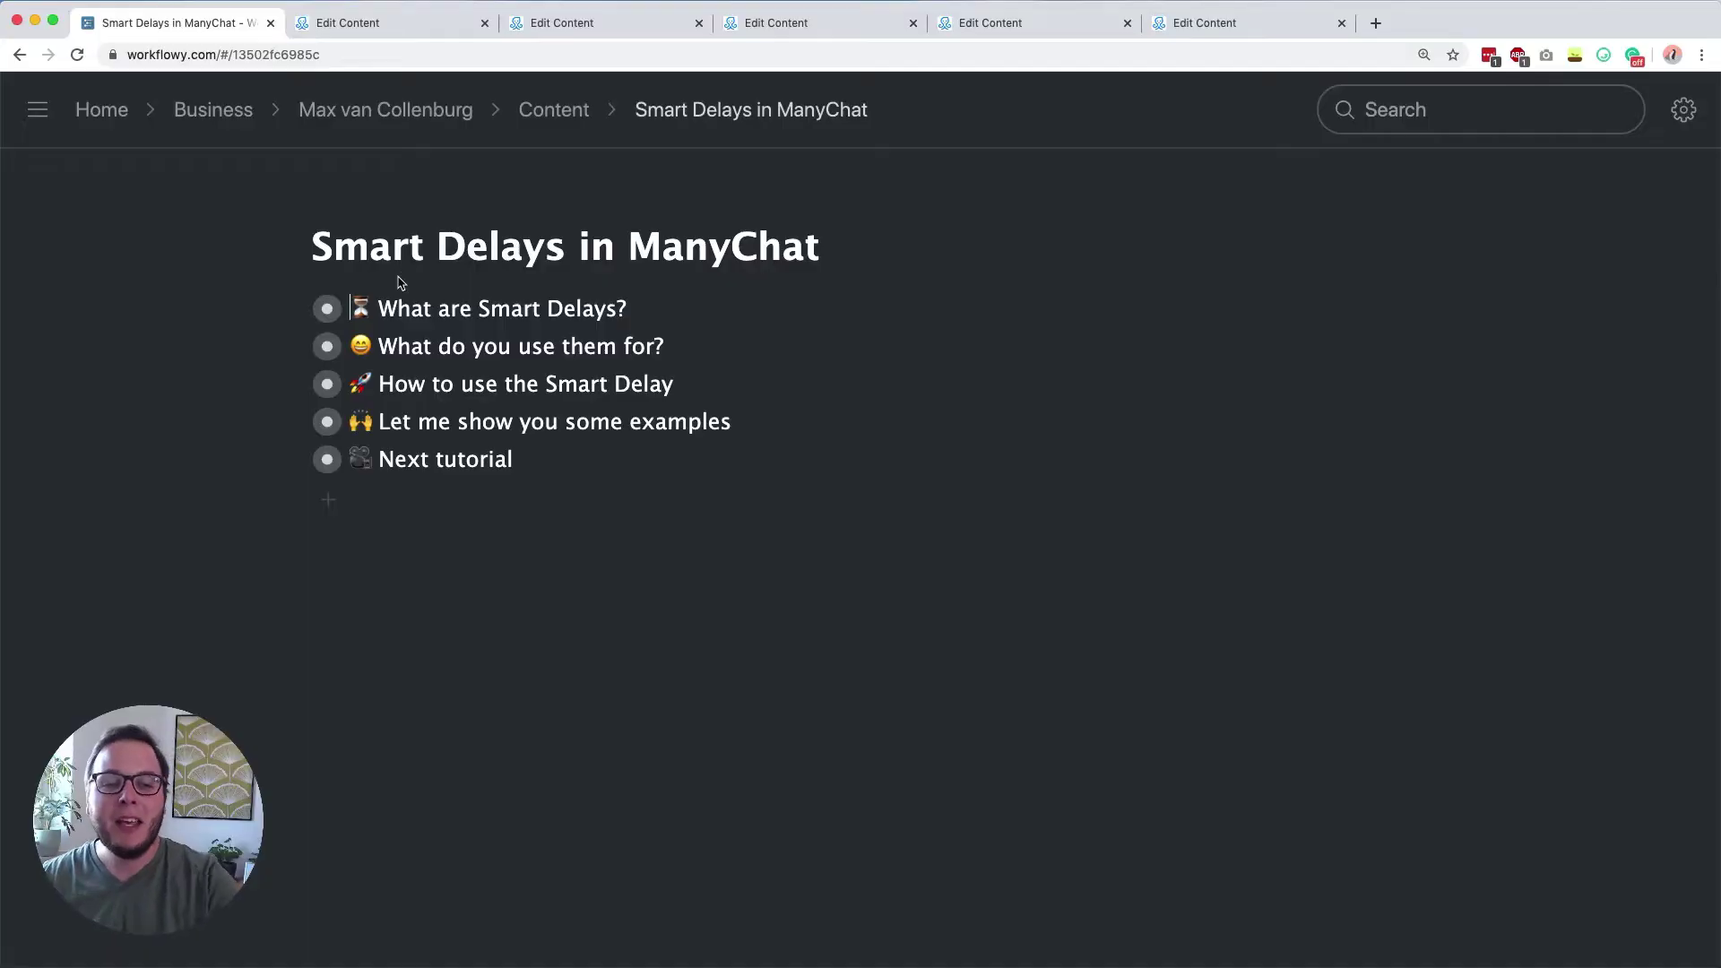
Expand the outline topics What are Smart Delays?, What do you use them for? and How to use the Smart Delay
left_click(293, 310)
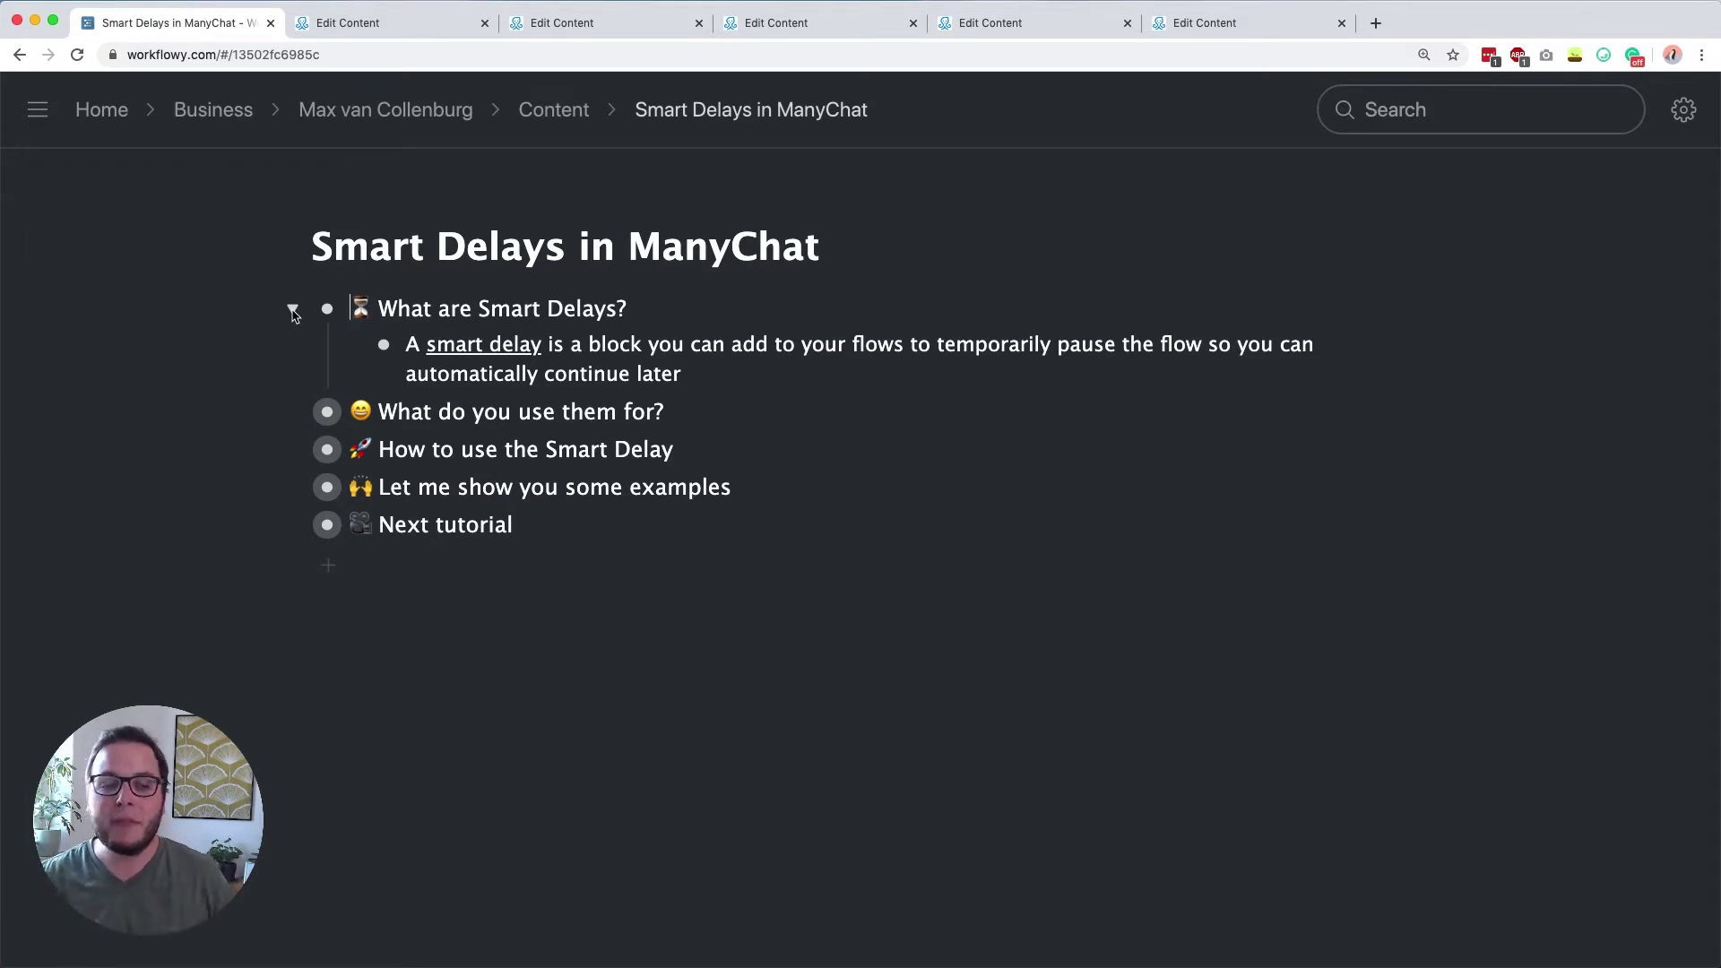
left_click(293, 413)
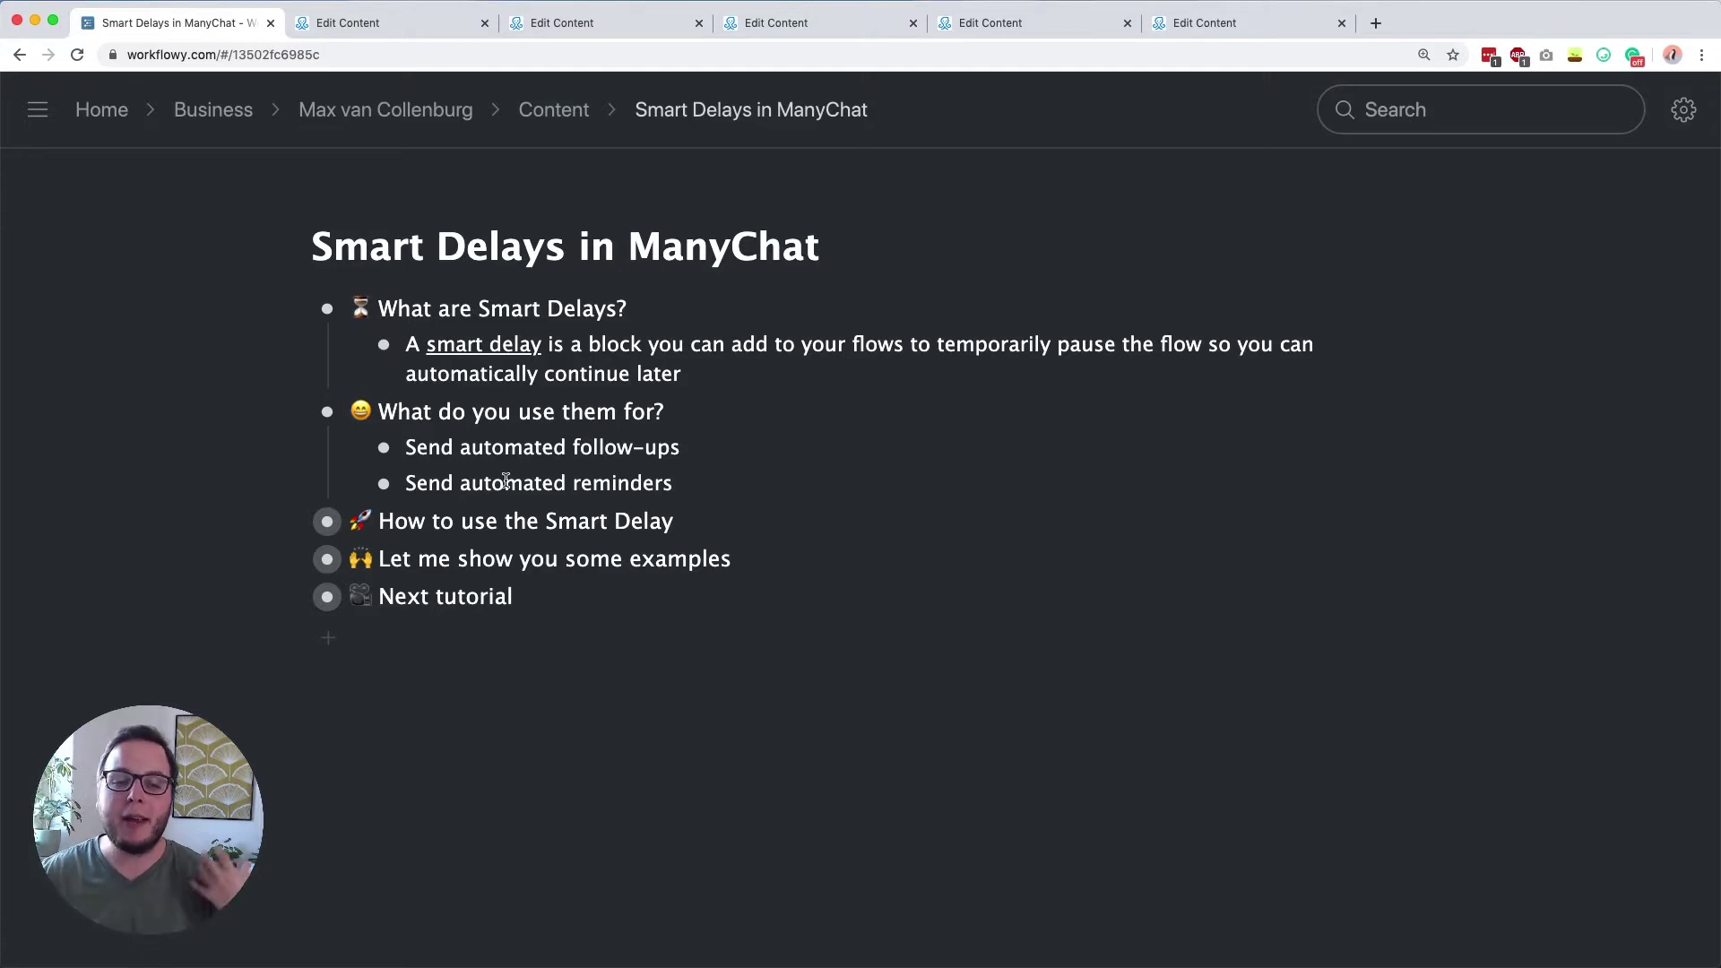
left_click(292, 522)
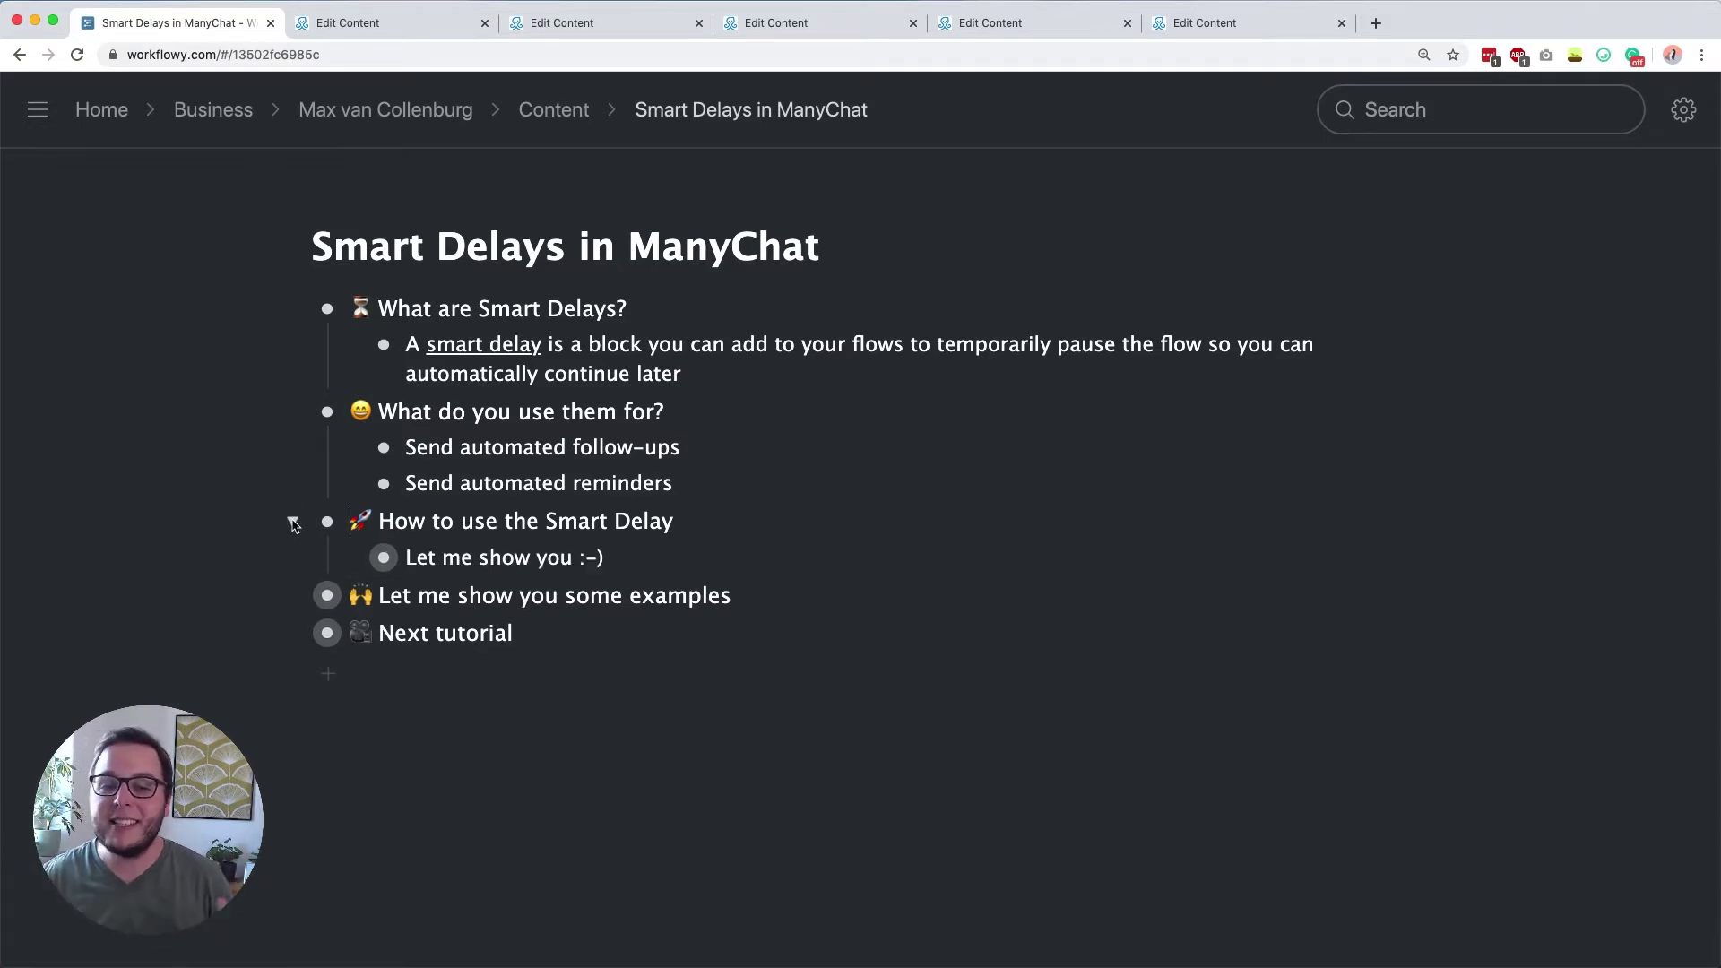
Switch to the ManyChat example flow and add a Smart Delay block between the two Send Message steps
left_click(411, 30)
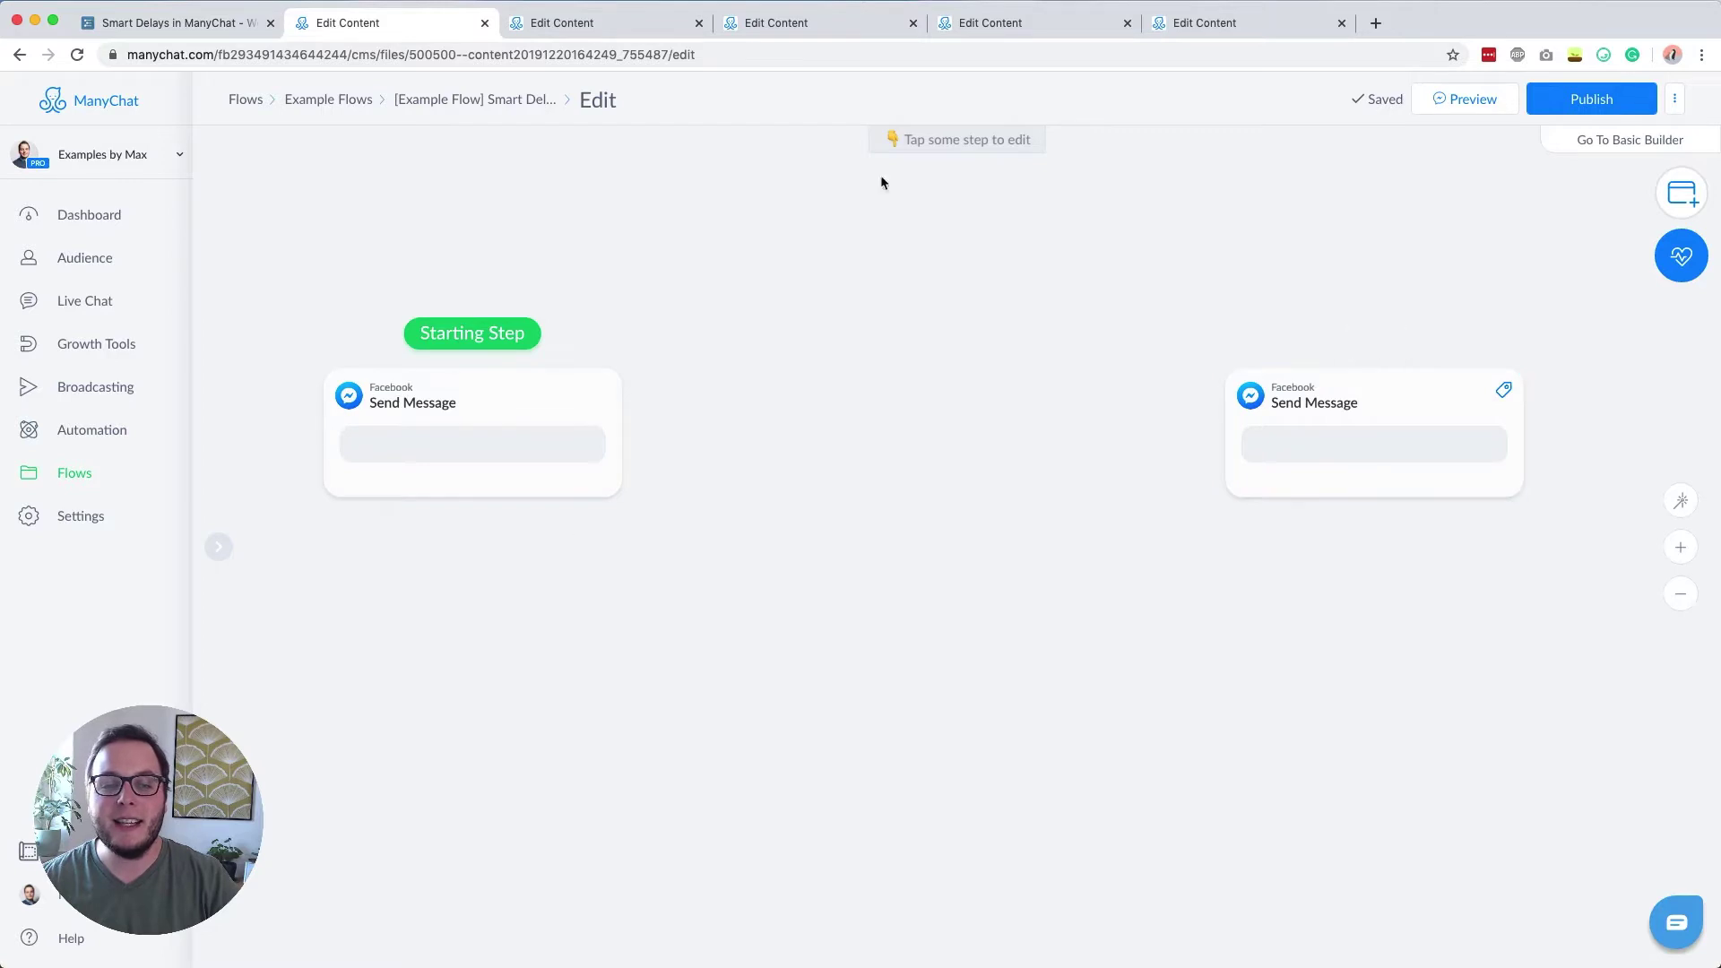
mouse_move(434, 366)
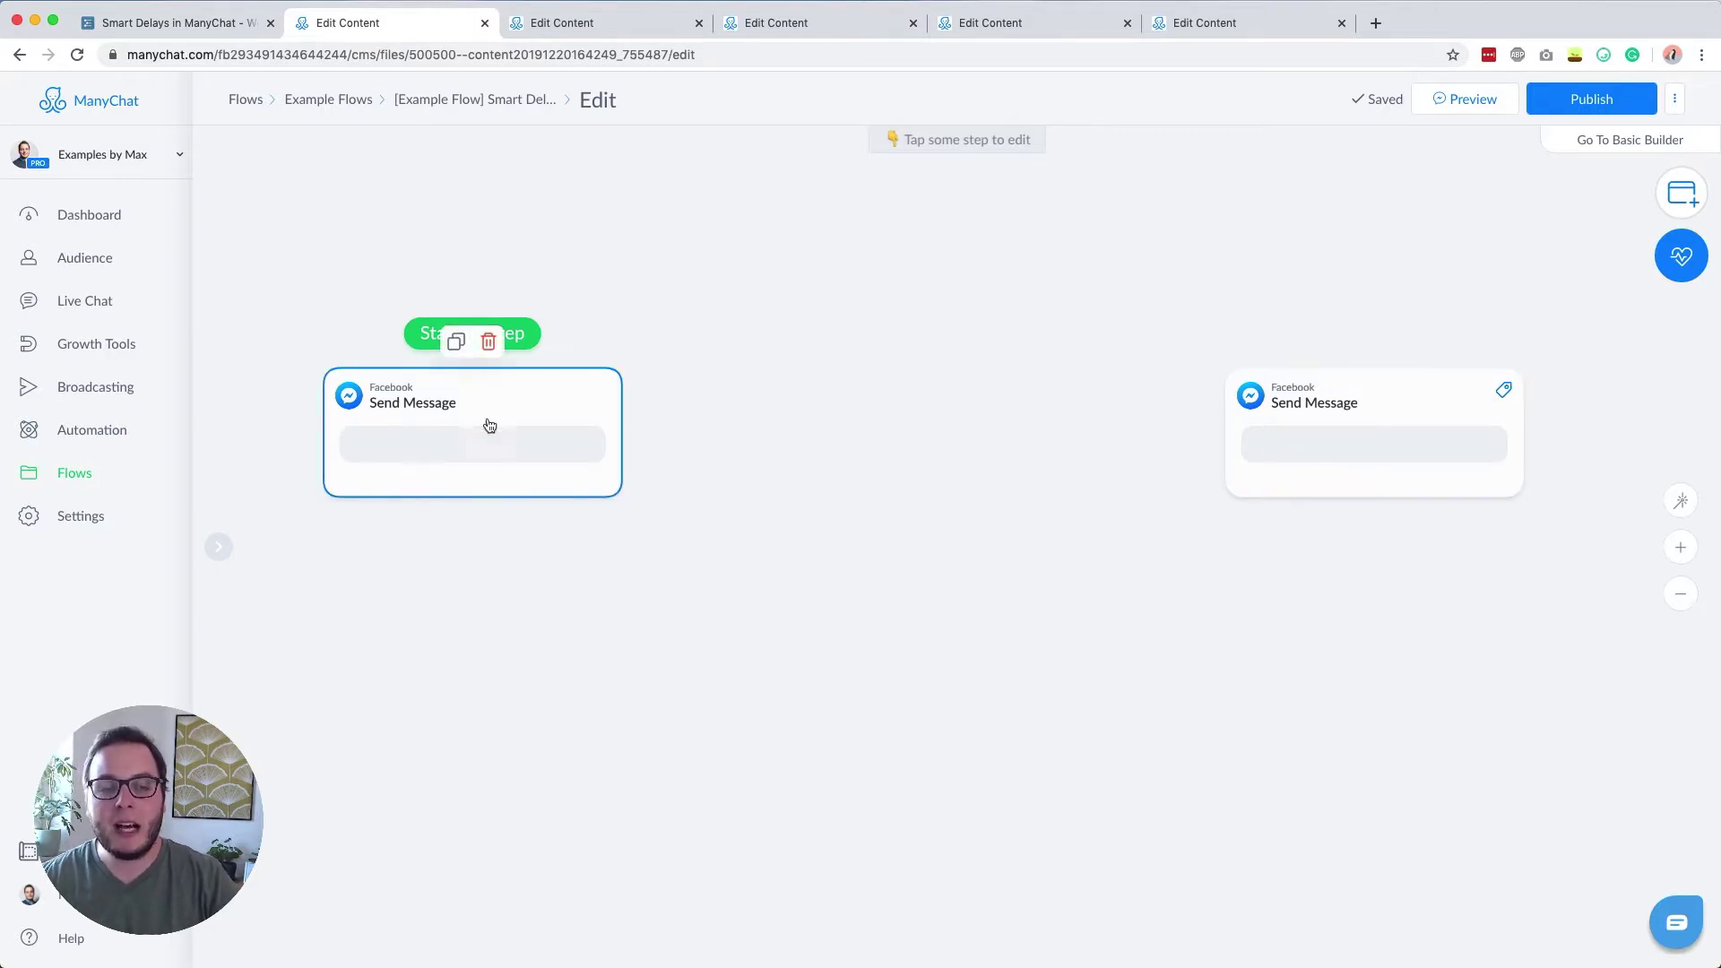
mouse_move(1456, 472)
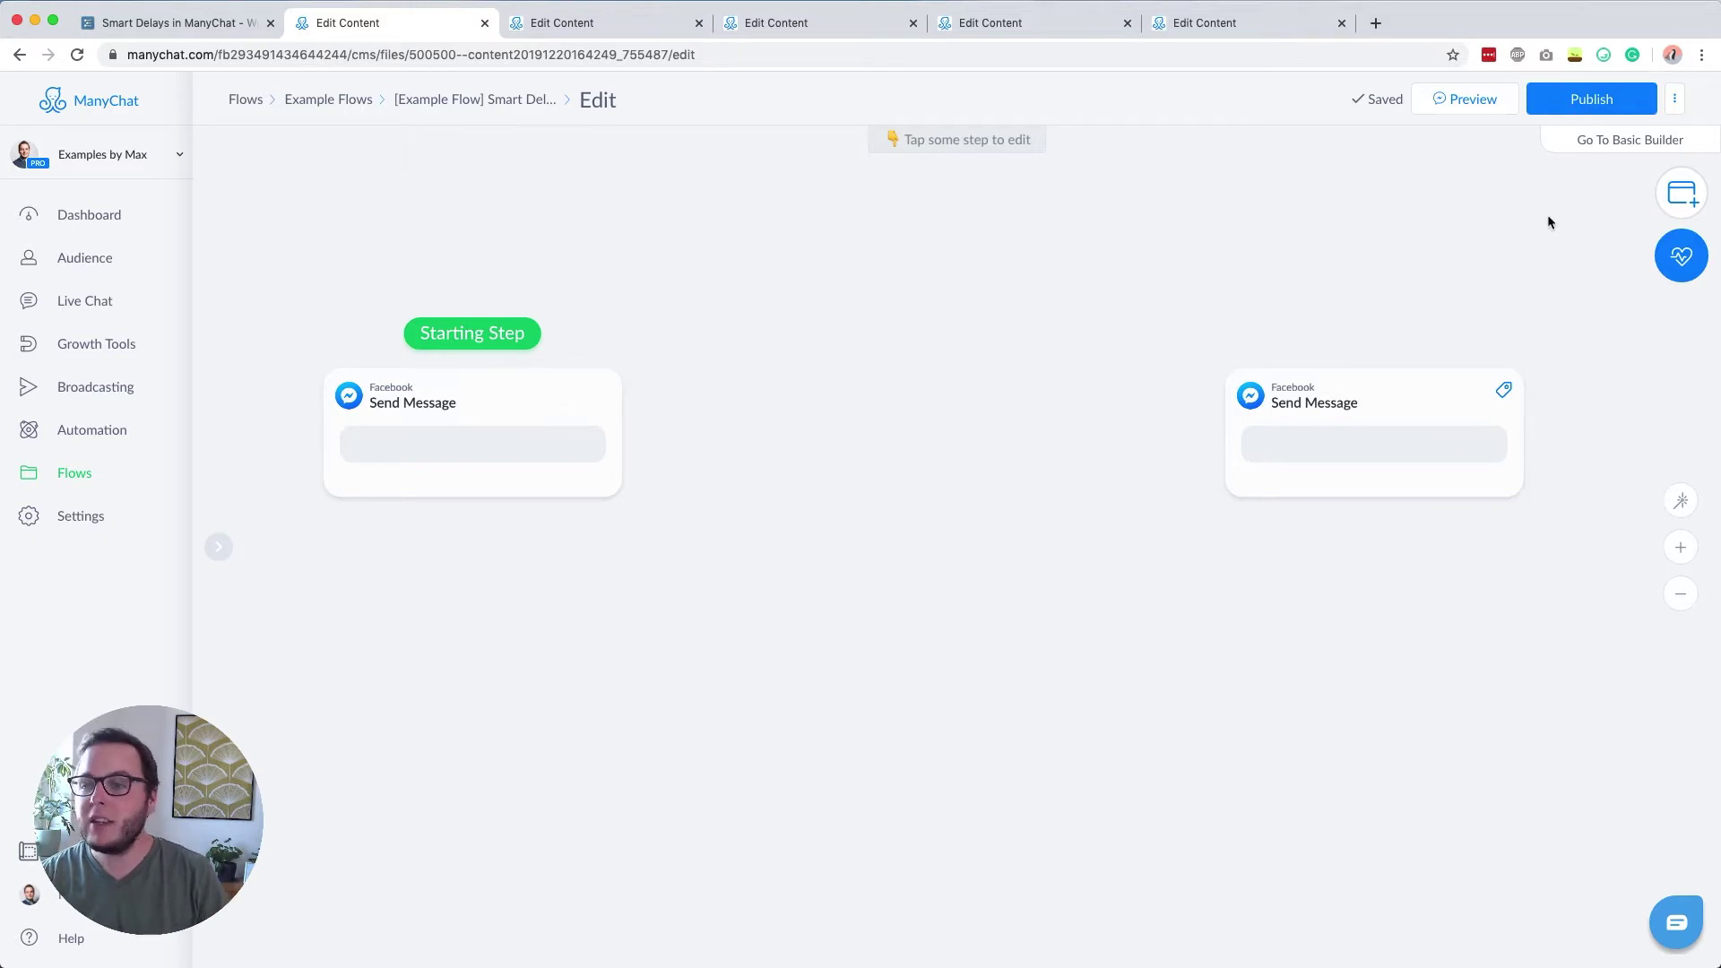
left_click(1679, 199)
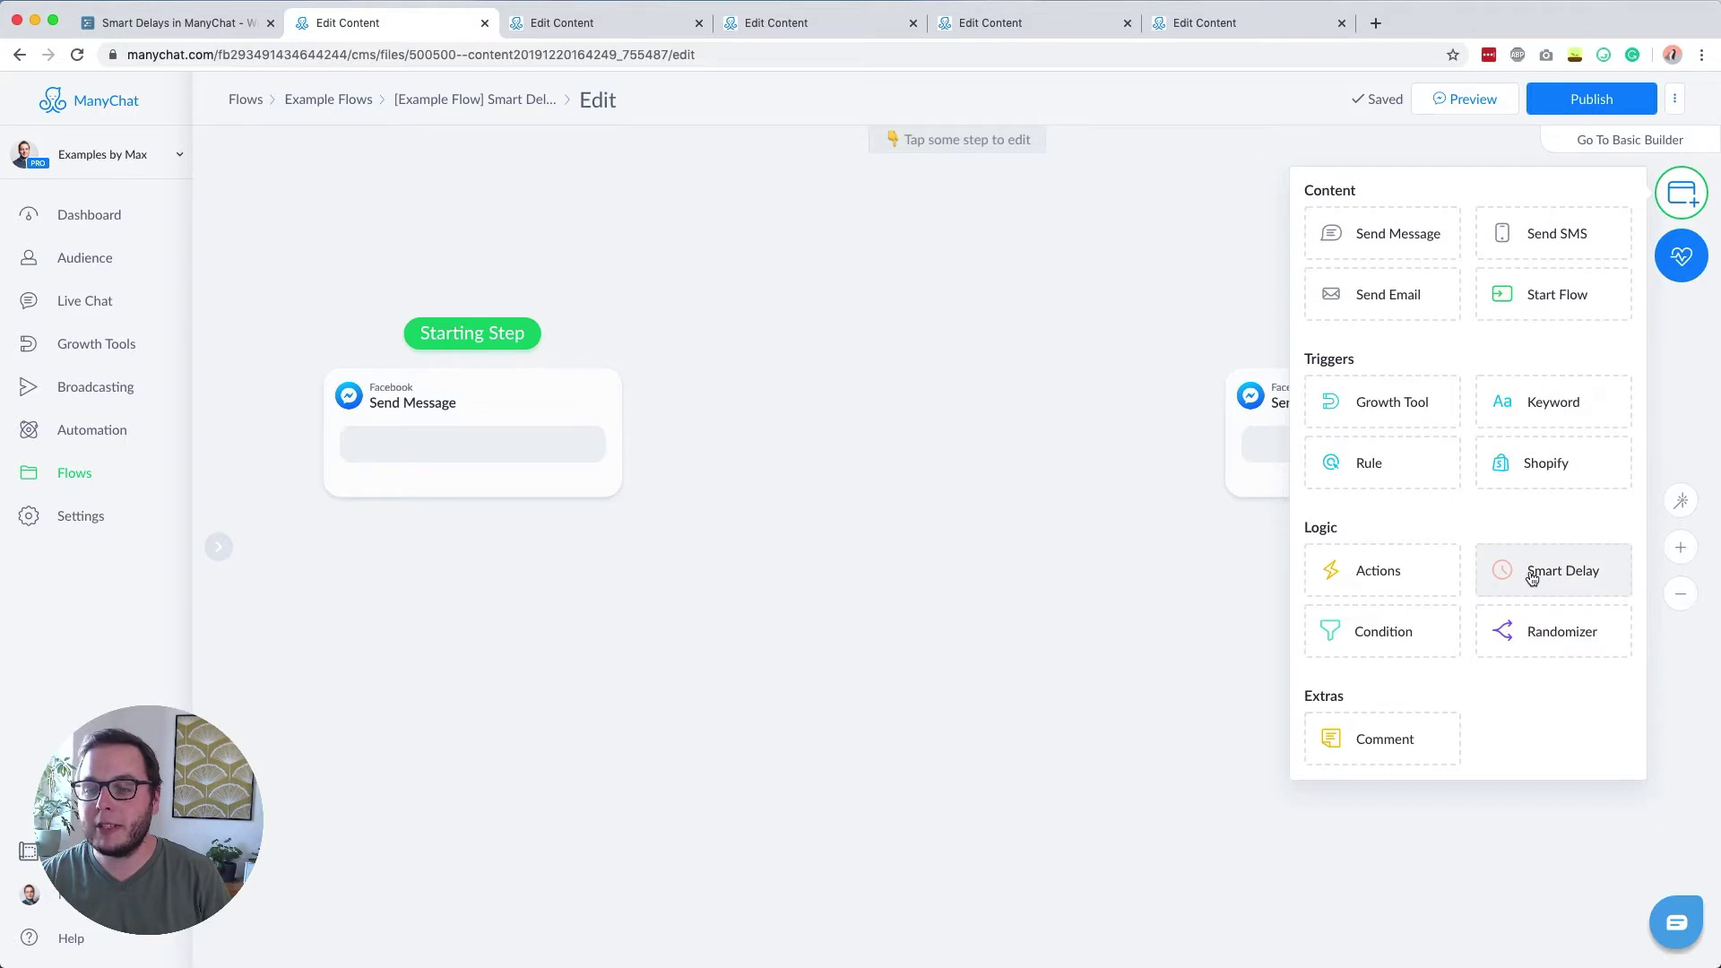
left_click_drag(1531, 578, 944, 443)
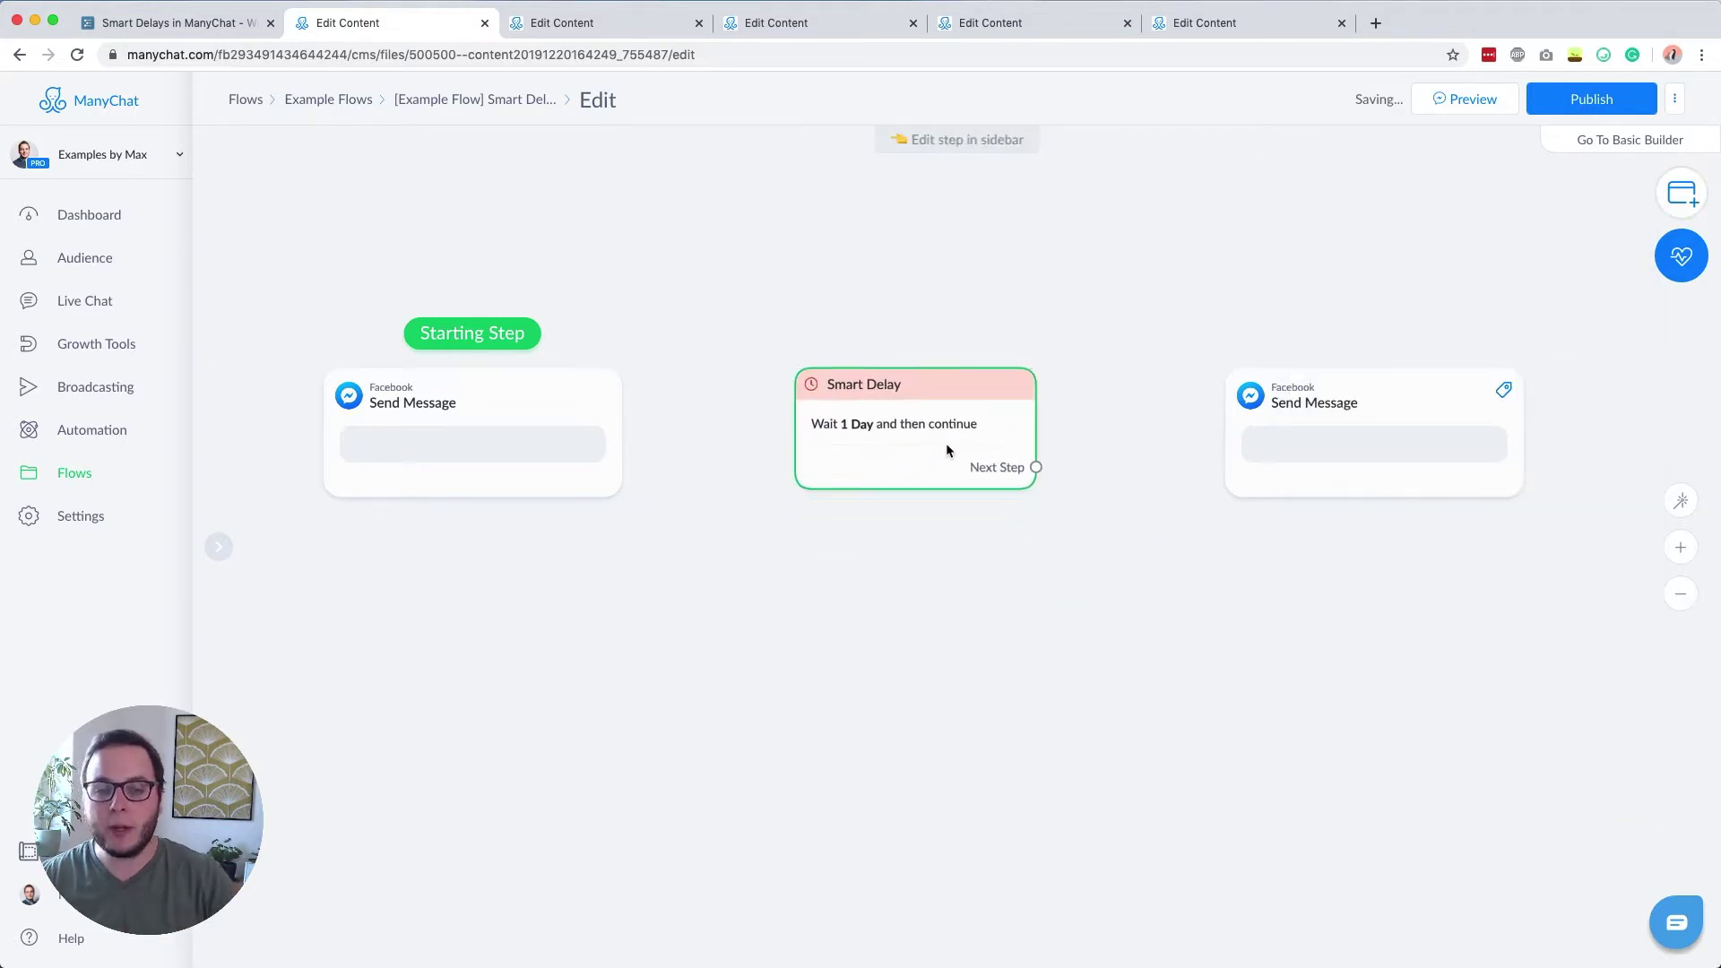
Set the Smart Delay's duration to 6 hours and close its settings
left_click(901, 443)
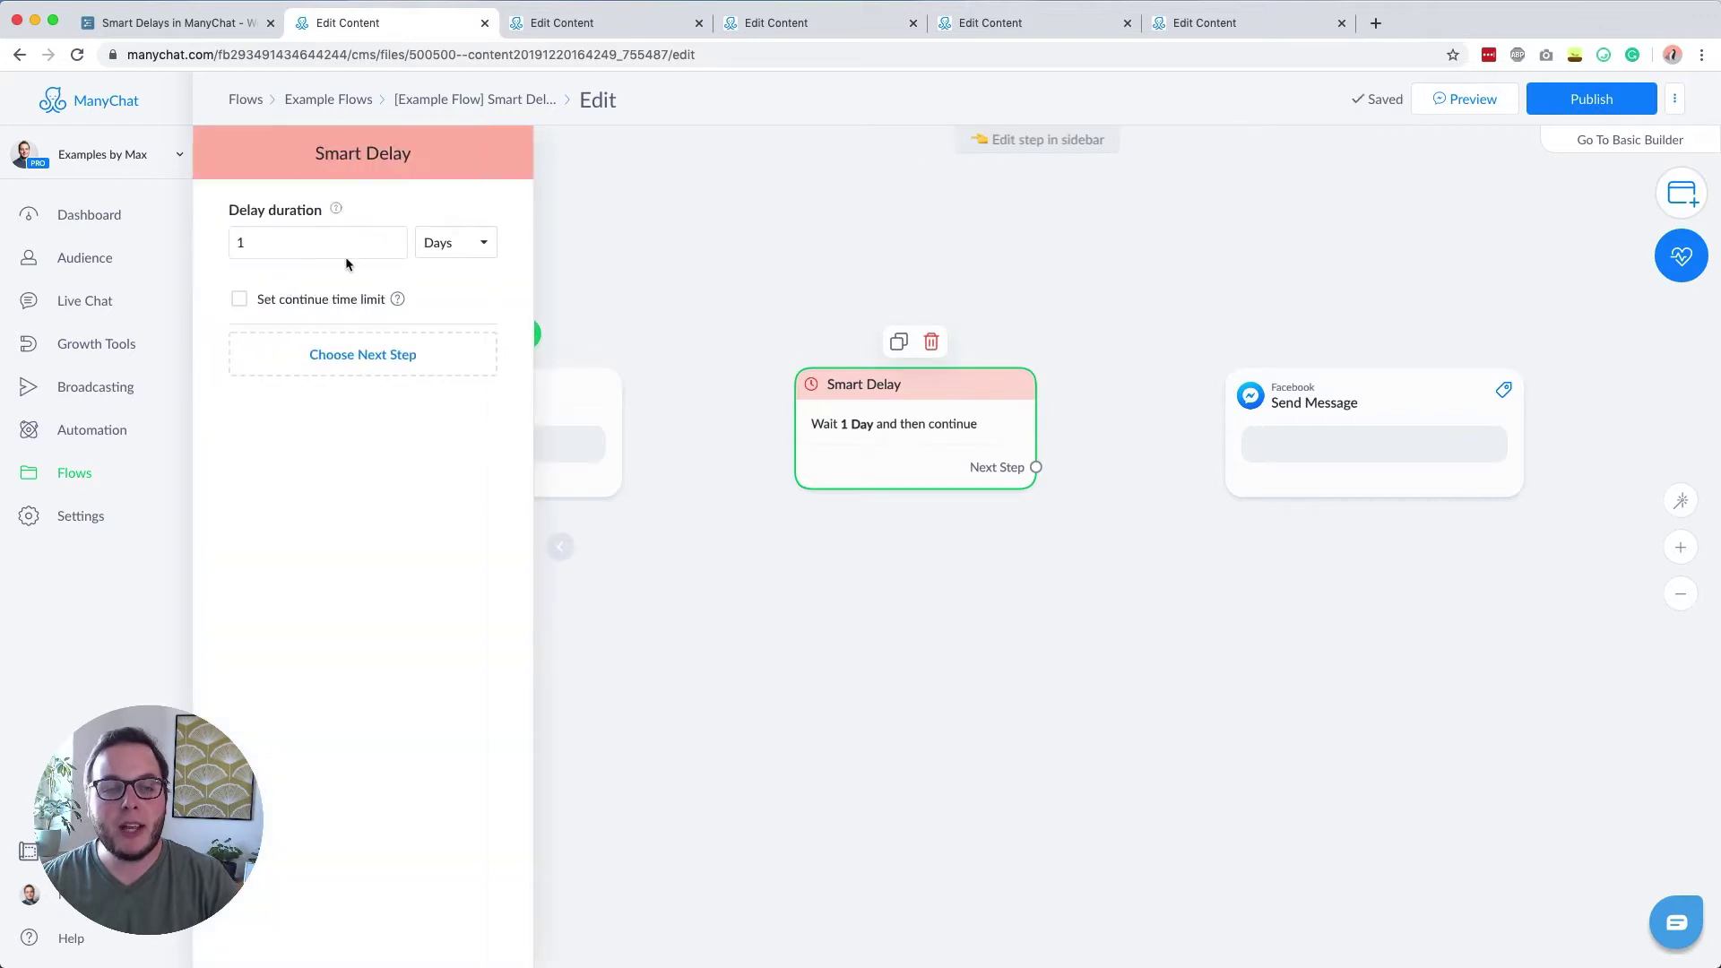
double_click(283, 240)
type("6")
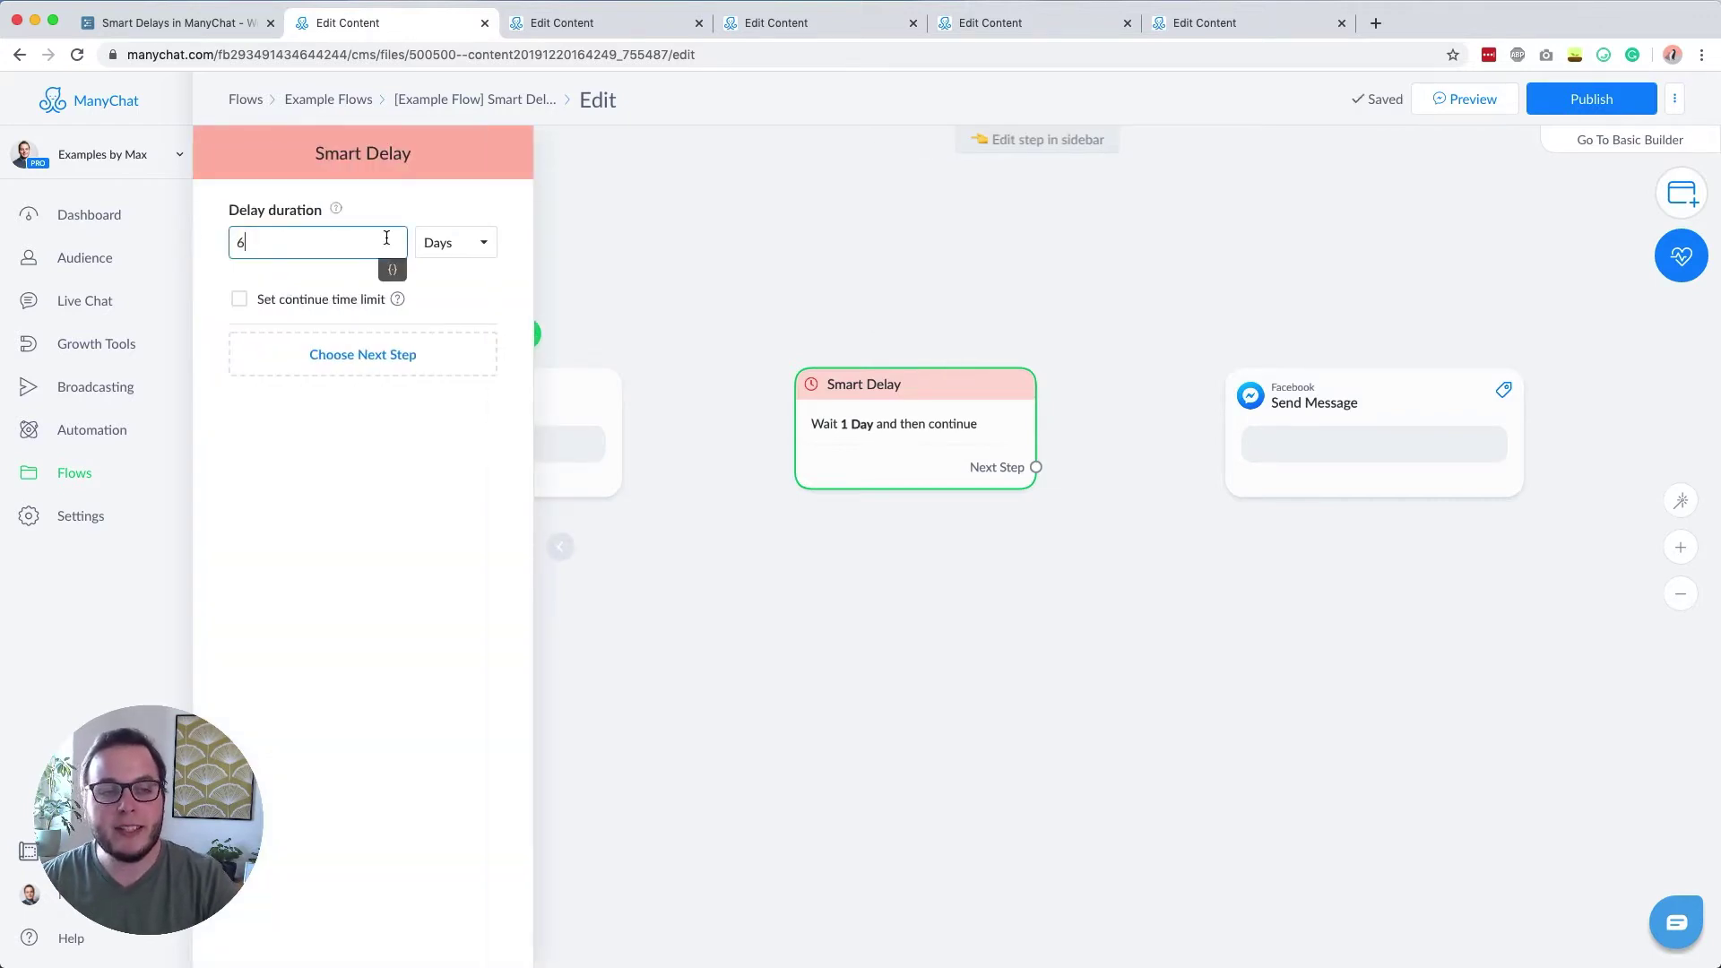
left_click(451, 242)
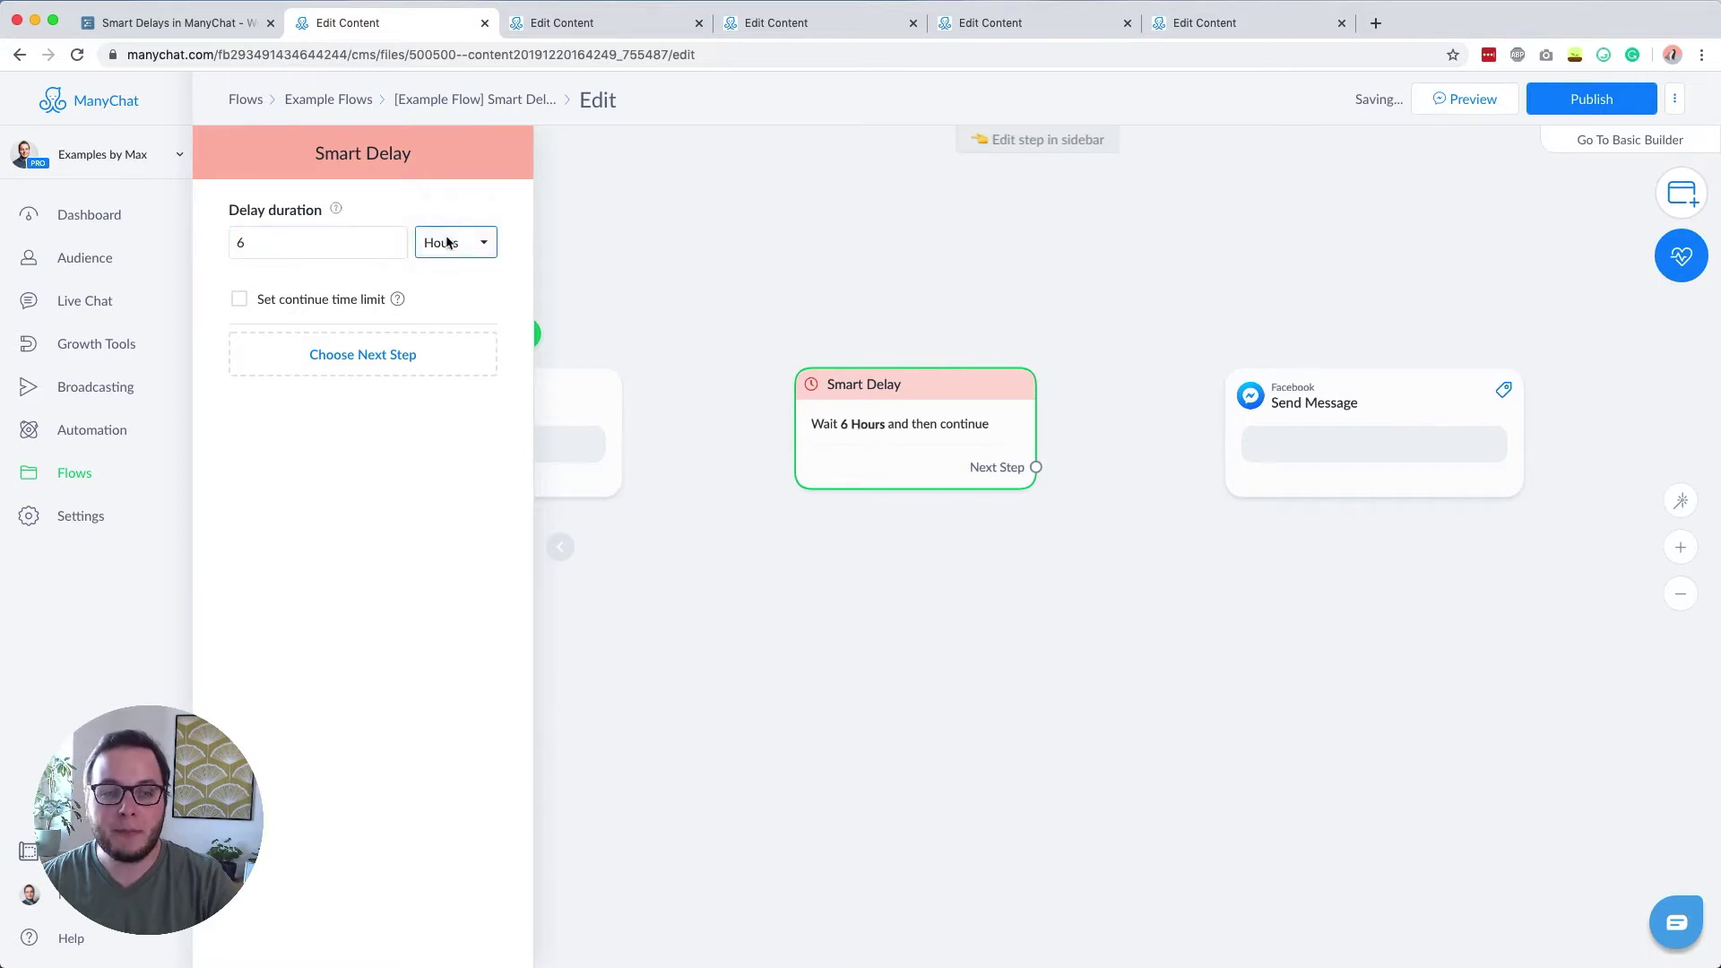
left_click(453, 229)
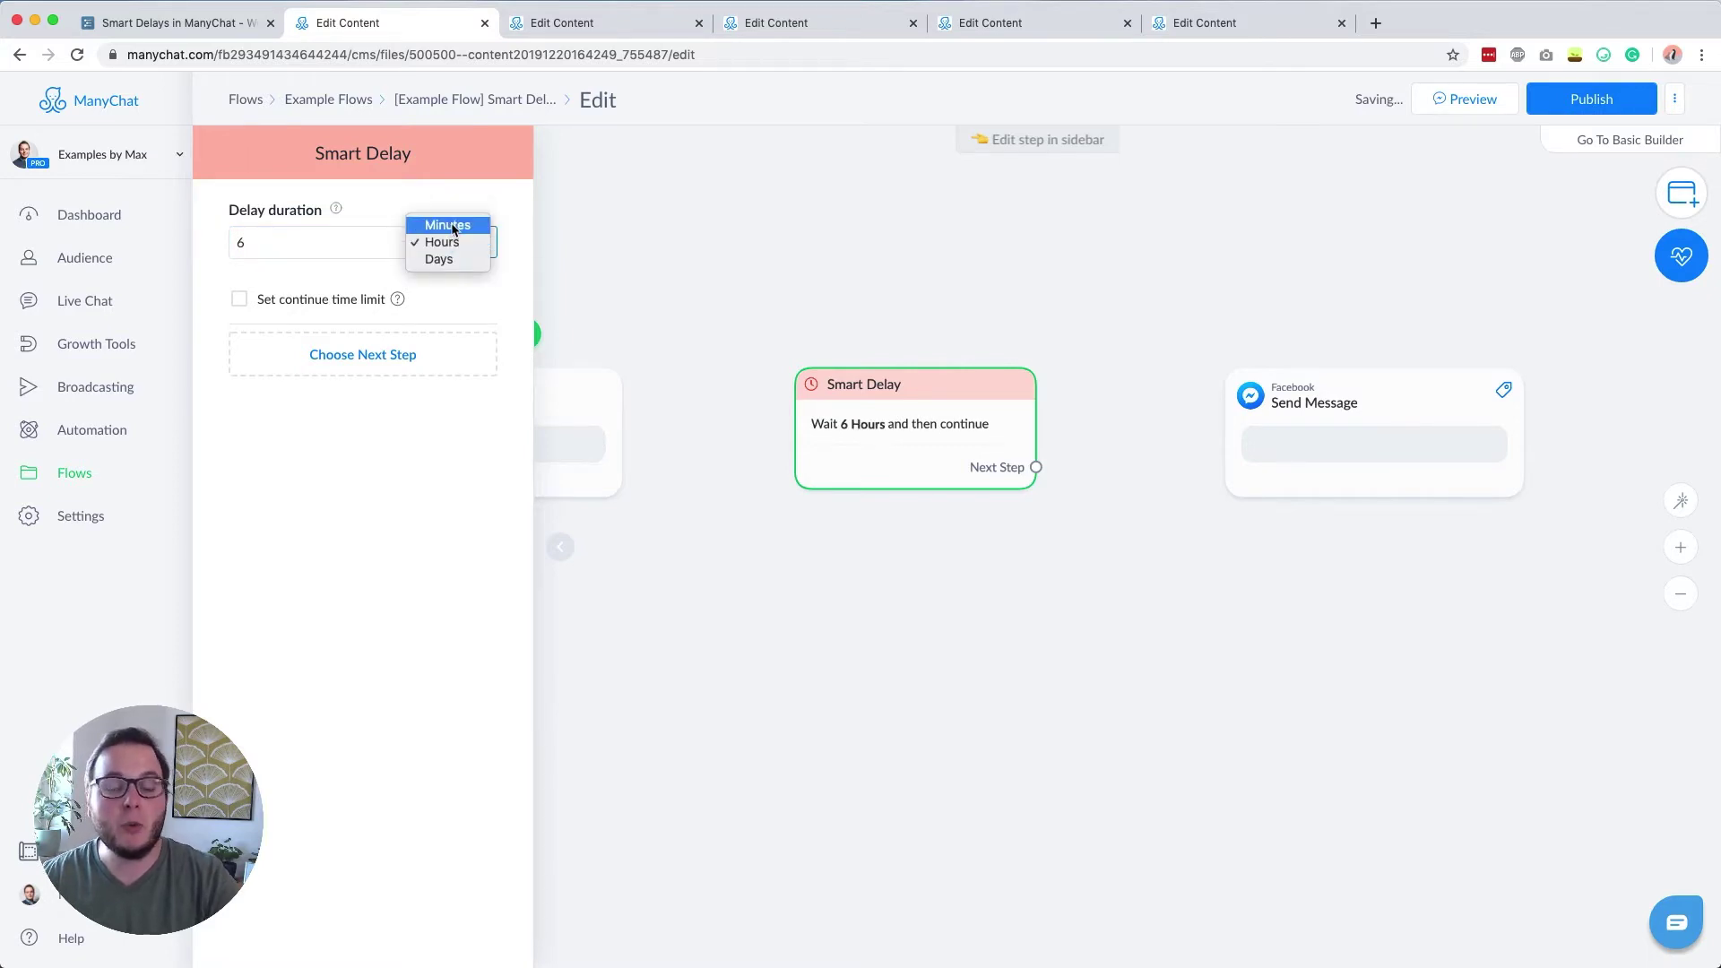
left_click(296, 244)
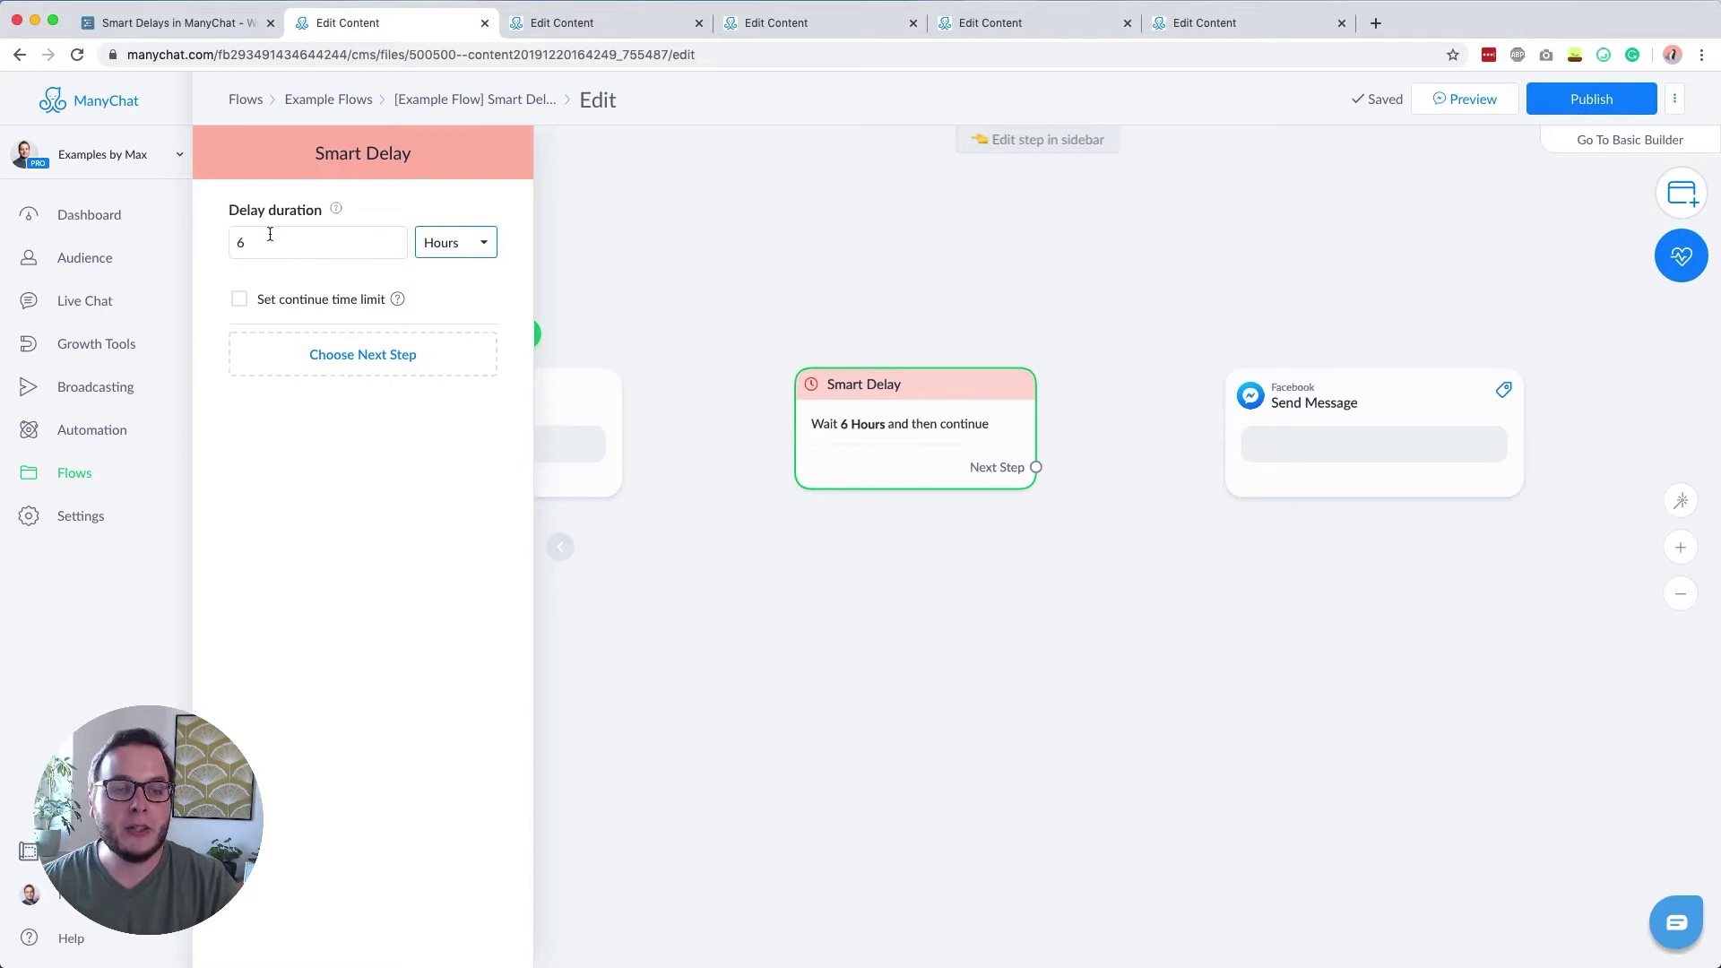
left_click(615, 213)
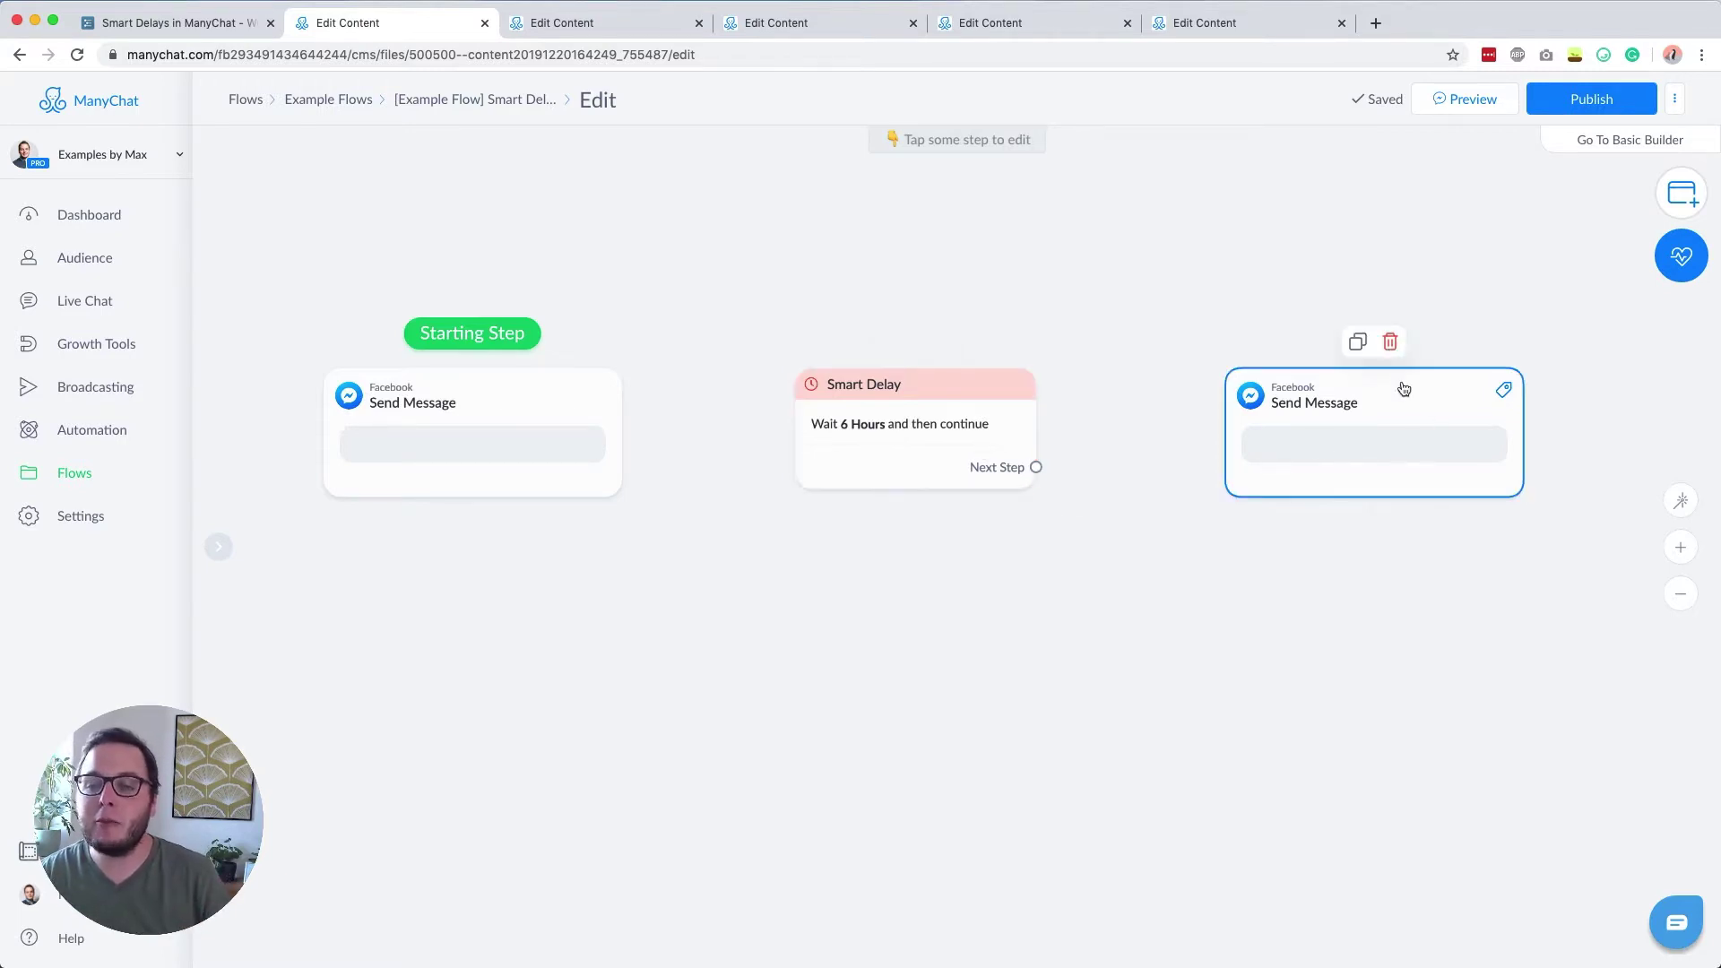
Enable the Smart Delay's continue time limit and set the window to 9:00–17:00
left_click(889, 468)
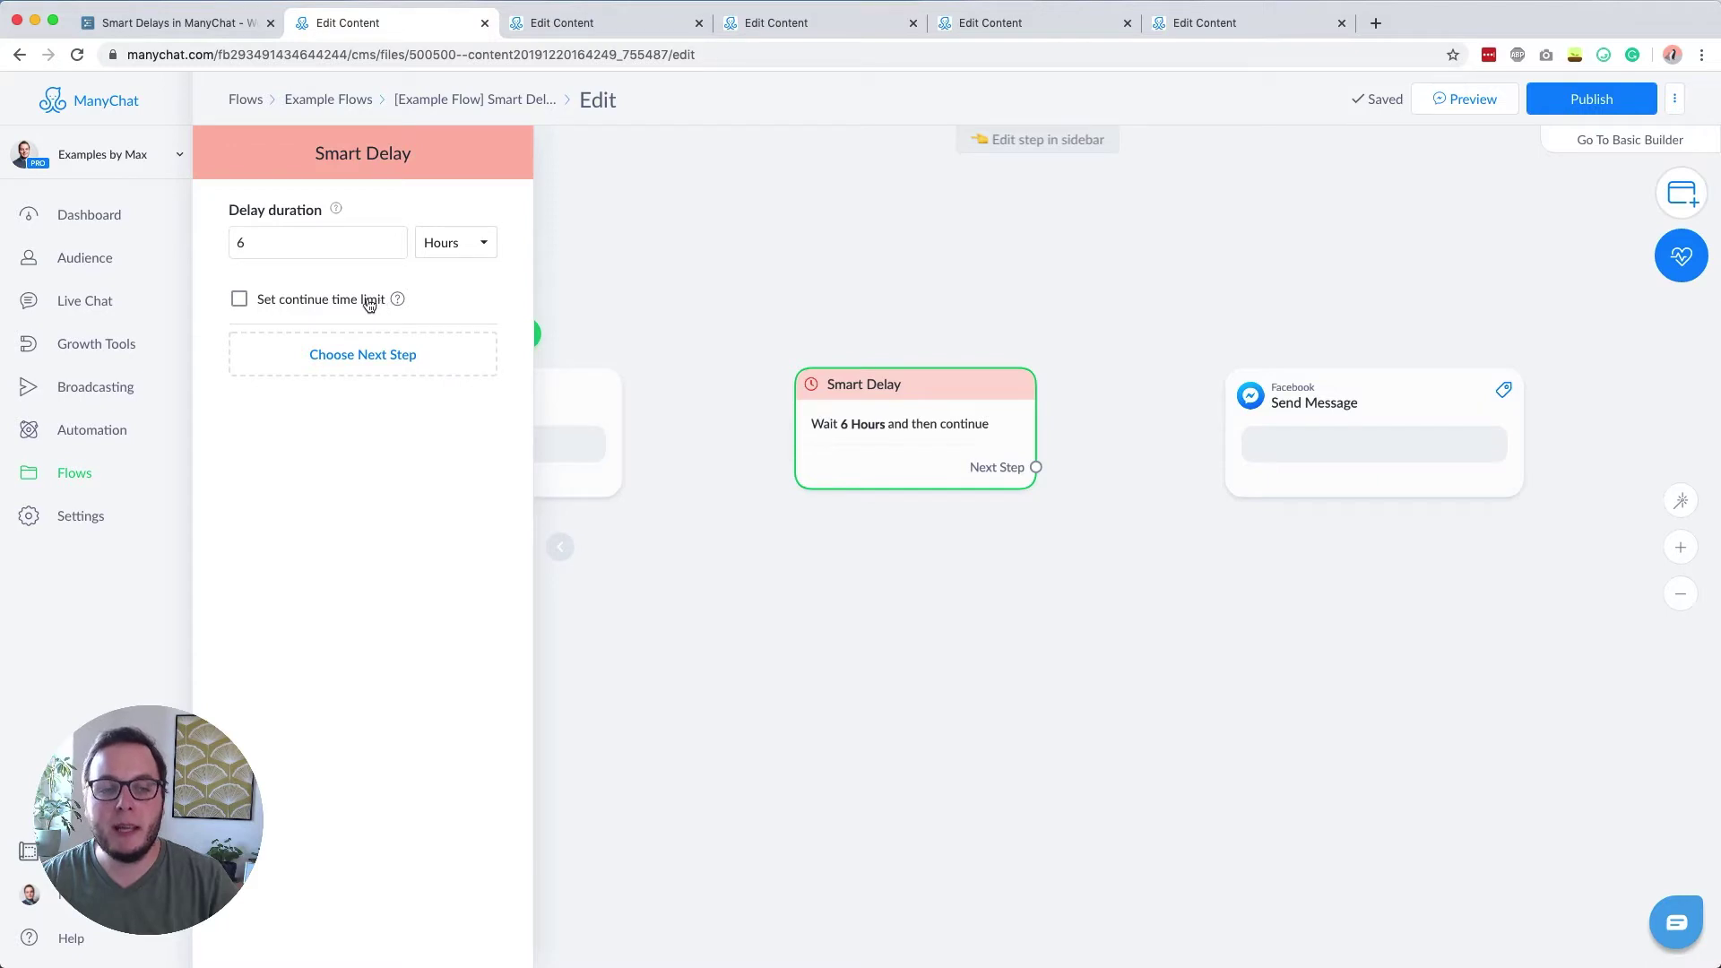
left_click(239, 305)
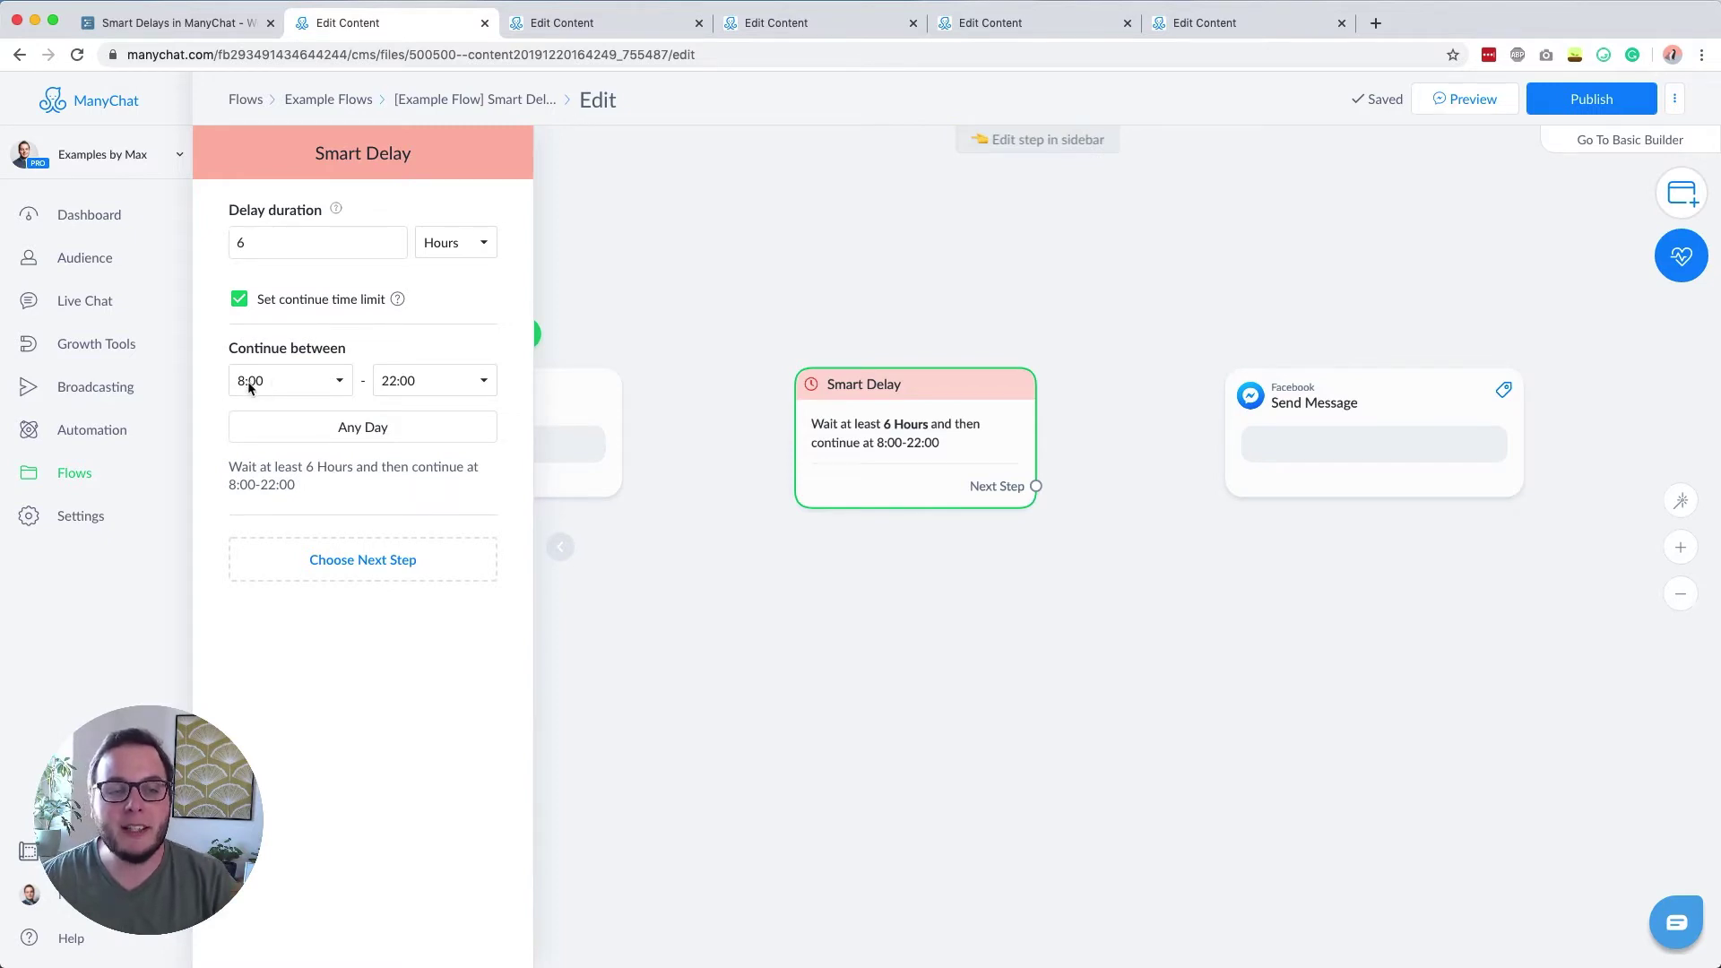
left_click(288, 380)
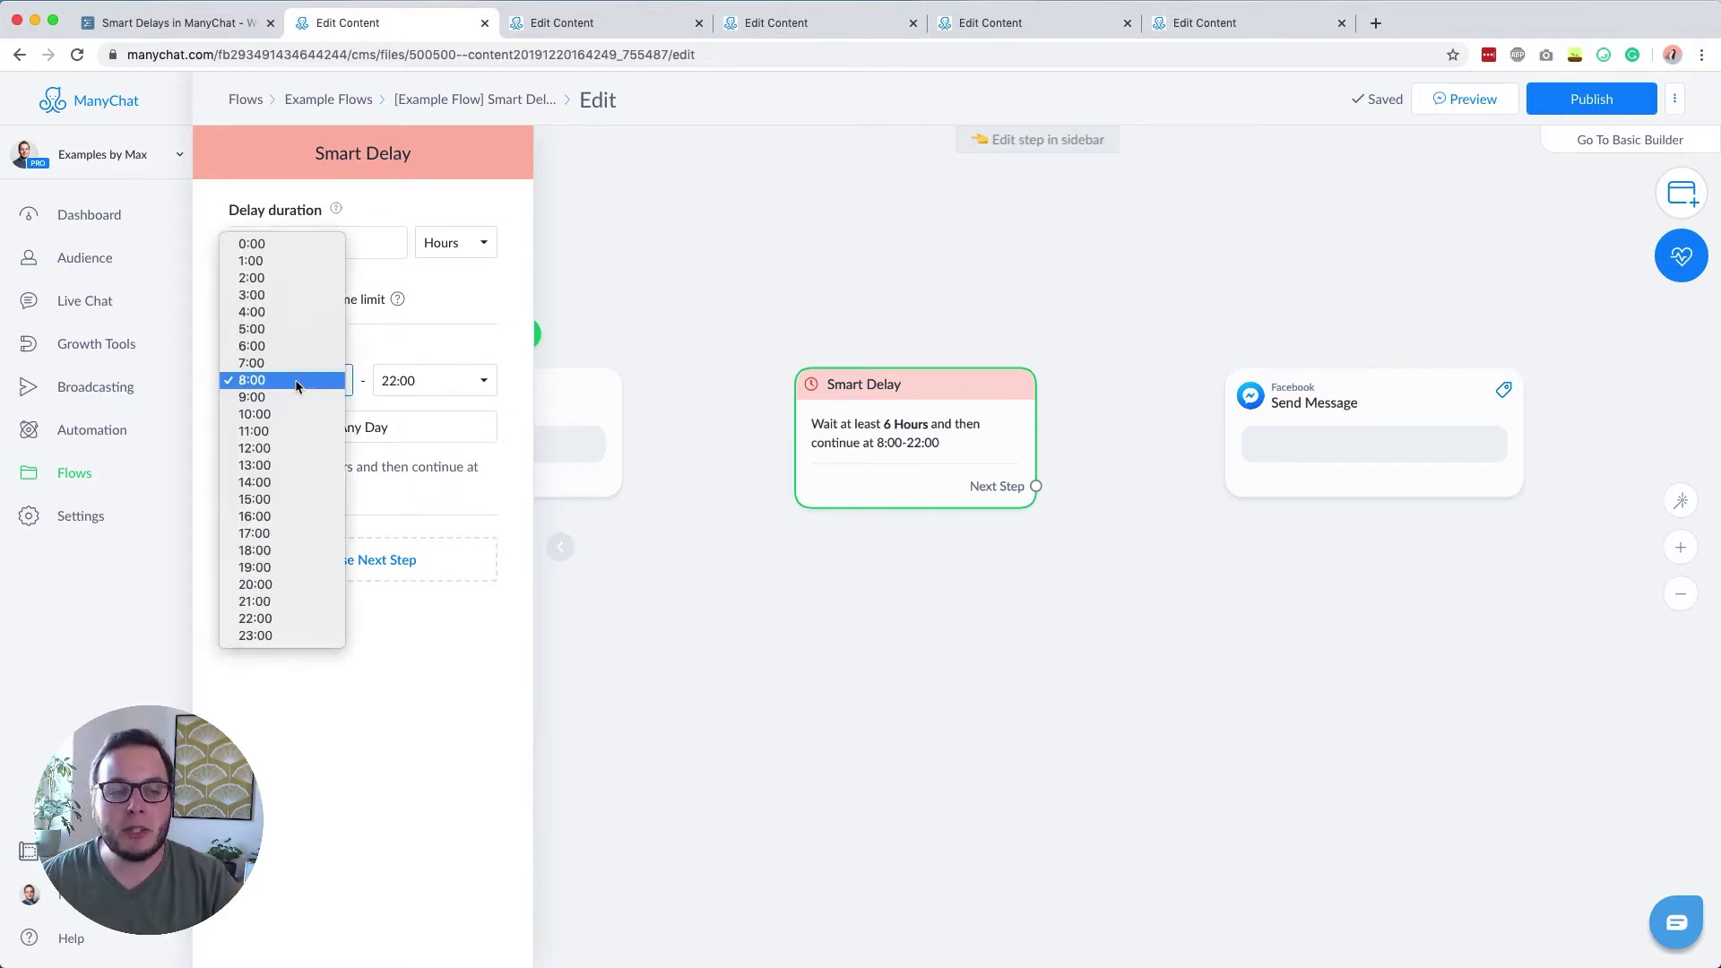
left_click(287, 397)
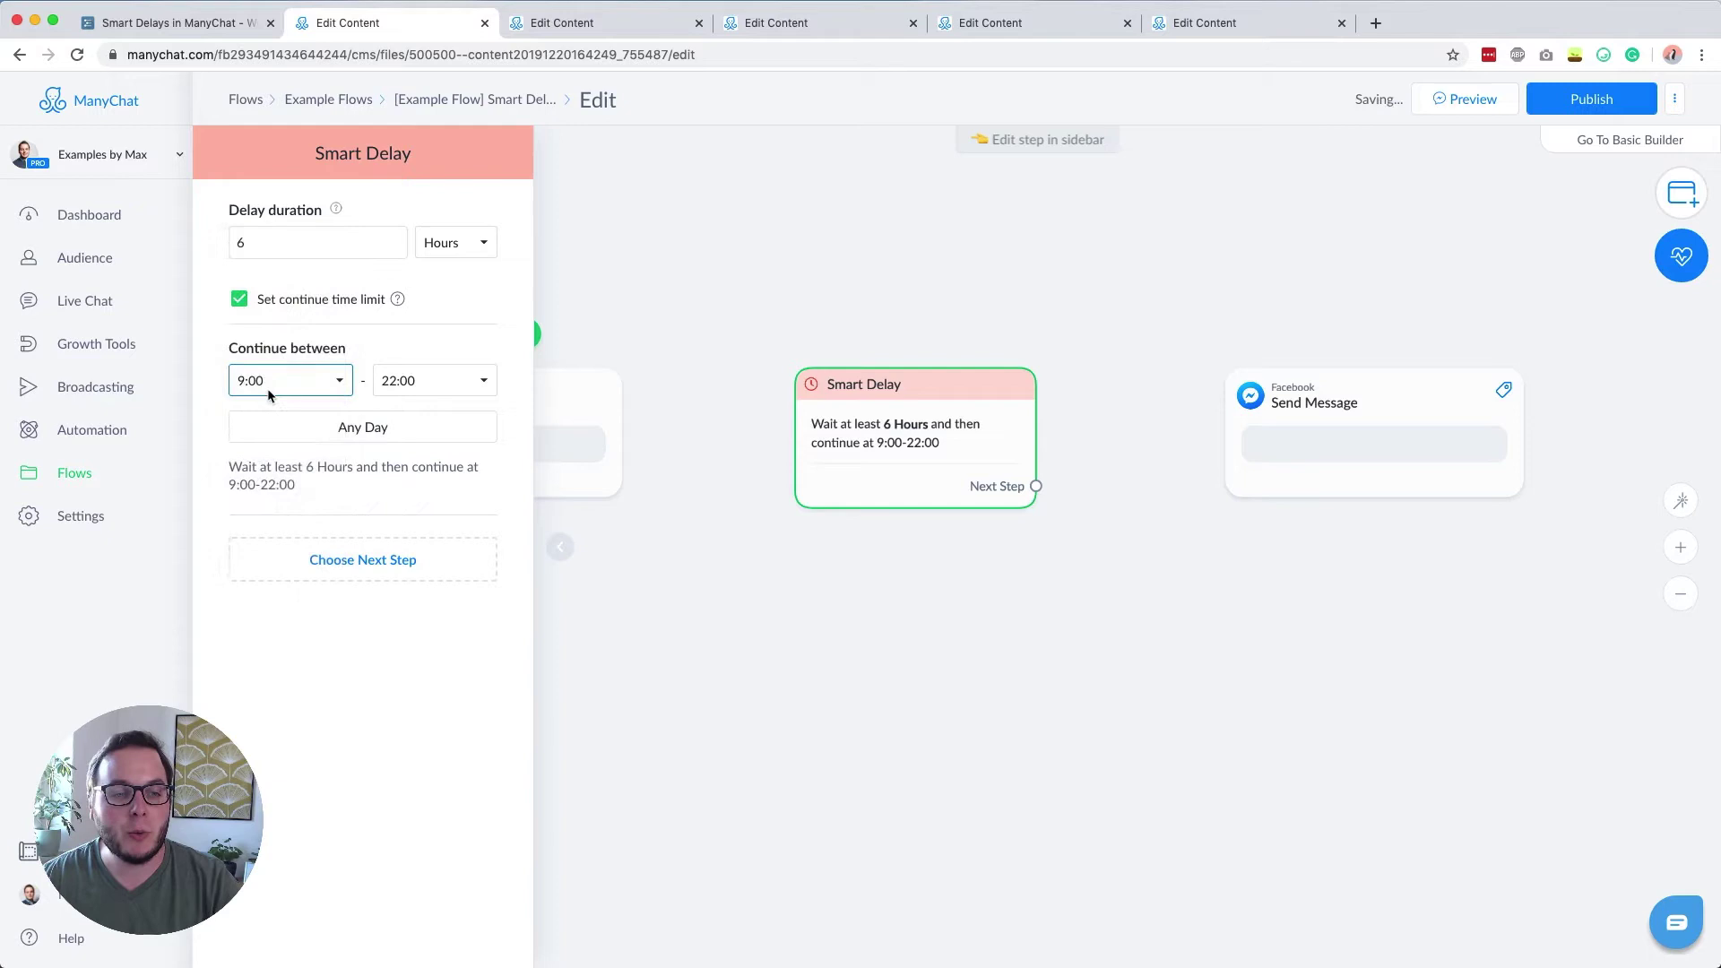
left_click(443, 377)
left_click(439, 298)
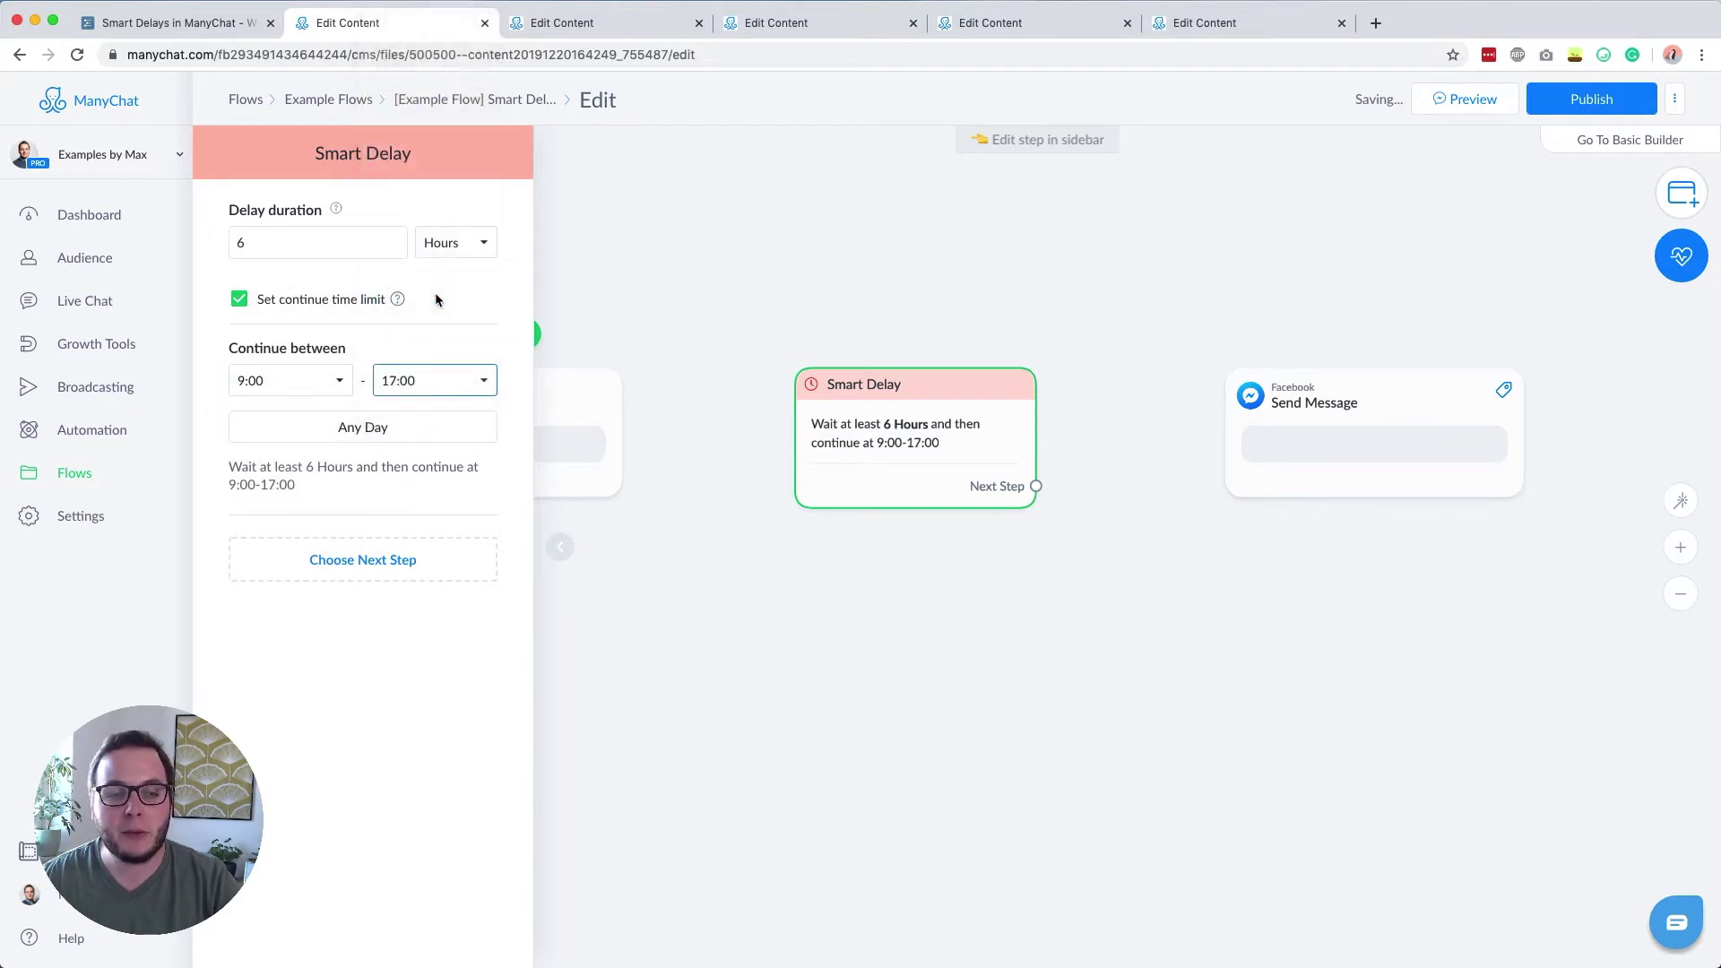
left_click(496, 298)
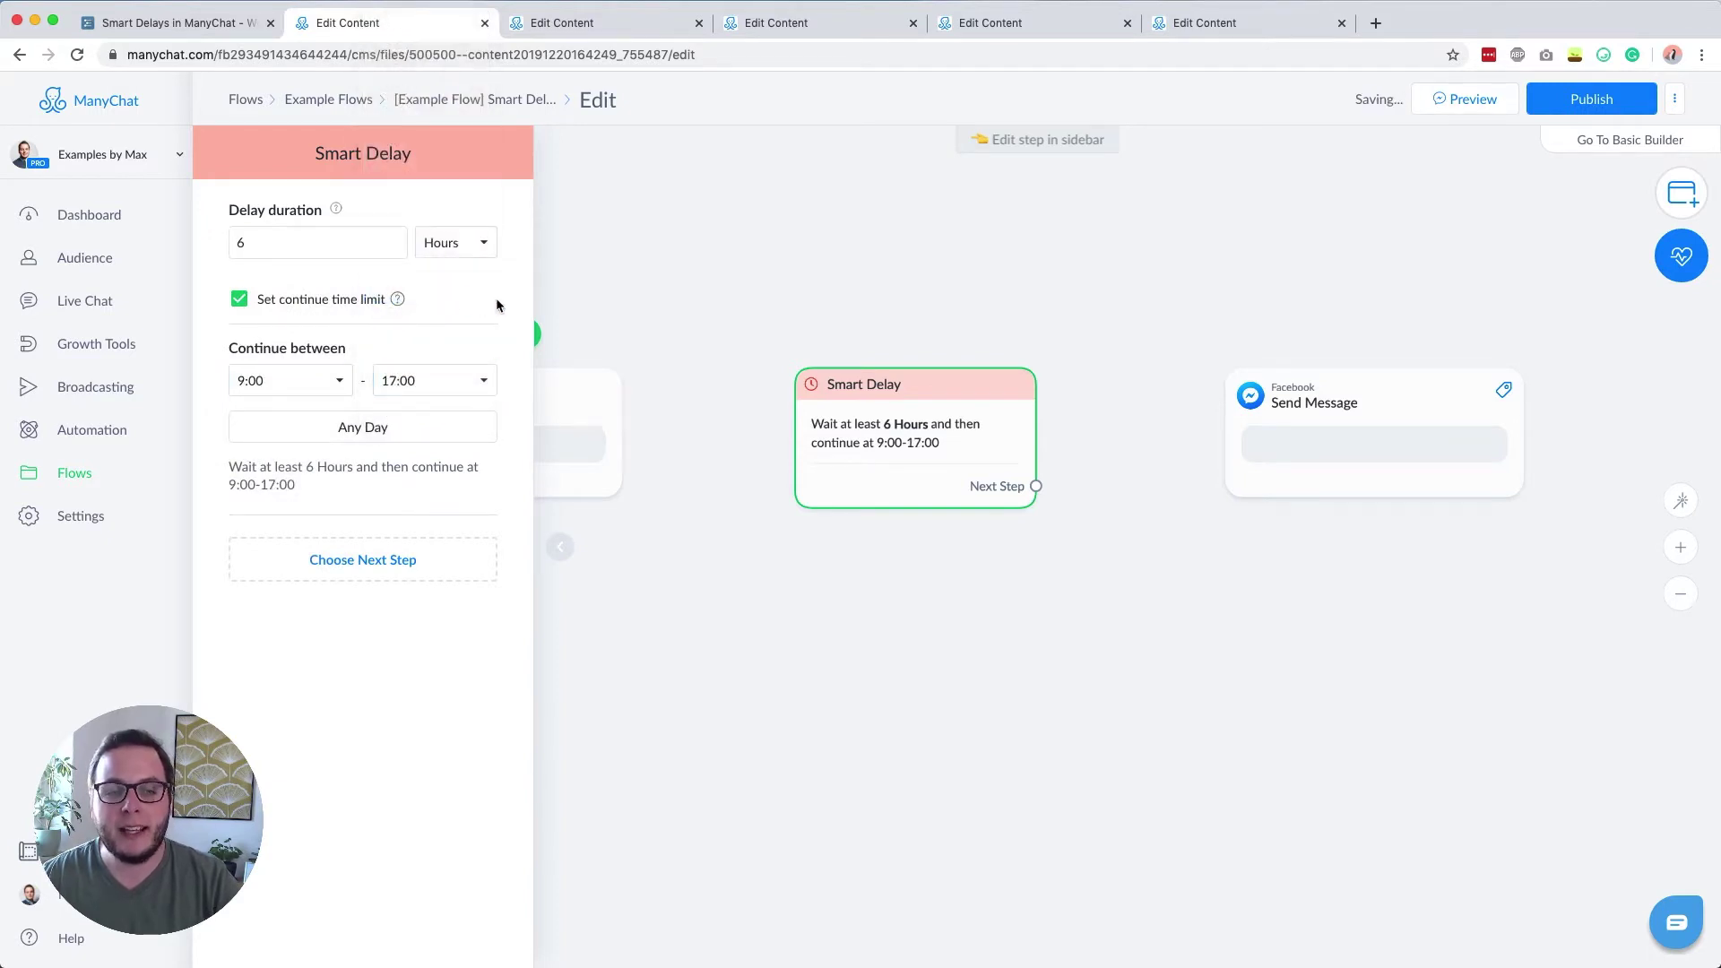
Exclude Sunday from the days on which the Smart Delay may continue, and close its settings
left_click(363, 428)
scroll(326, 532, "down", 1)
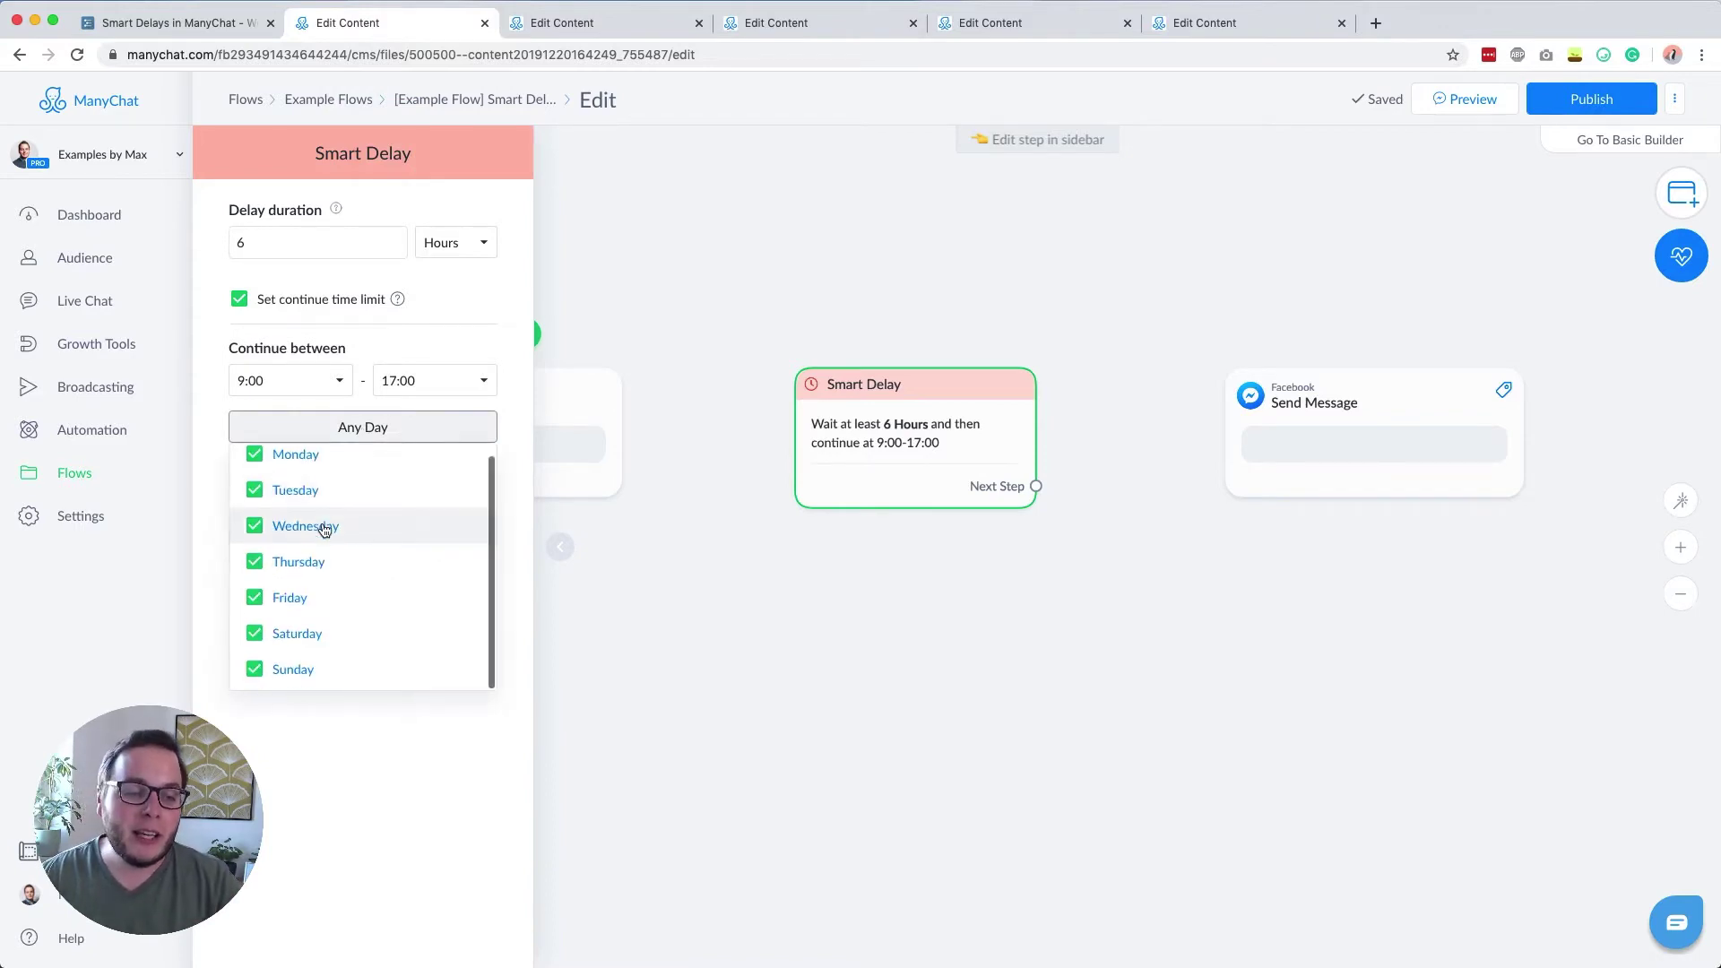
left_click(255, 671)
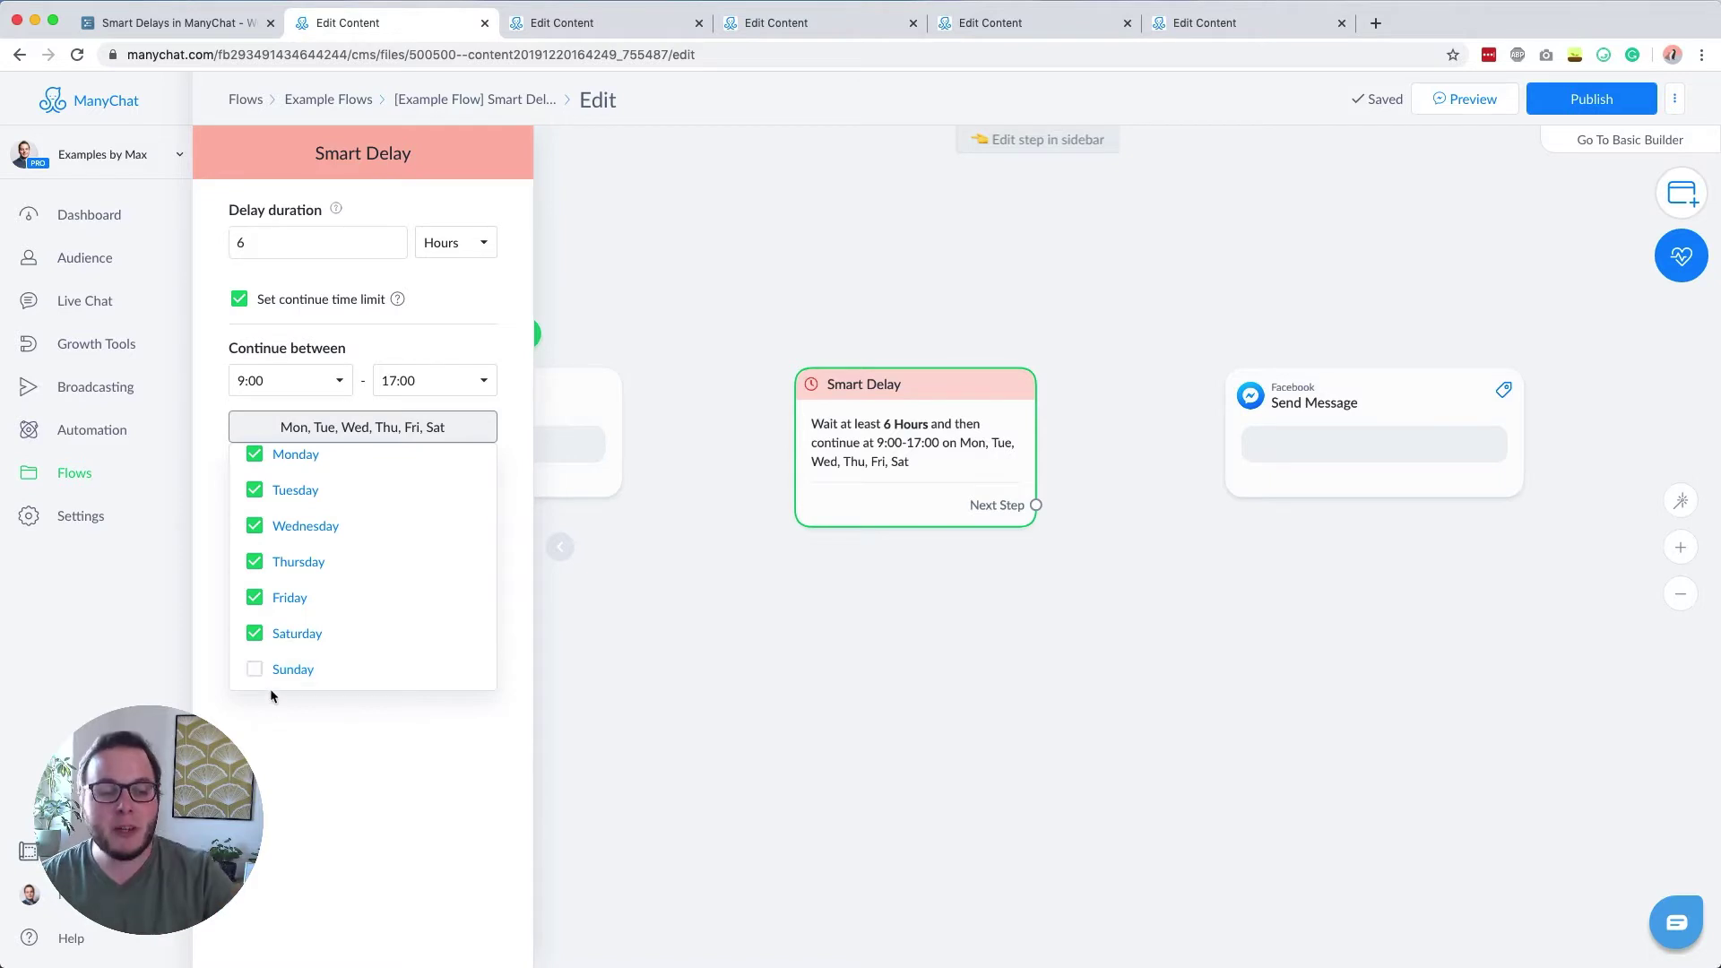
left_click(402, 859)
left_click(768, 742)
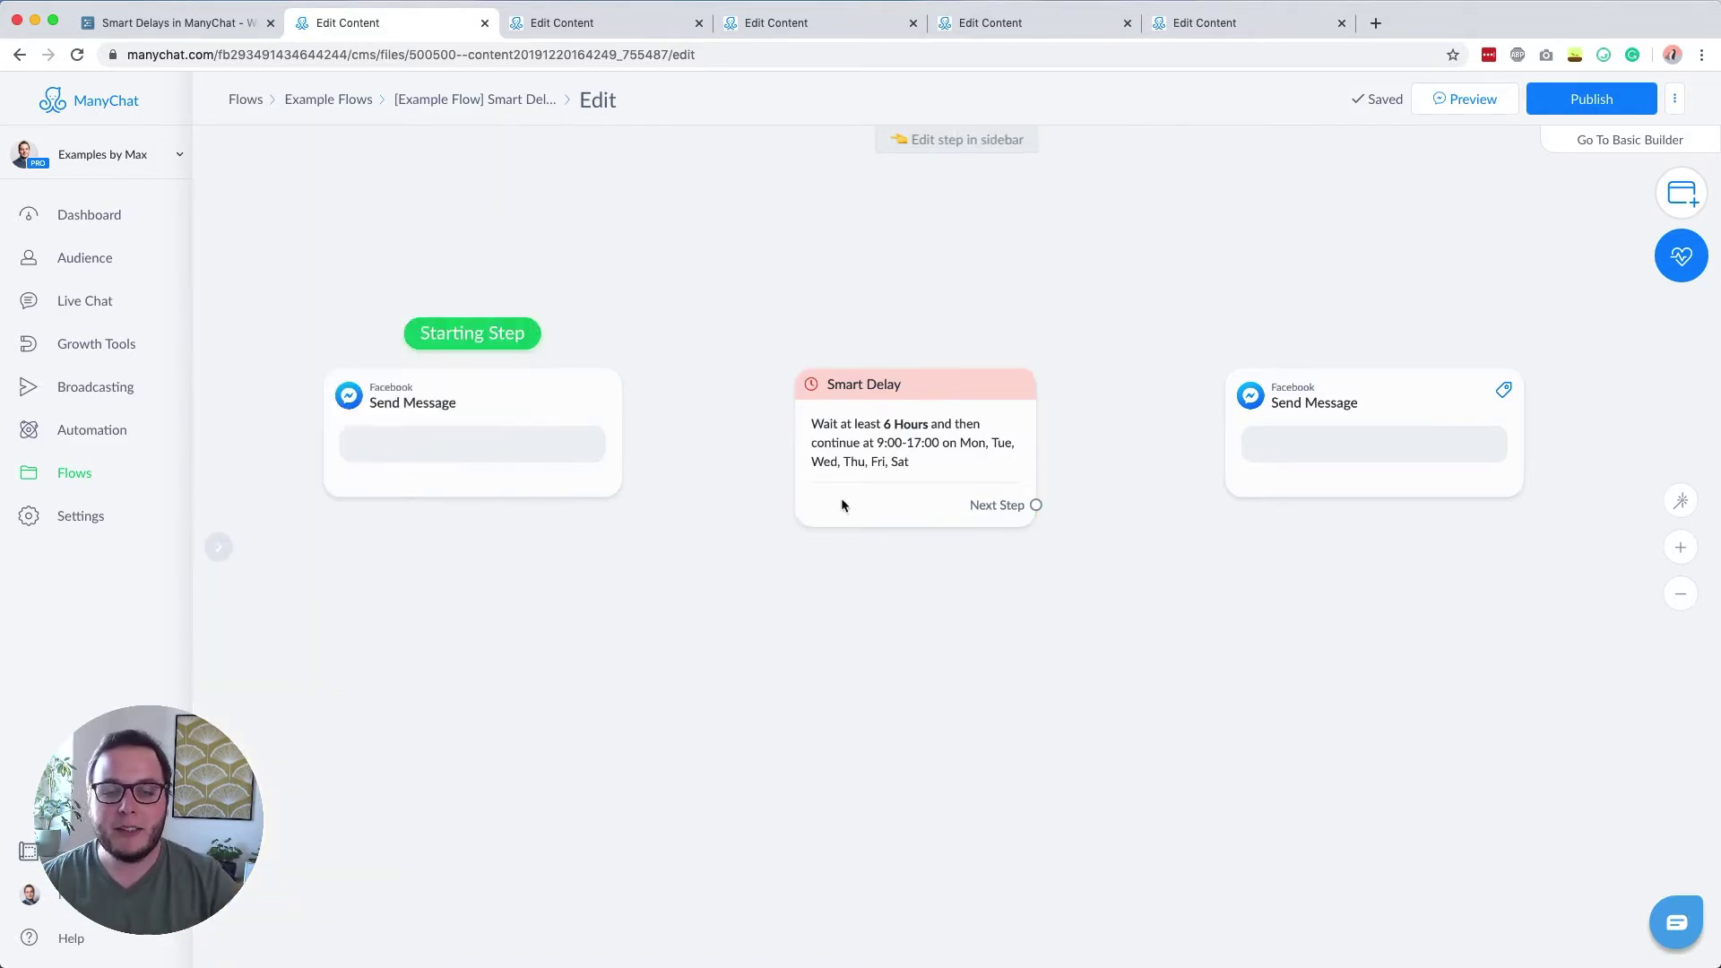
mouse_move(856, 450)
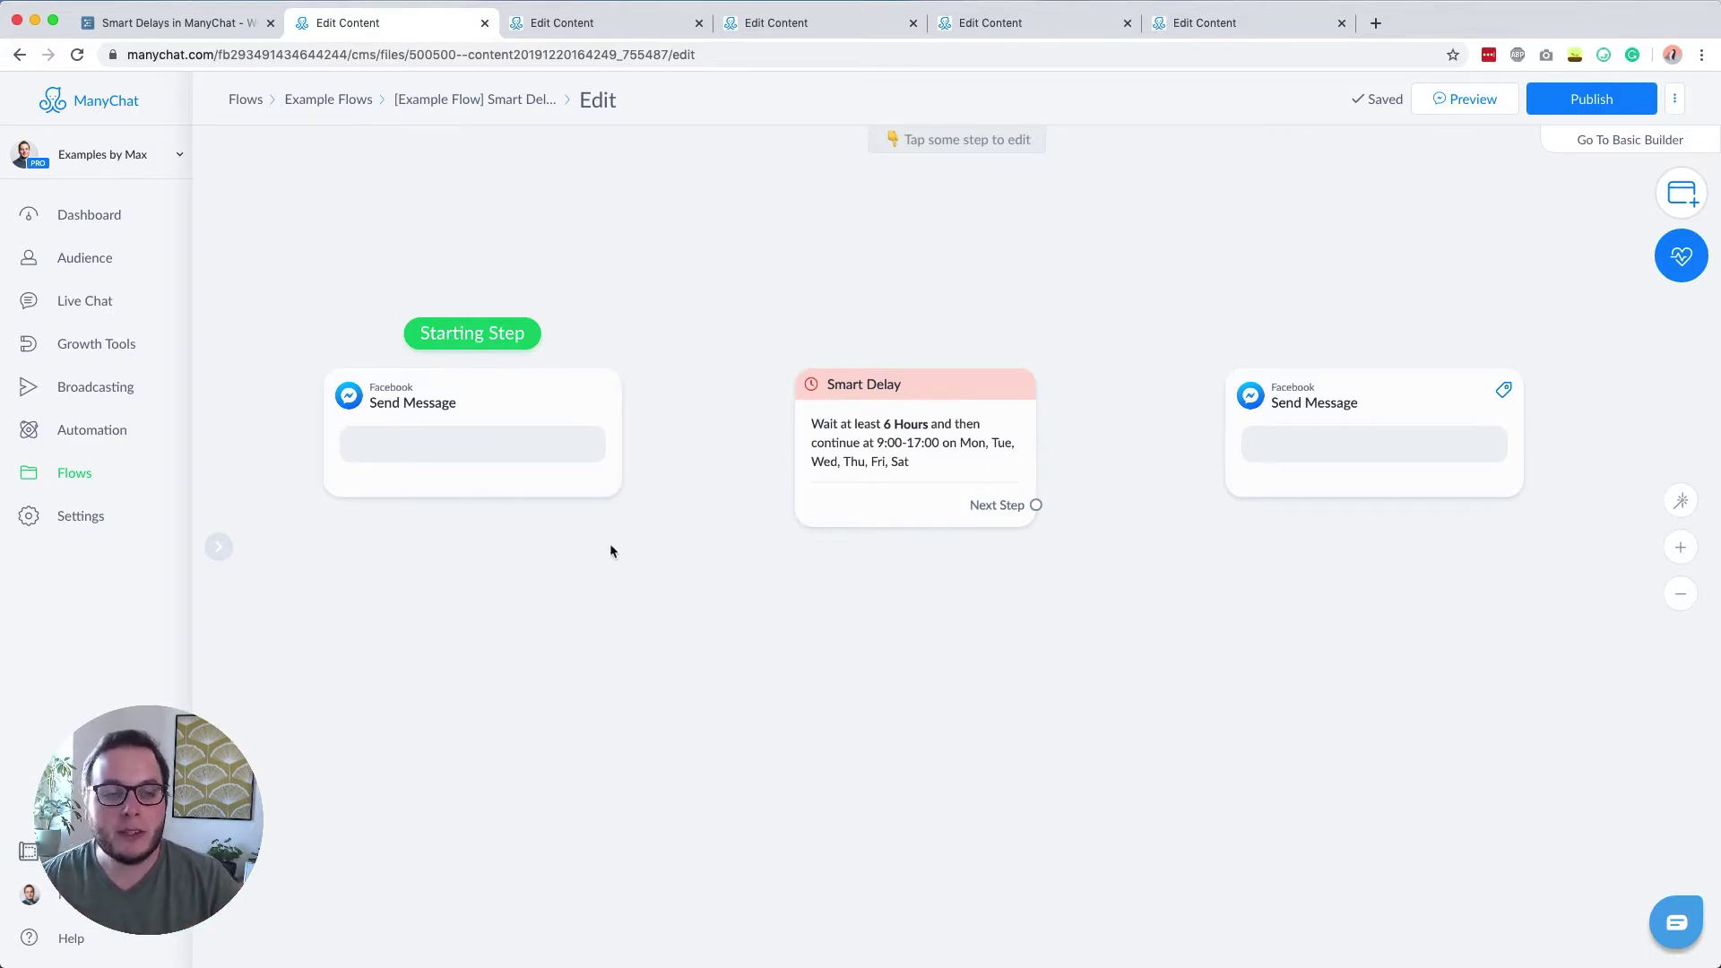
Connect the starting Send Message step's Next Step to the Smart Delay block
left_click(506, 432)
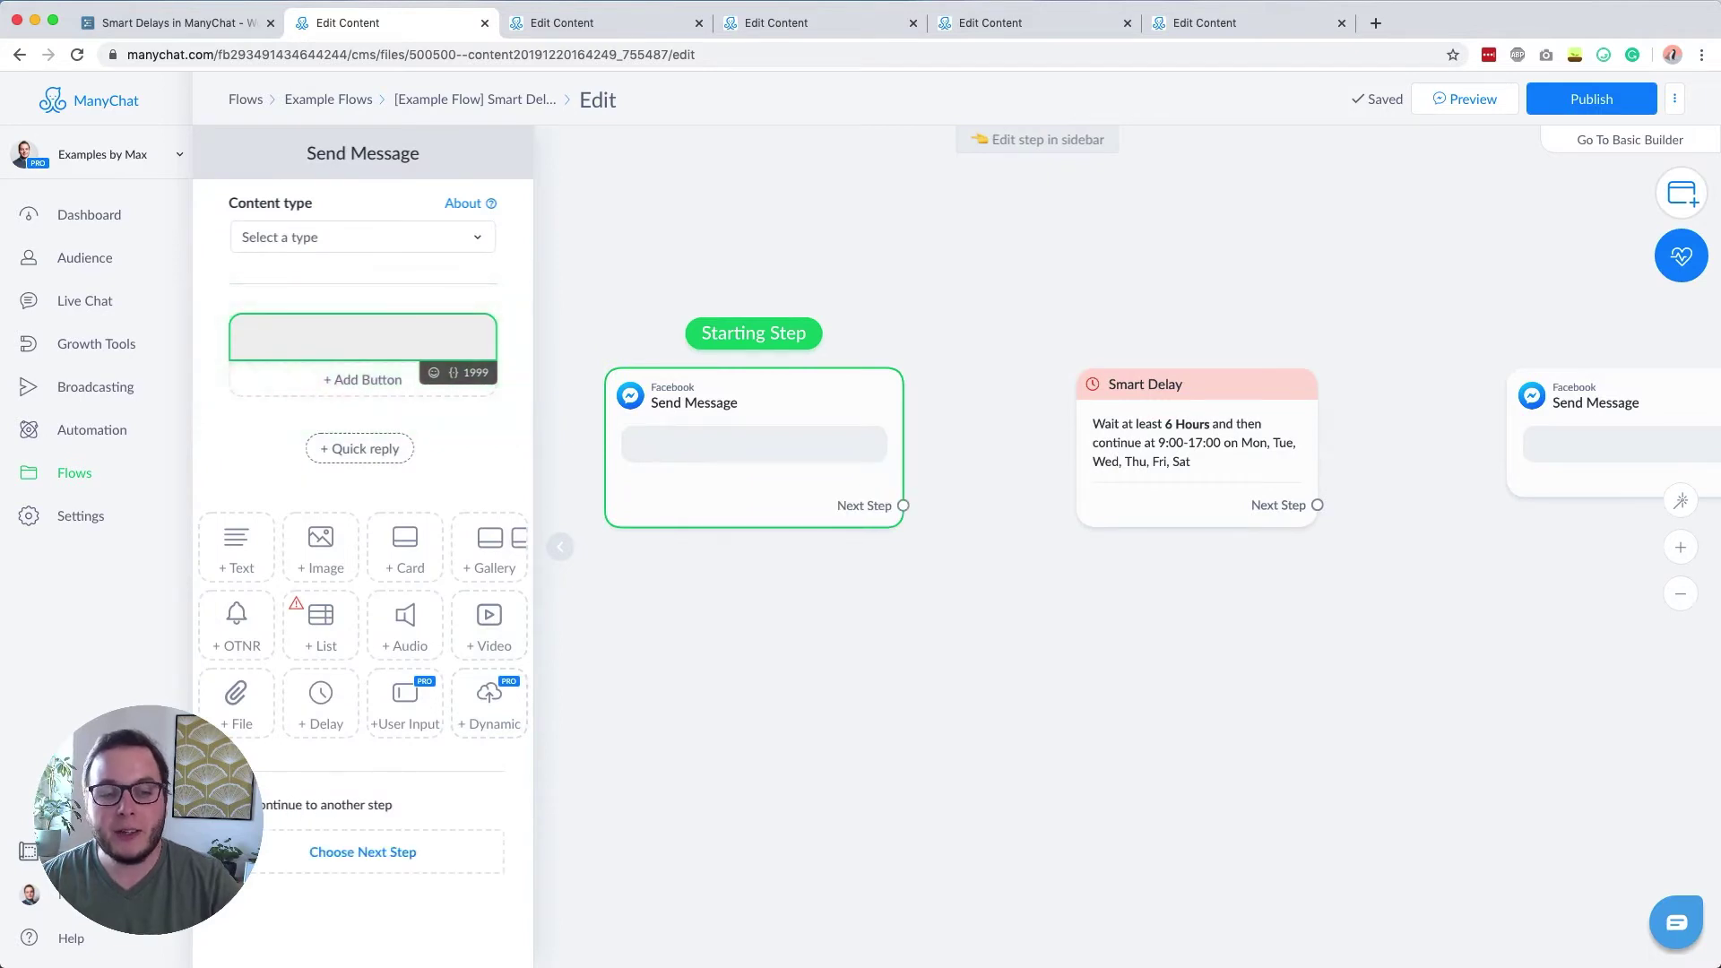
left_click(918, 536)
left_click(903, 505)
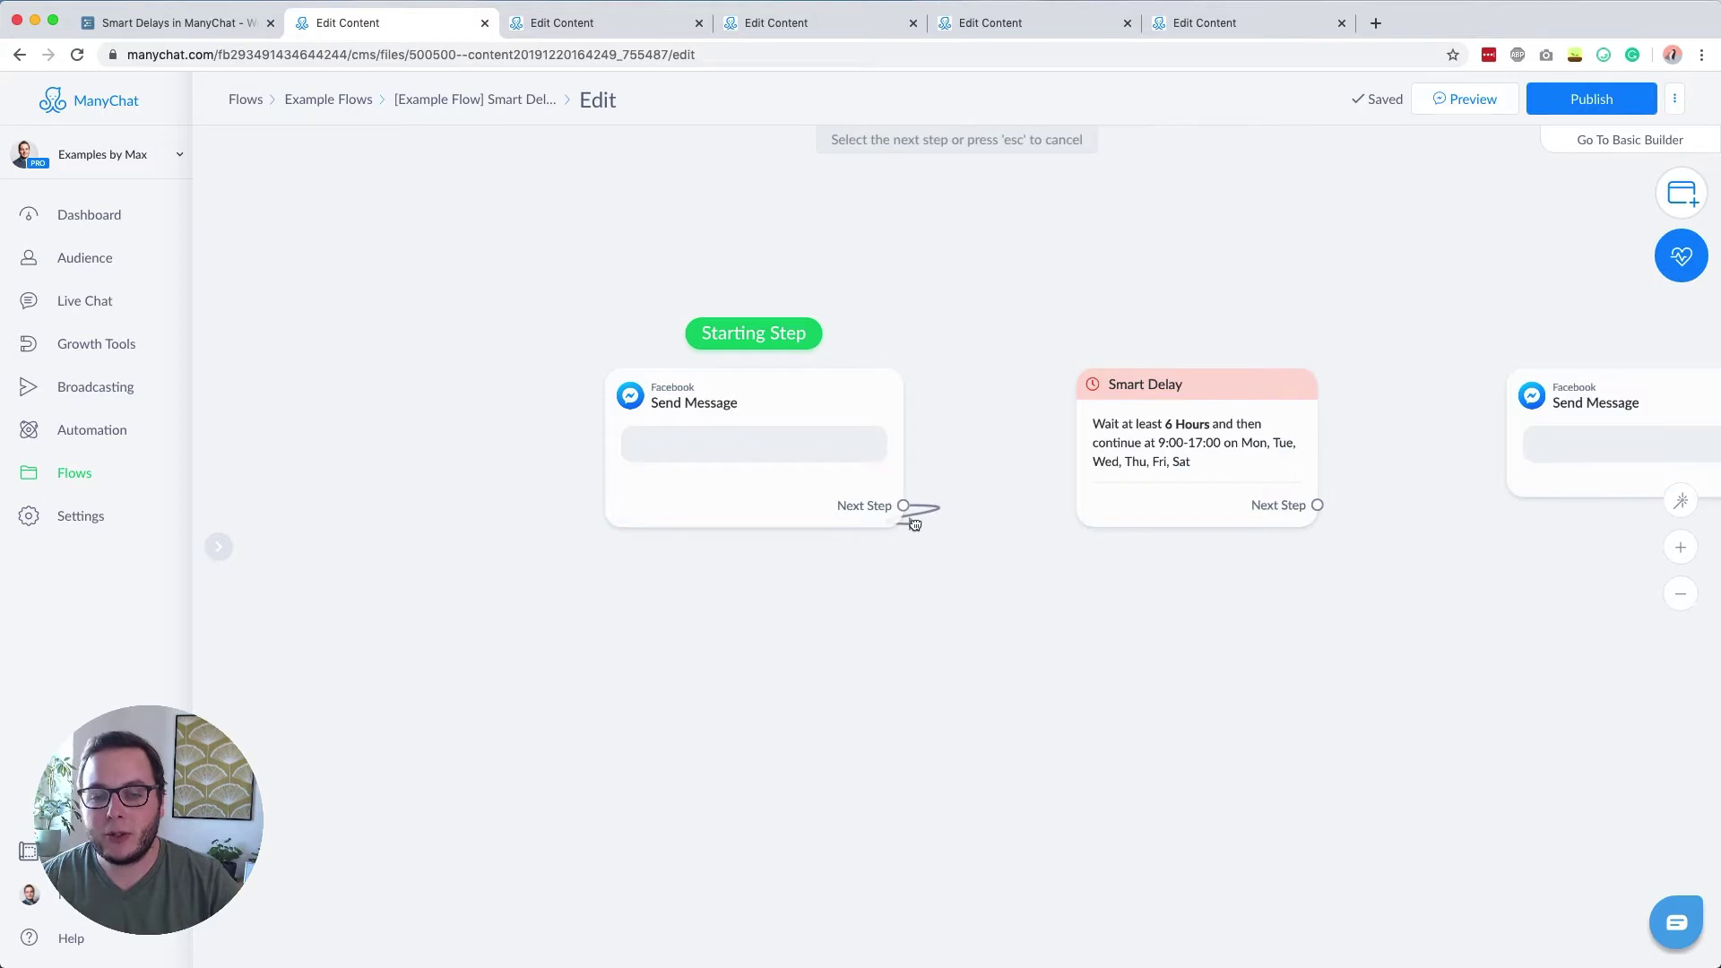
left_click(1147, 493)
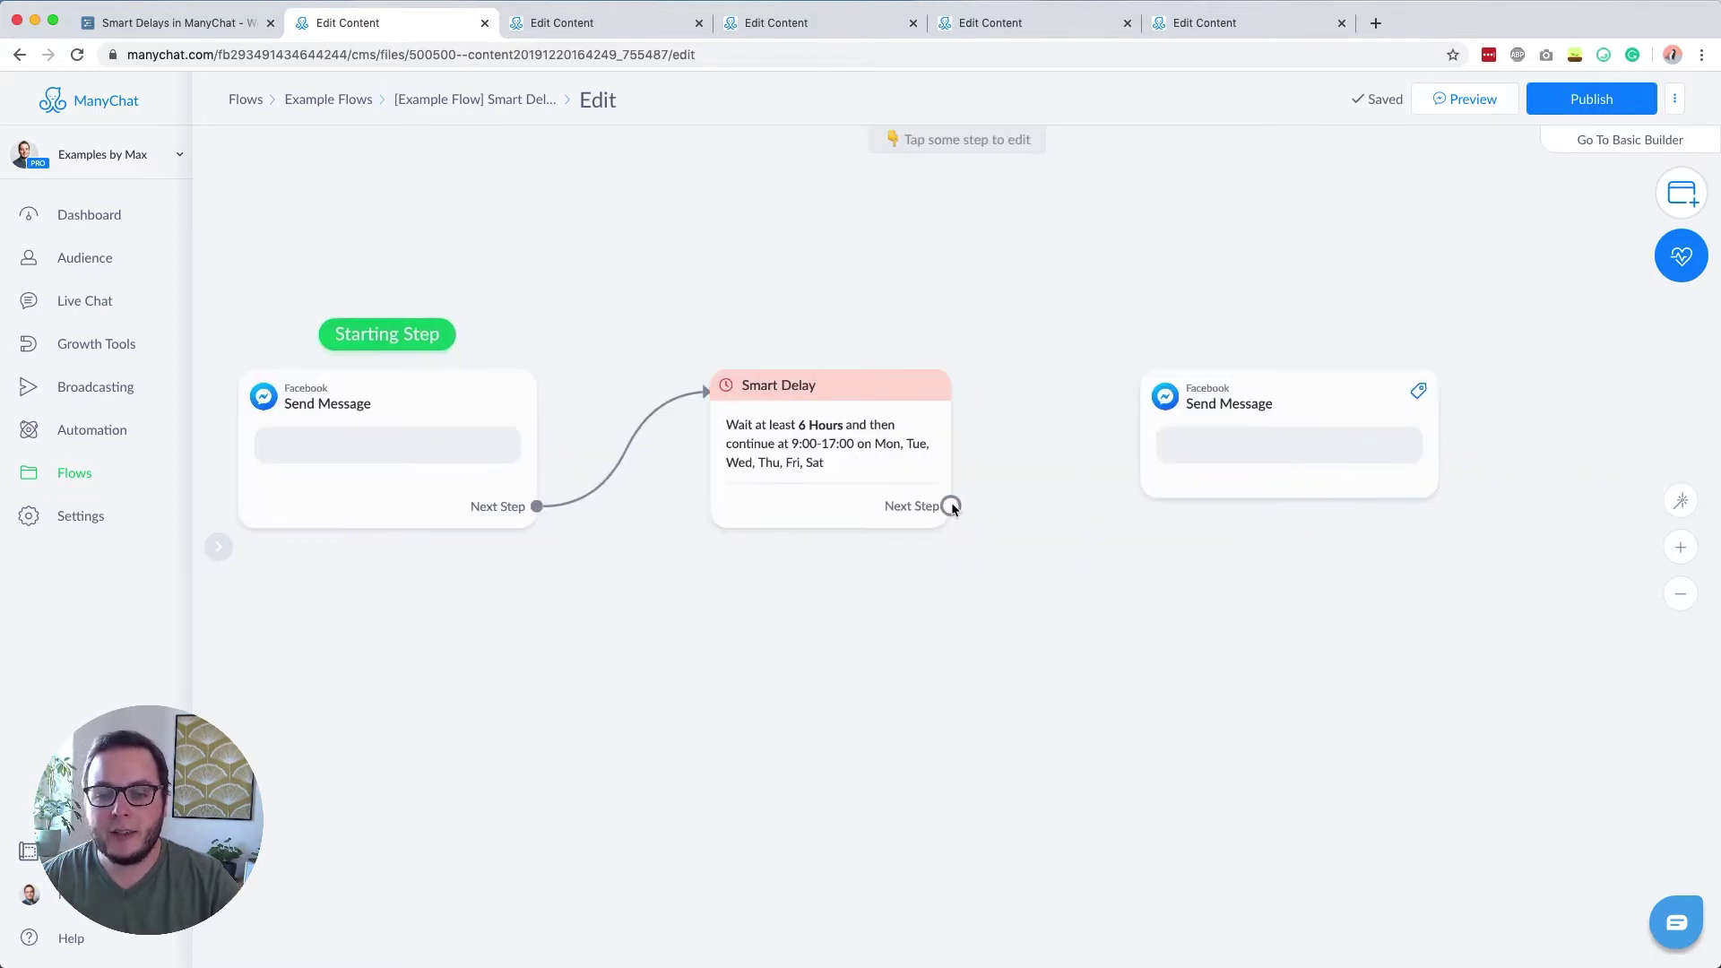
Connect the Smart Delay's Next Step to the second Send Message step
left_click(949, 504)
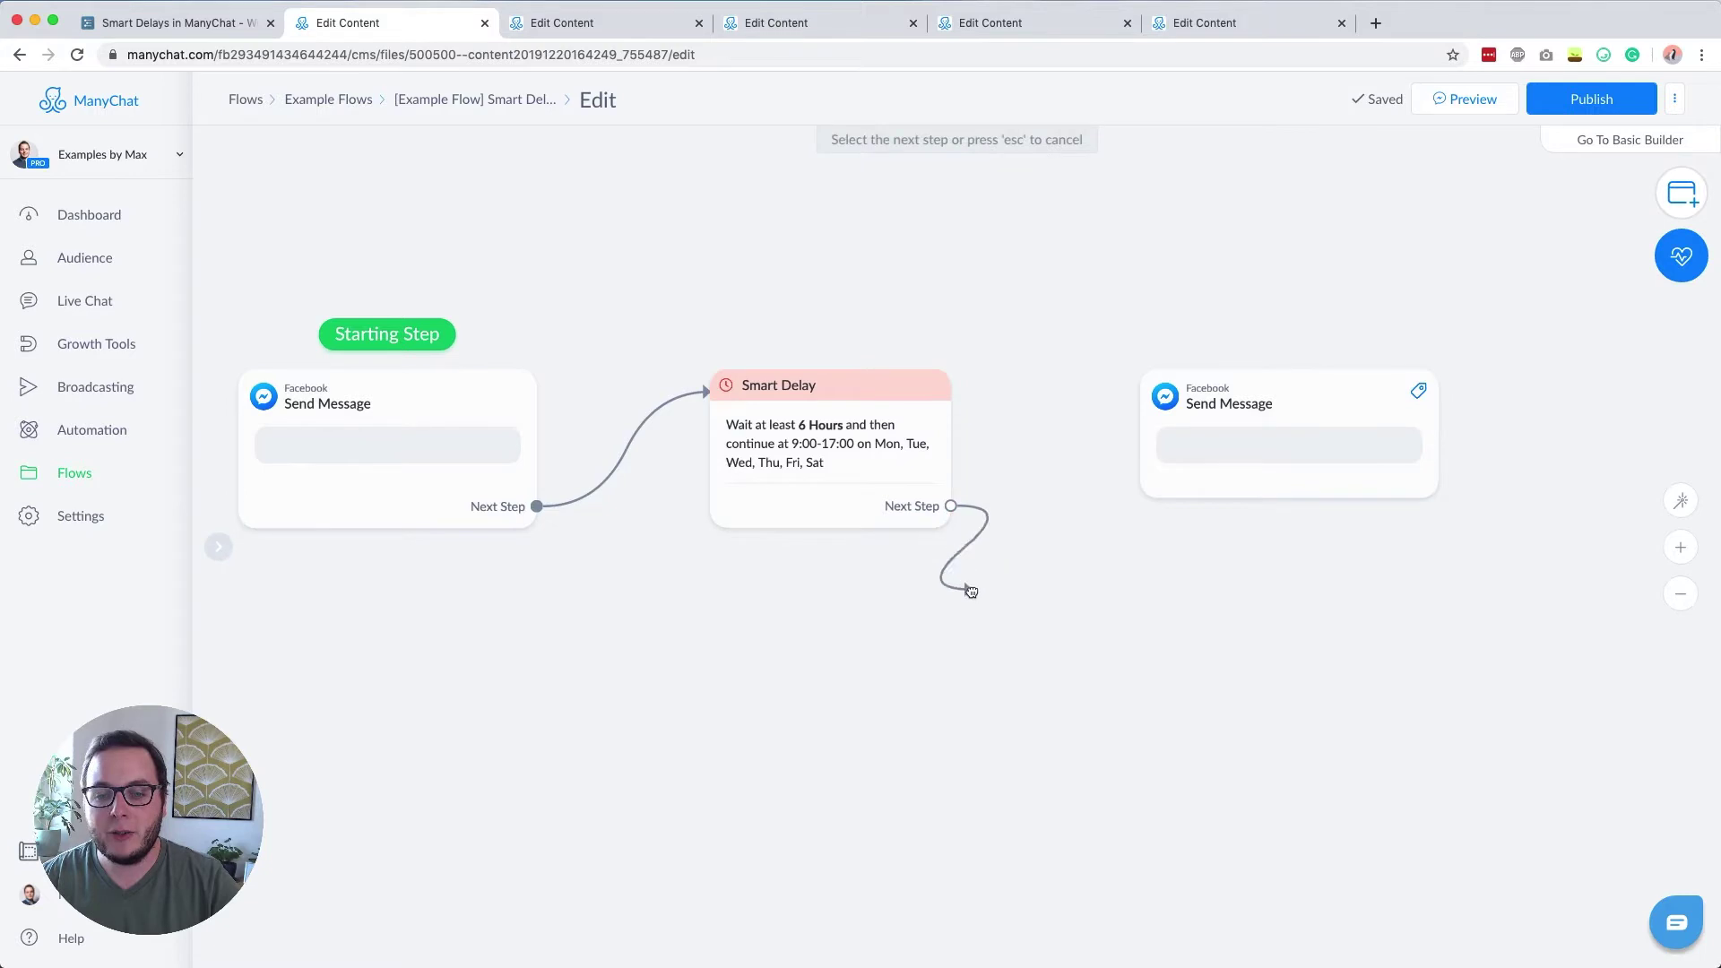
left_click(1221, 421)
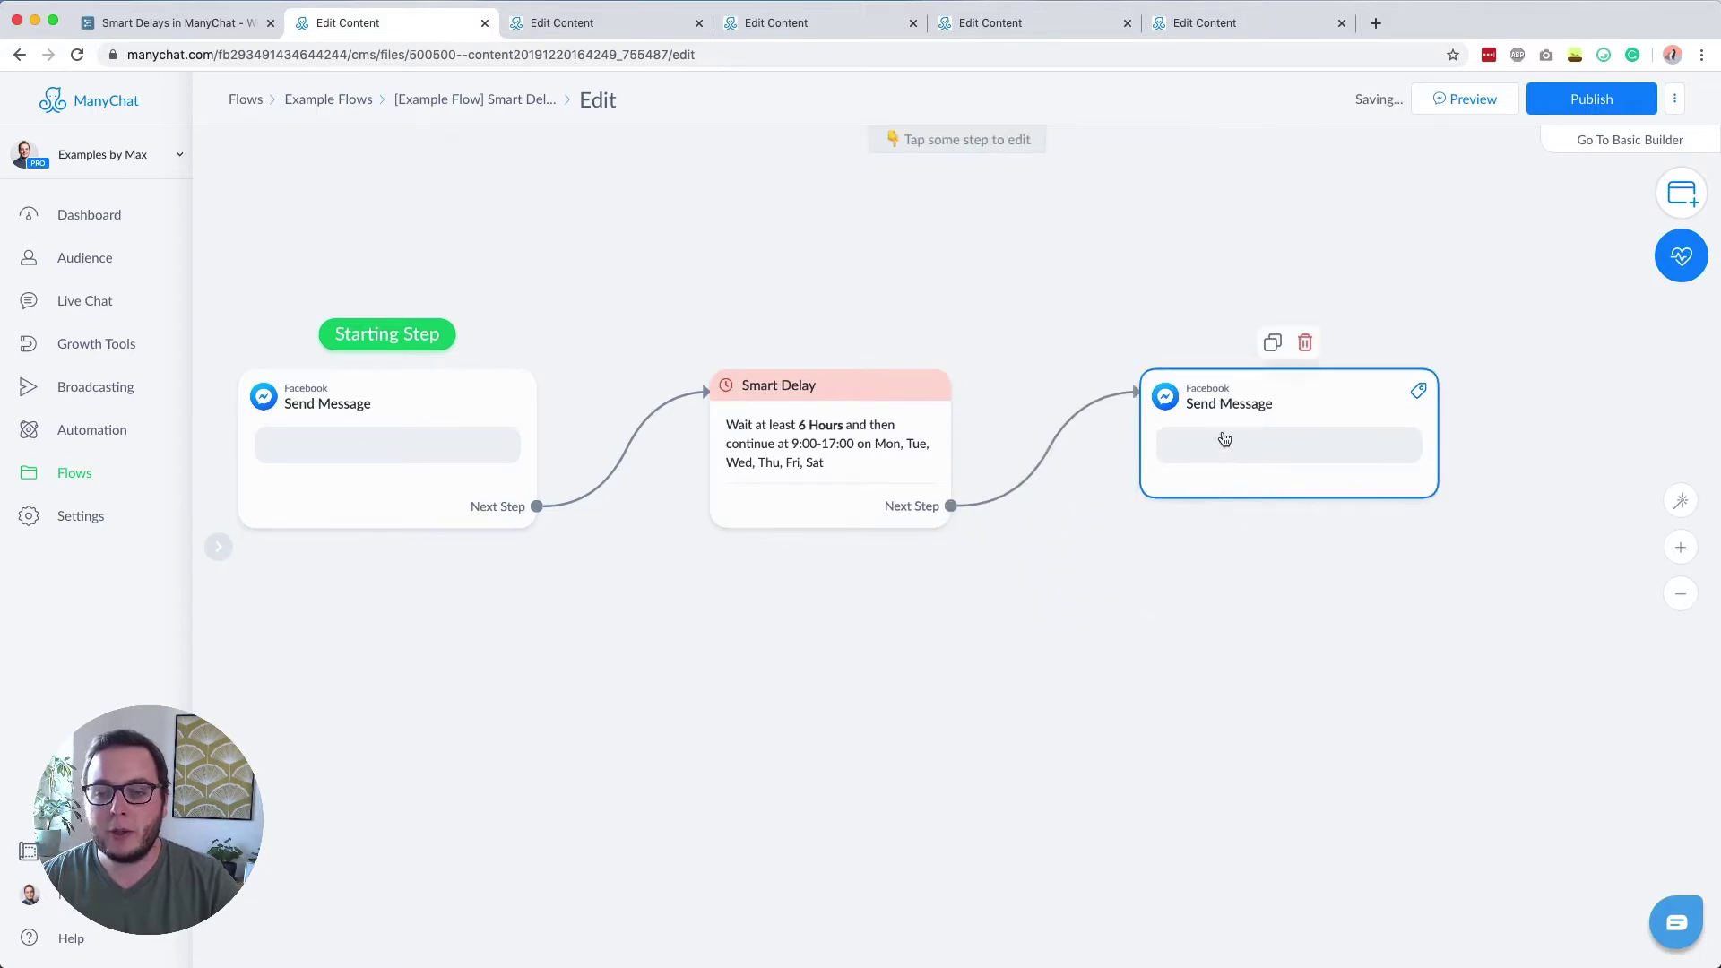
mouse_move(1222, 438)
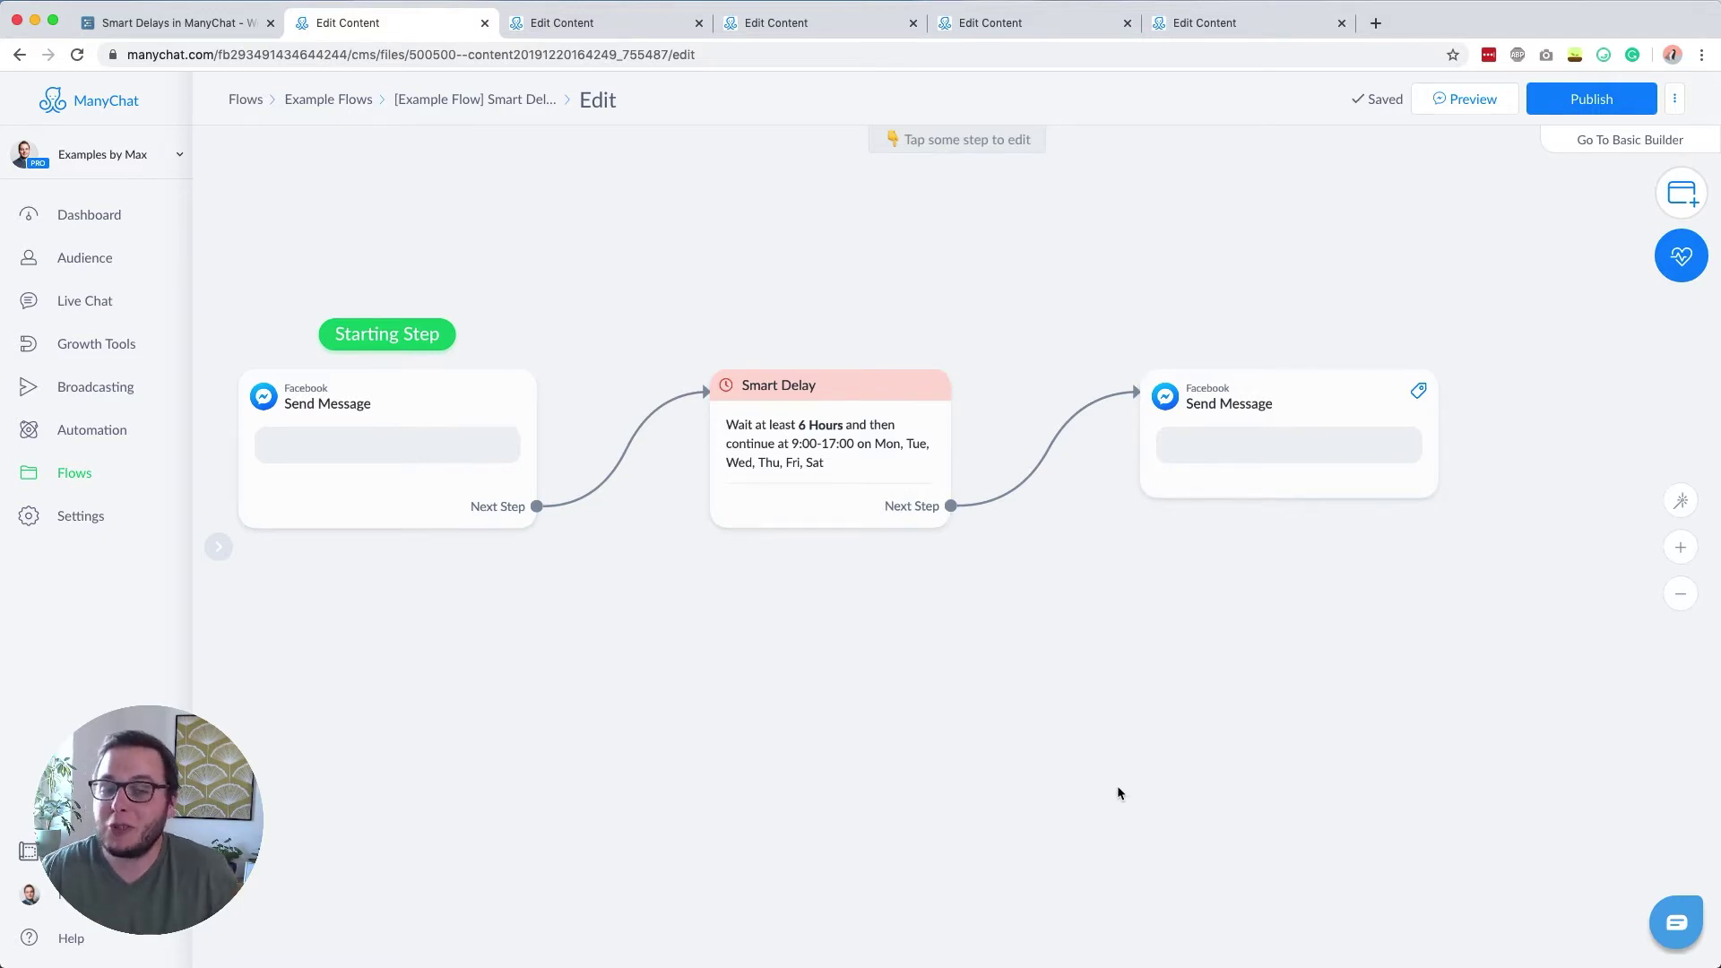
Return to the WorkFlowy outline, expand the examples and The 4-Minute Follow-Up, and open its linked ManyChat flow
left_click(207, 21)
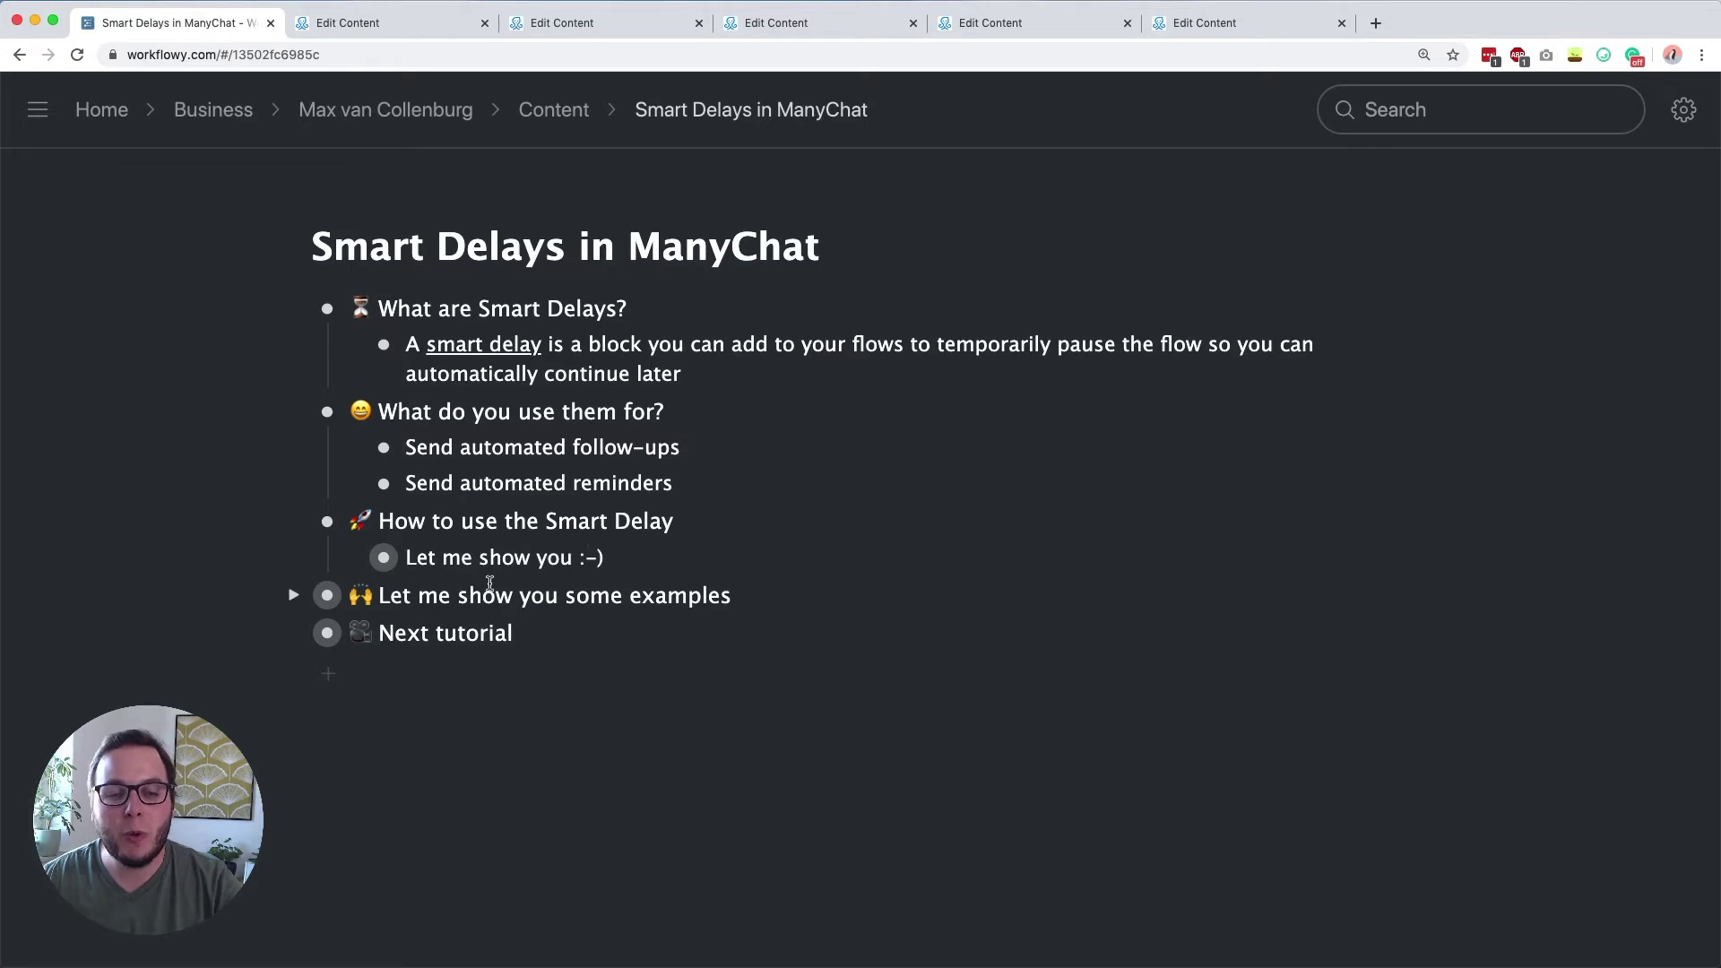
left_click(296, 596)
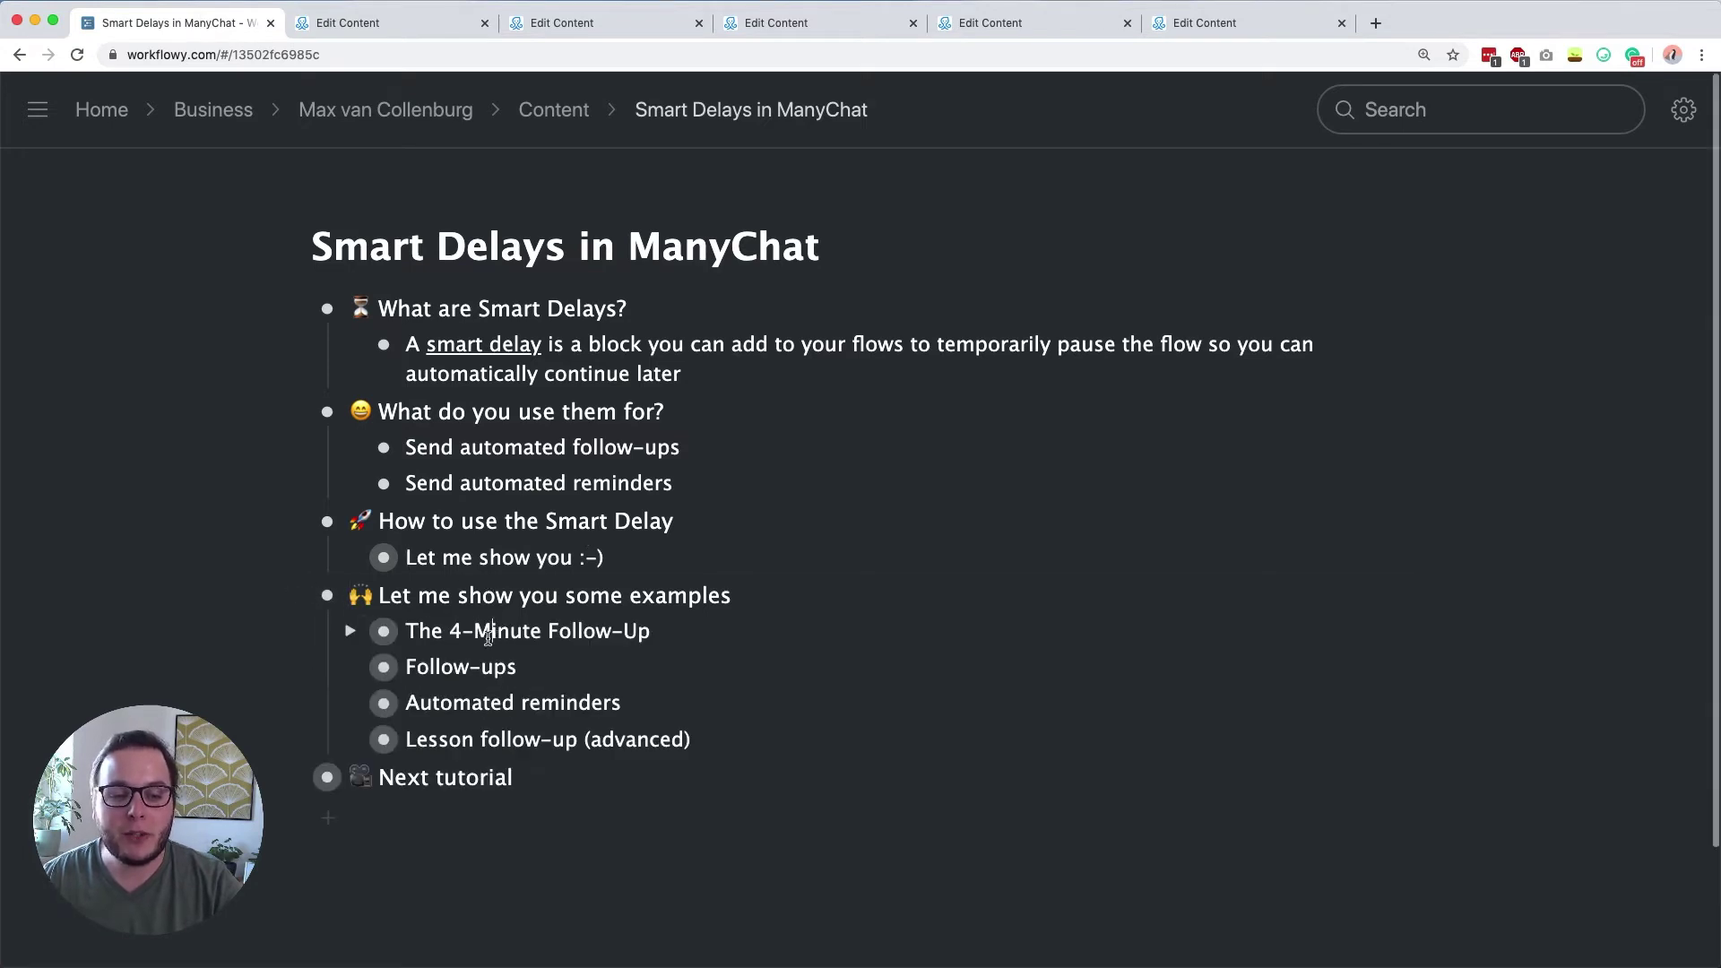
left_click(350, 631)
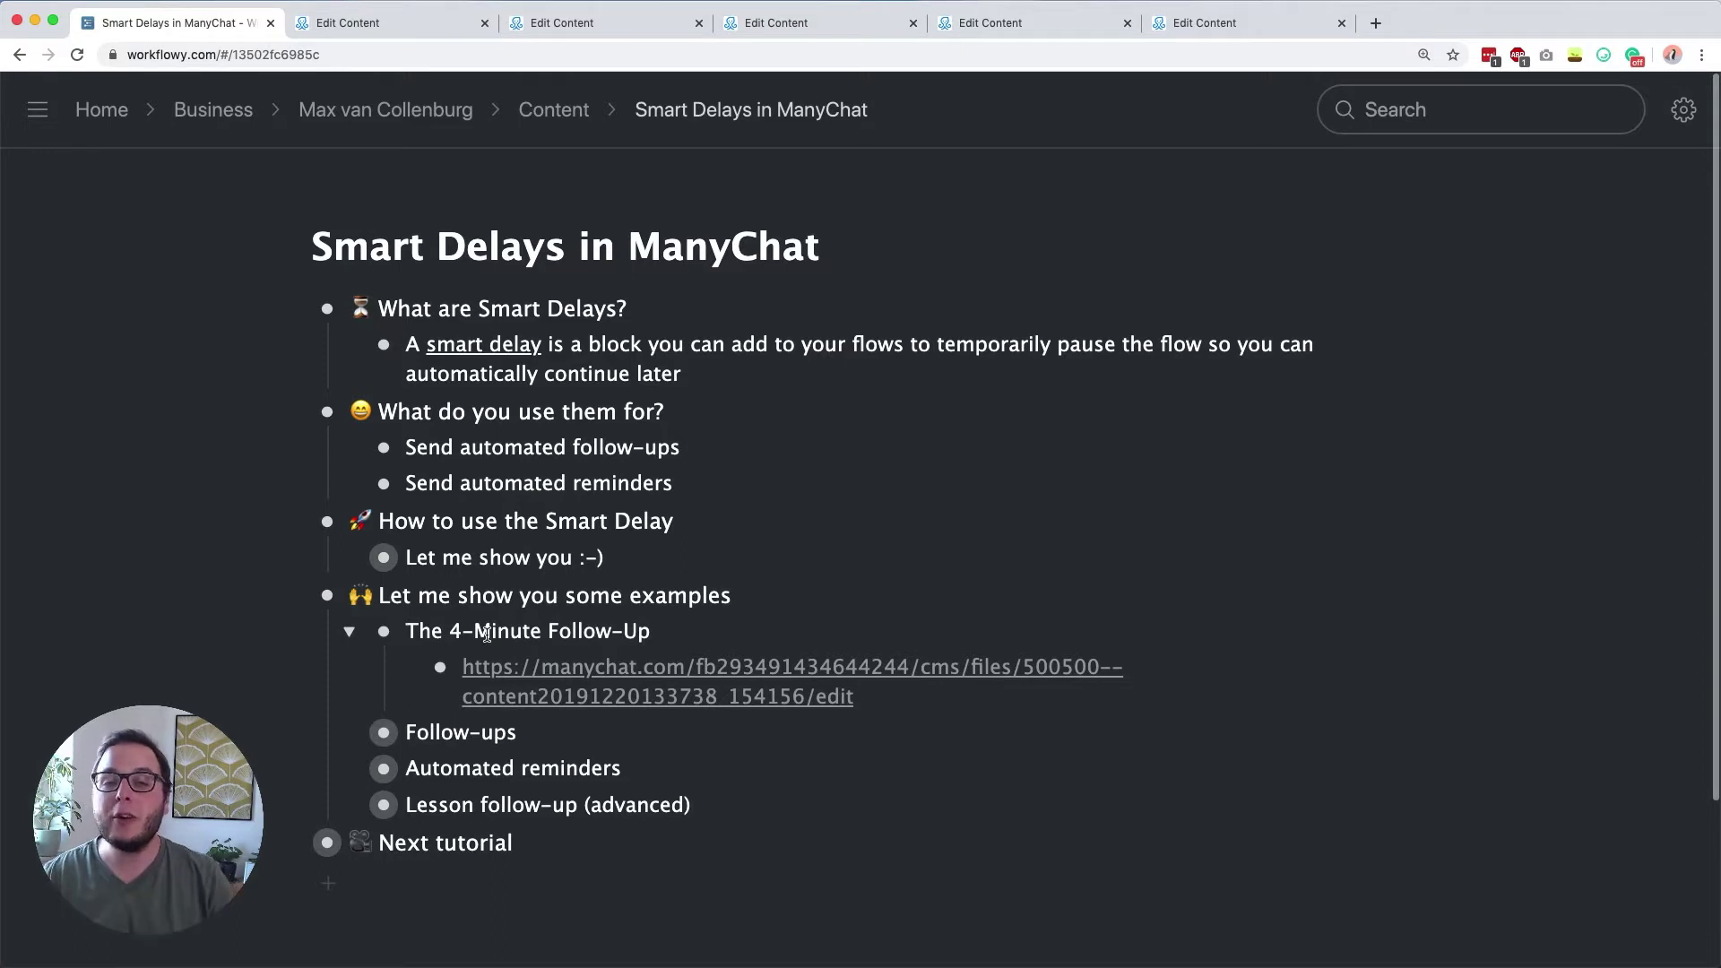
left_click(564, 668)
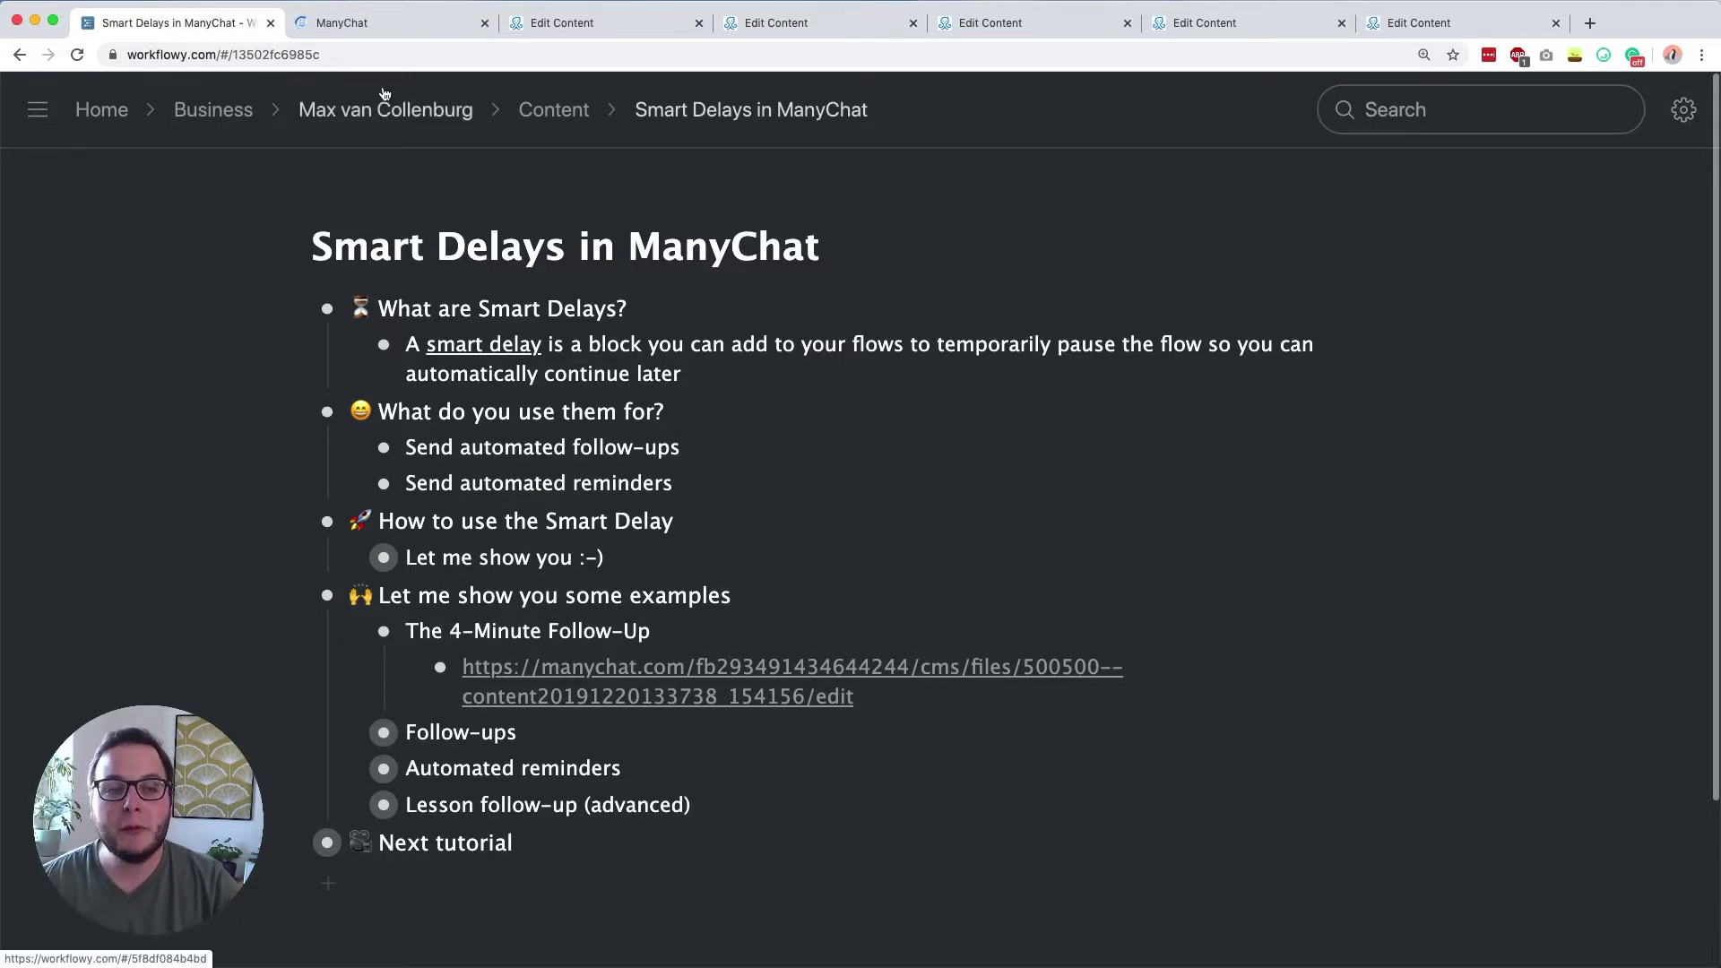
left_click(381, 29)
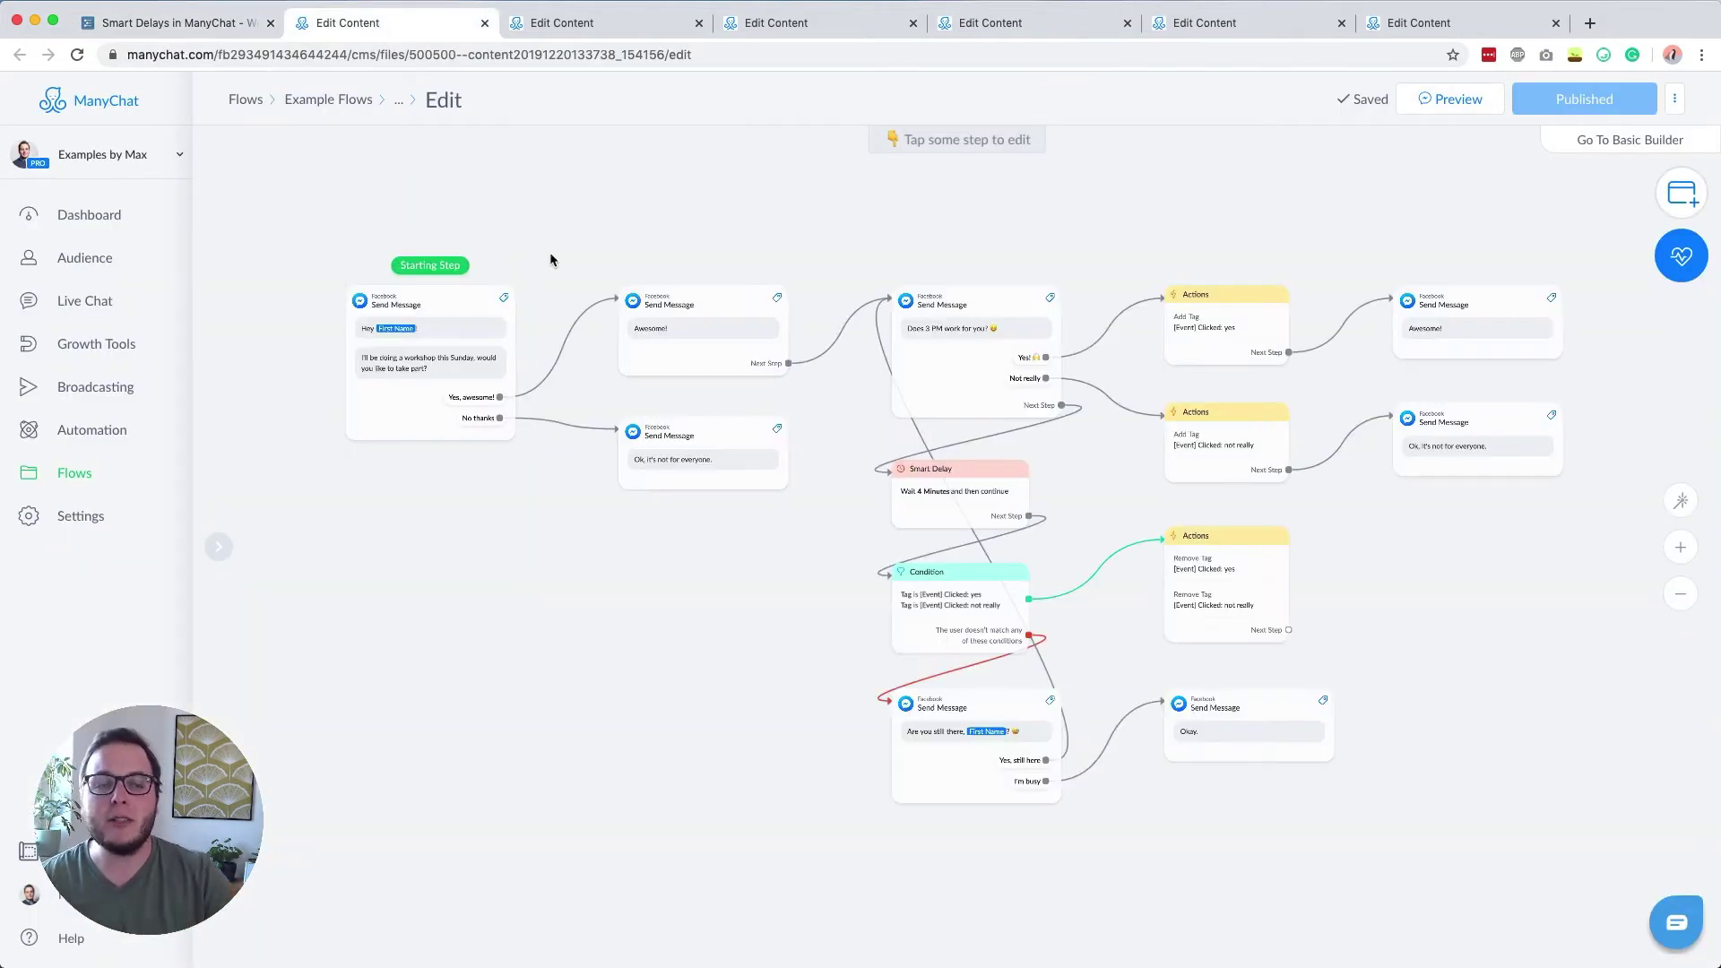
Examine the starting workshop invitation message and the two Send Message steps its replies lead to
left_click(395, 332)
scroll(395, 331, "up", 5)
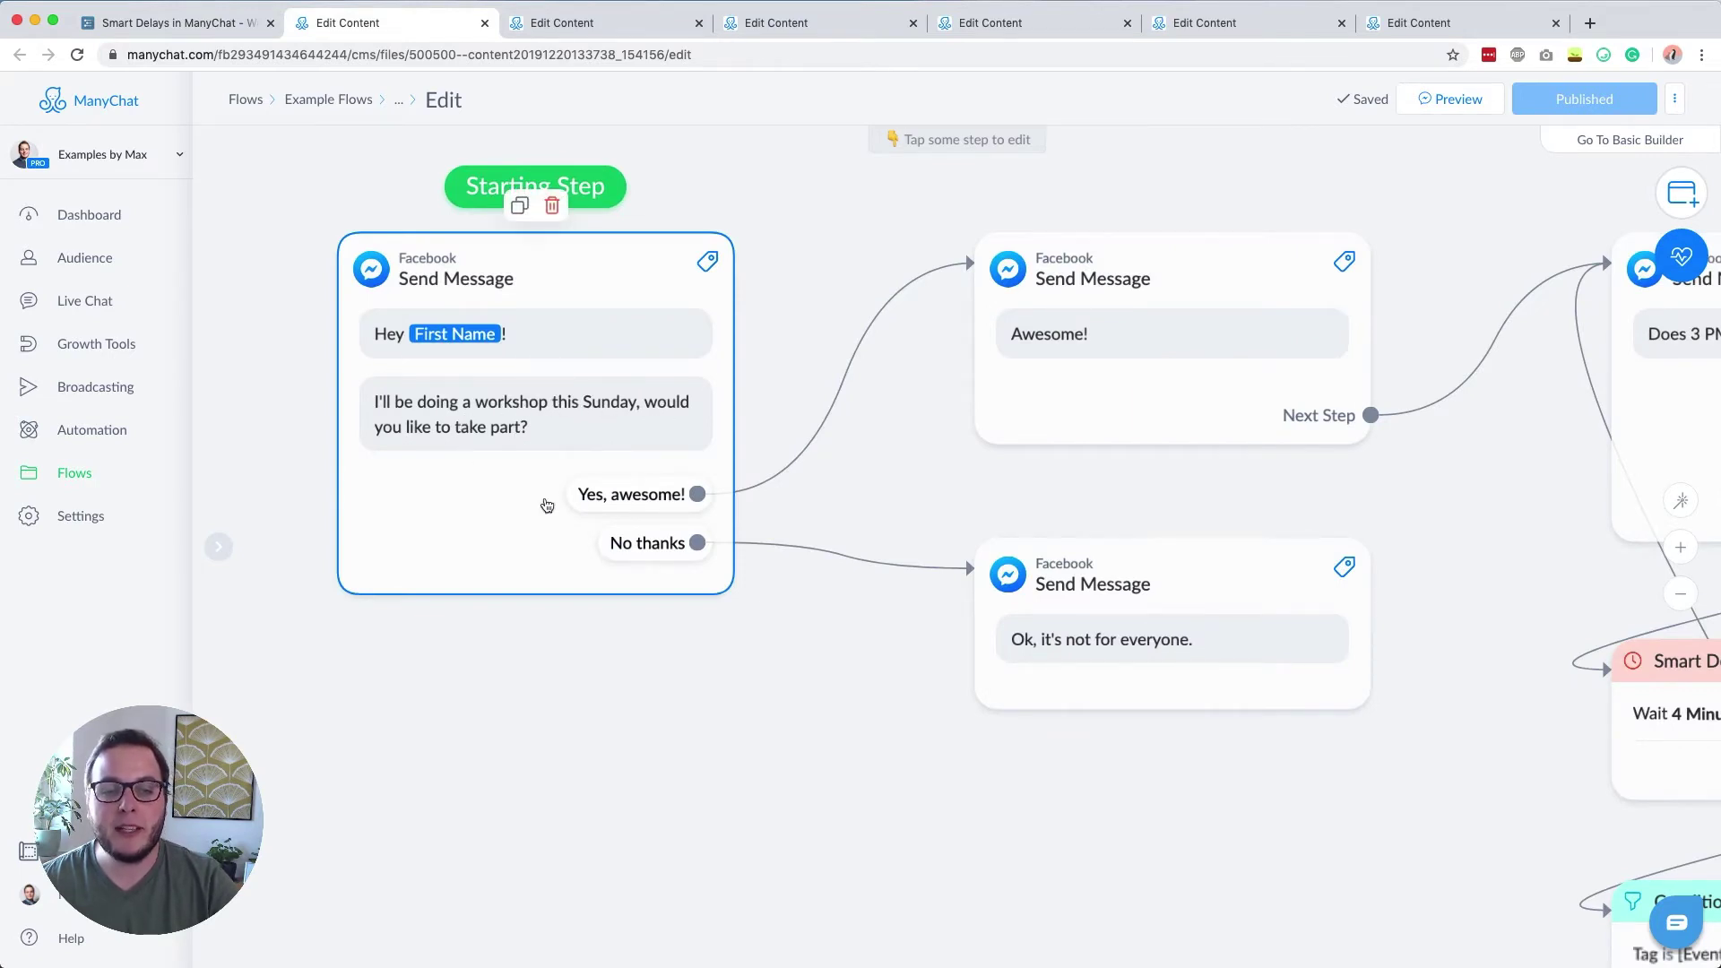
left_click_drag(815, 803, 421, 832)
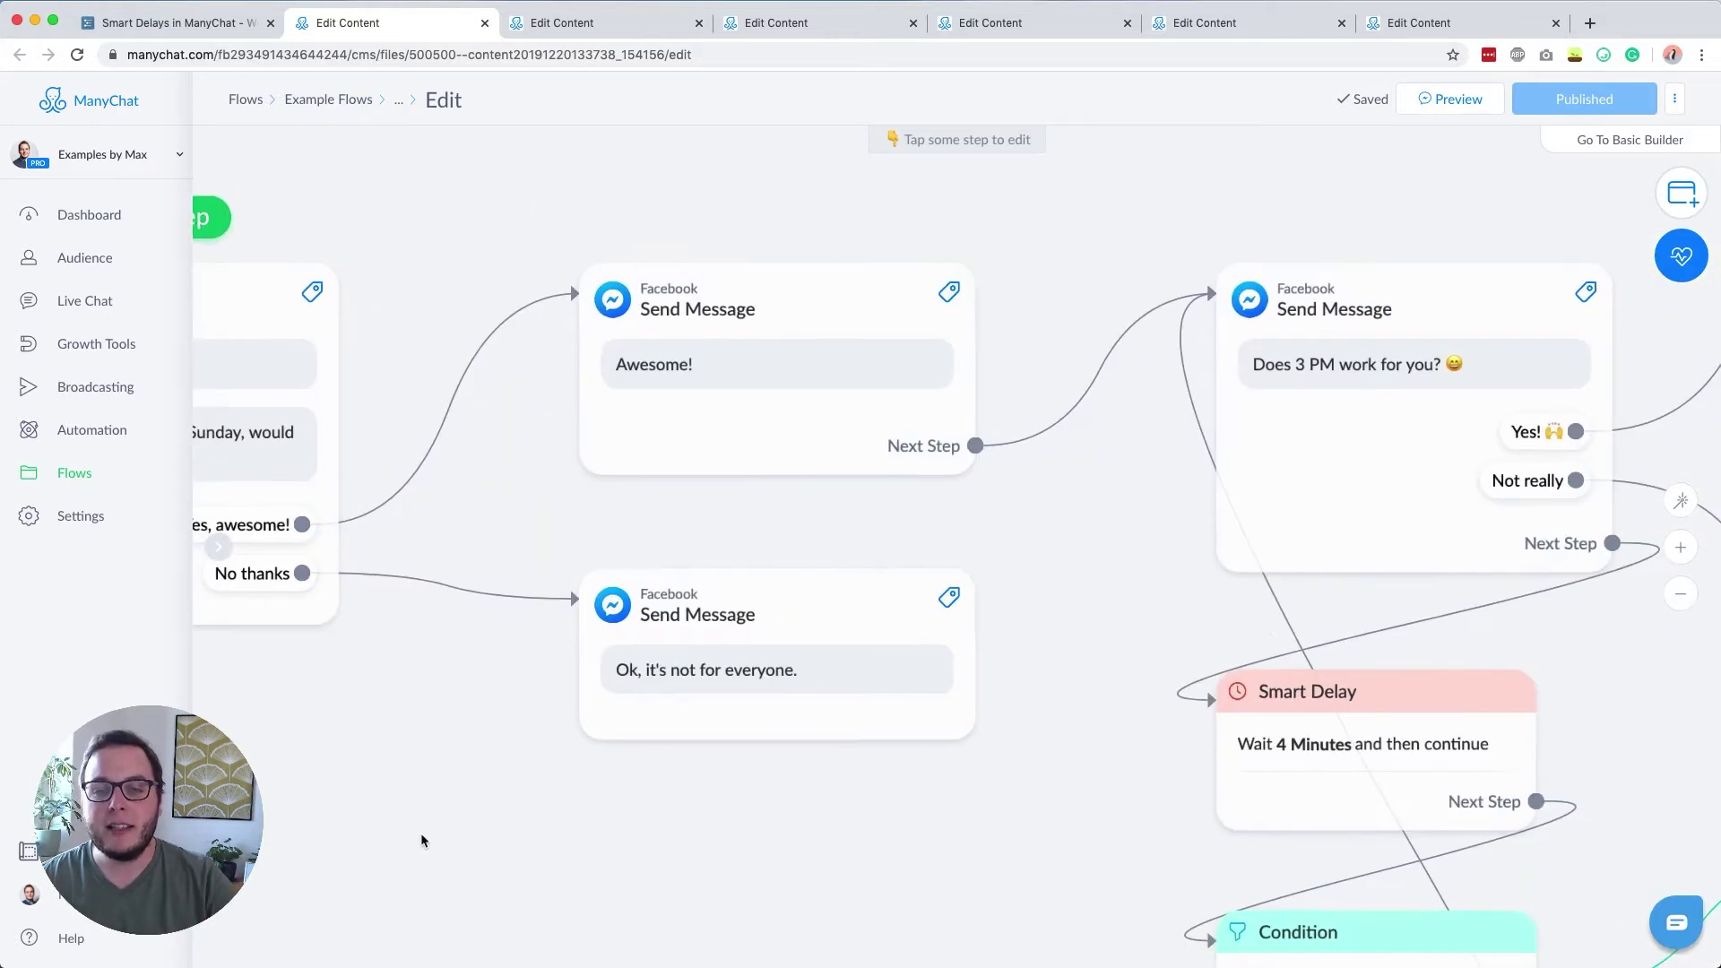
scroll(422, 832, "down", 2)
mouse_move(629, 449)
scroll(1016, 577, "right", 5)
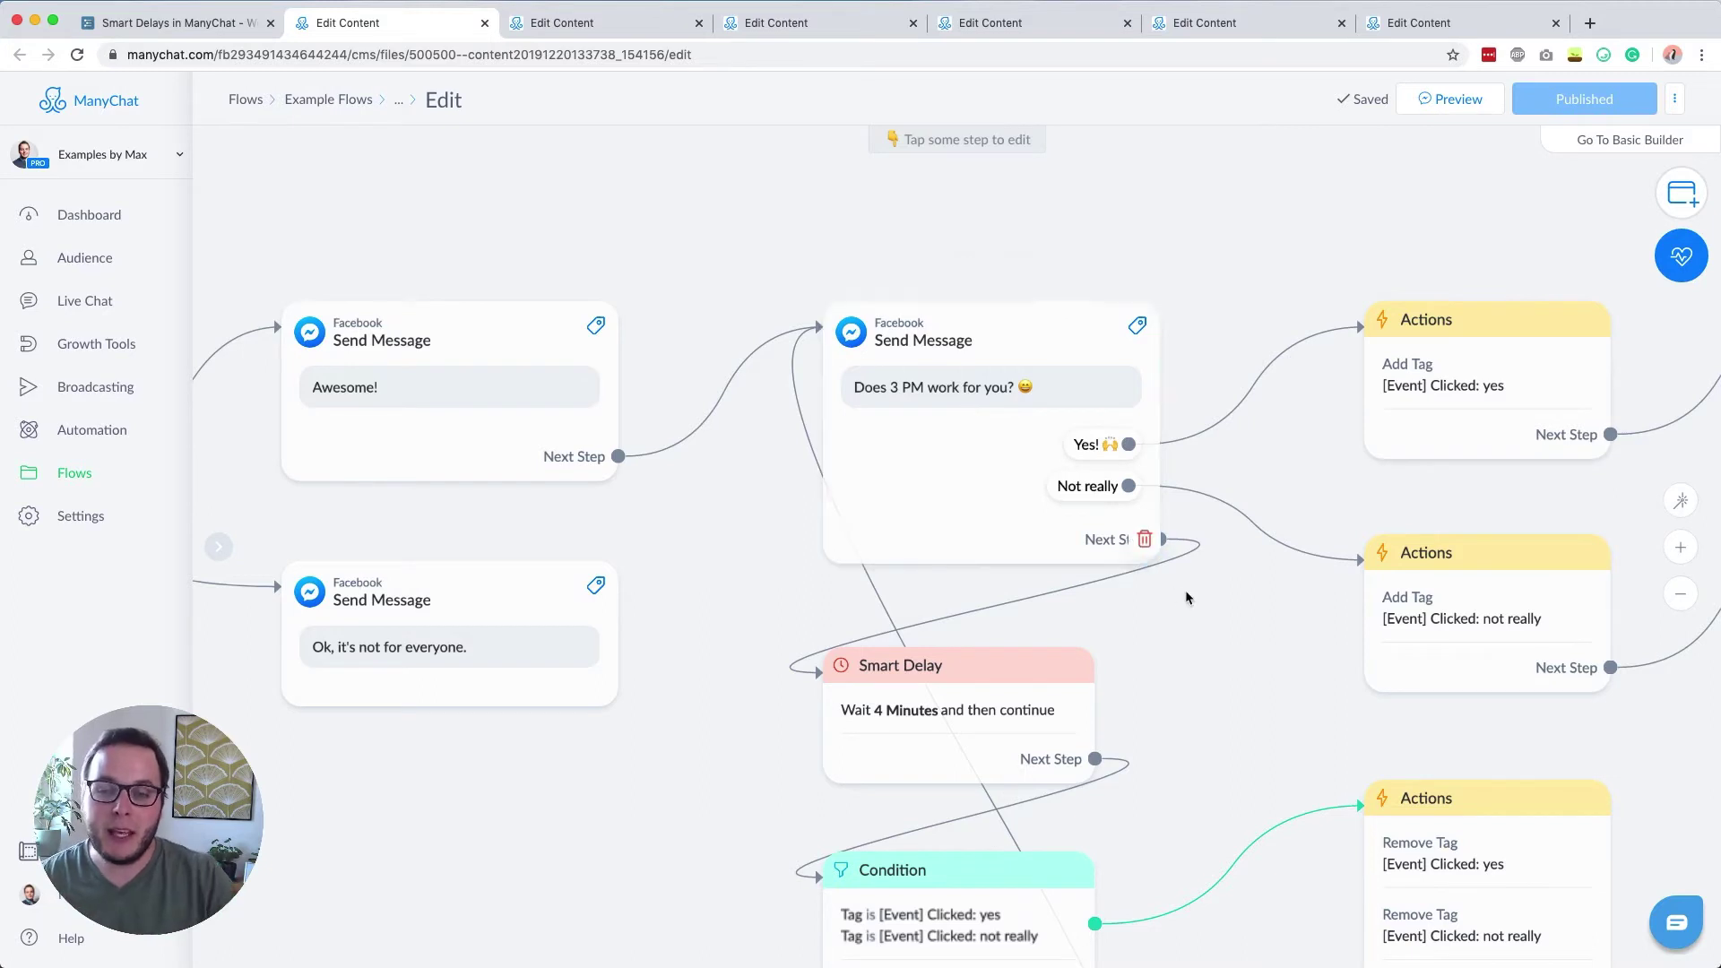
Examine the "Does 3 PM work for you?" message's settings, the Add Tag actions on its replies and its Next Step connection
left_click_drag(1185, 589, 905, 570)
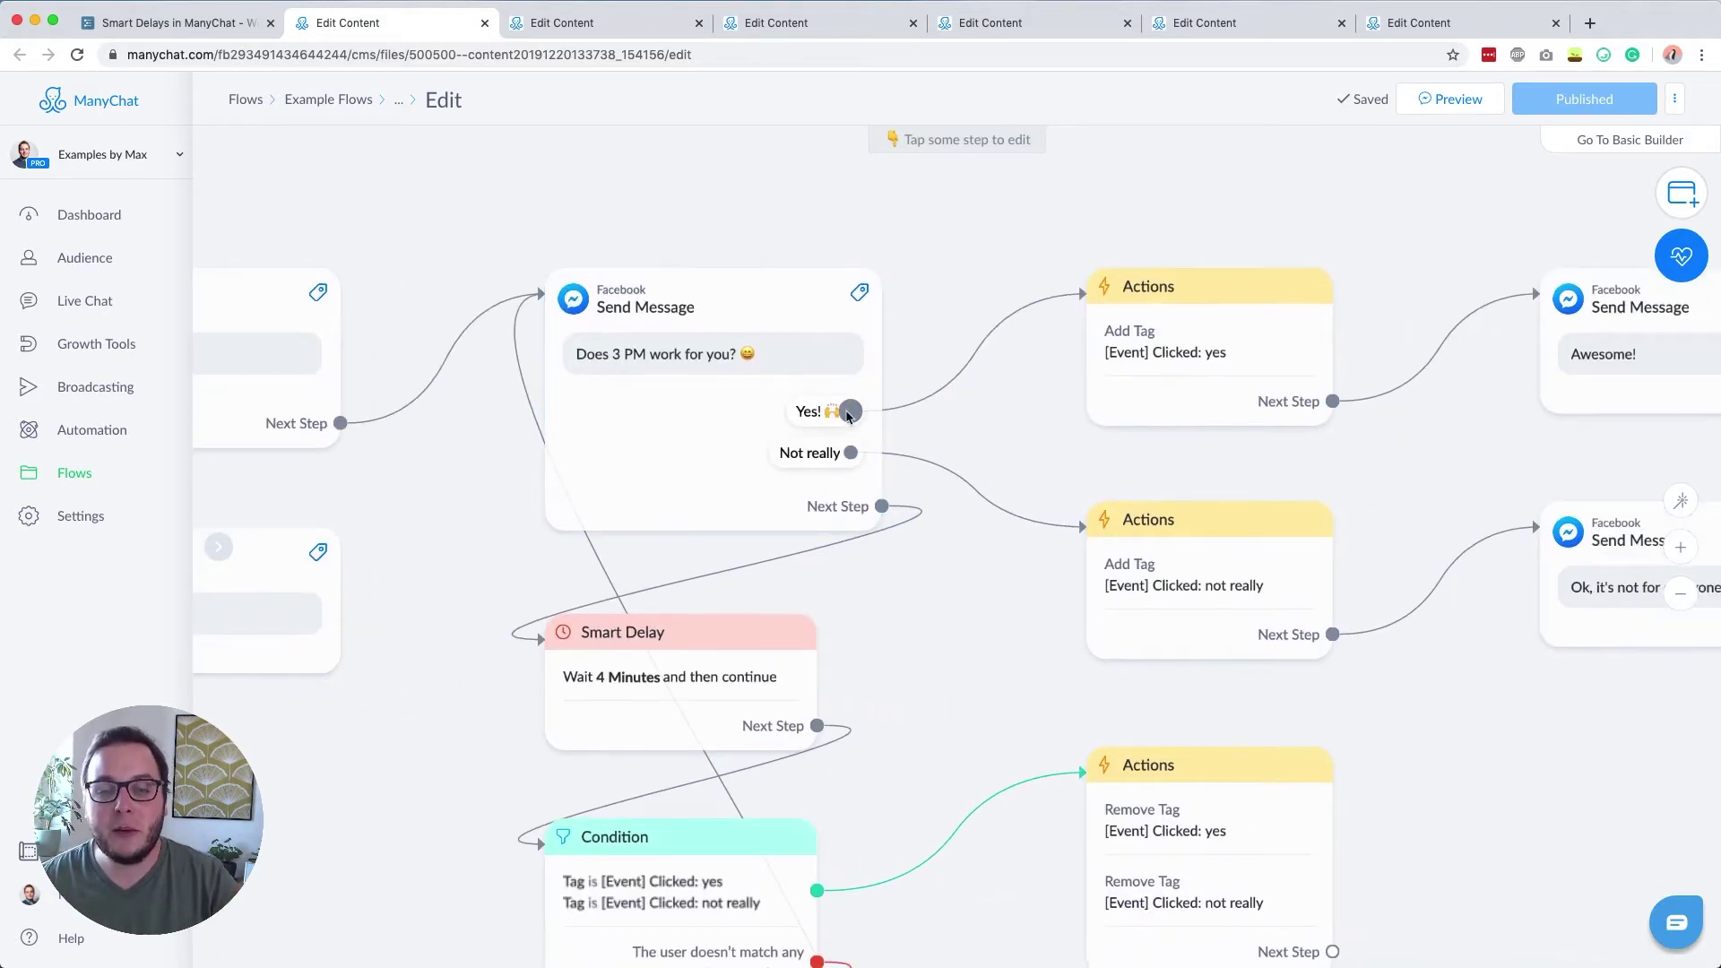
scroll(848, 413, "up", 2)
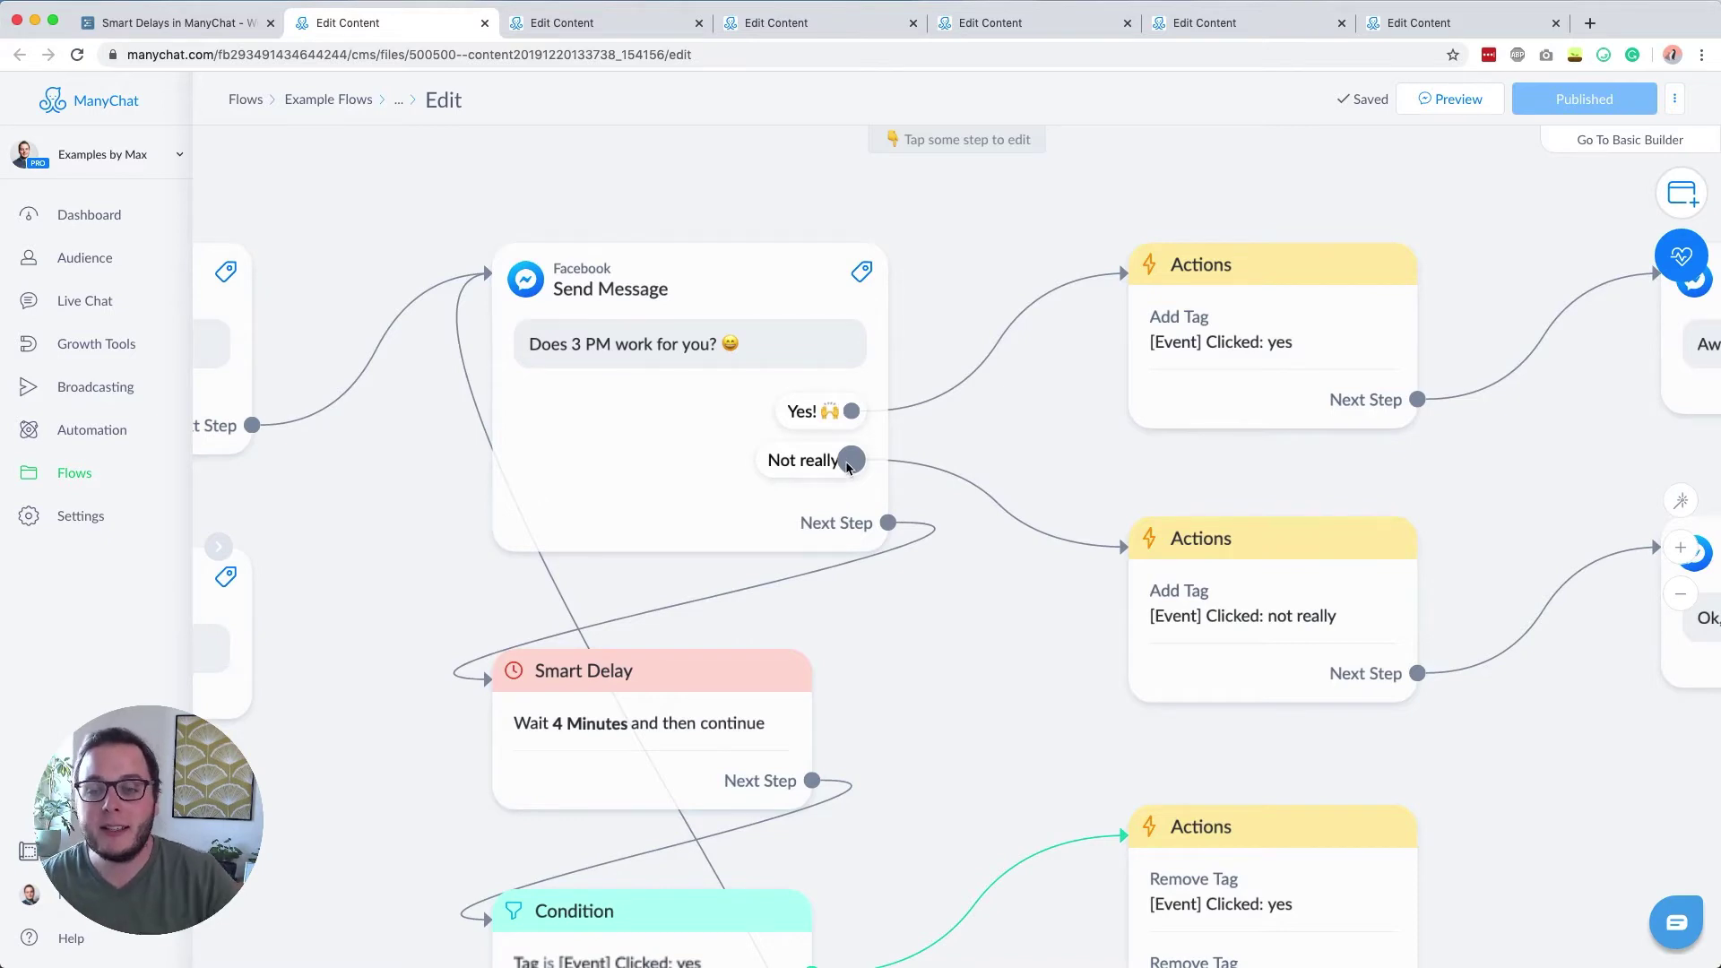
left_click_drag(1111, 426, 991, 402)
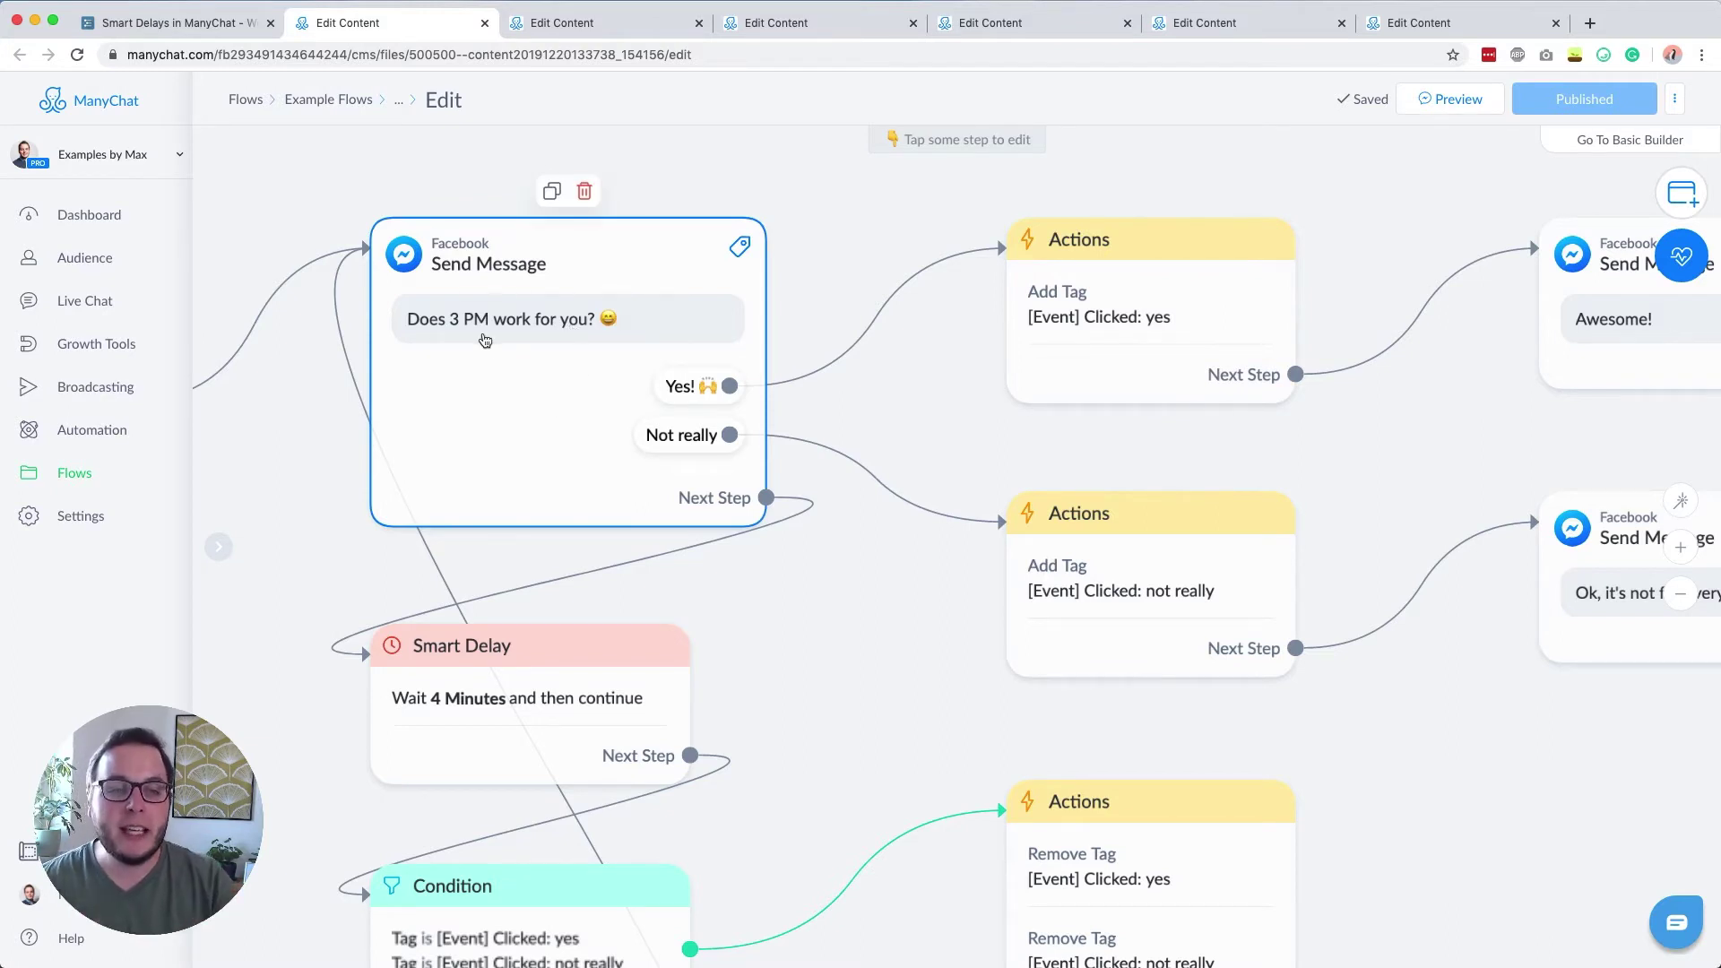
left_click(511, 339)
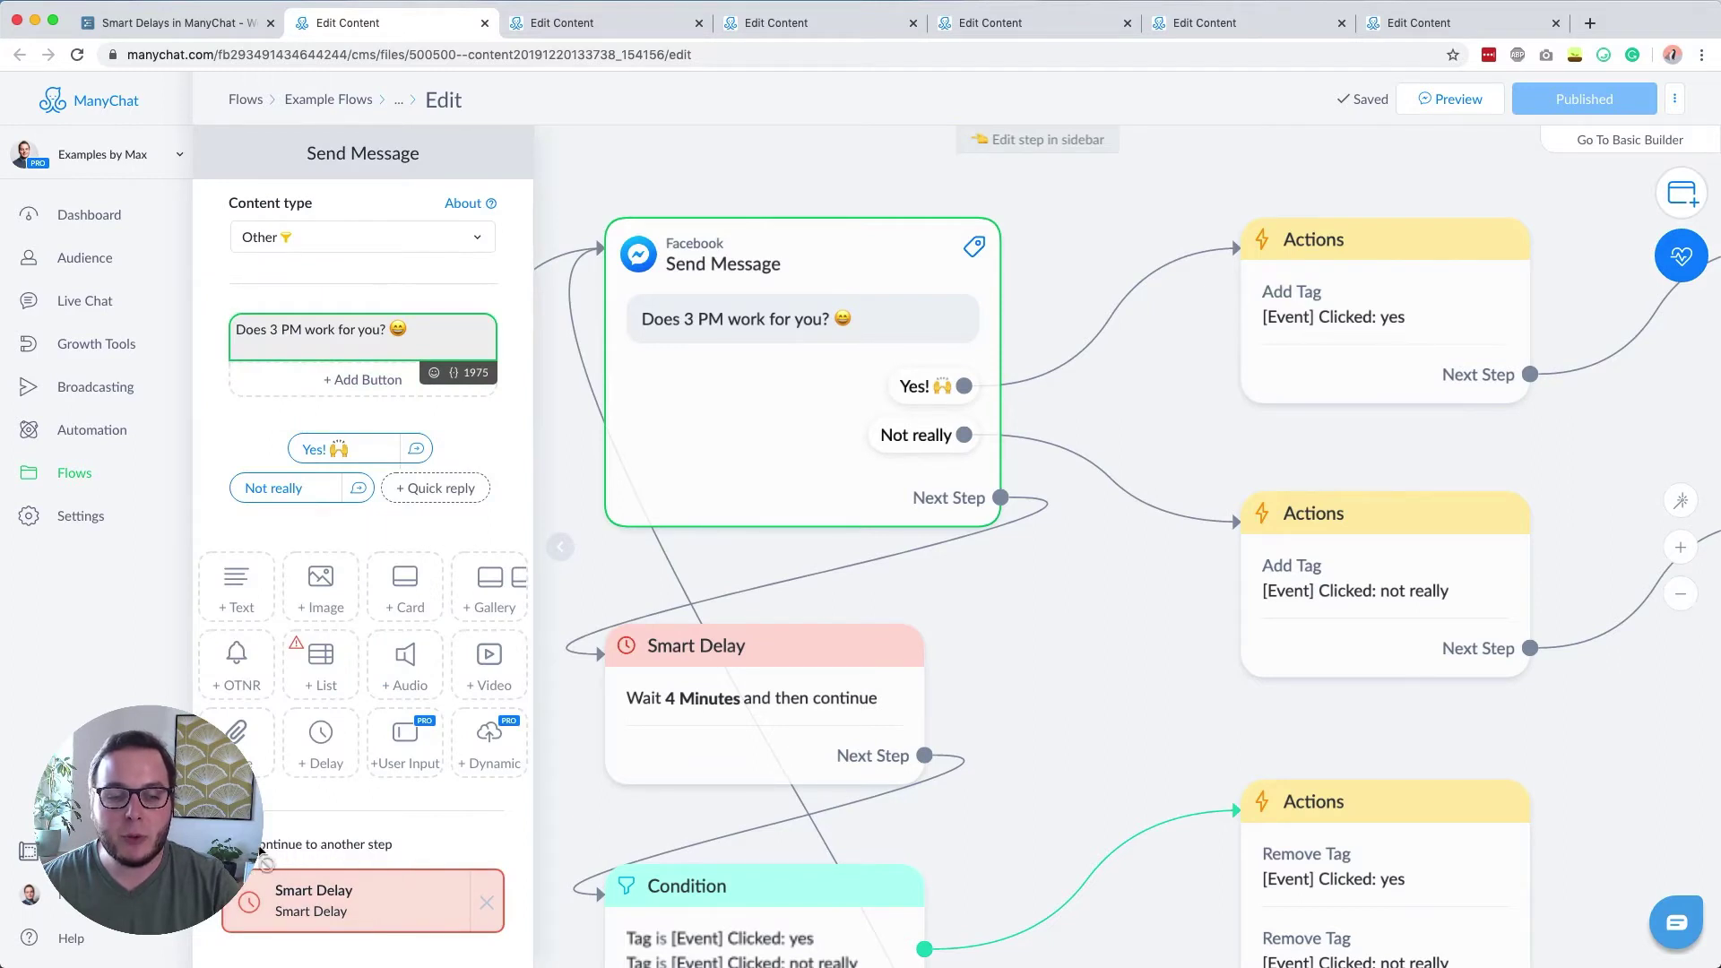
left_click(1096, 655)
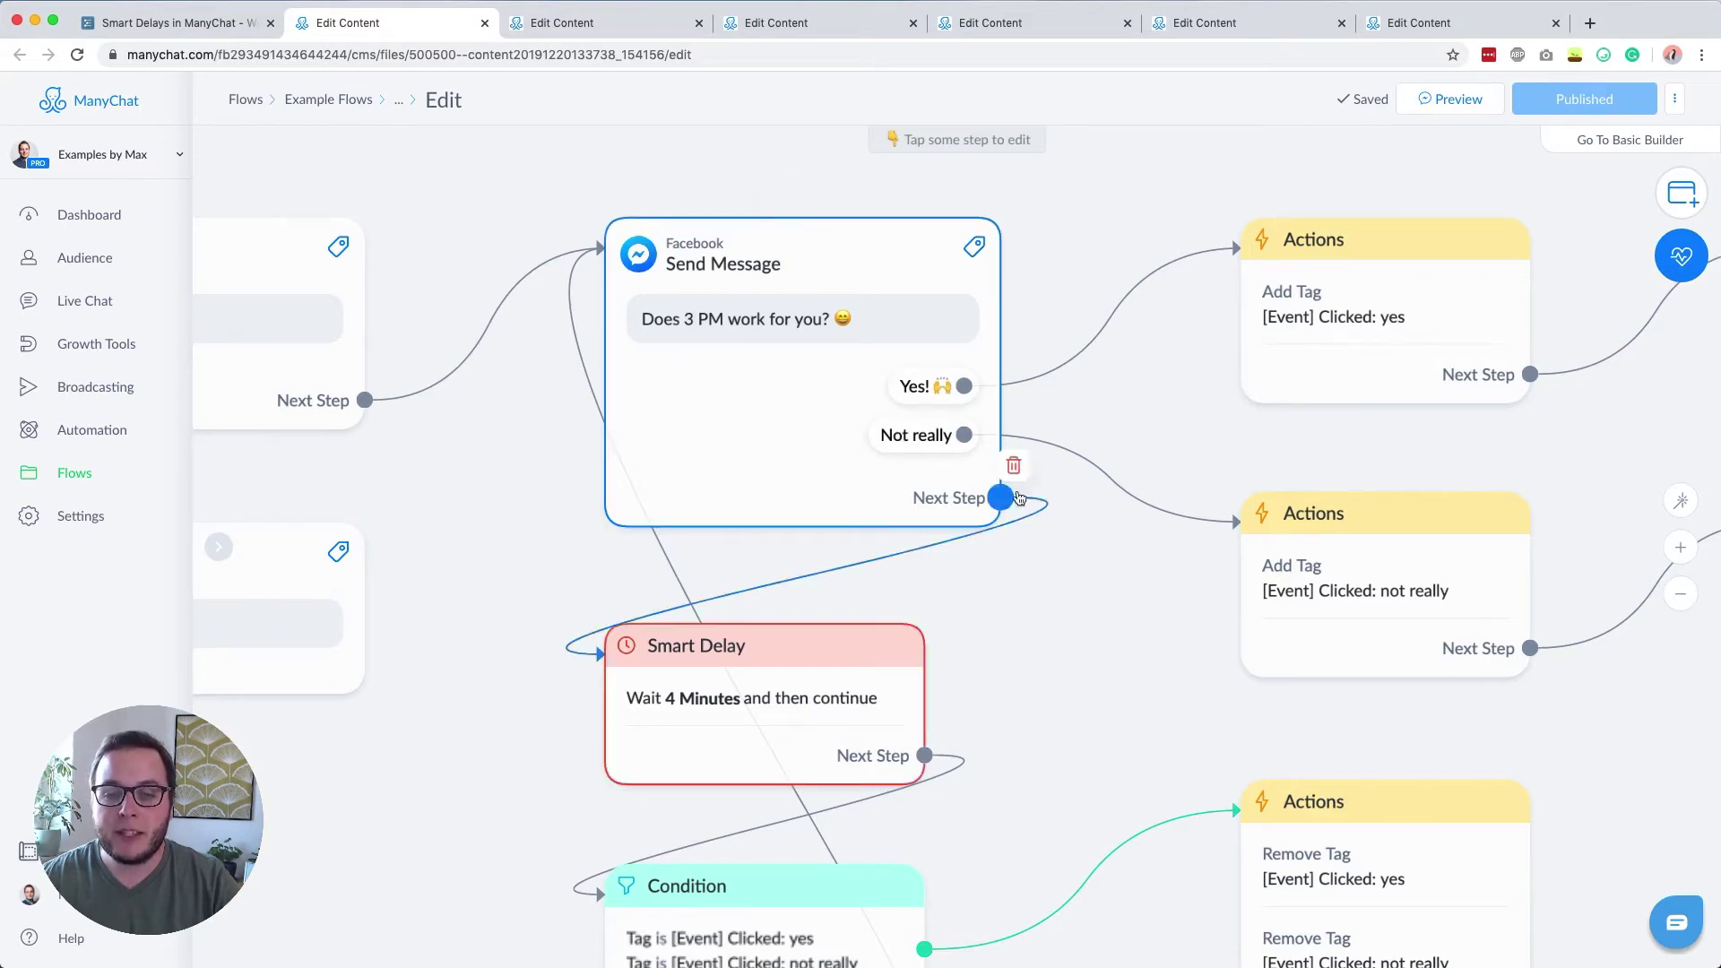
Examine the Smart Delay and the Condition's settings, comparing the Condition's tags with the Add Tag actions on the Yes and Not really replies
left_click_drag(1104, 705, 1080, 422)
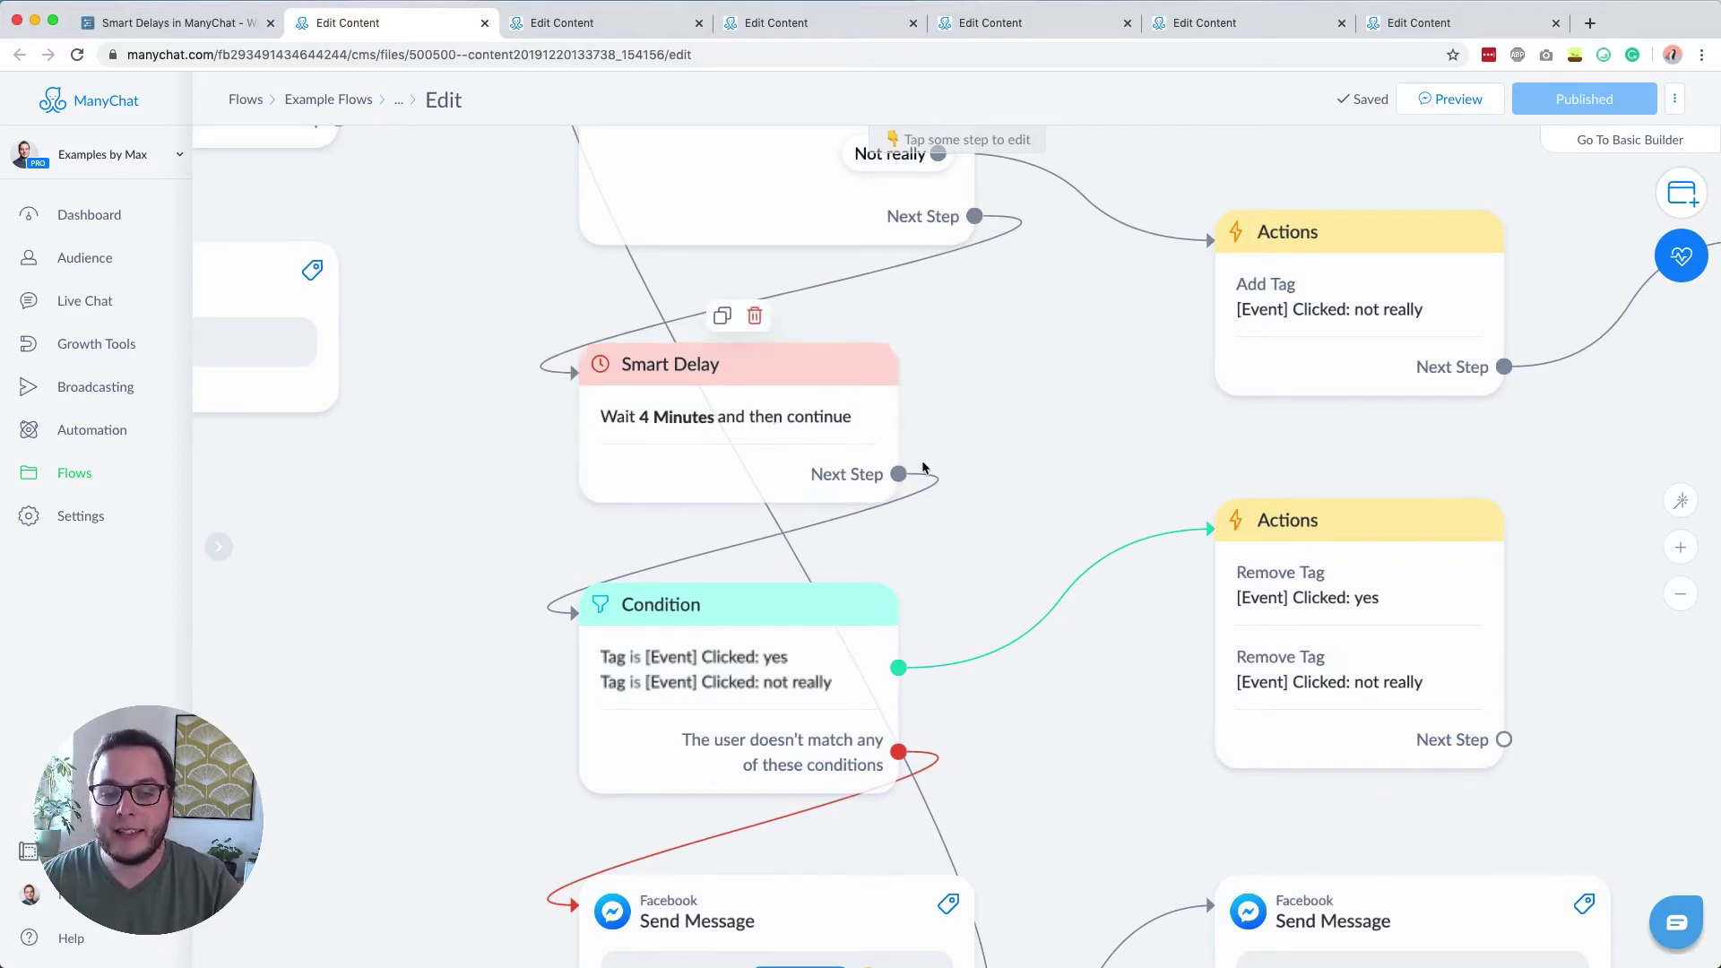
left_click(775, 709)
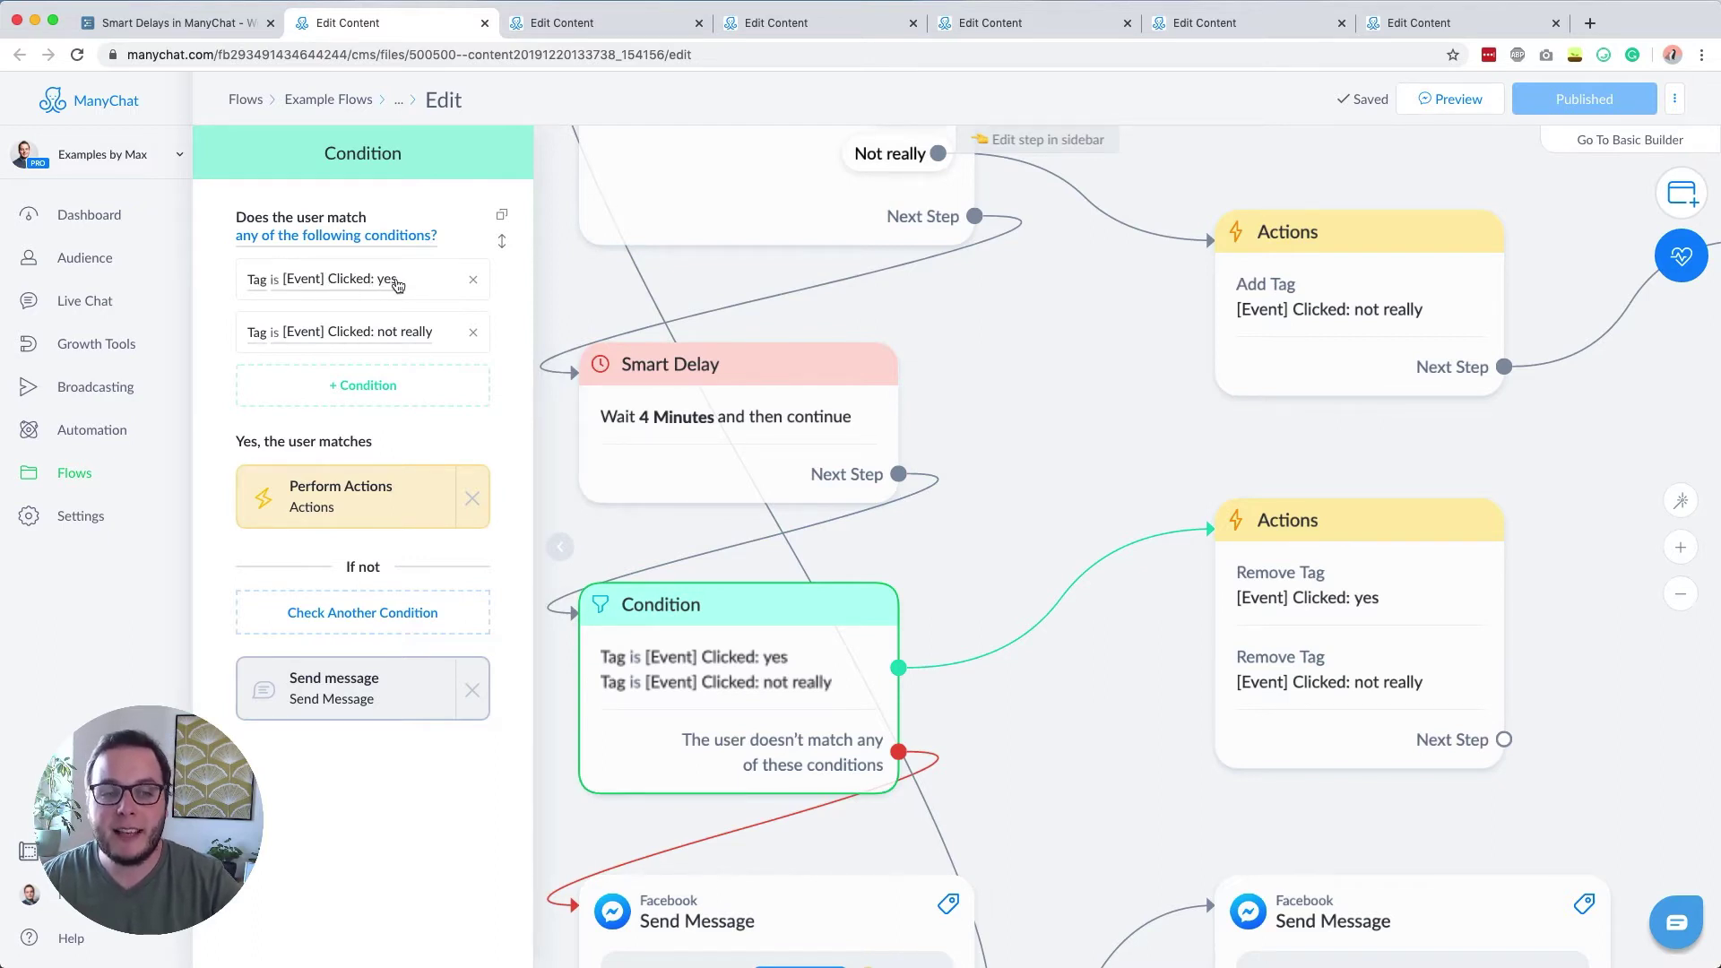
left_click(1037, 381)
left_click_drag(1106, 308, 865, 589)
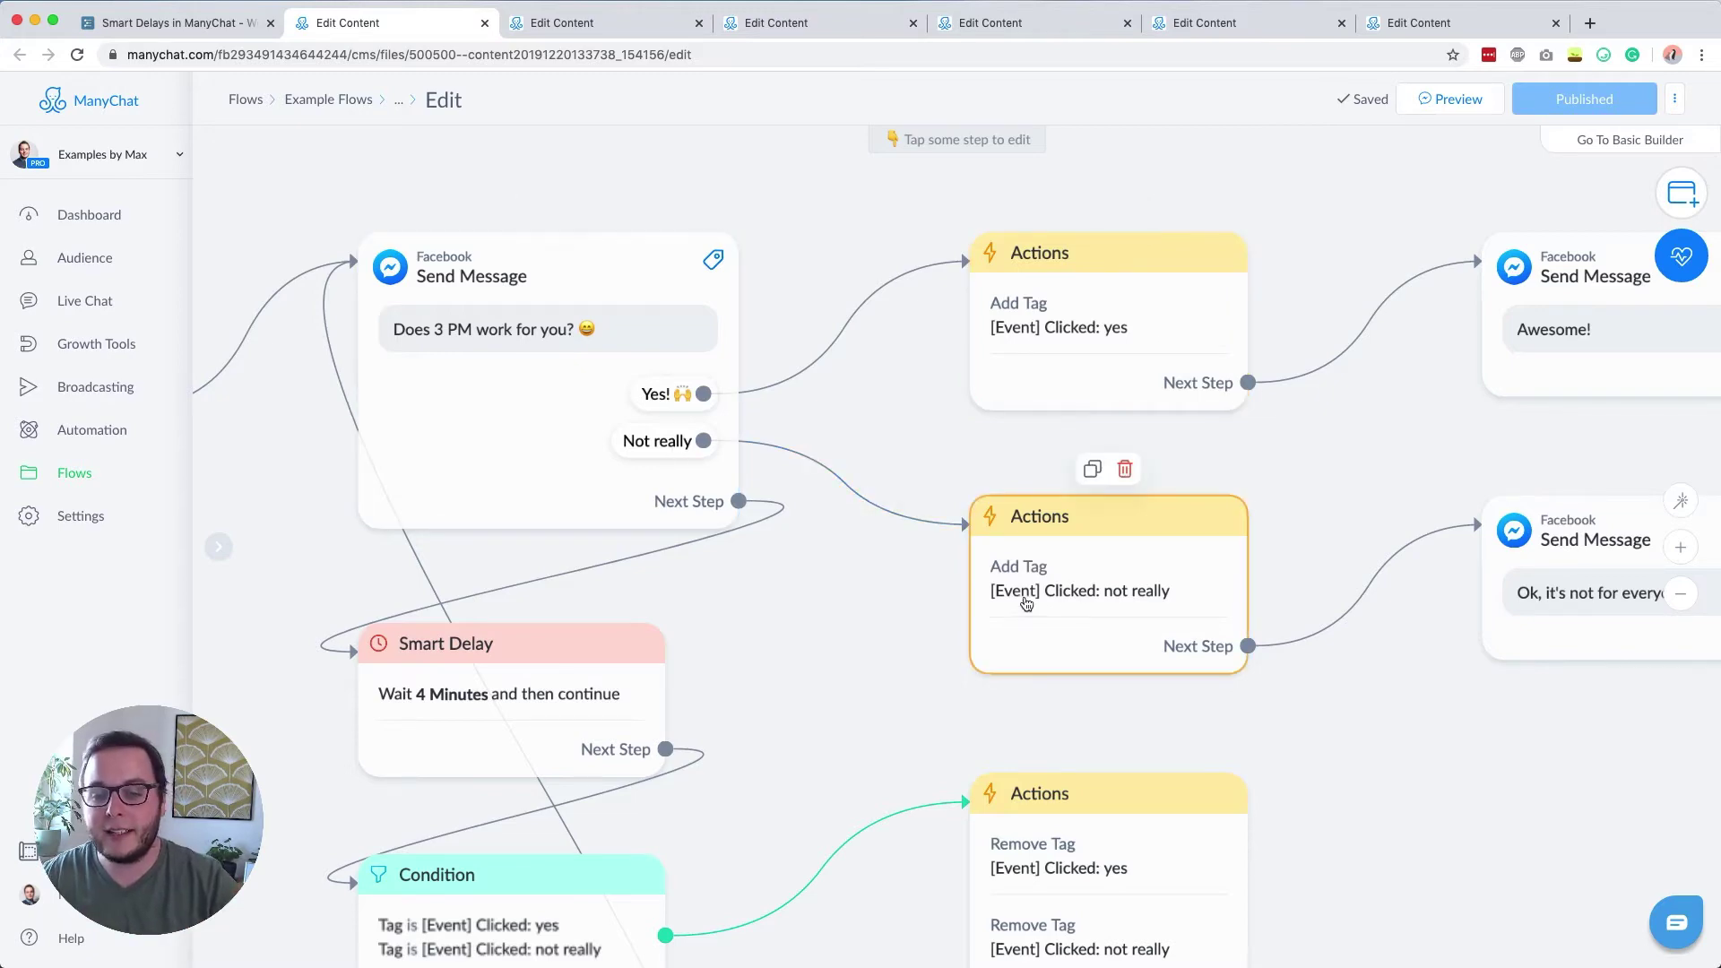
left_click_drag(809, 708, 947, 594)
scroll(946, 593, "up", 3)
scroll(947, 593, "right", 2)
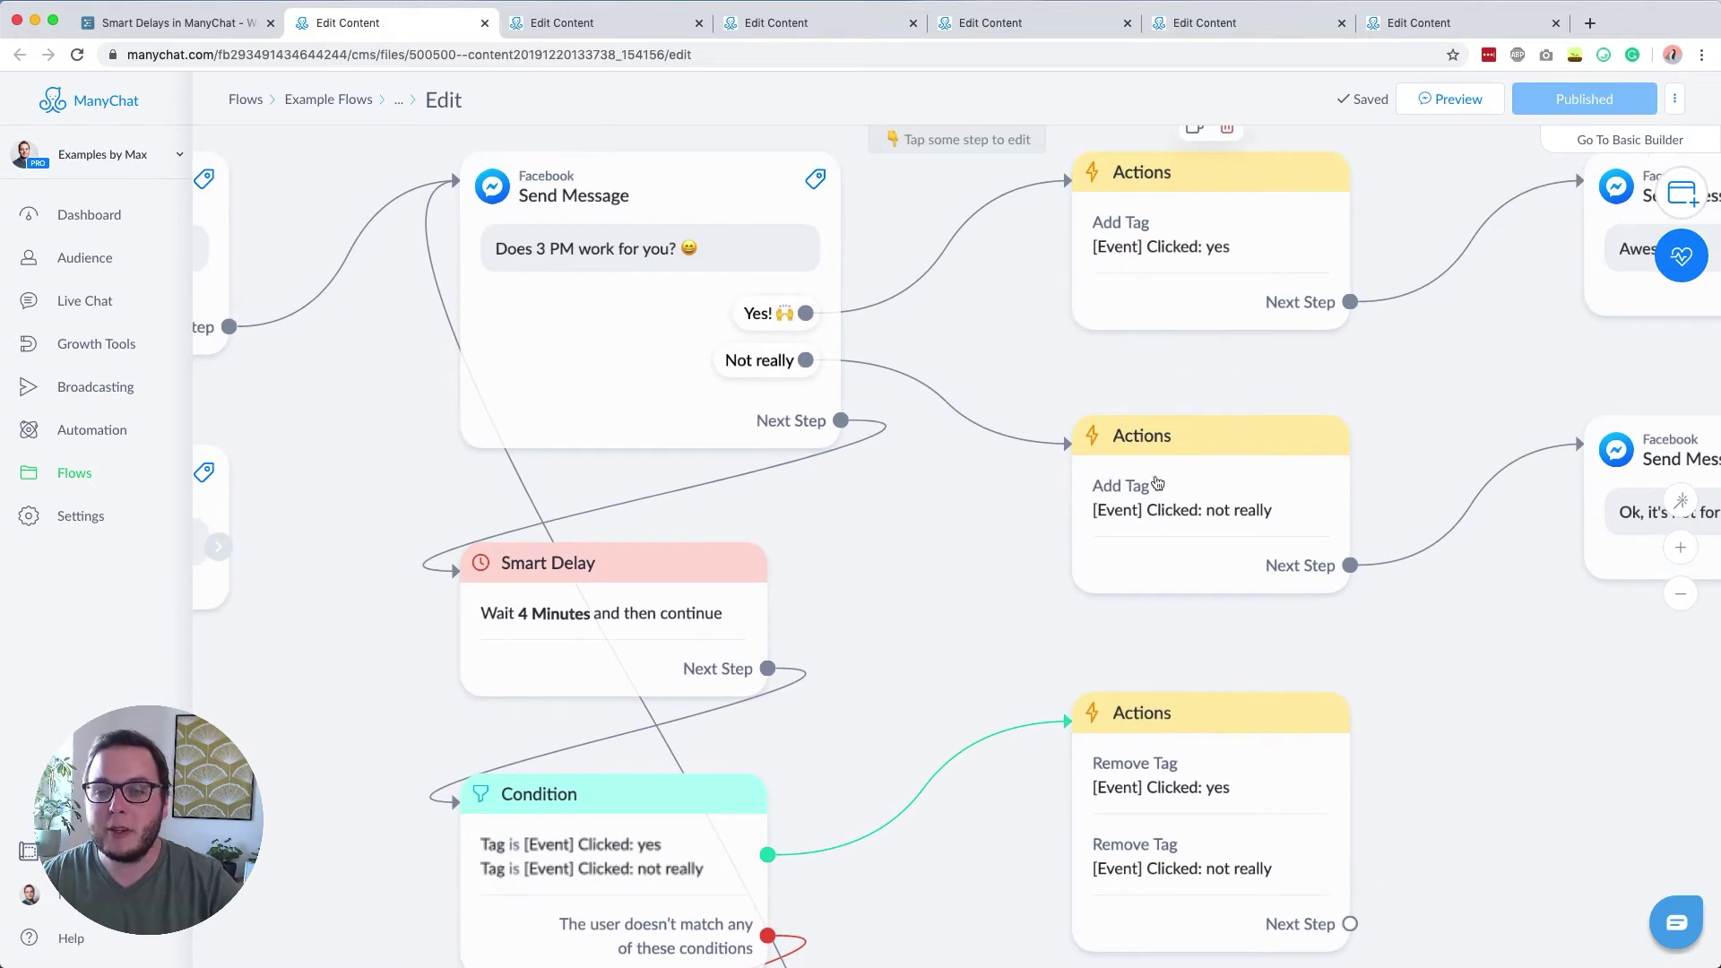
Review the Condition's two "[Event] Clicked" tag rules again alongside the message replies, and close its settings
scroll(912, 583, "down", 5)
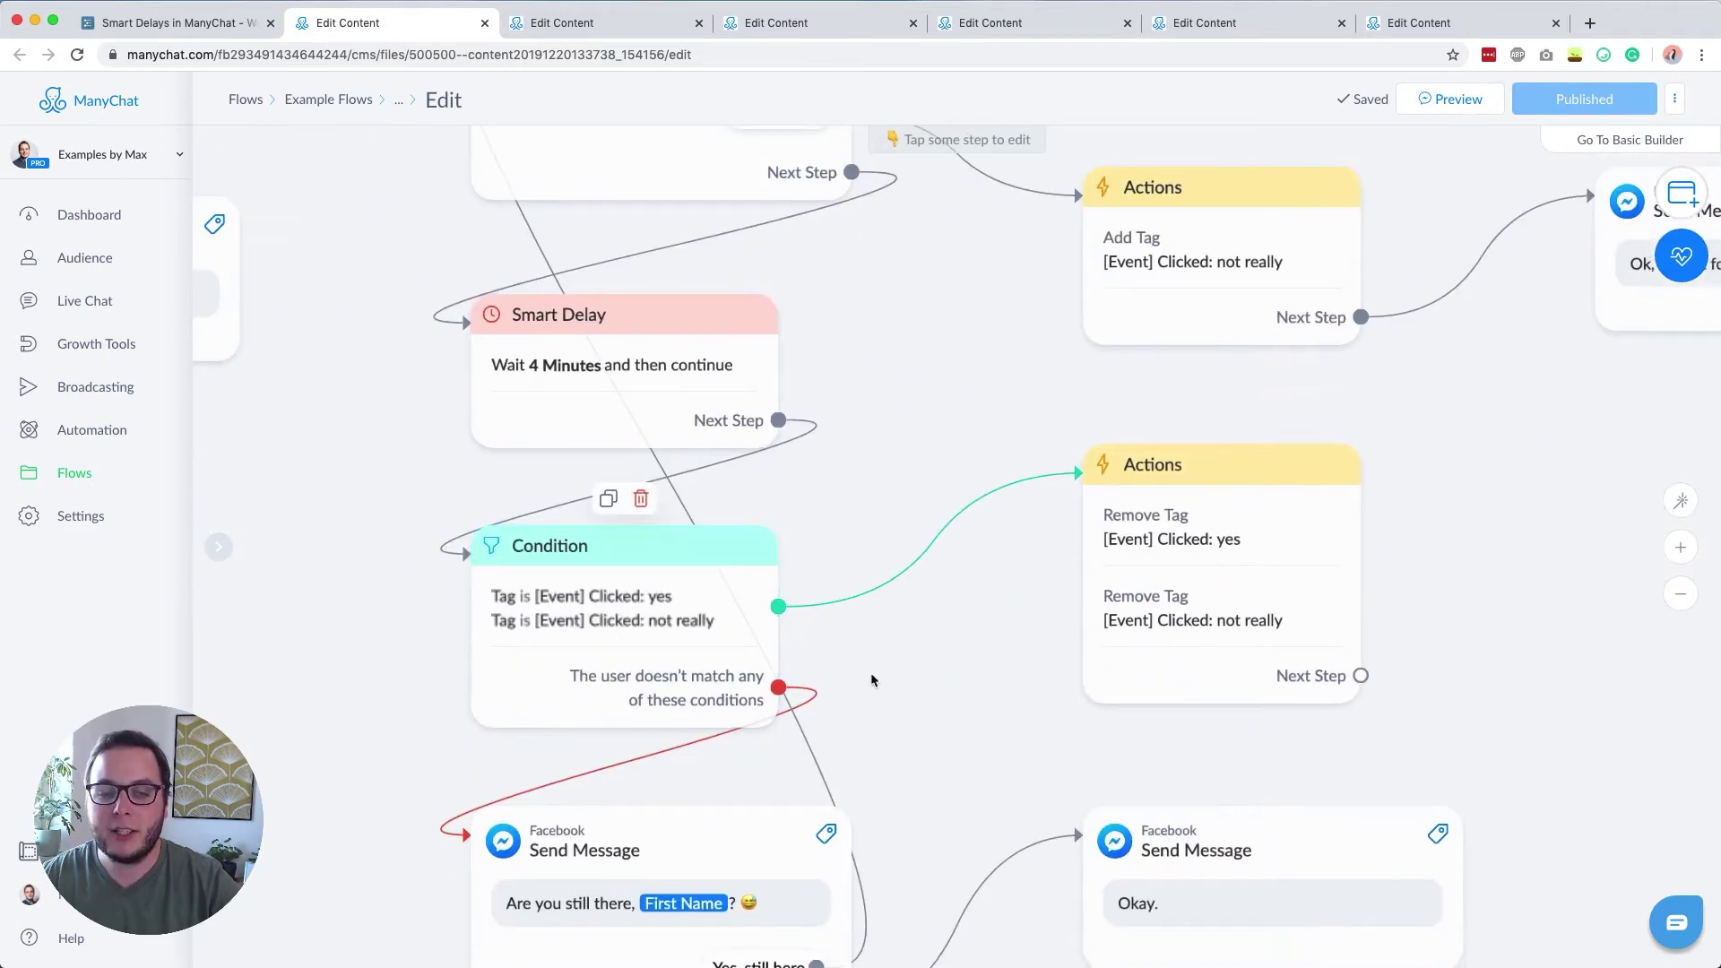
scroll(1034, 644, "left", 3)
scroll(1034, 643, "down", 1)
left_click(871, 624)
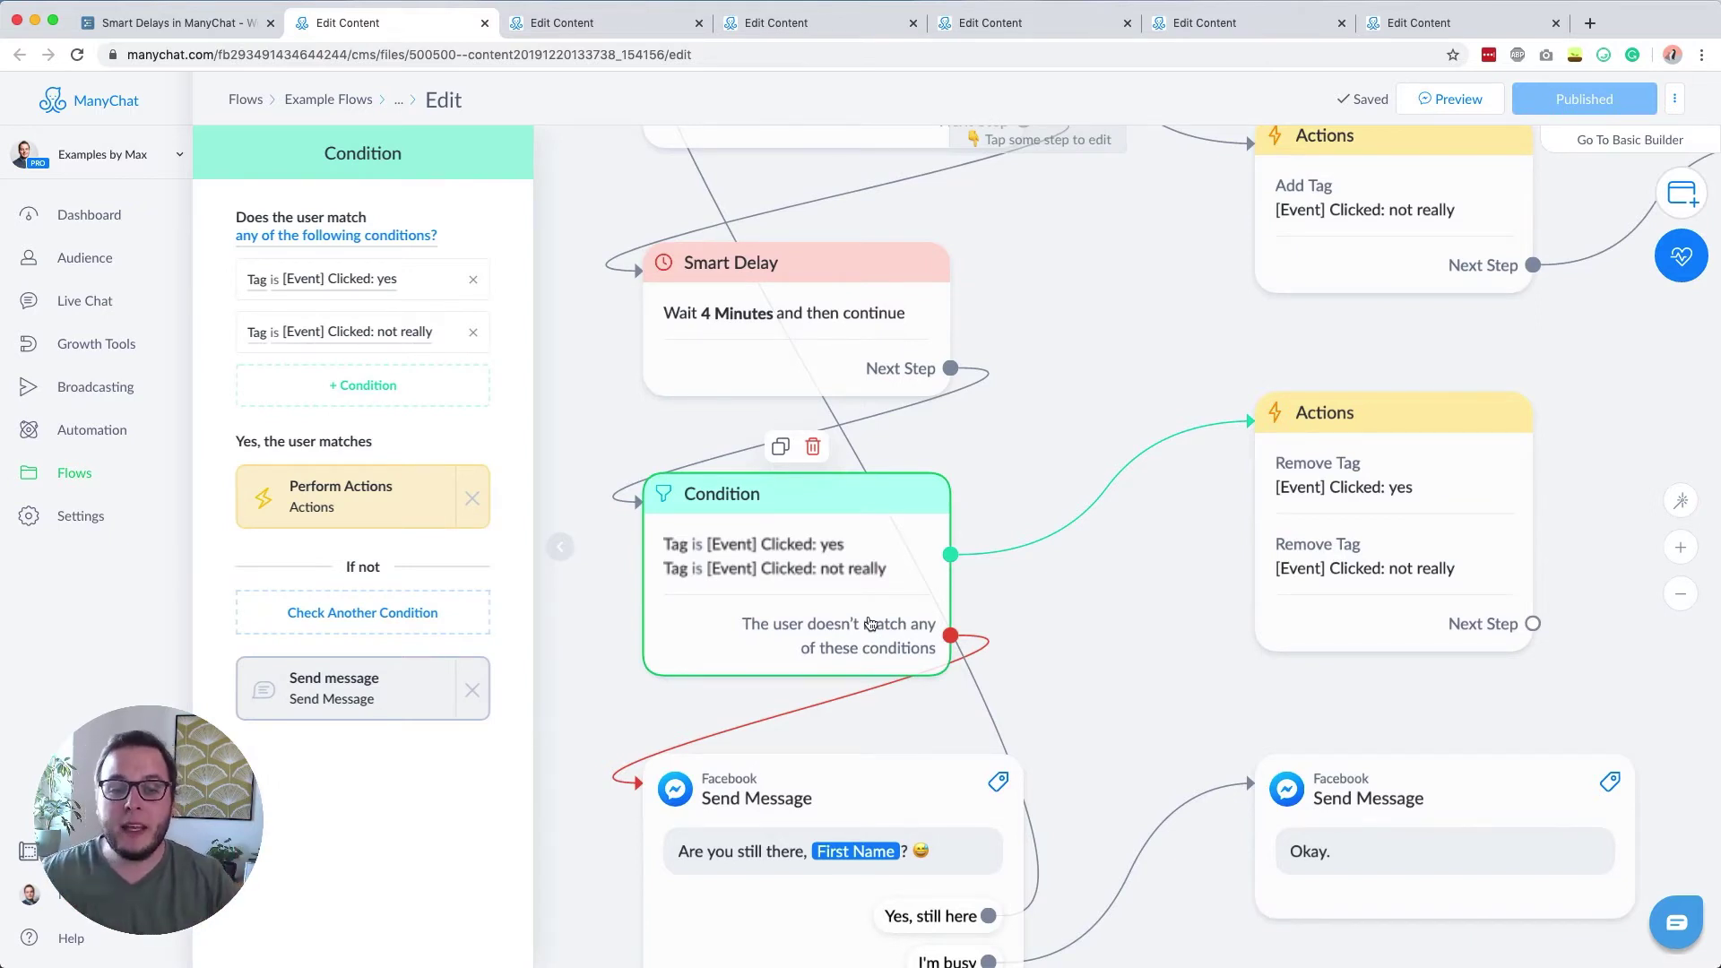
scroll(1213, 416, "up", 5)
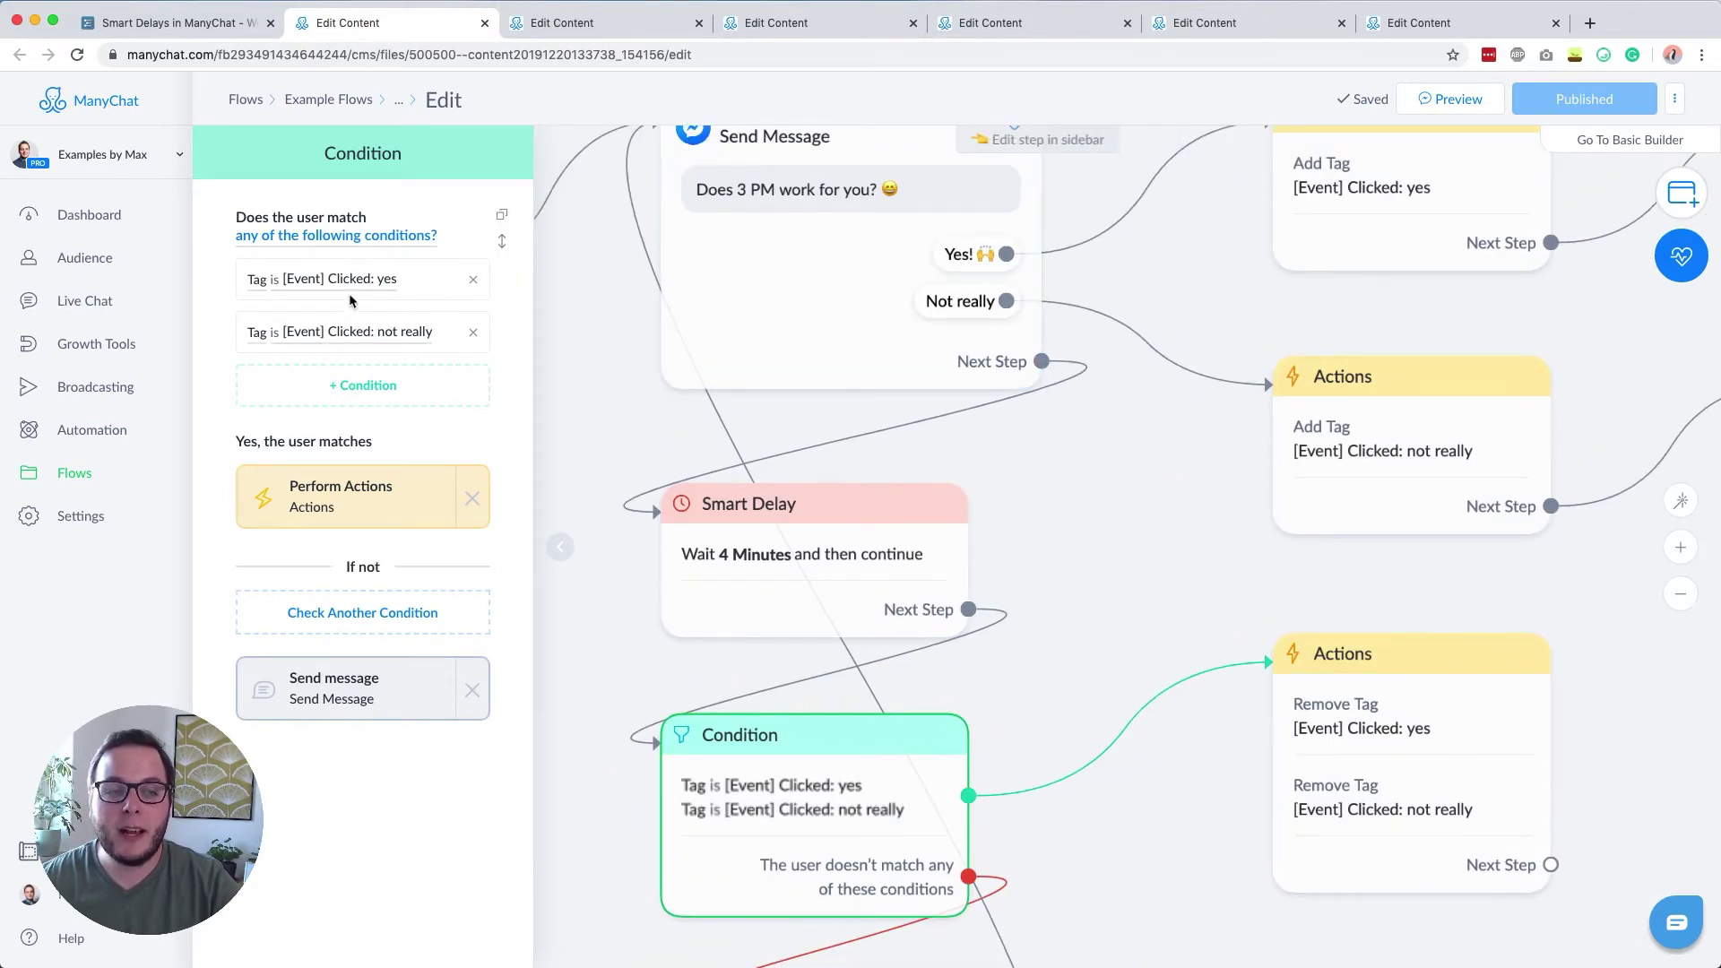
left_click(1131, 590)
scroll(1100, 573, "down", 5)
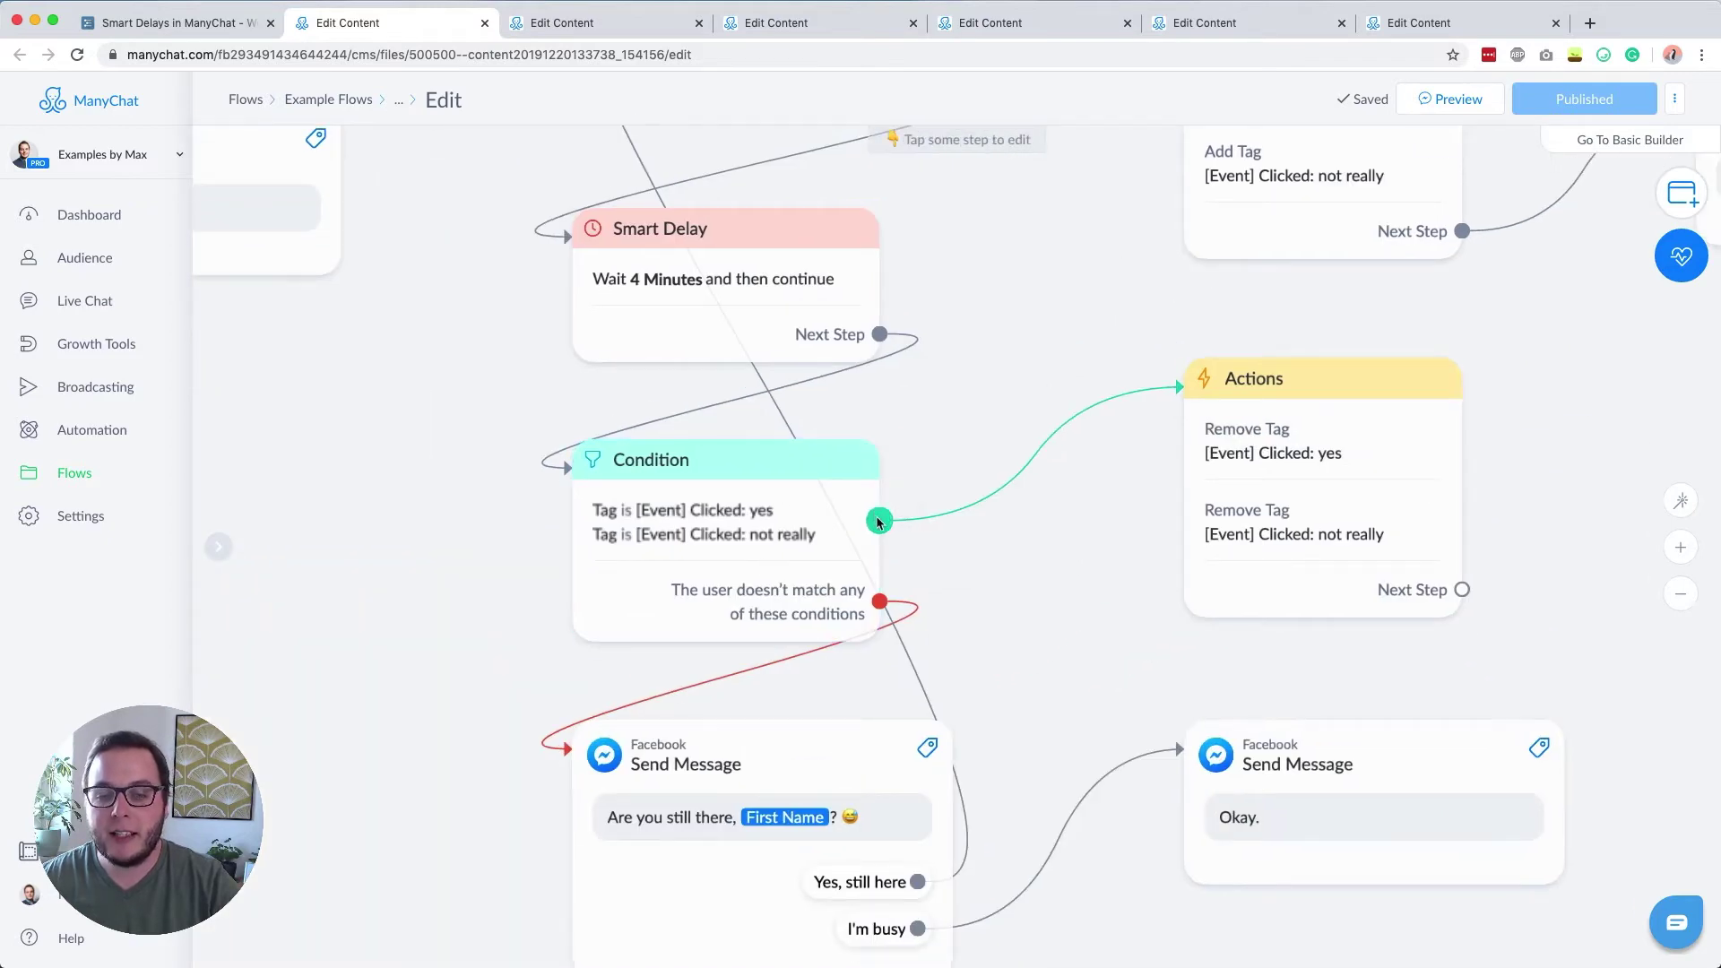
Examine the Condition's matching branch to the Remove Tag actions, and the messages that follow the Add Tag actions
mouse_move(978, 495)
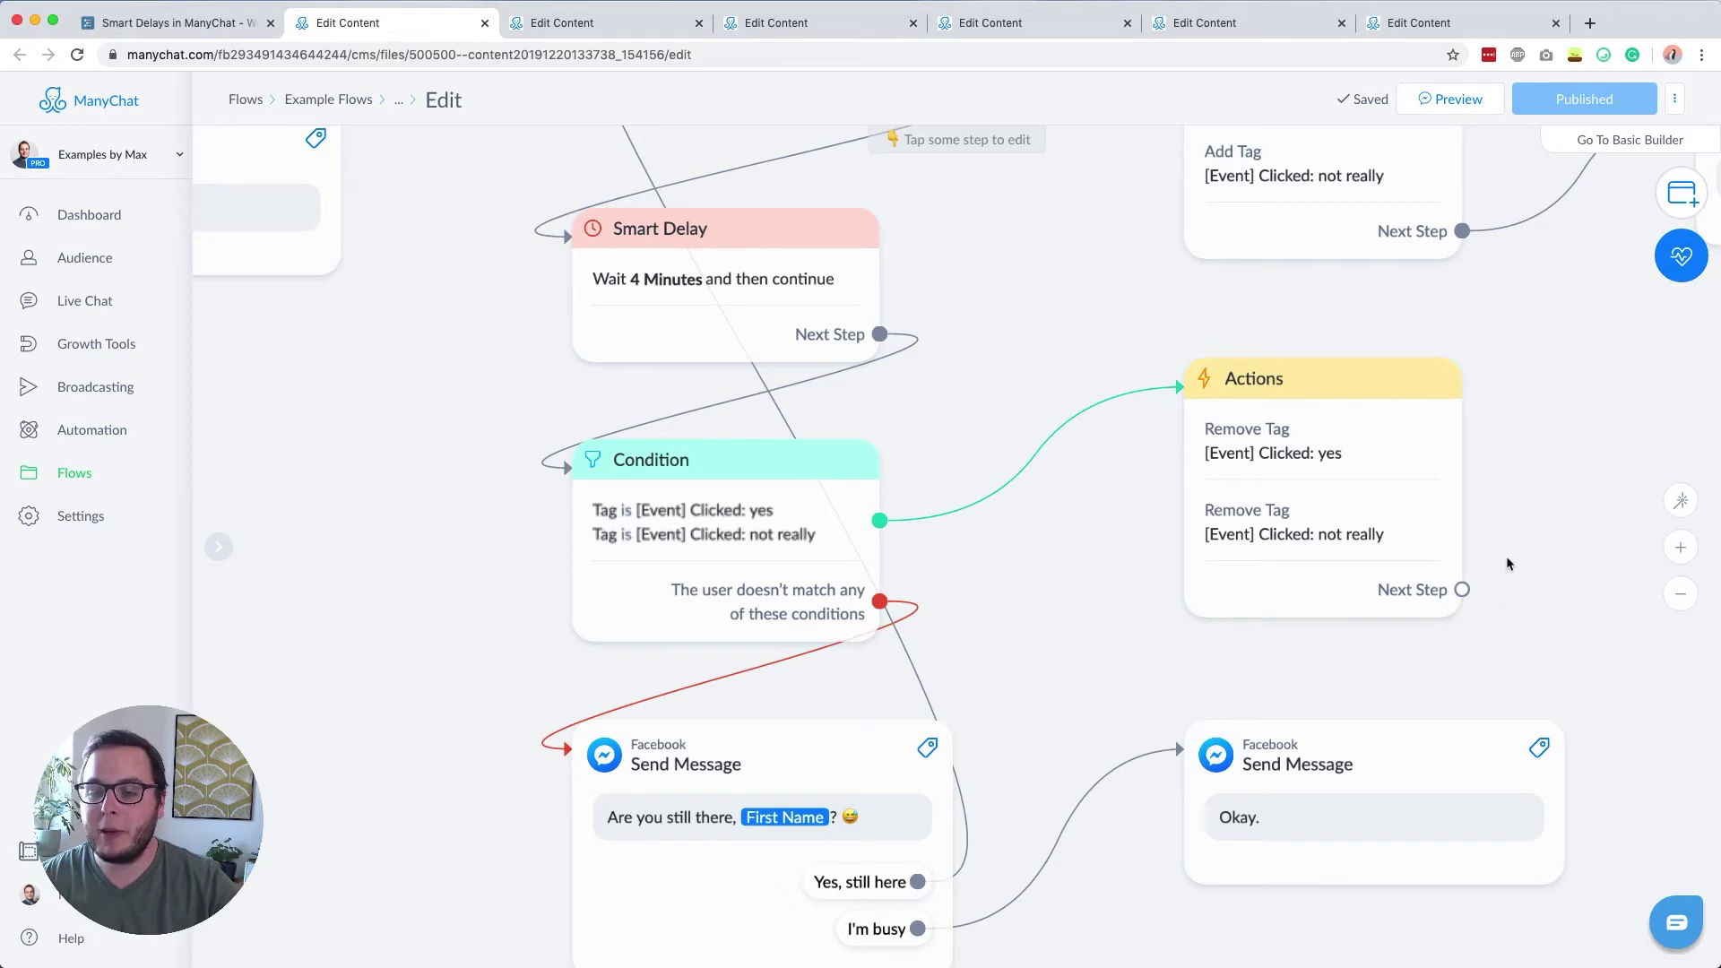
scroll(1190, 595, "right", 8)
scroll(1191, 595, "up", 4)
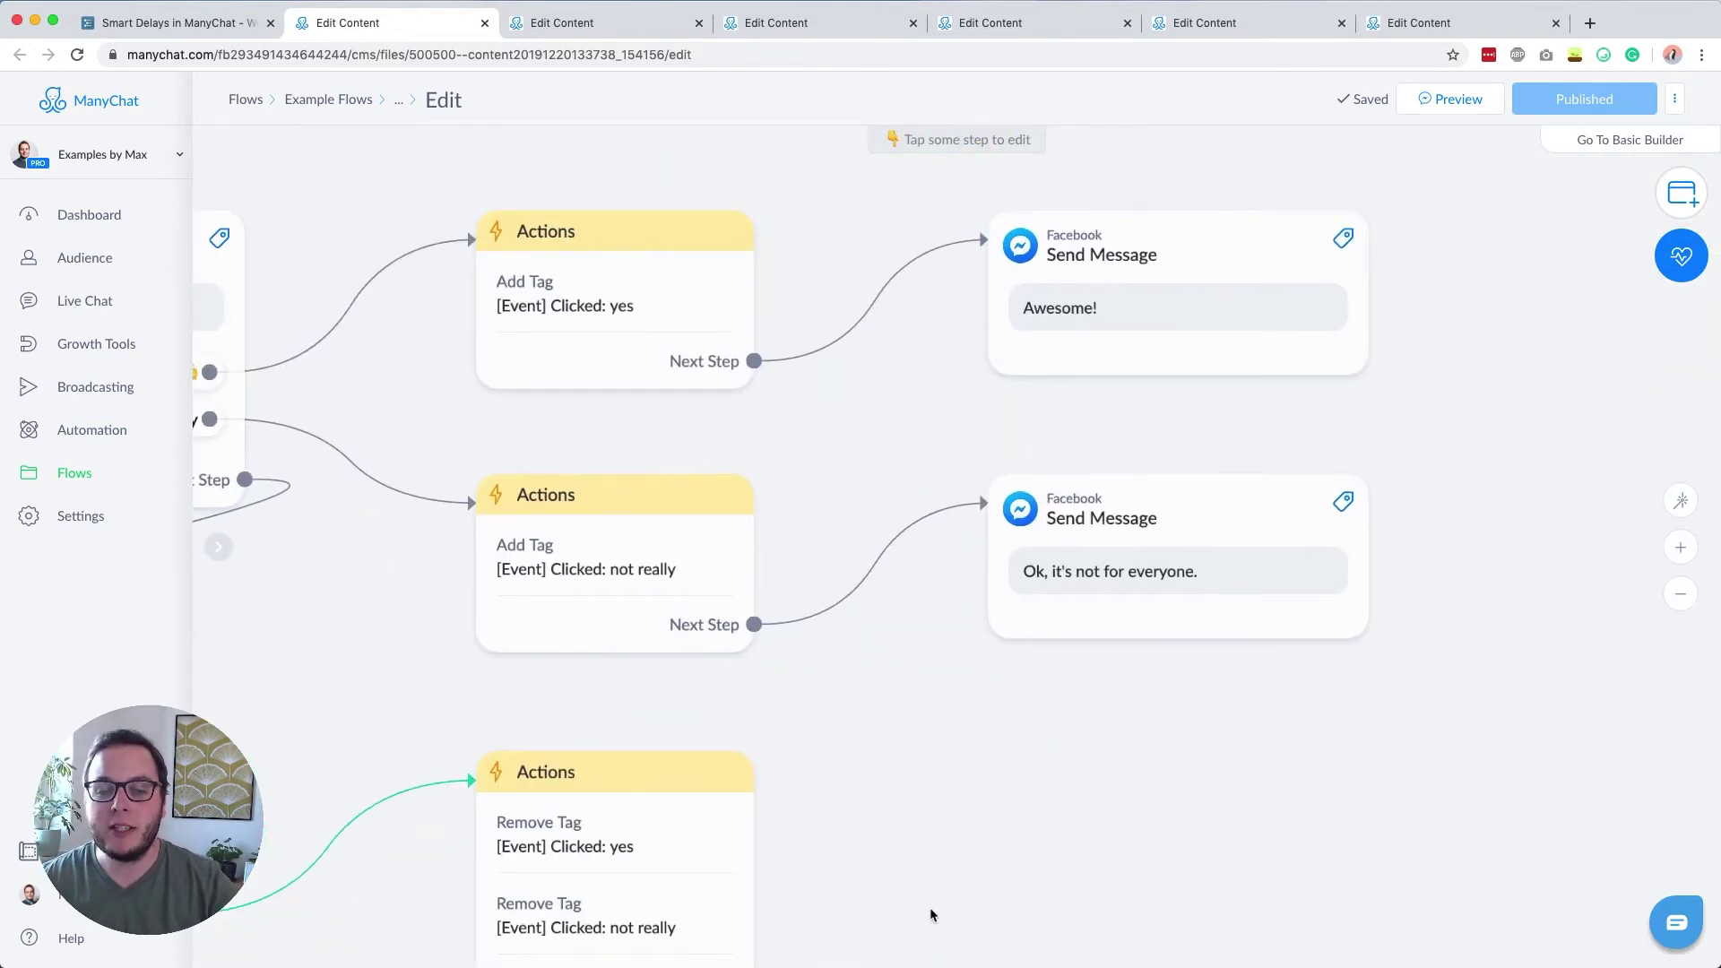
left_click_drag(930, 914, 1404, 313)
left_click_drag(830, 399, 1125, 449)
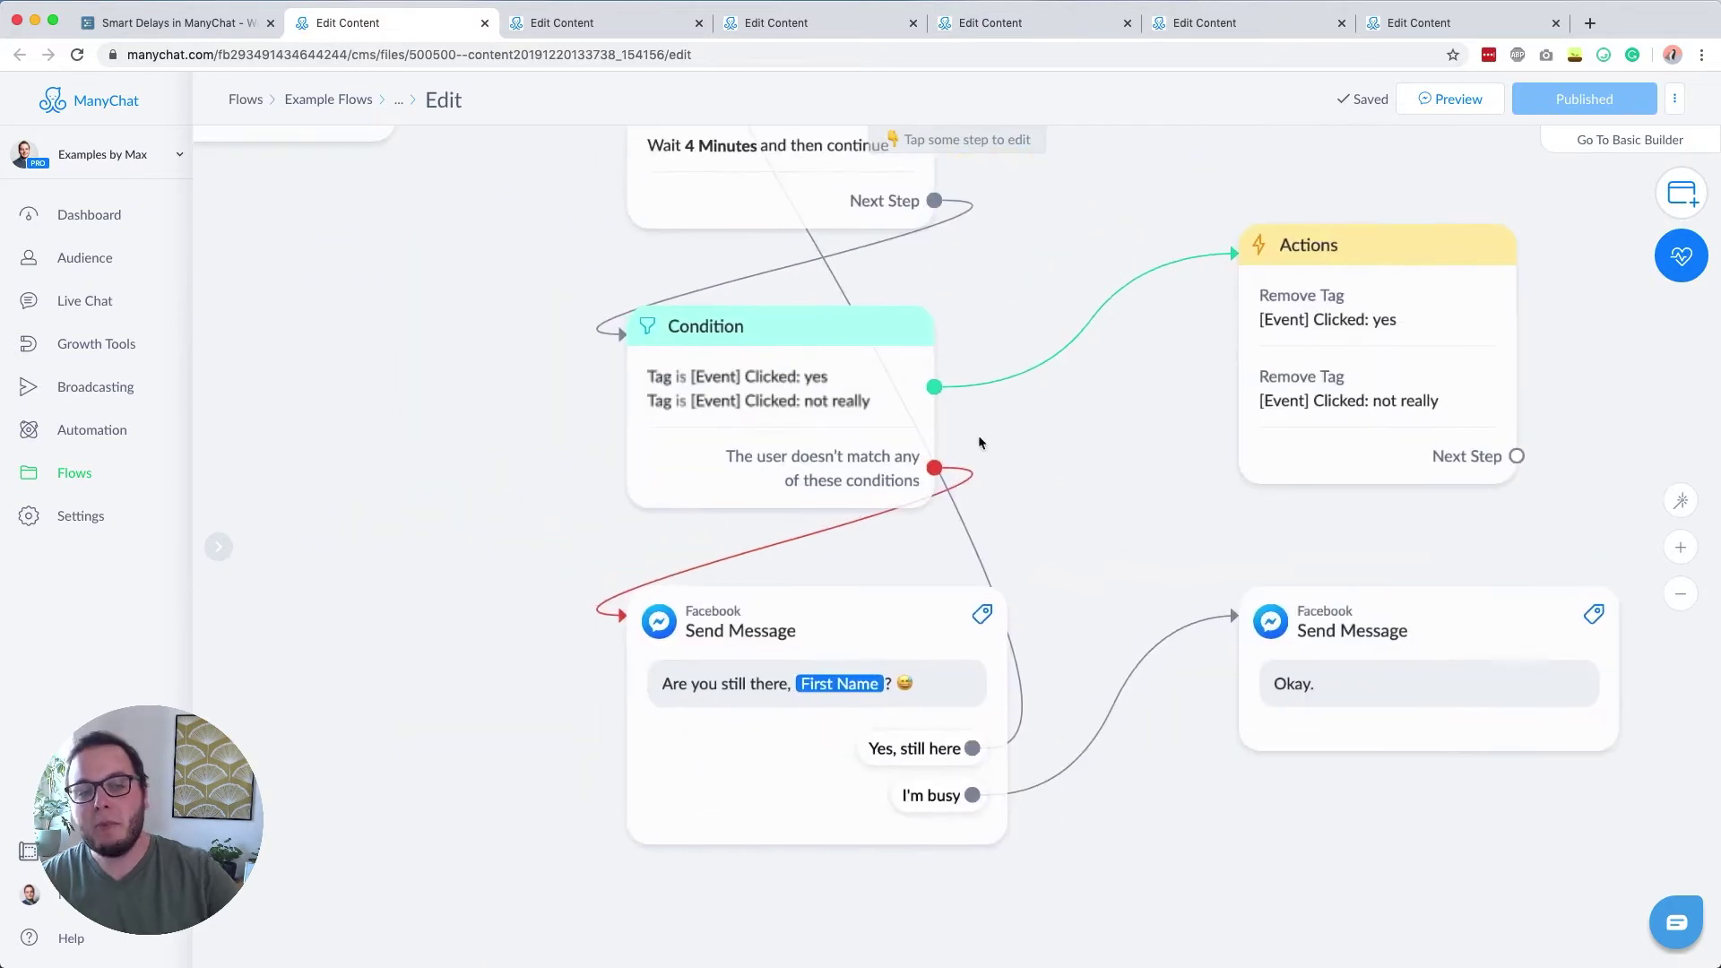
Examine the Condition's non-matching branch, the "Are you still there" message, and where its two replies lead
left_click(787, 401)
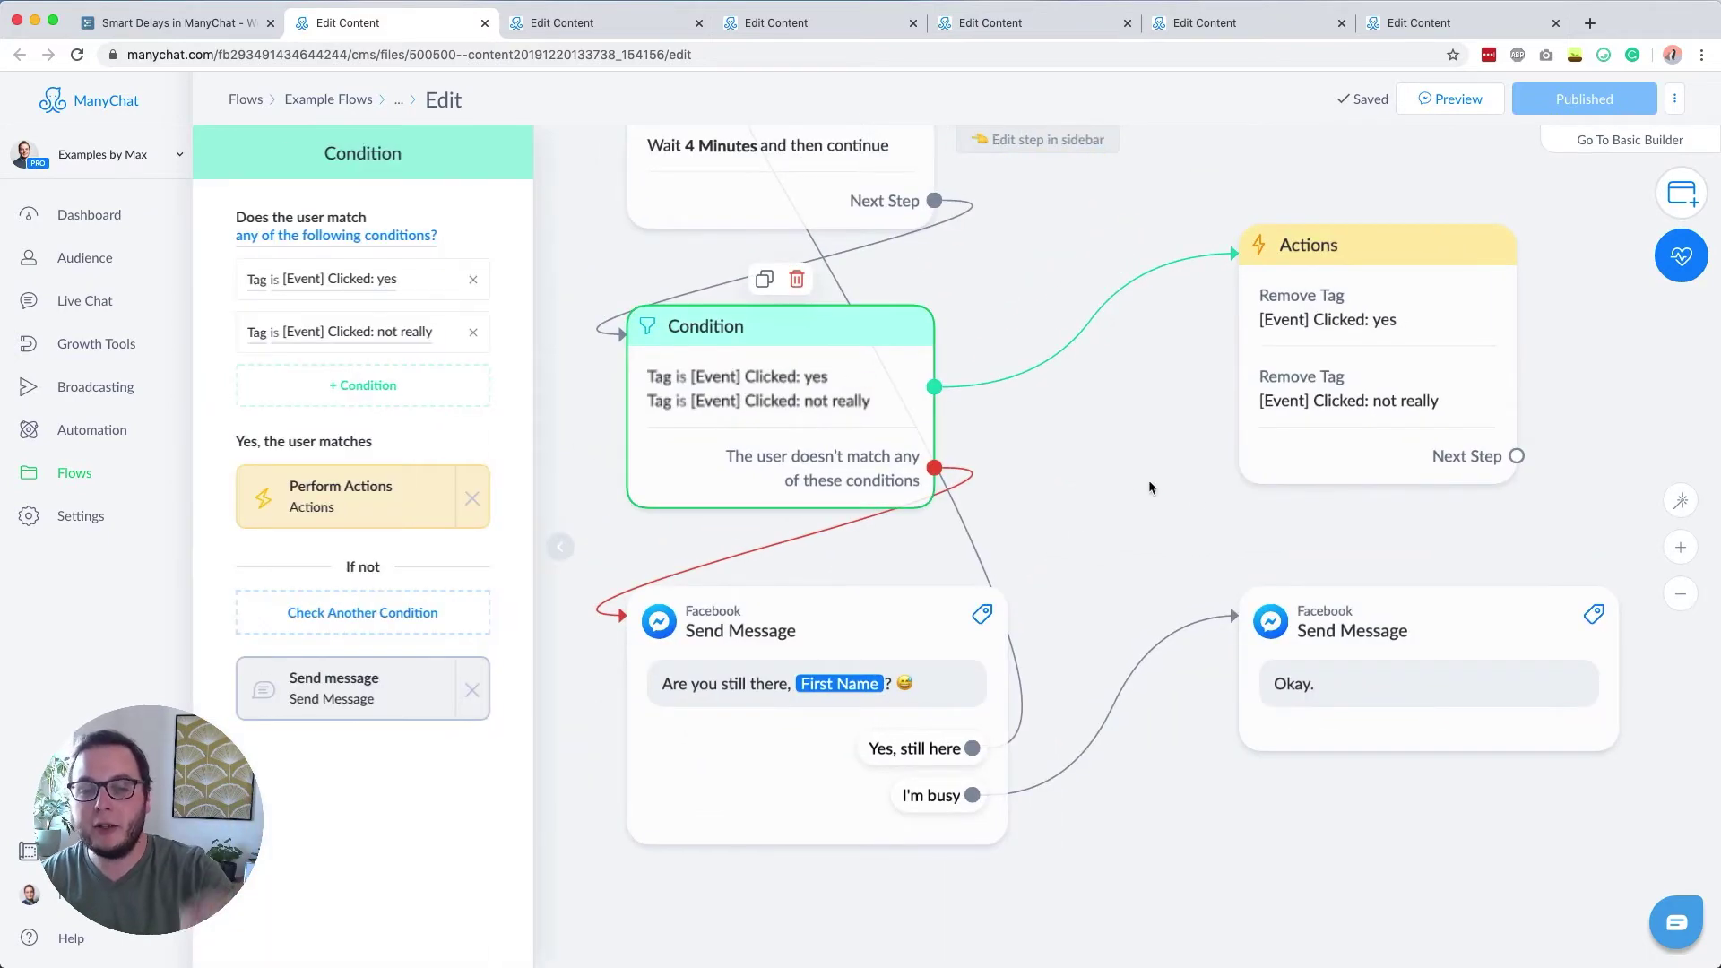
left_click(1122, 459)
scroll(1039, 448, "up", 3)
scroll(1040, 448, "left", 1)
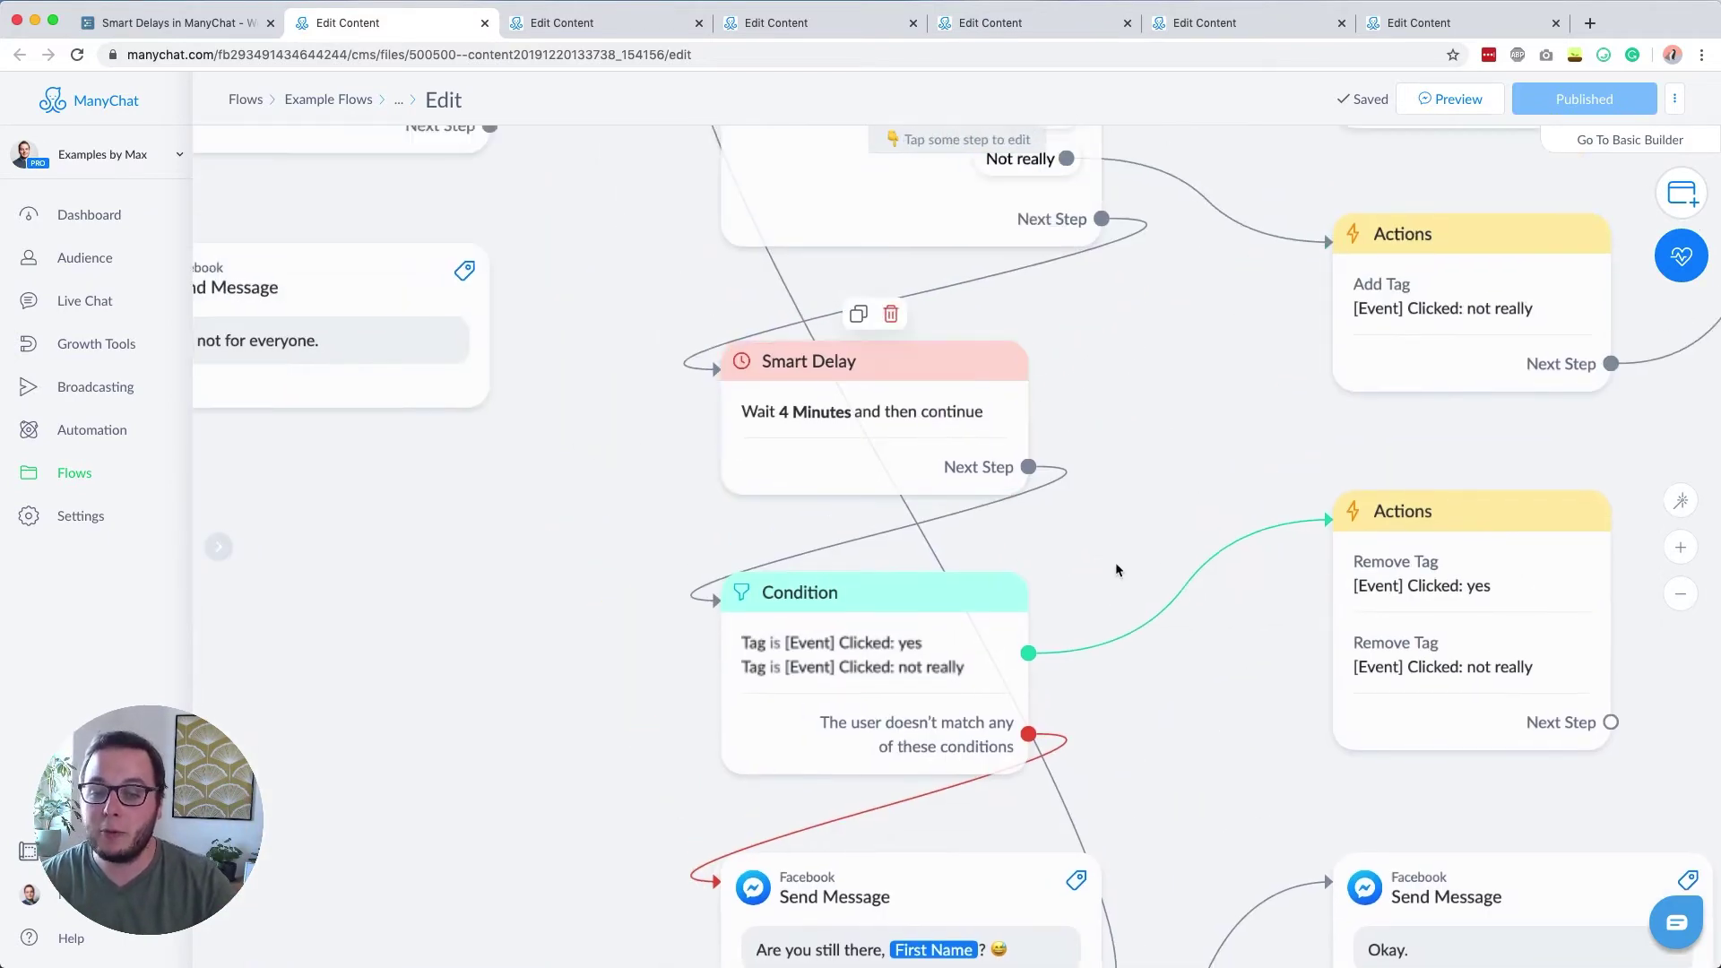
left_click_drag(1114, 568, 1106, 356)
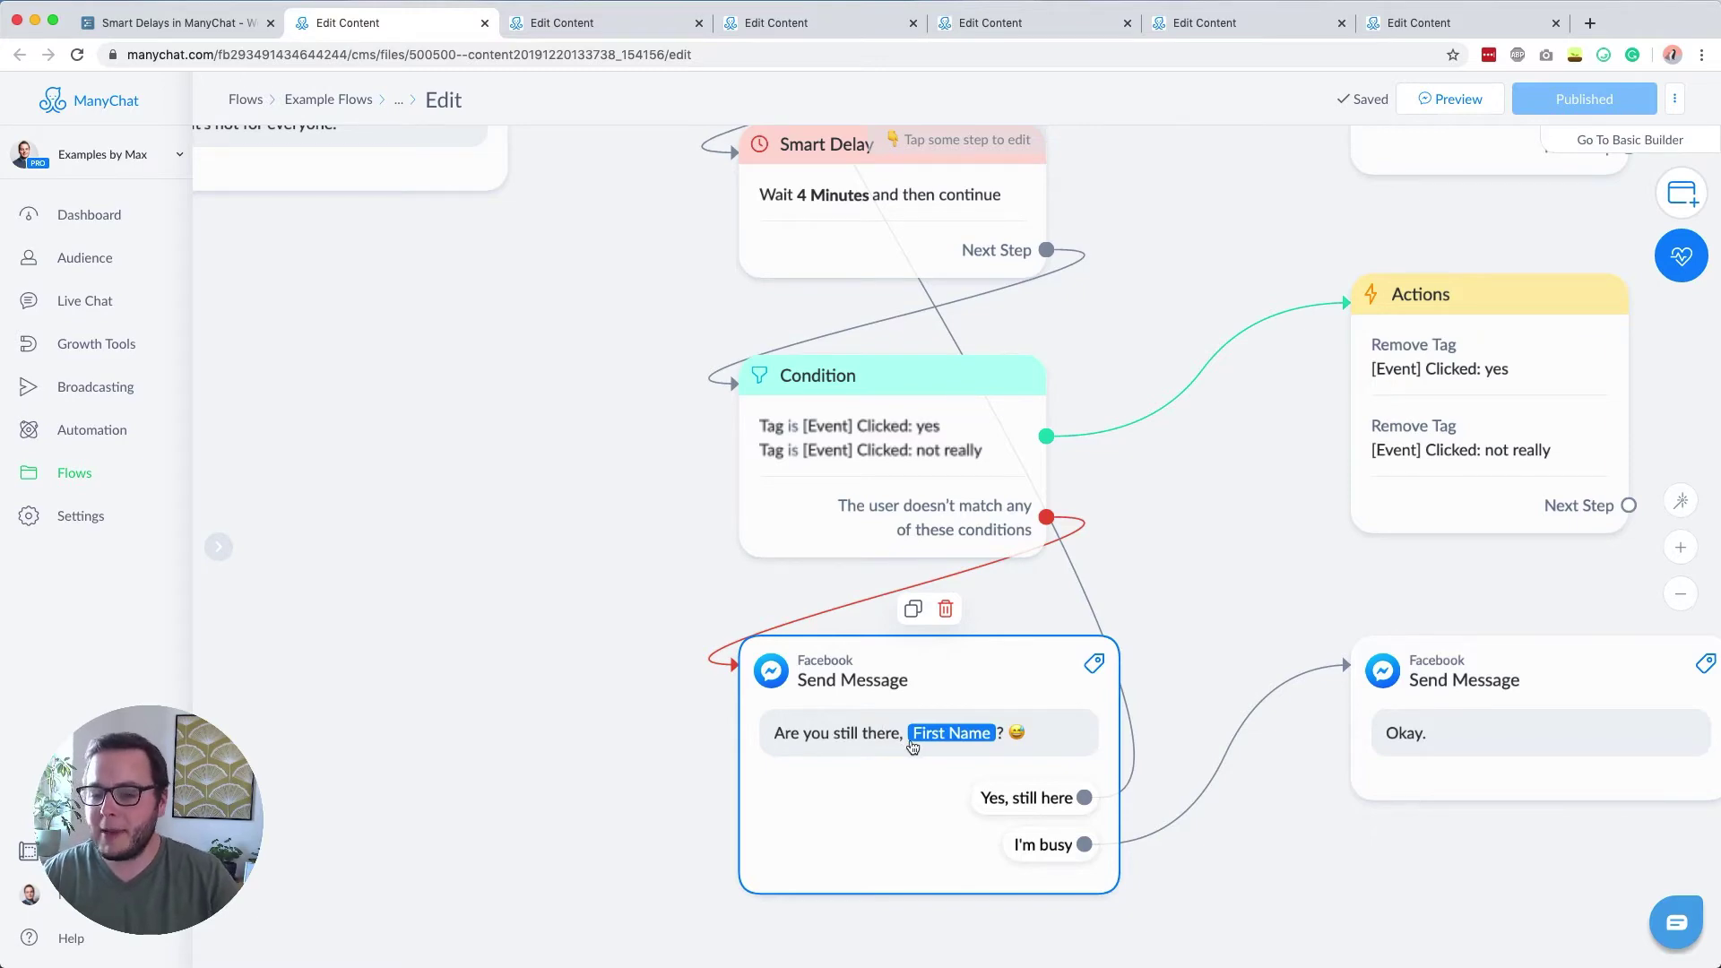
scroll(916, 741, "down", 2)
scroll(1164, 475, "up", 5)
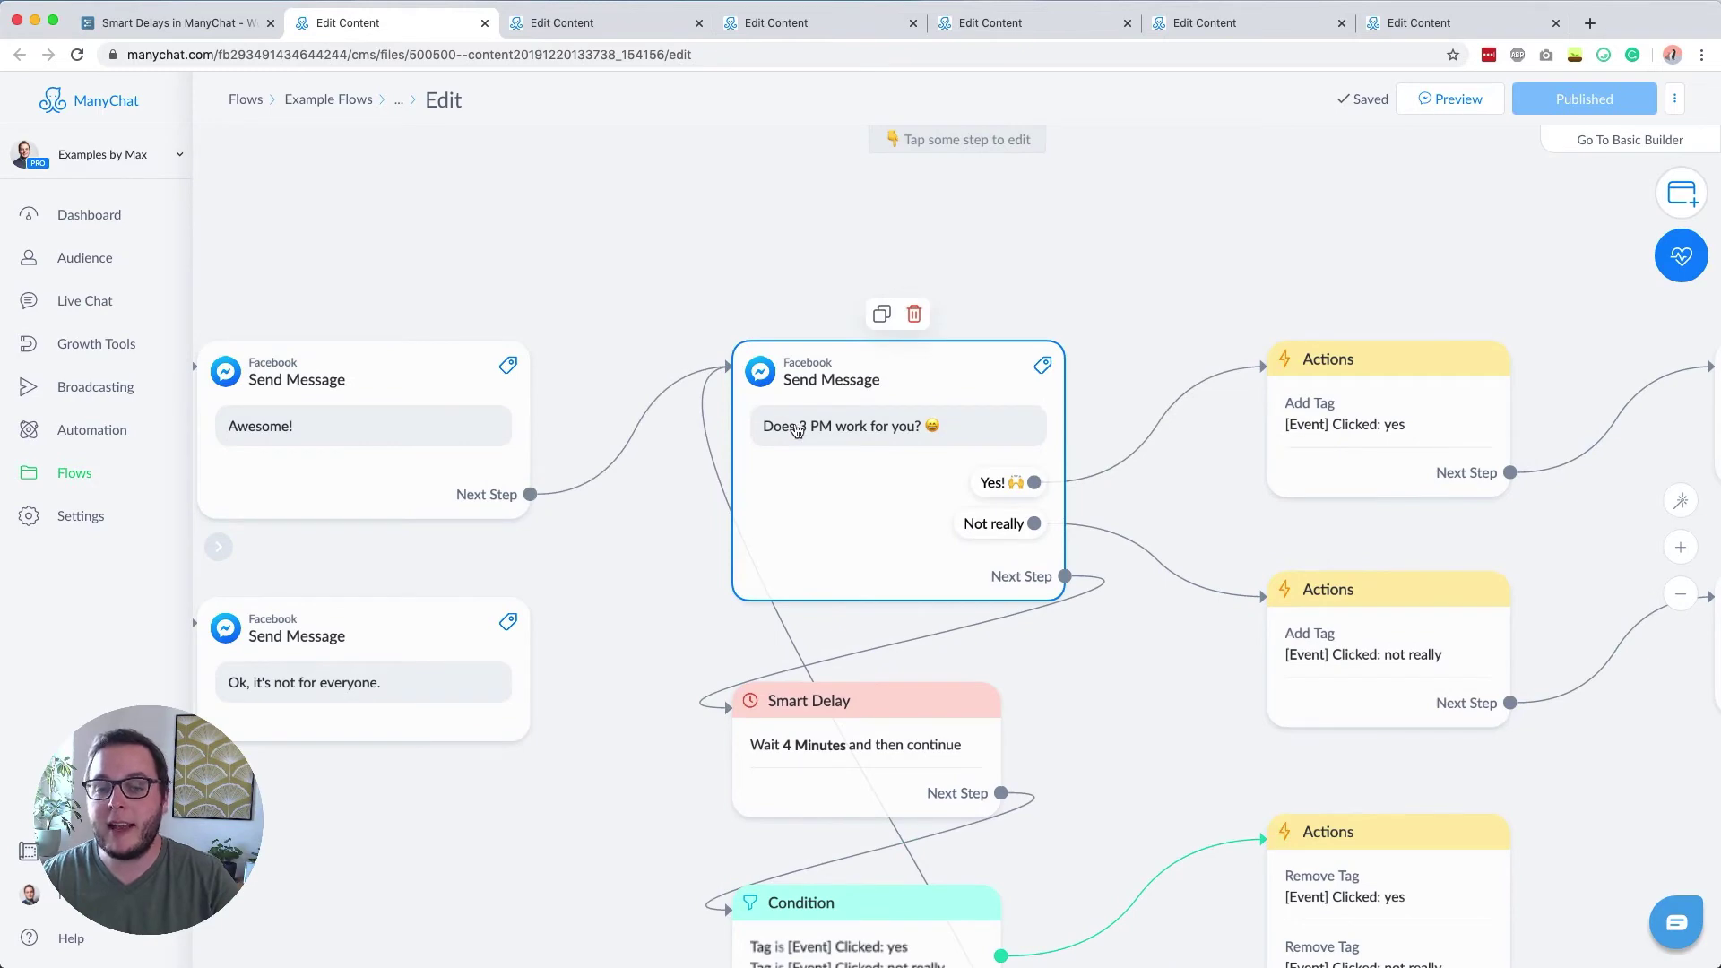
left_click_drag(1085, 724, 1005, 116)
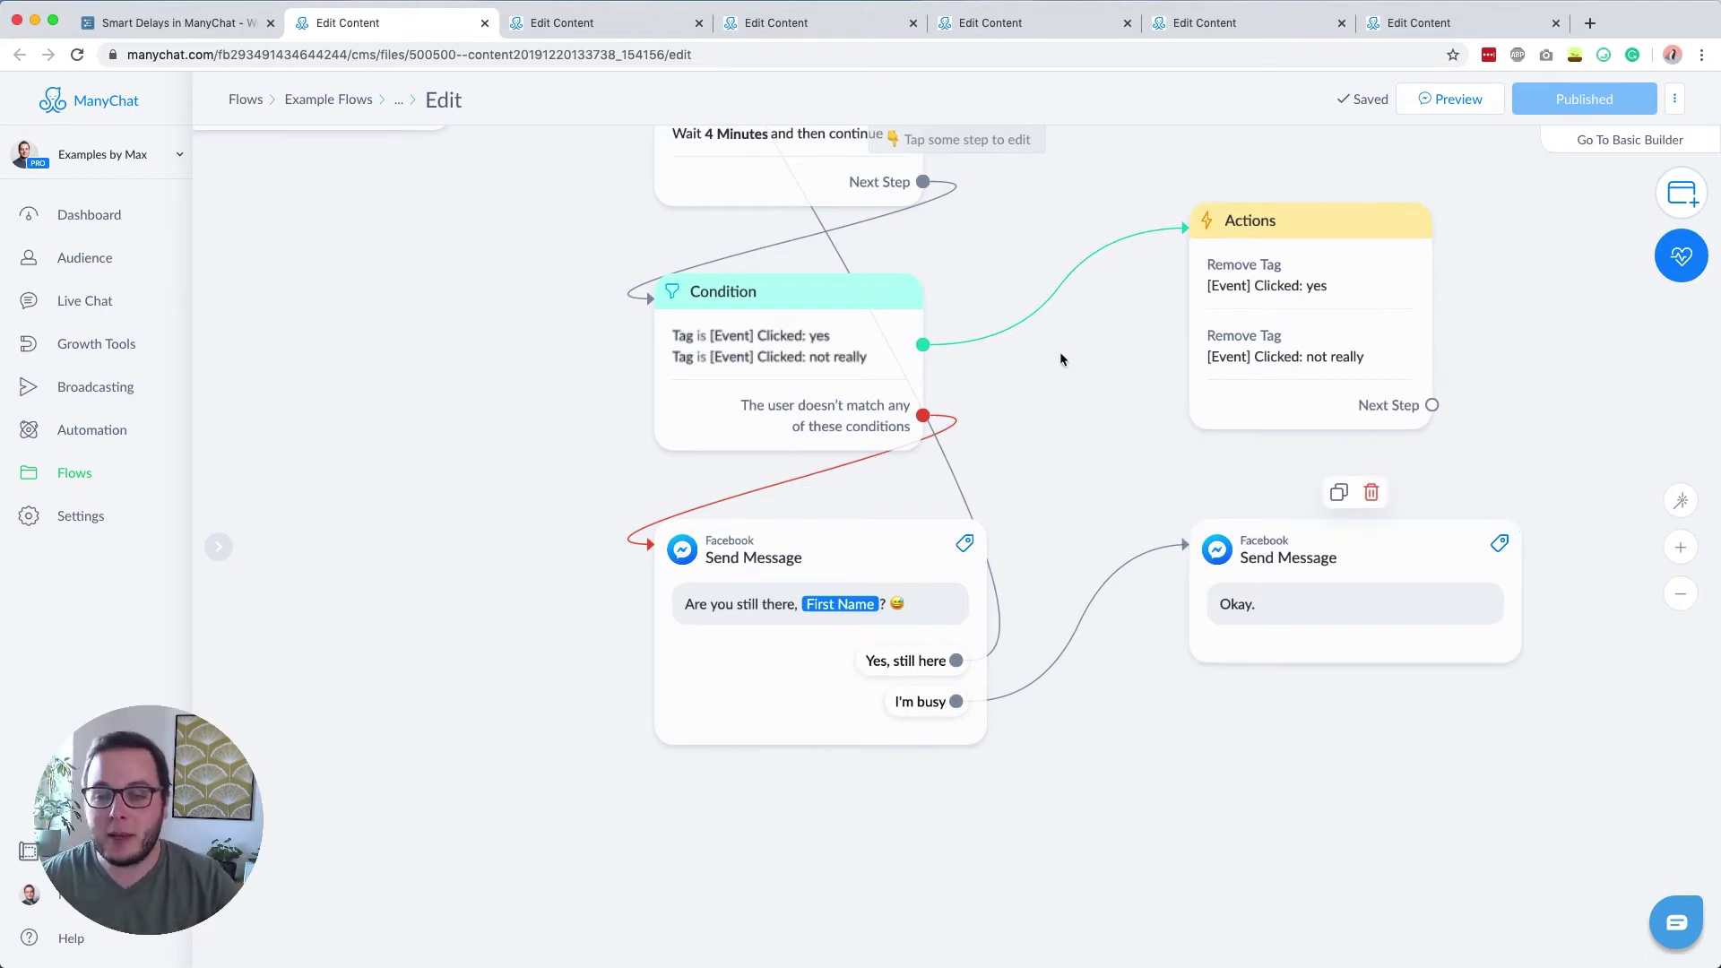
Review the whole 4-Minute Follow-Up flow and the position of its Smart Delay block
left_click_drag(1059, 351, 1009, 461)
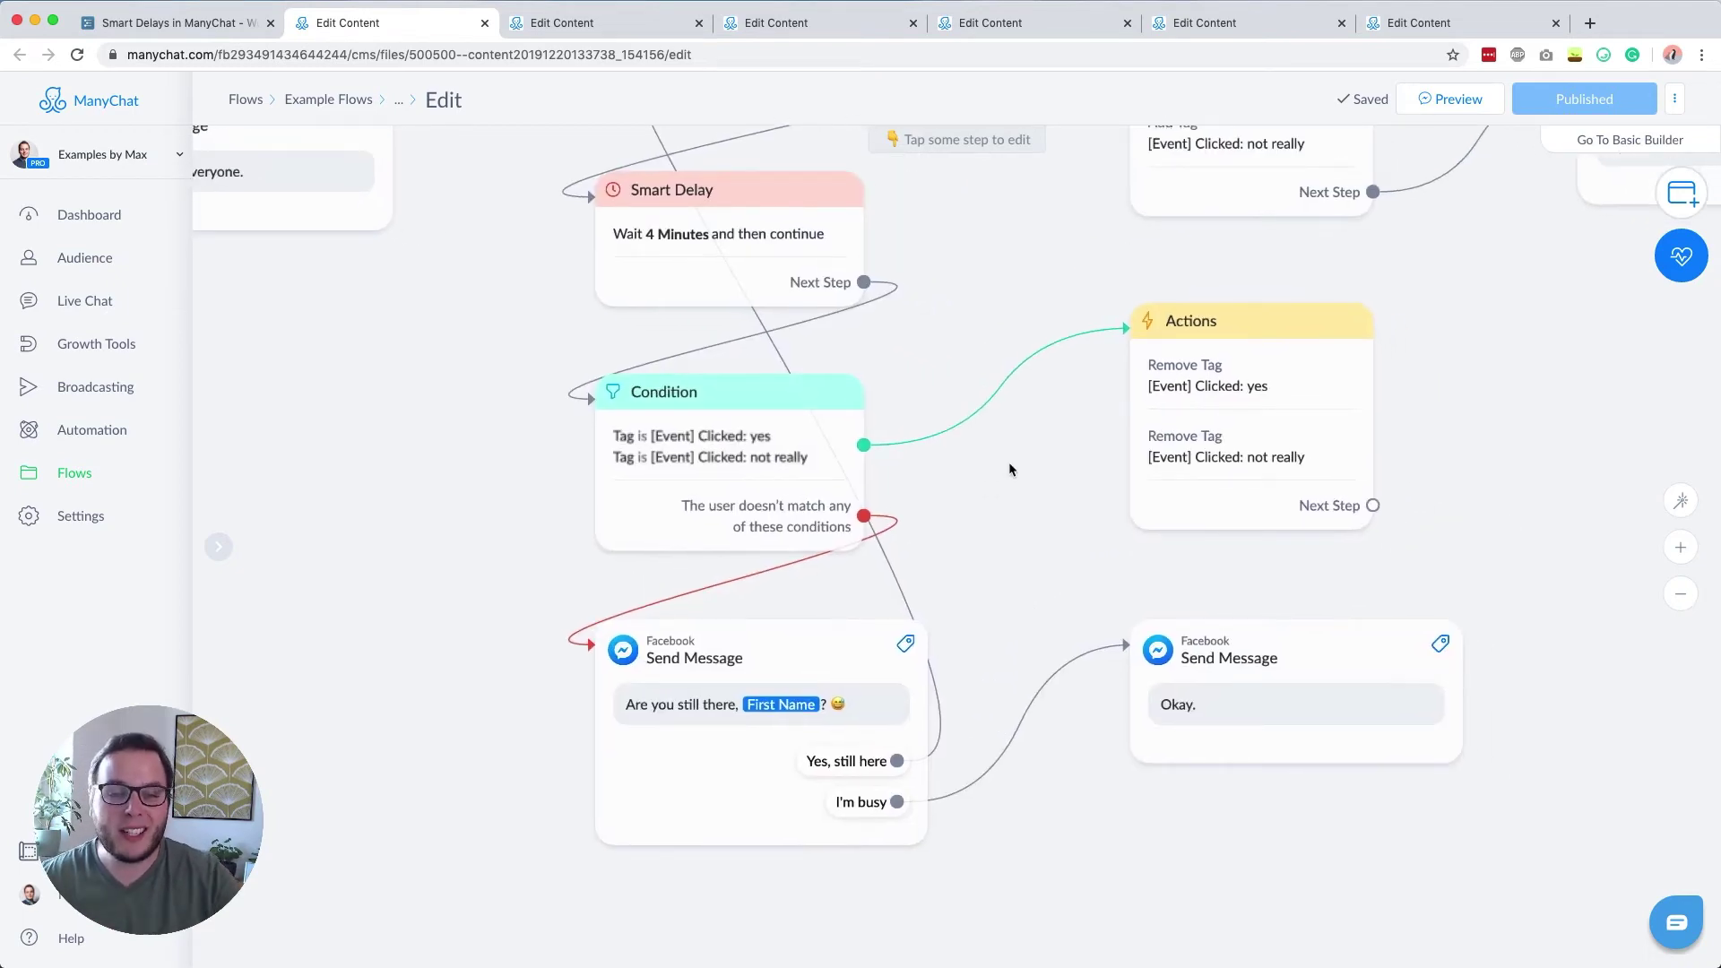
scroll(986, 404, "down", 5)
left_click_drag(979, 365, 1003, 532)
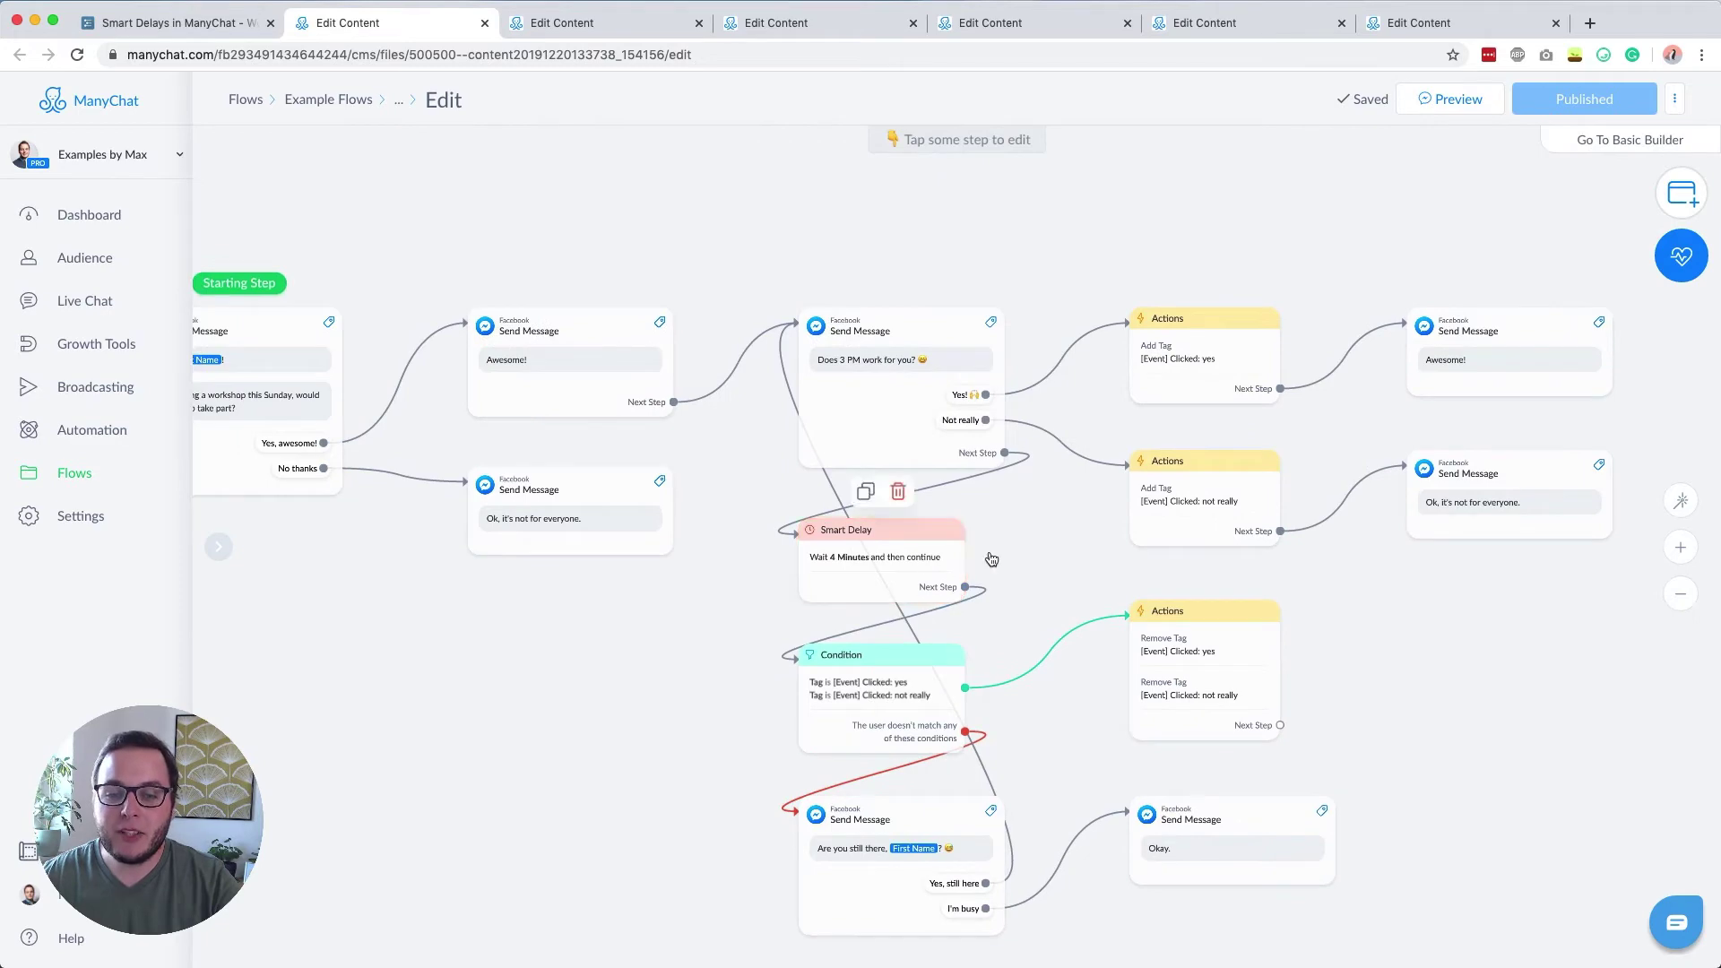
scroll(1039, 471, "down", 3)
scroll(1040, 421, "up", 5)
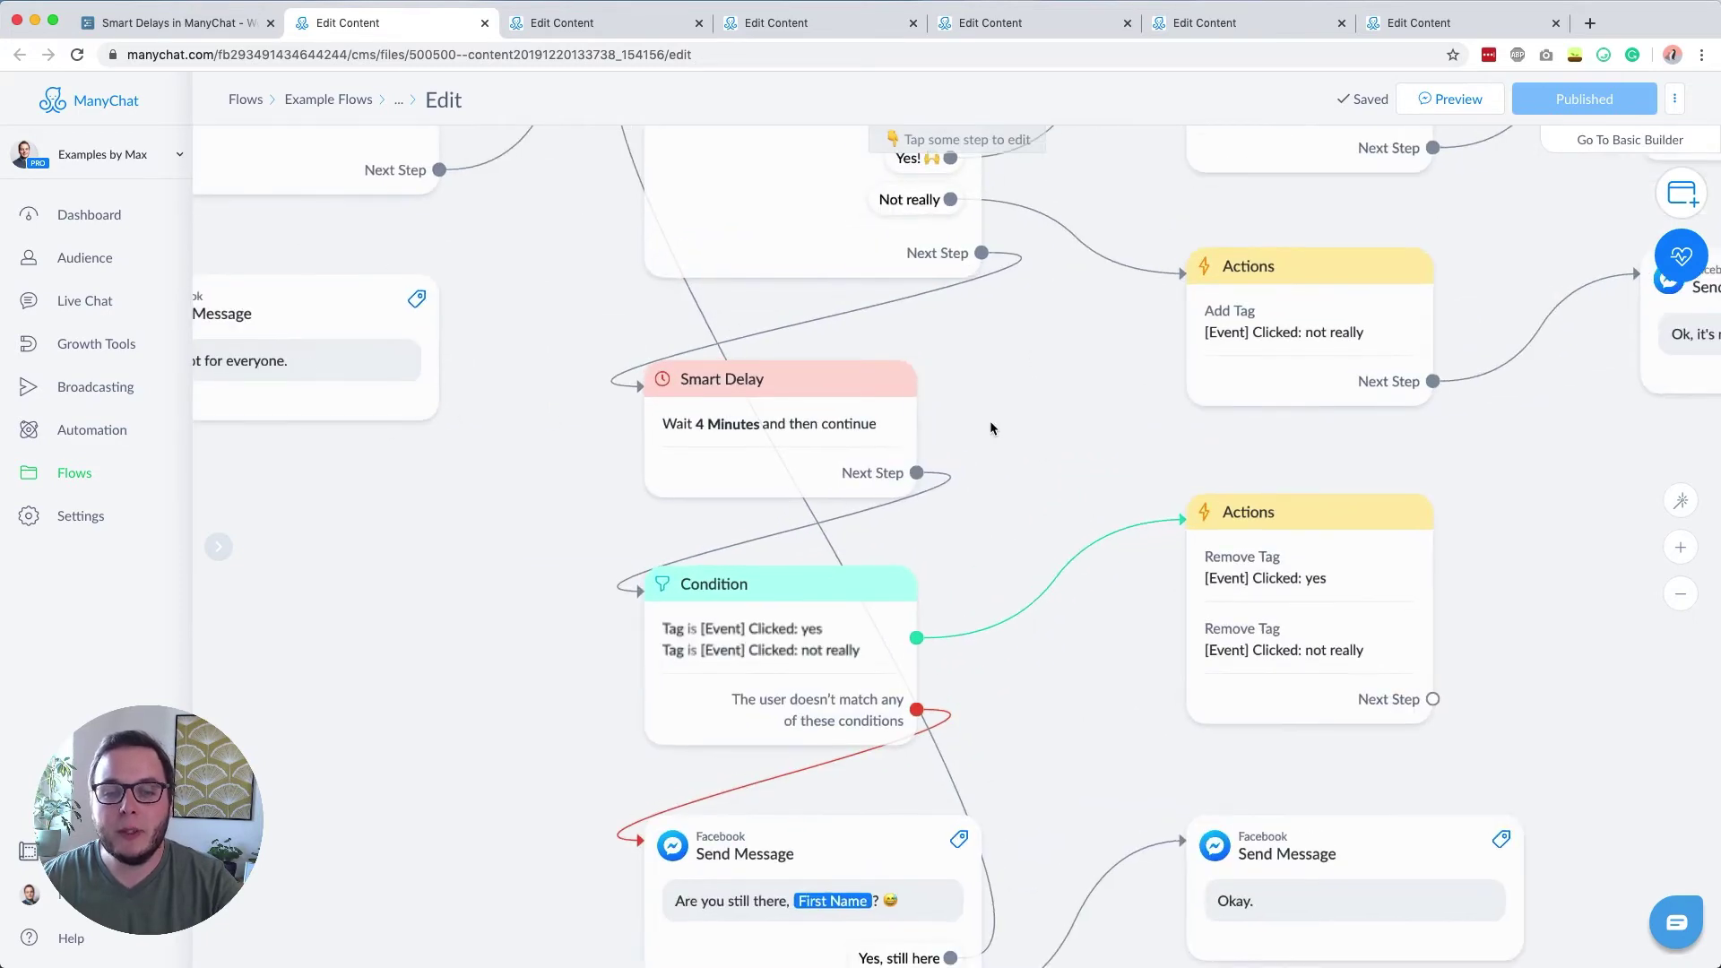
mouse_move(773, 437)
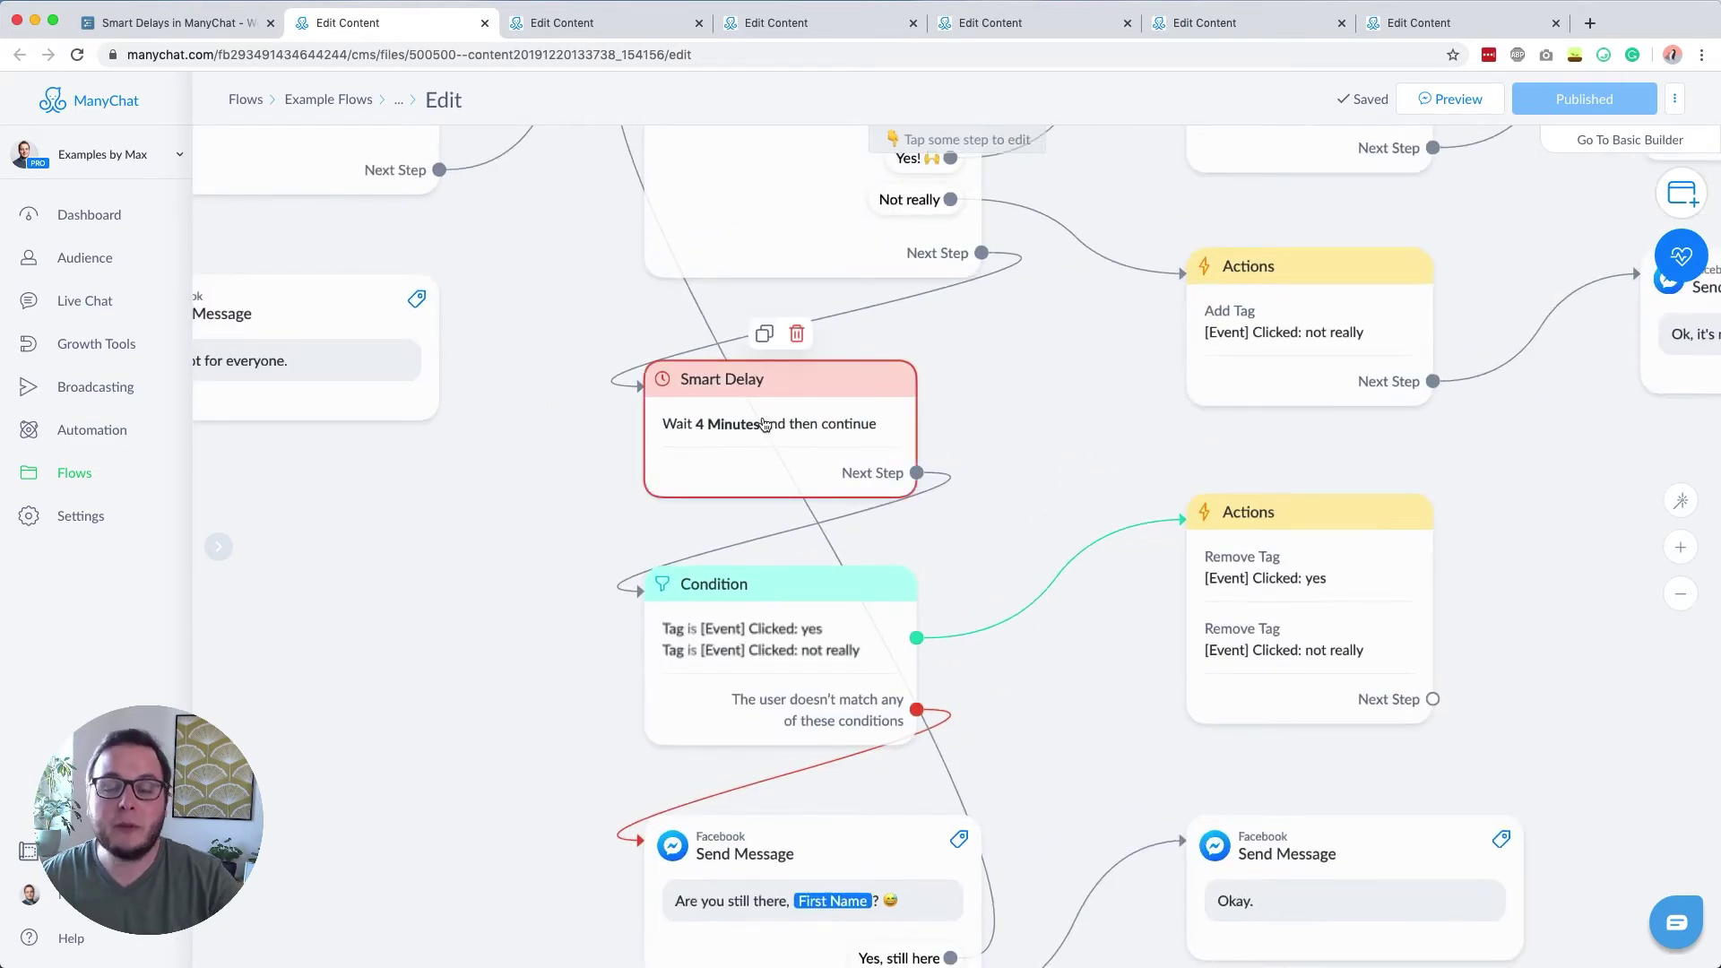
Return to the WorkFlowy outline, expand Follow-ups, and open its linked ManyChat flow
left_click(180, 24)
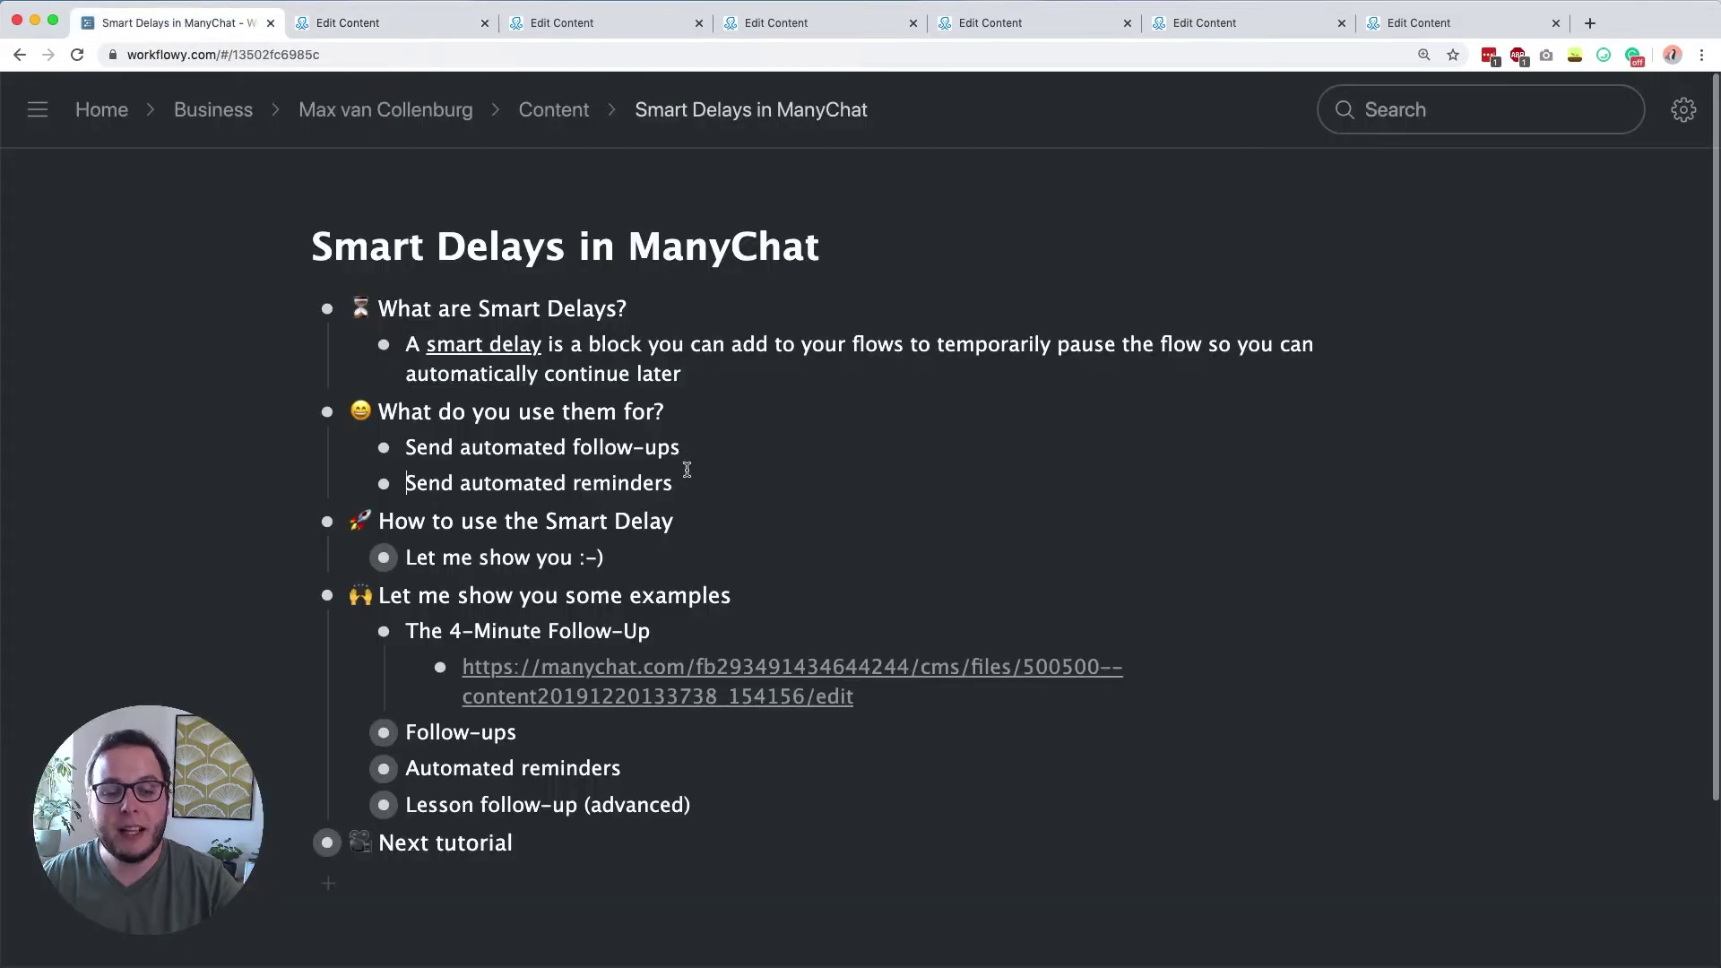
left_click(350, 732)
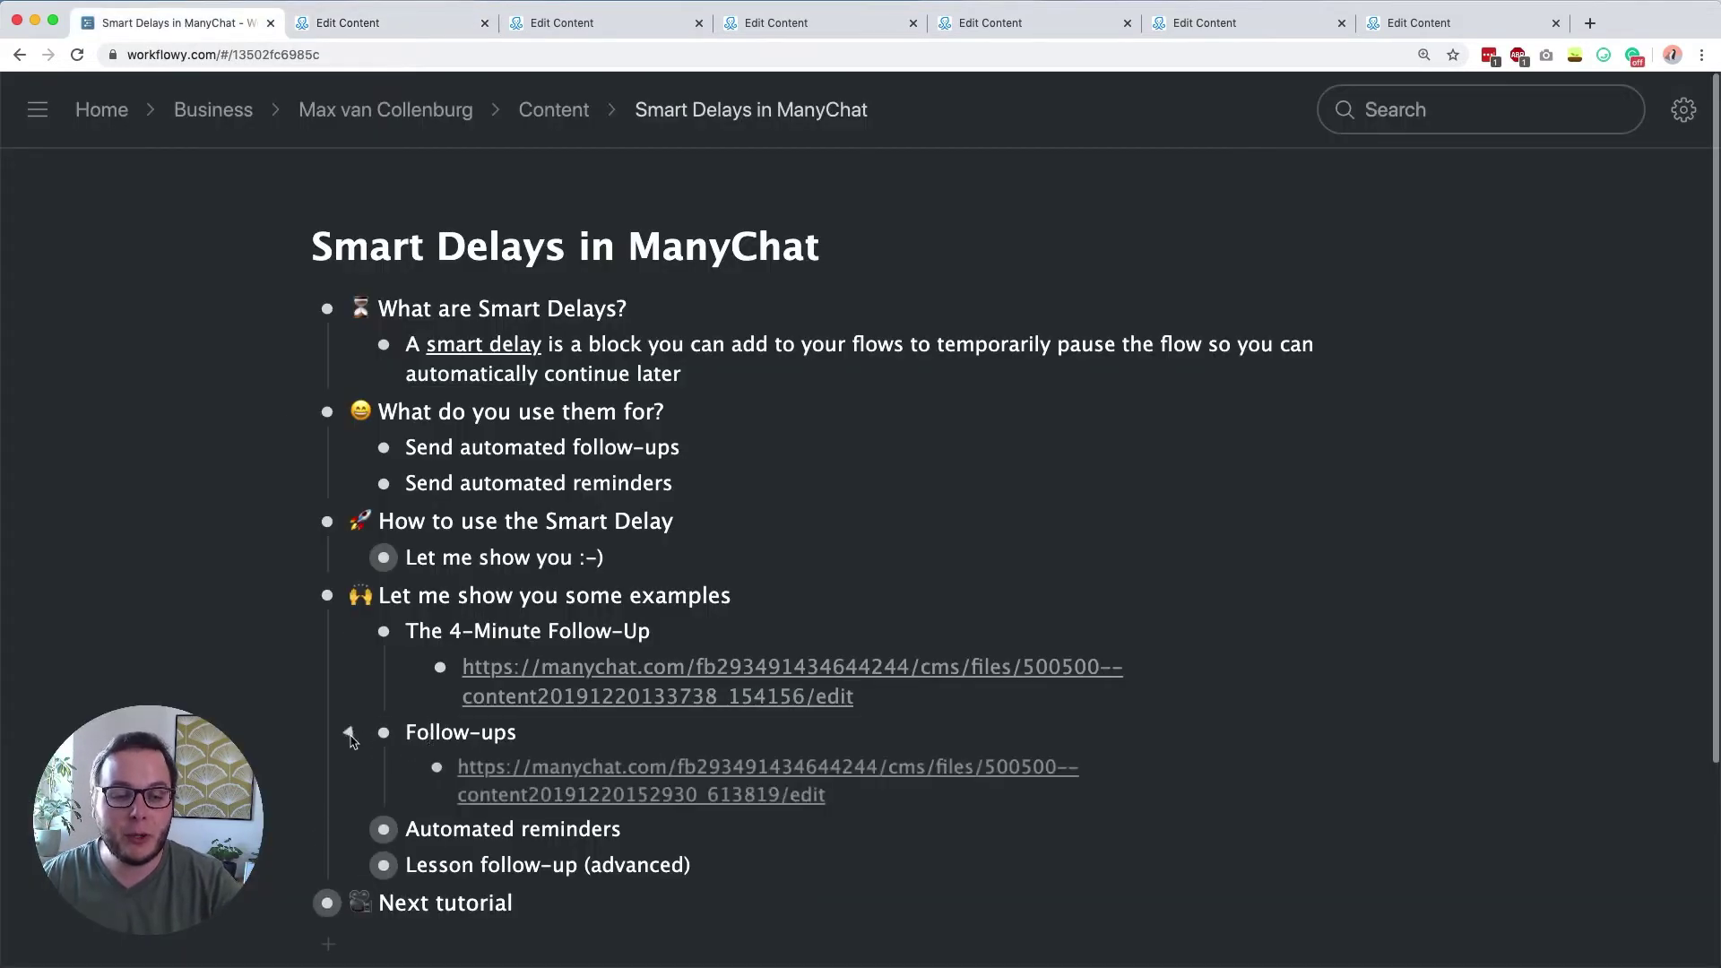
left_click(500, 776)
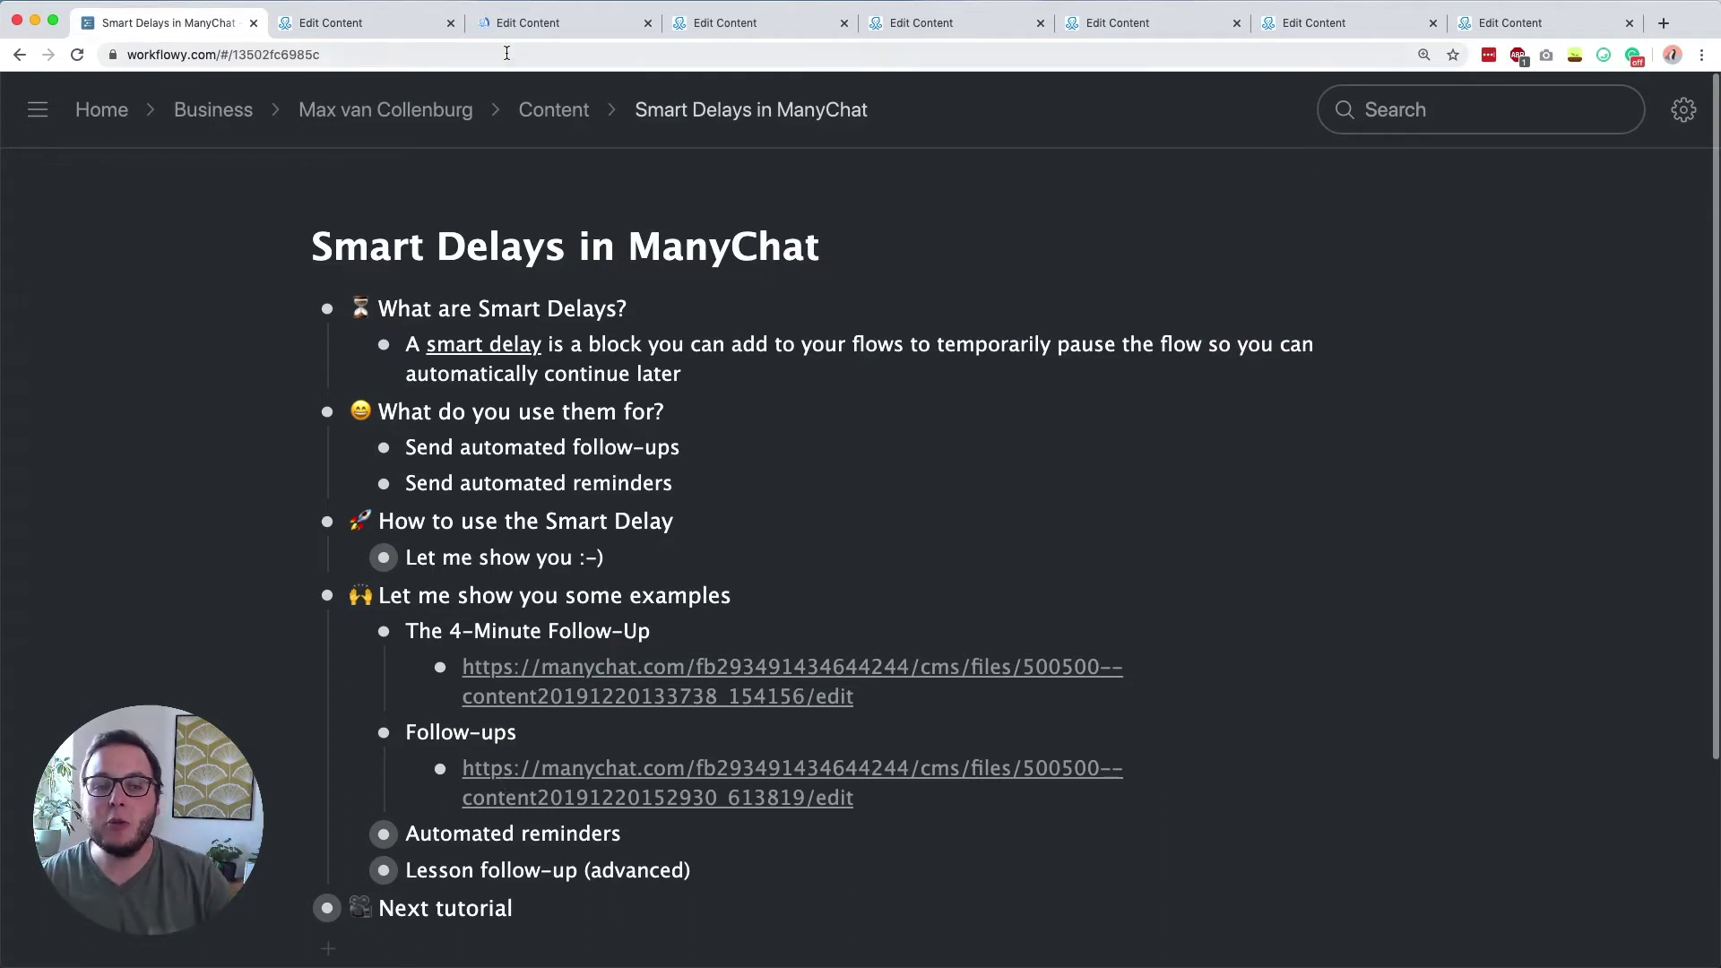
left_click(521, 23)
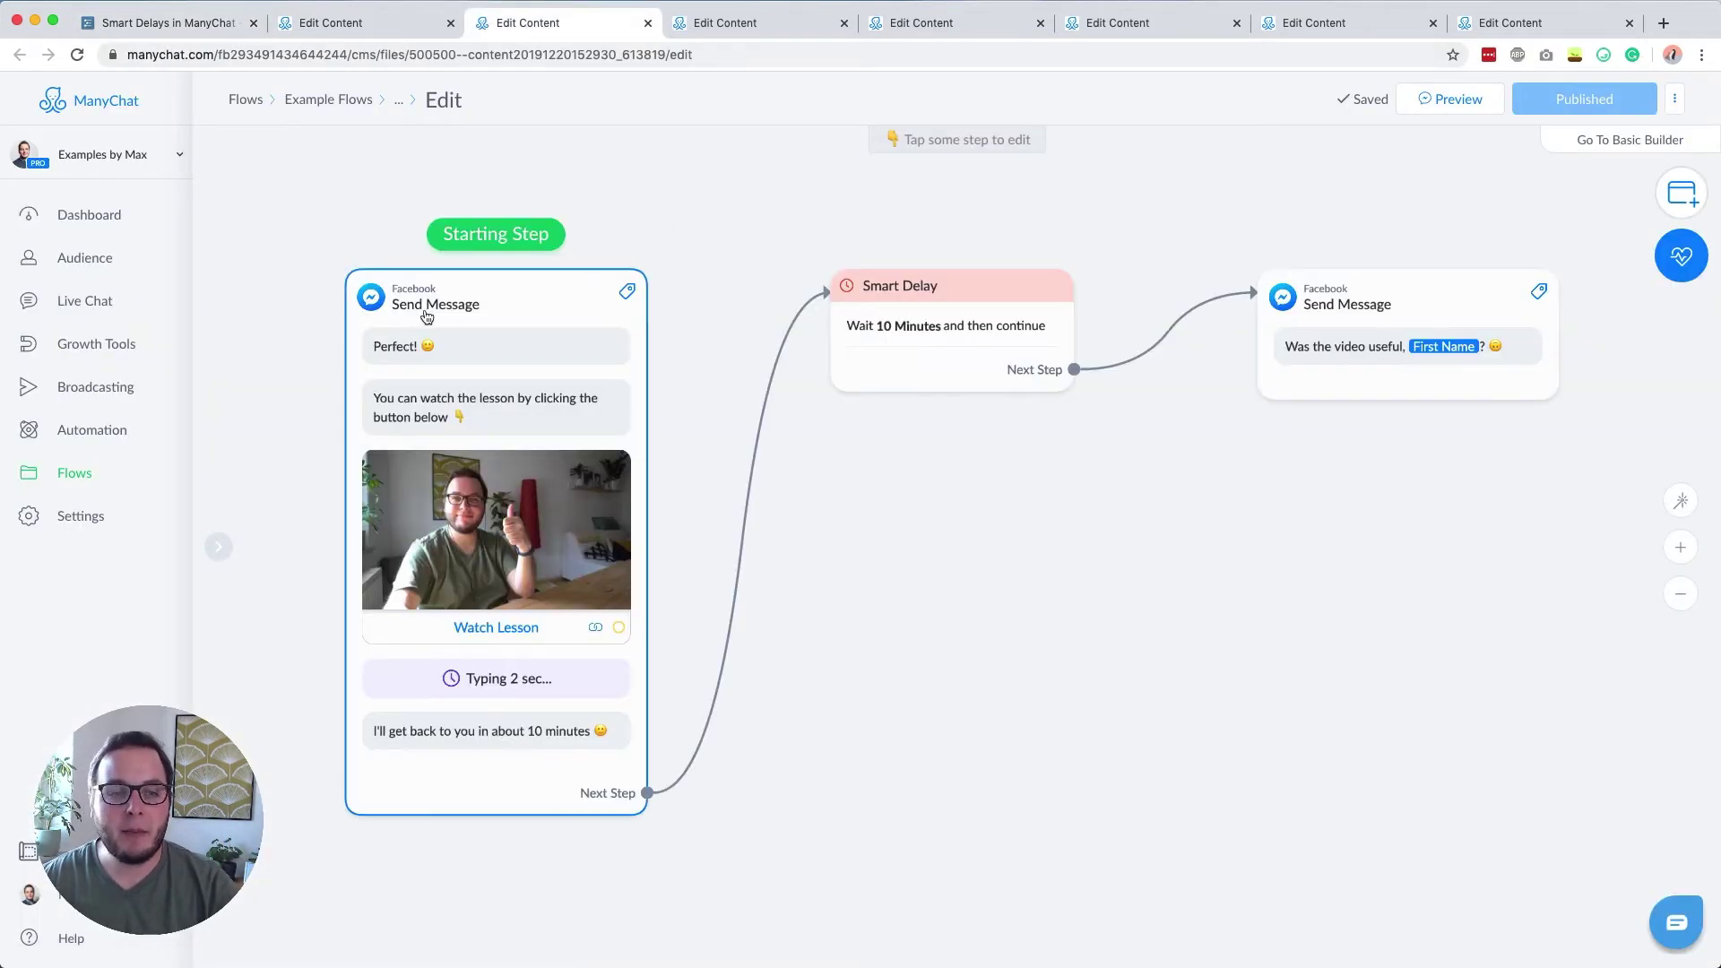
Open the starting lesson message's settings and reconnect its Next Step to the 10-minute Smart Delay
mouse_move(414, 377)
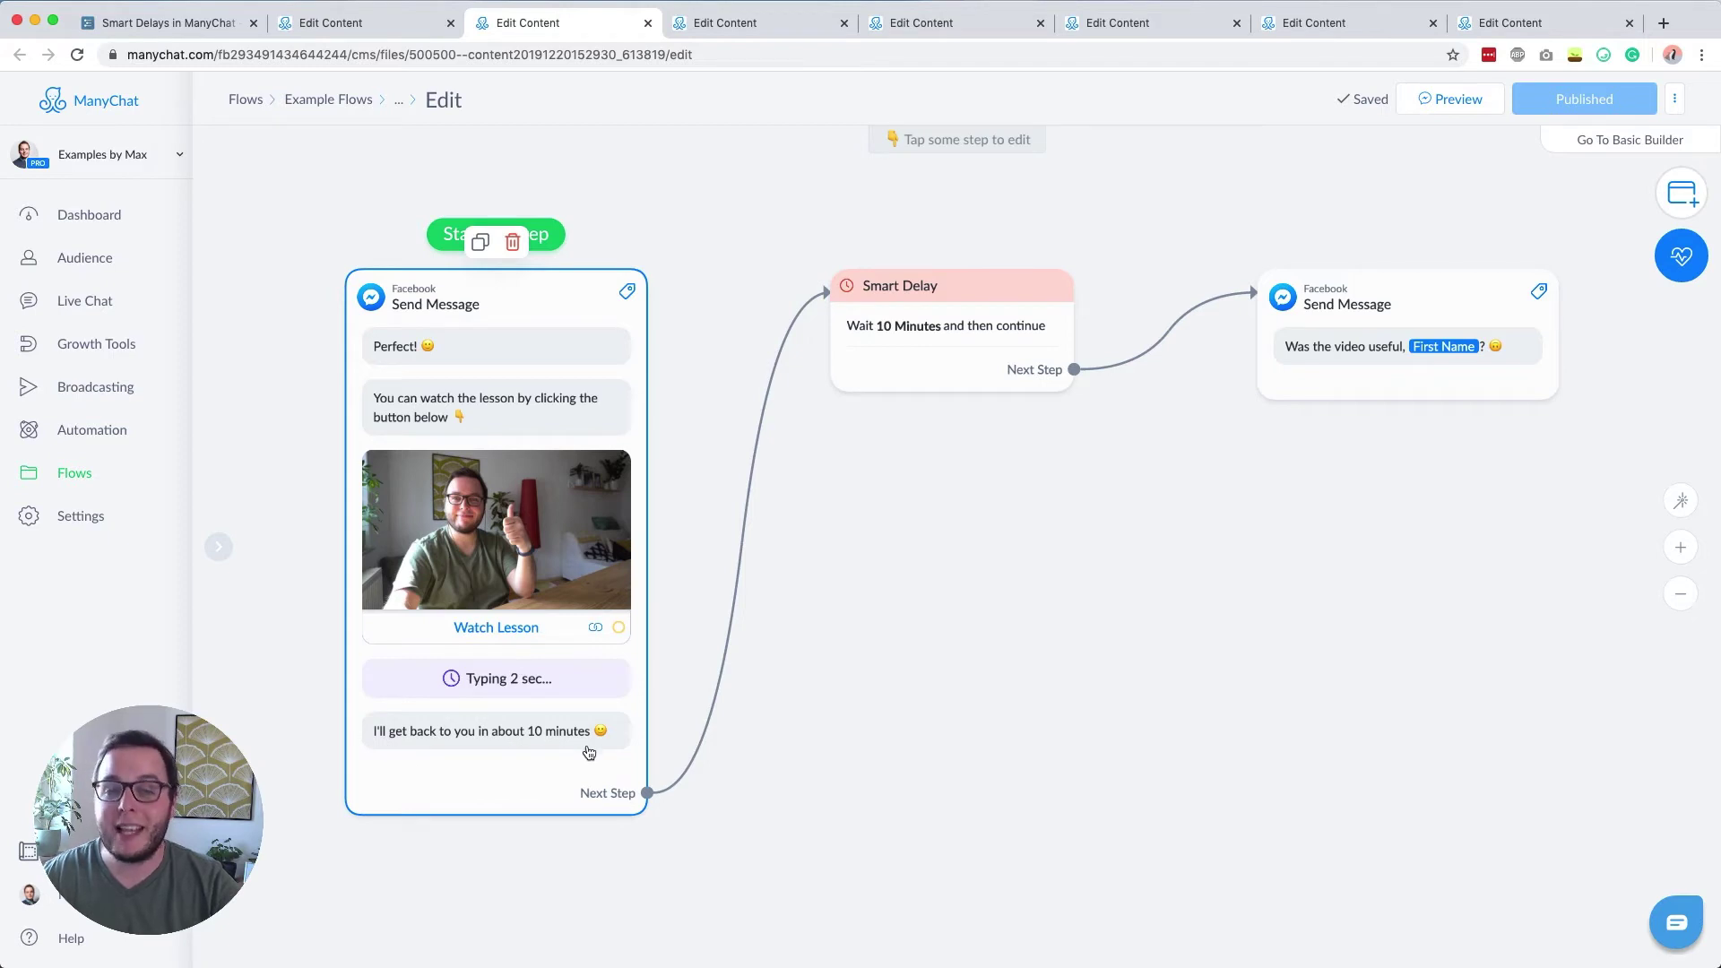
left_click(585, 797)
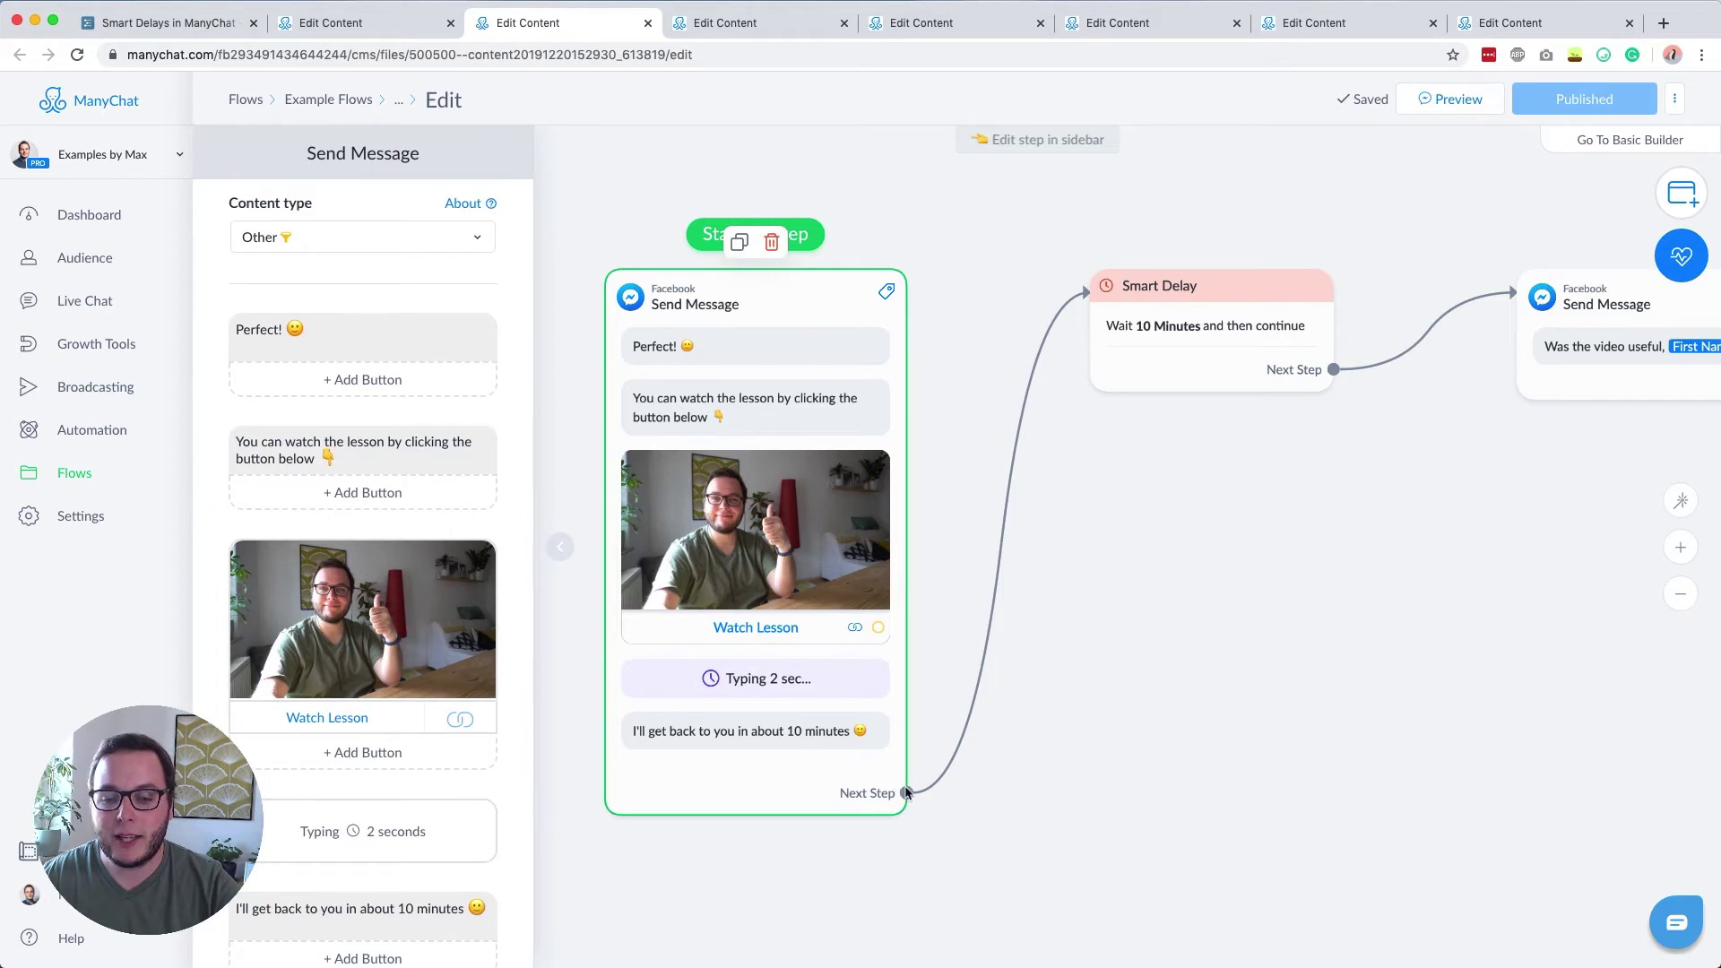
left_click_drag(905, 793, 1192, 376)
scroll(927, 525, "right", 4)
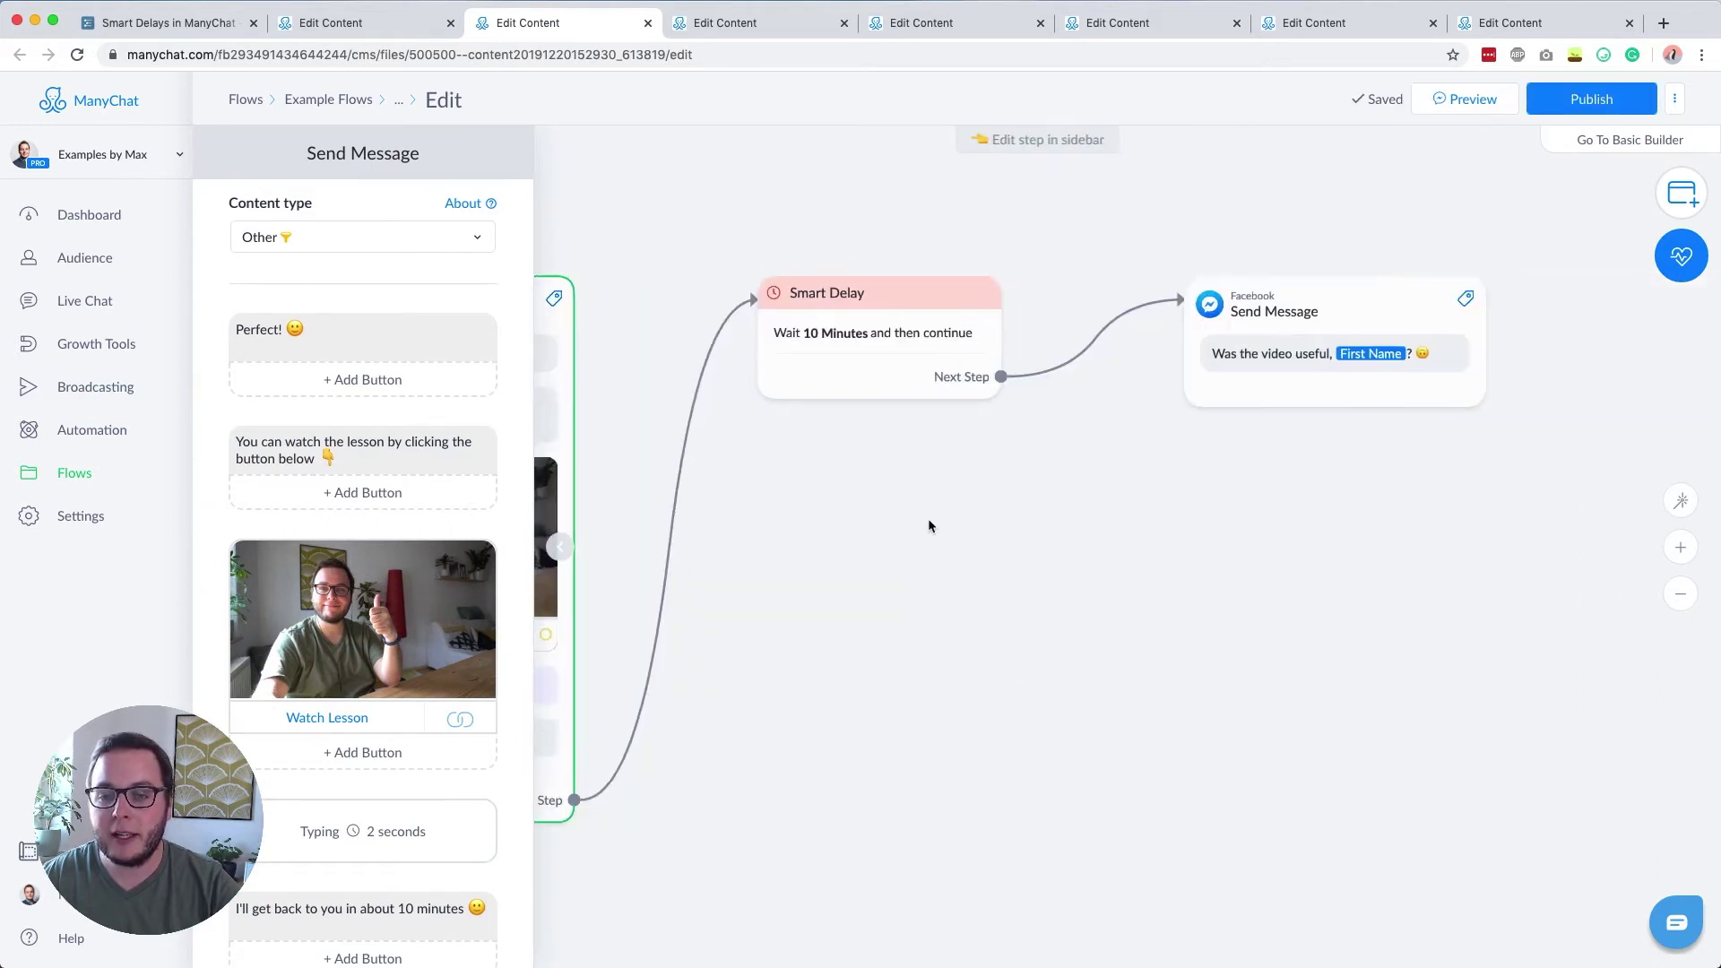
Close the lesson message's settings, review the 10-minute follow-up flow, and return to the WorkFlowy outline
left_click(928, 525)
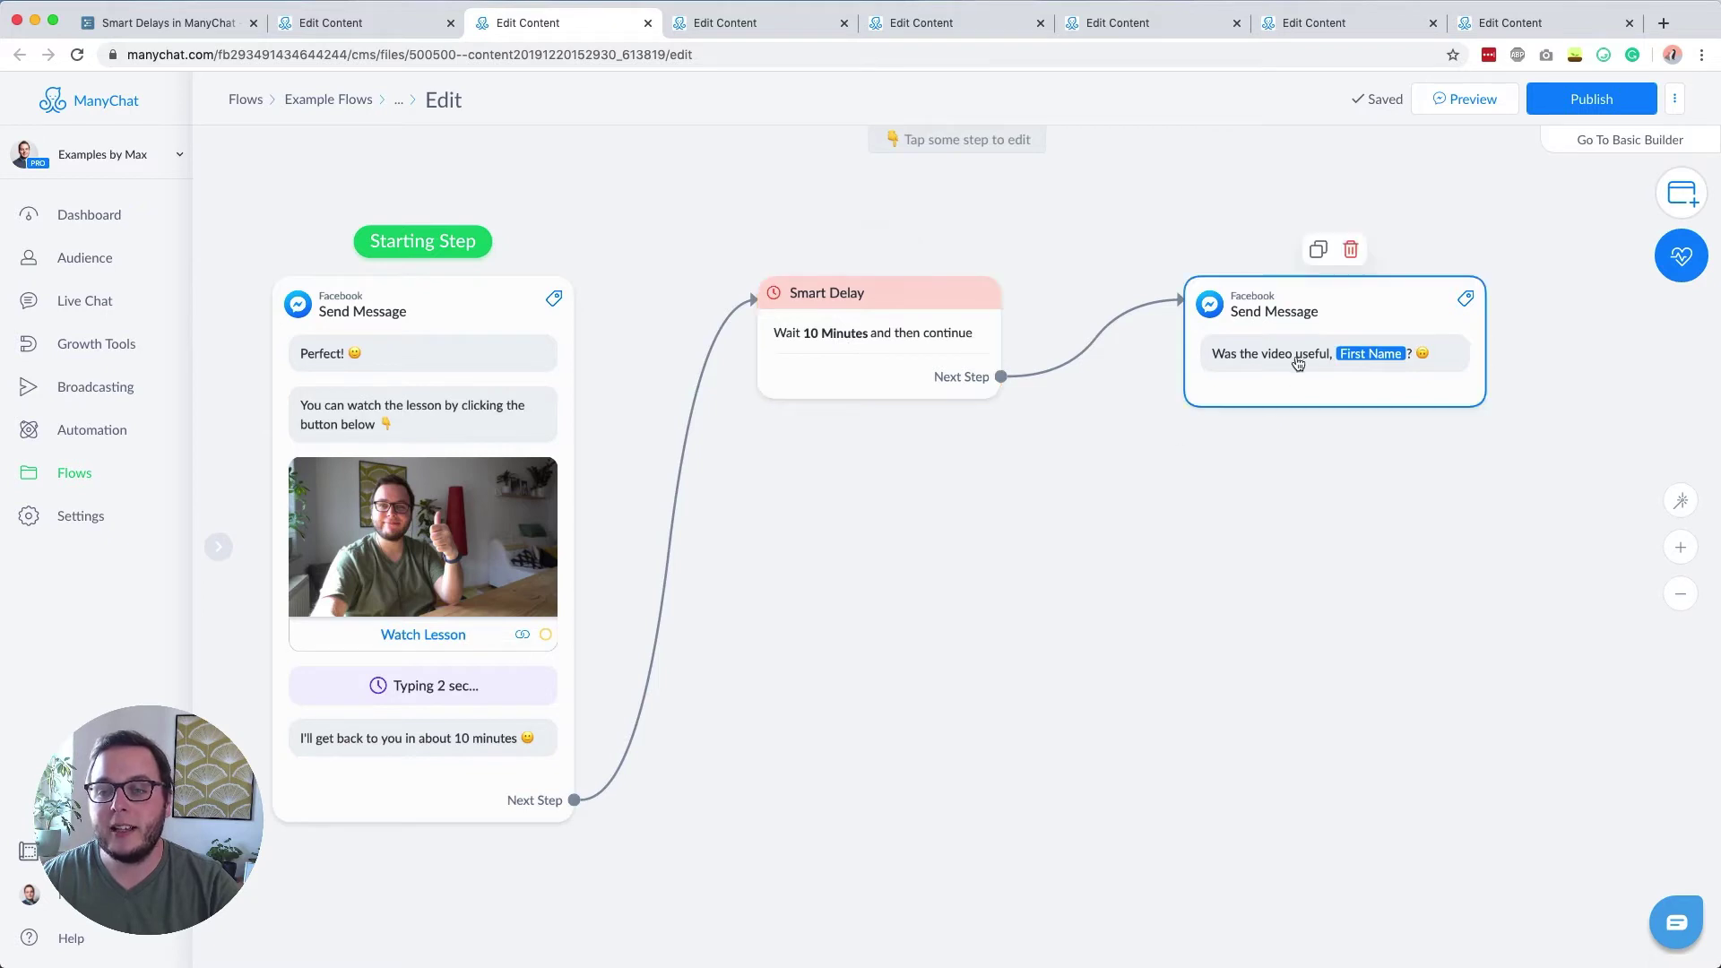
scroll(1235, 487, "right", 2)
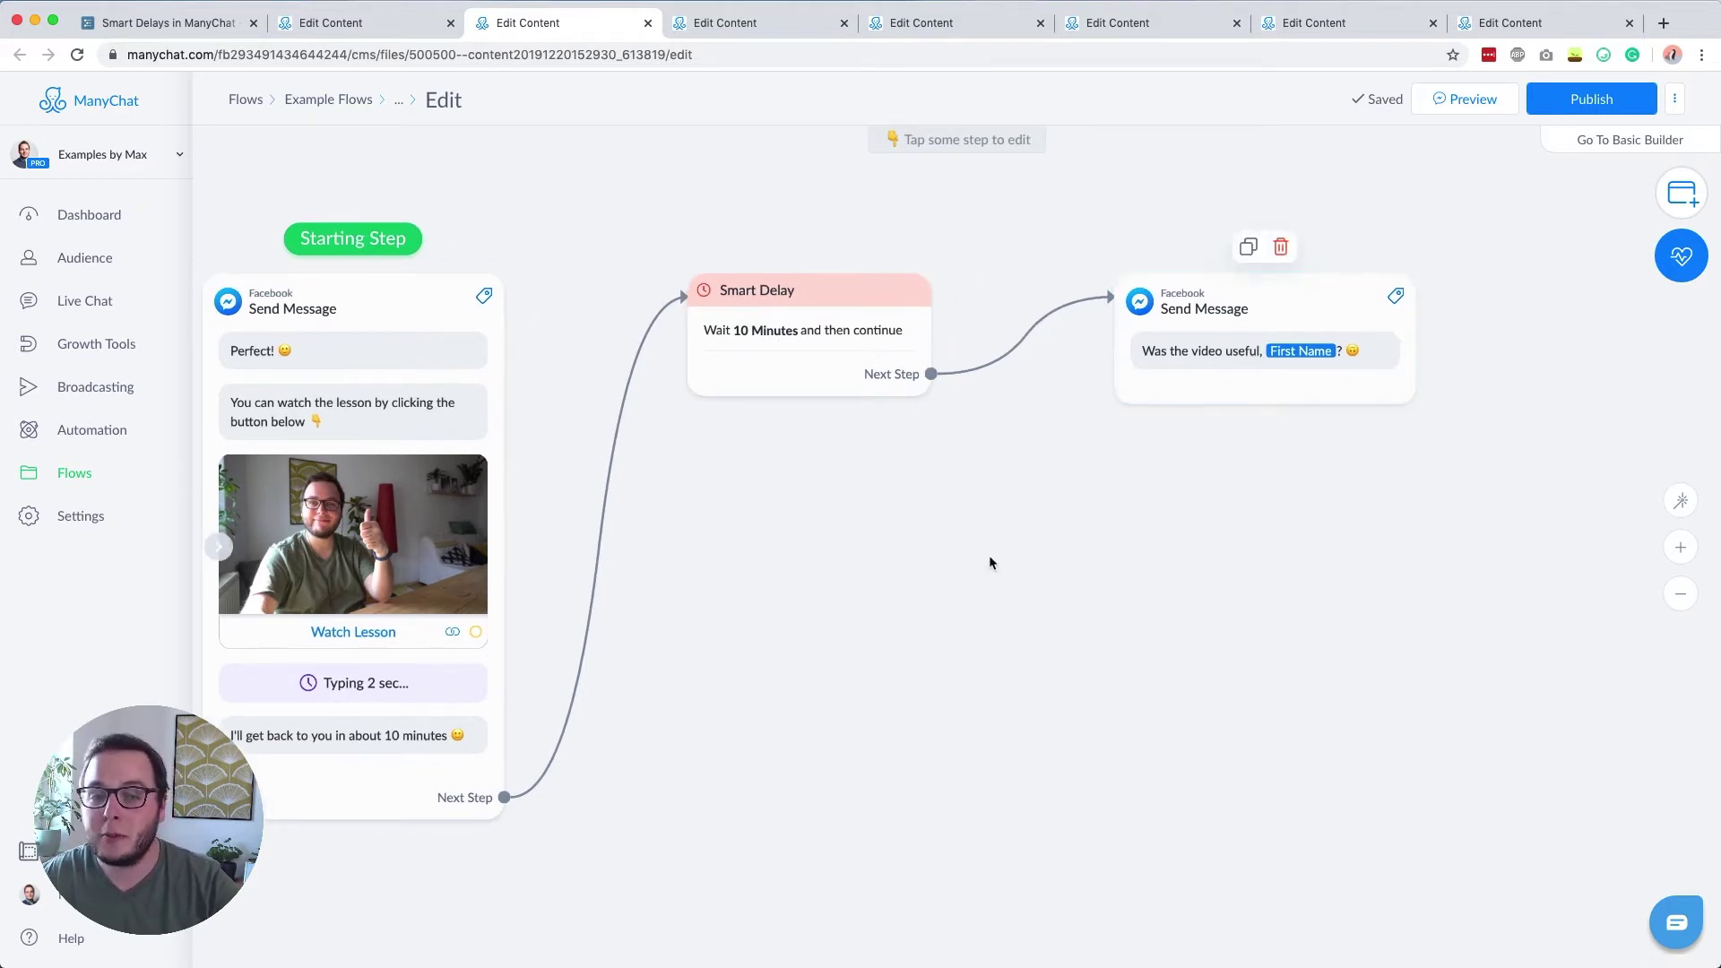
scroll(1056, 625, "left", 5)
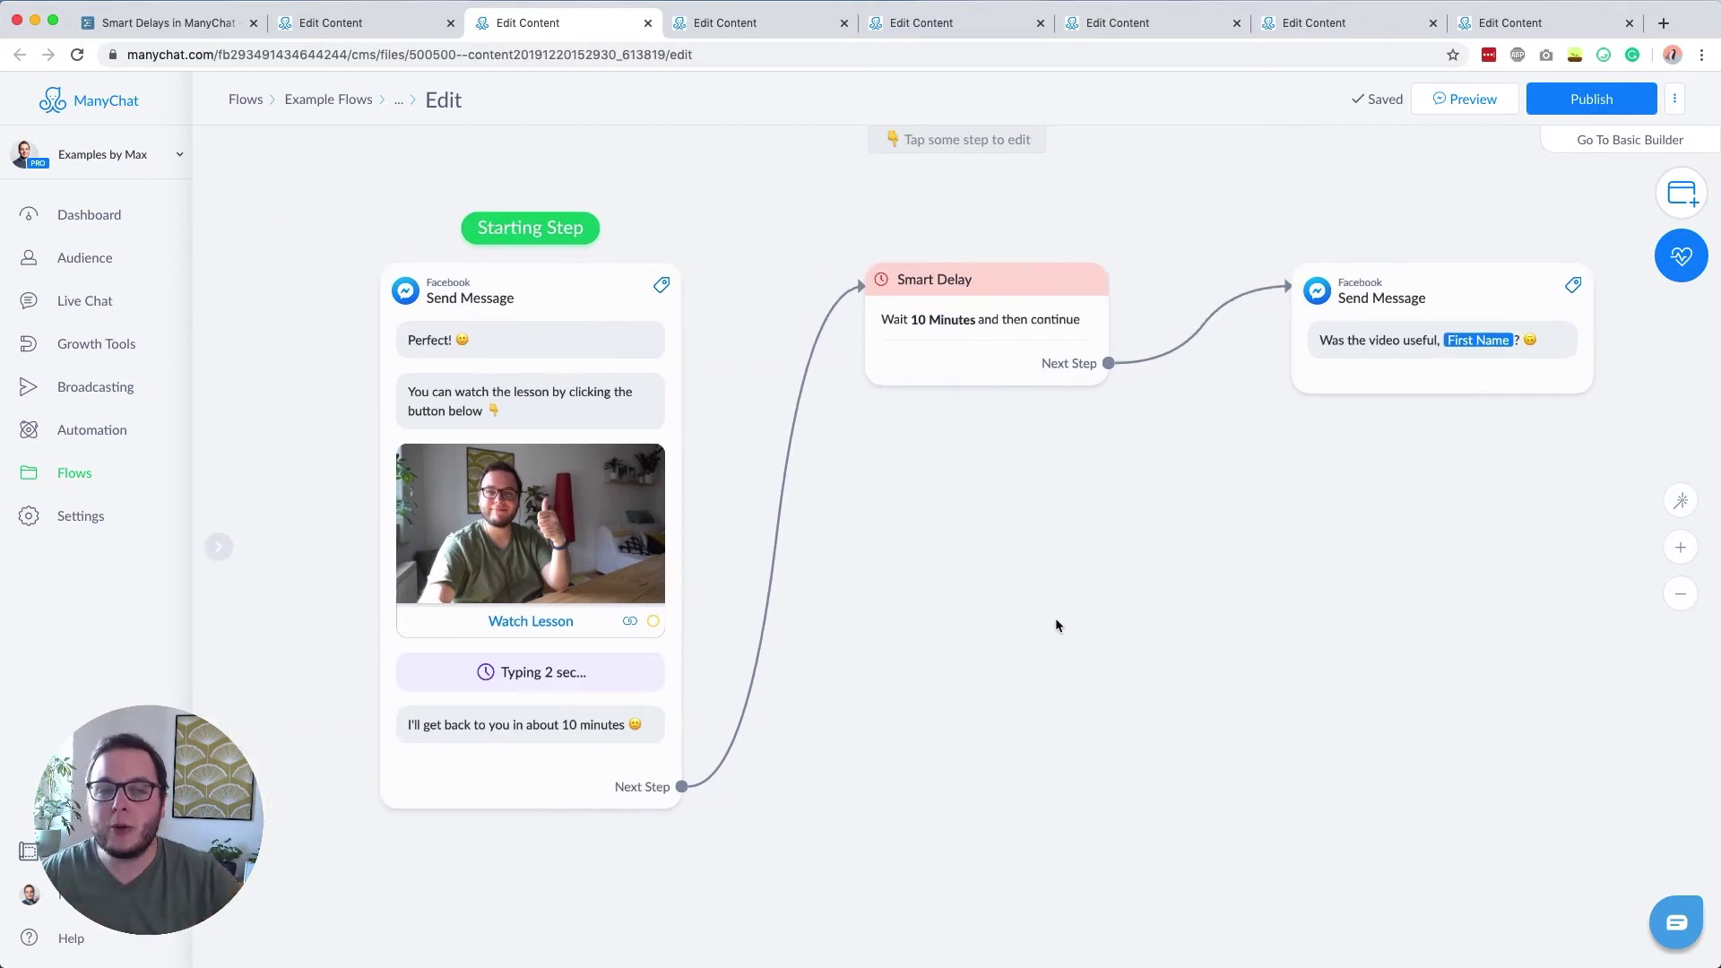
left_click(176, 24)
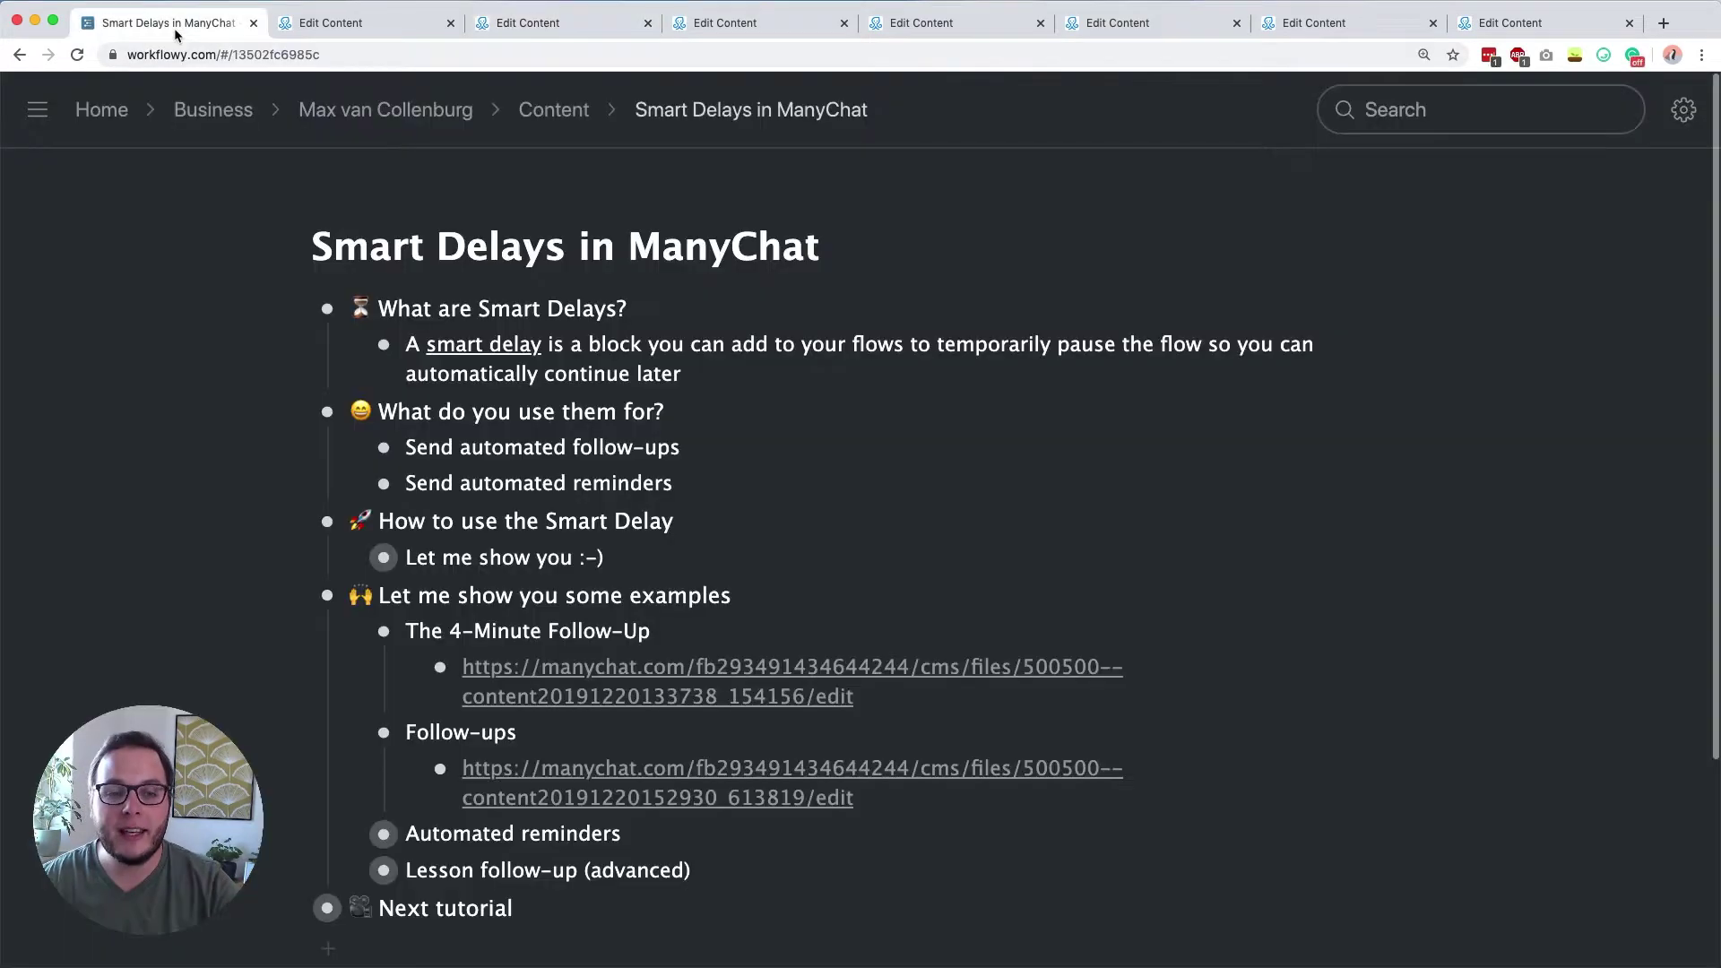
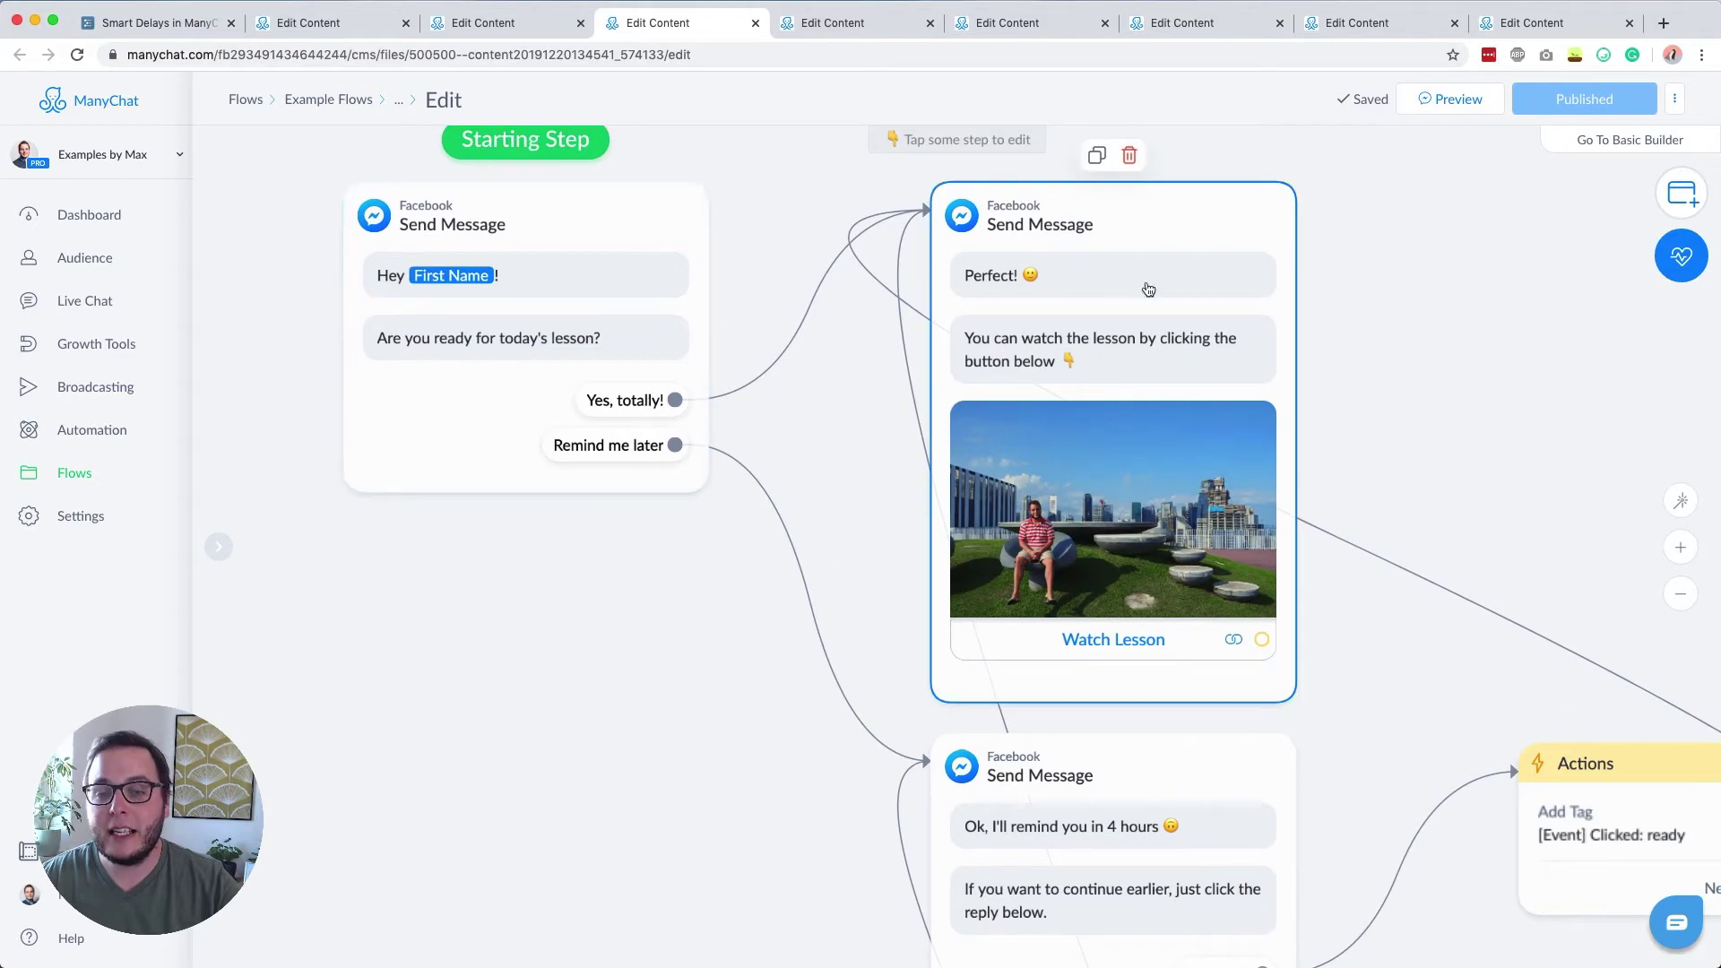
Examine the automated reminders flow from the opening question through "Remind me later" to the "I'm ready!" reply's Add Tag action
scroll(760, 699, "down", 2)
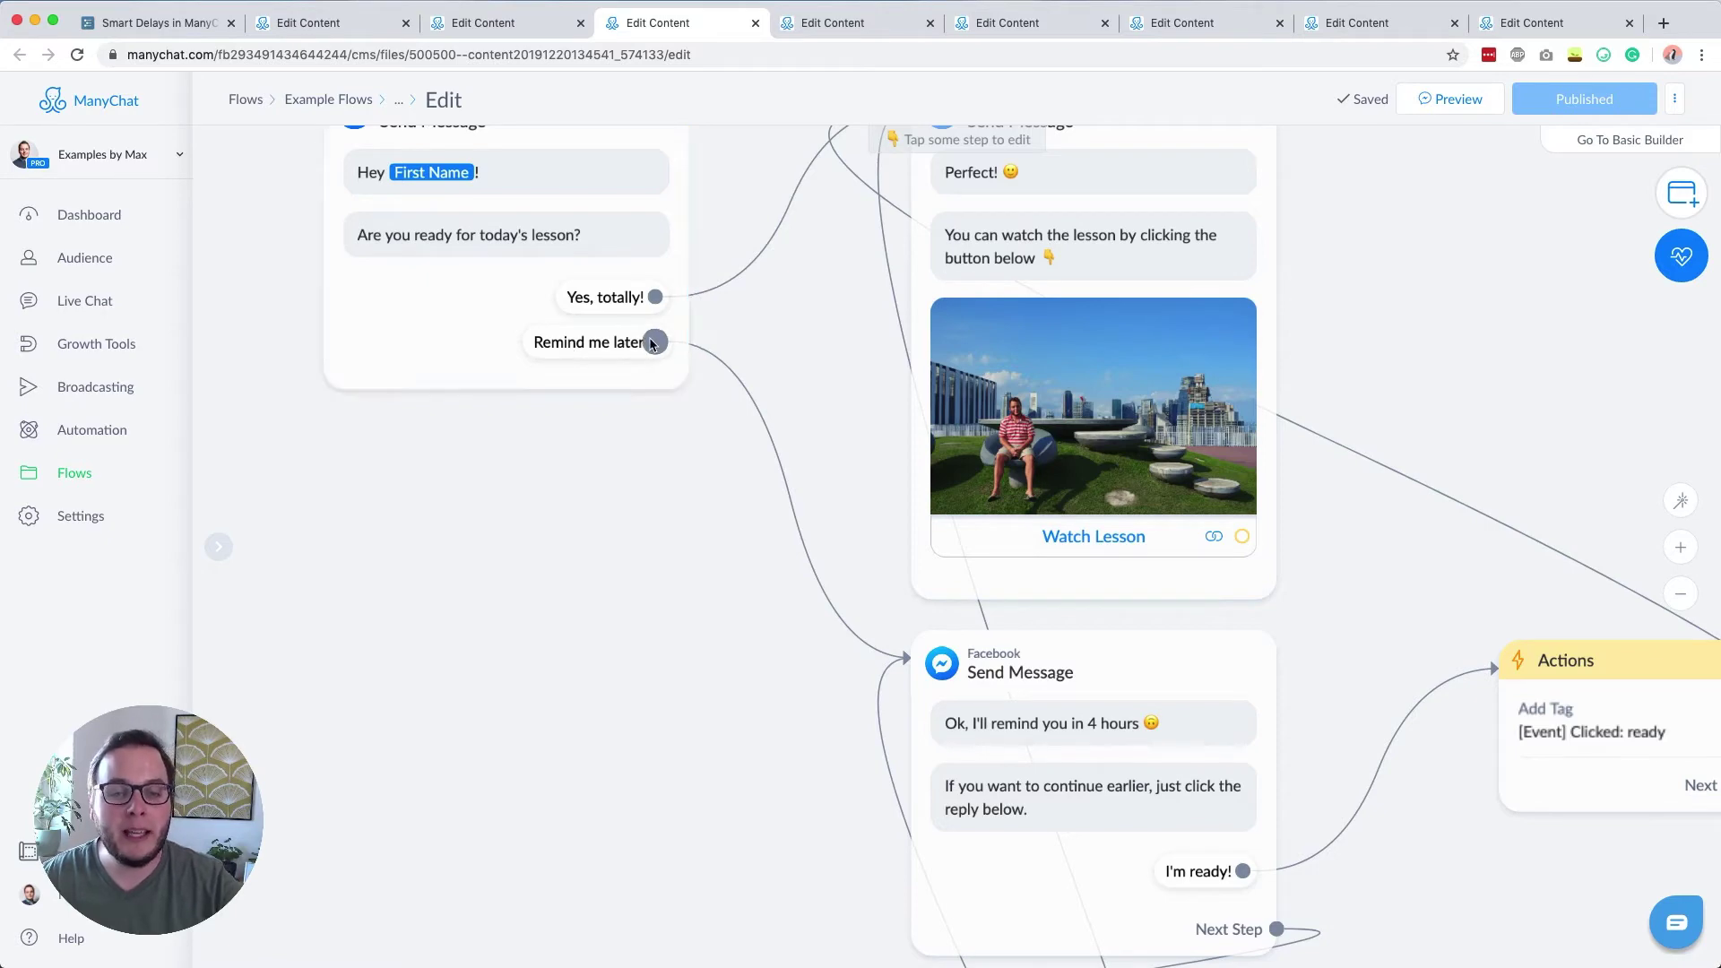
scroll(619, 395, "down", 3)
scroll(544, 389, "down", 4)
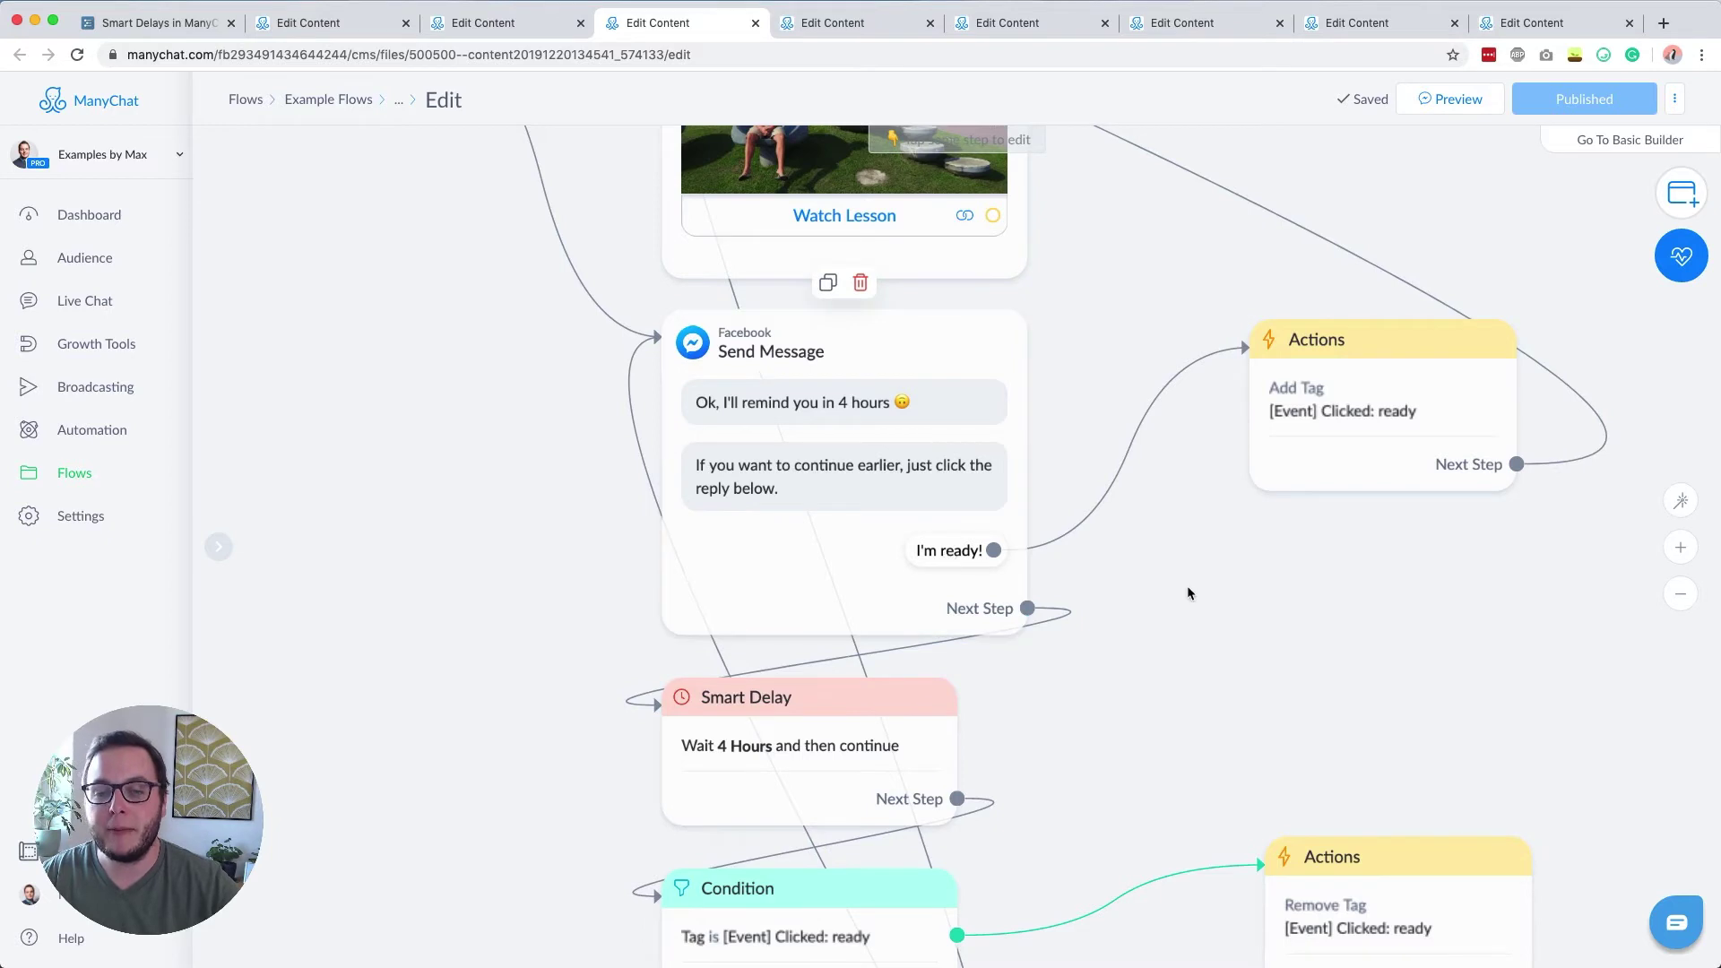
scroll(1187, 595, "right", 4)
scroll(1187, 595, "down", 2)
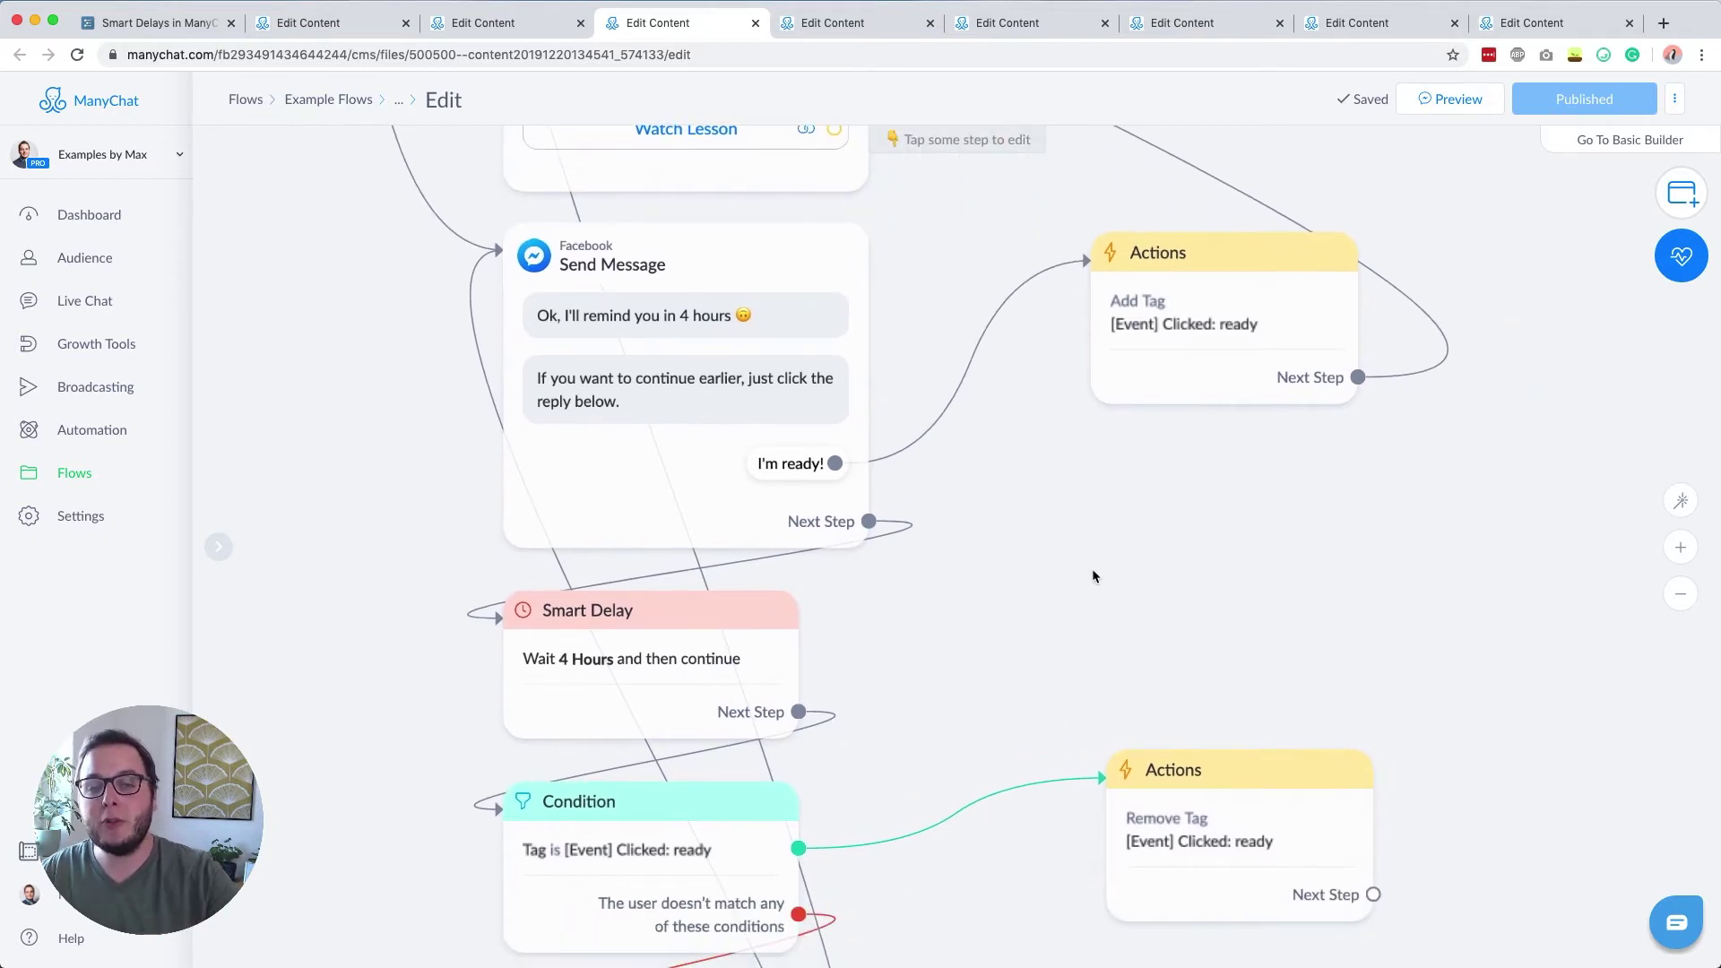
scroll(1092, 573, "down", 1)
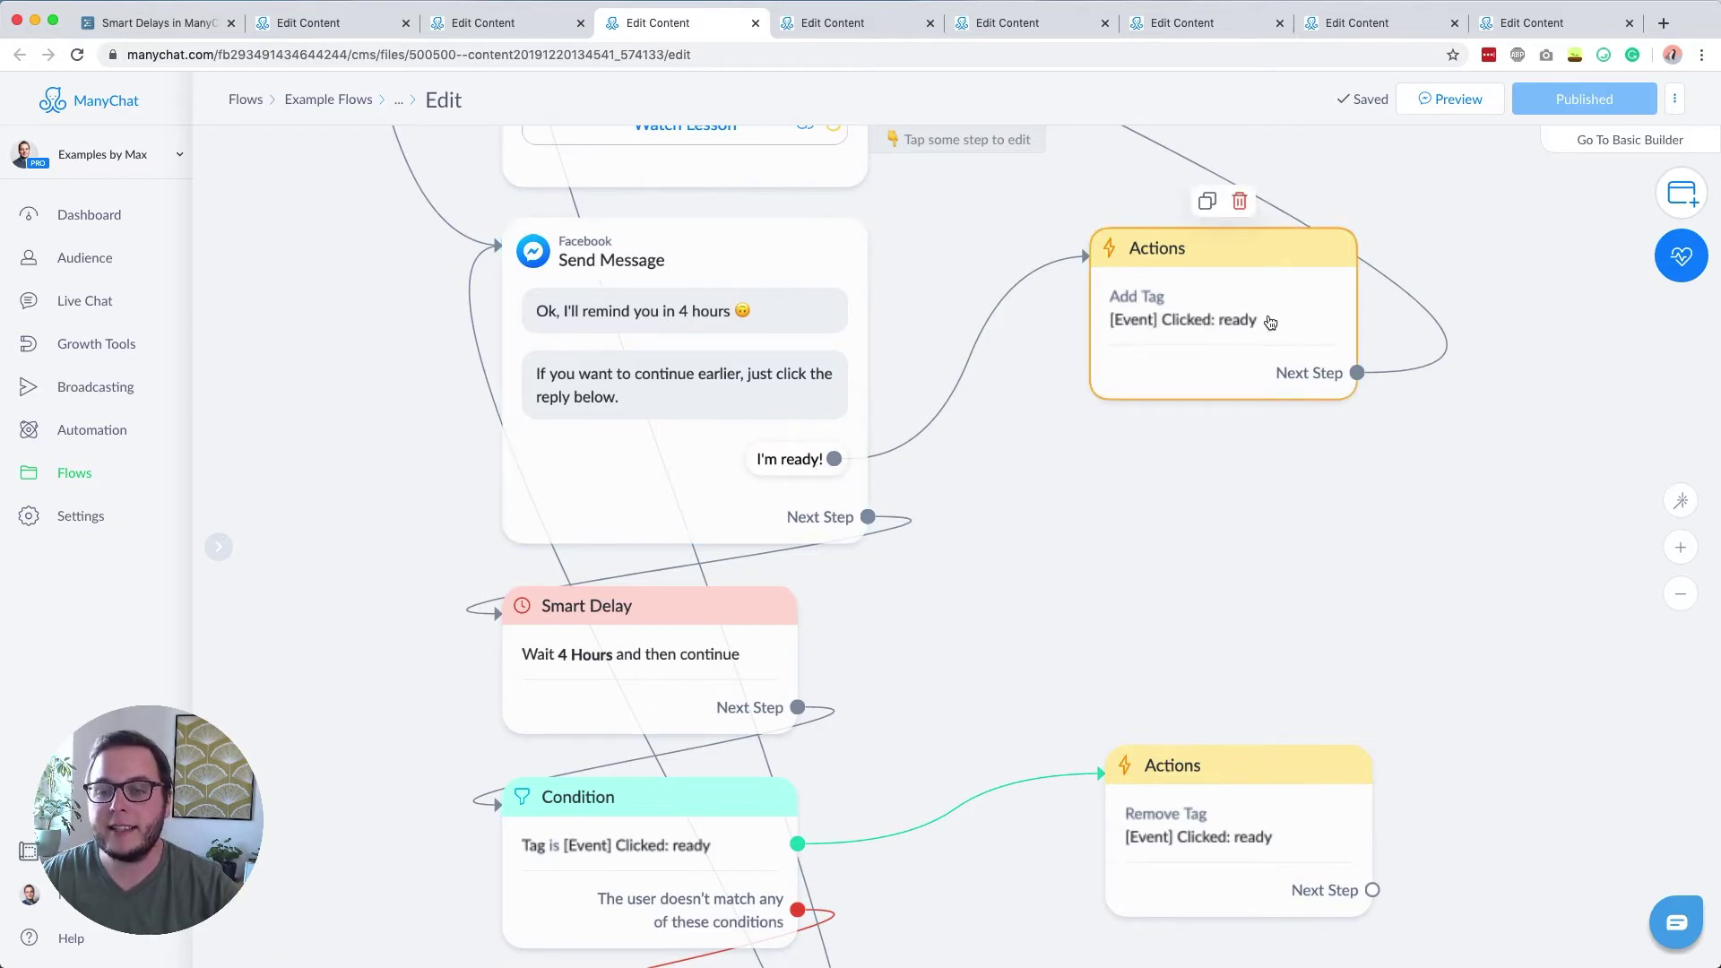
Follow the reminder message's Next Step through the 4-hour Smart Delay to the [Event] Clicked: ready Condition and its Remove Tag action
scroll(1207, 468, "left", 3)
scroll(1207, 468, "down", 3)
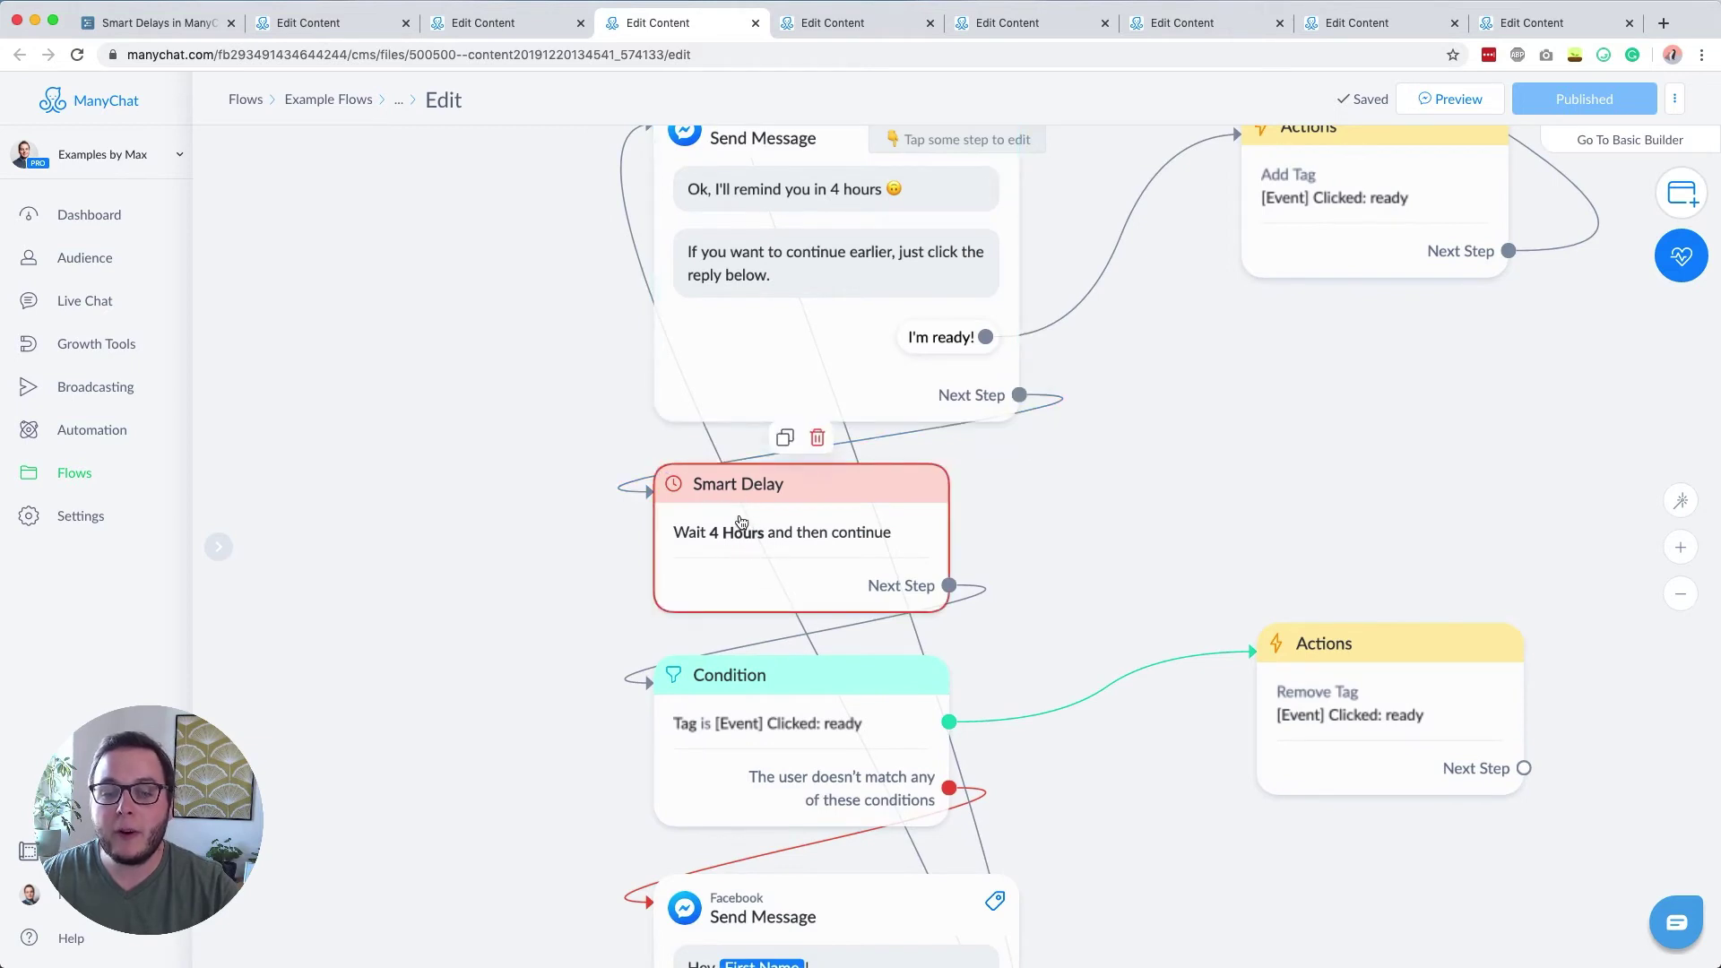
scroll(740, 523, "down", 3)
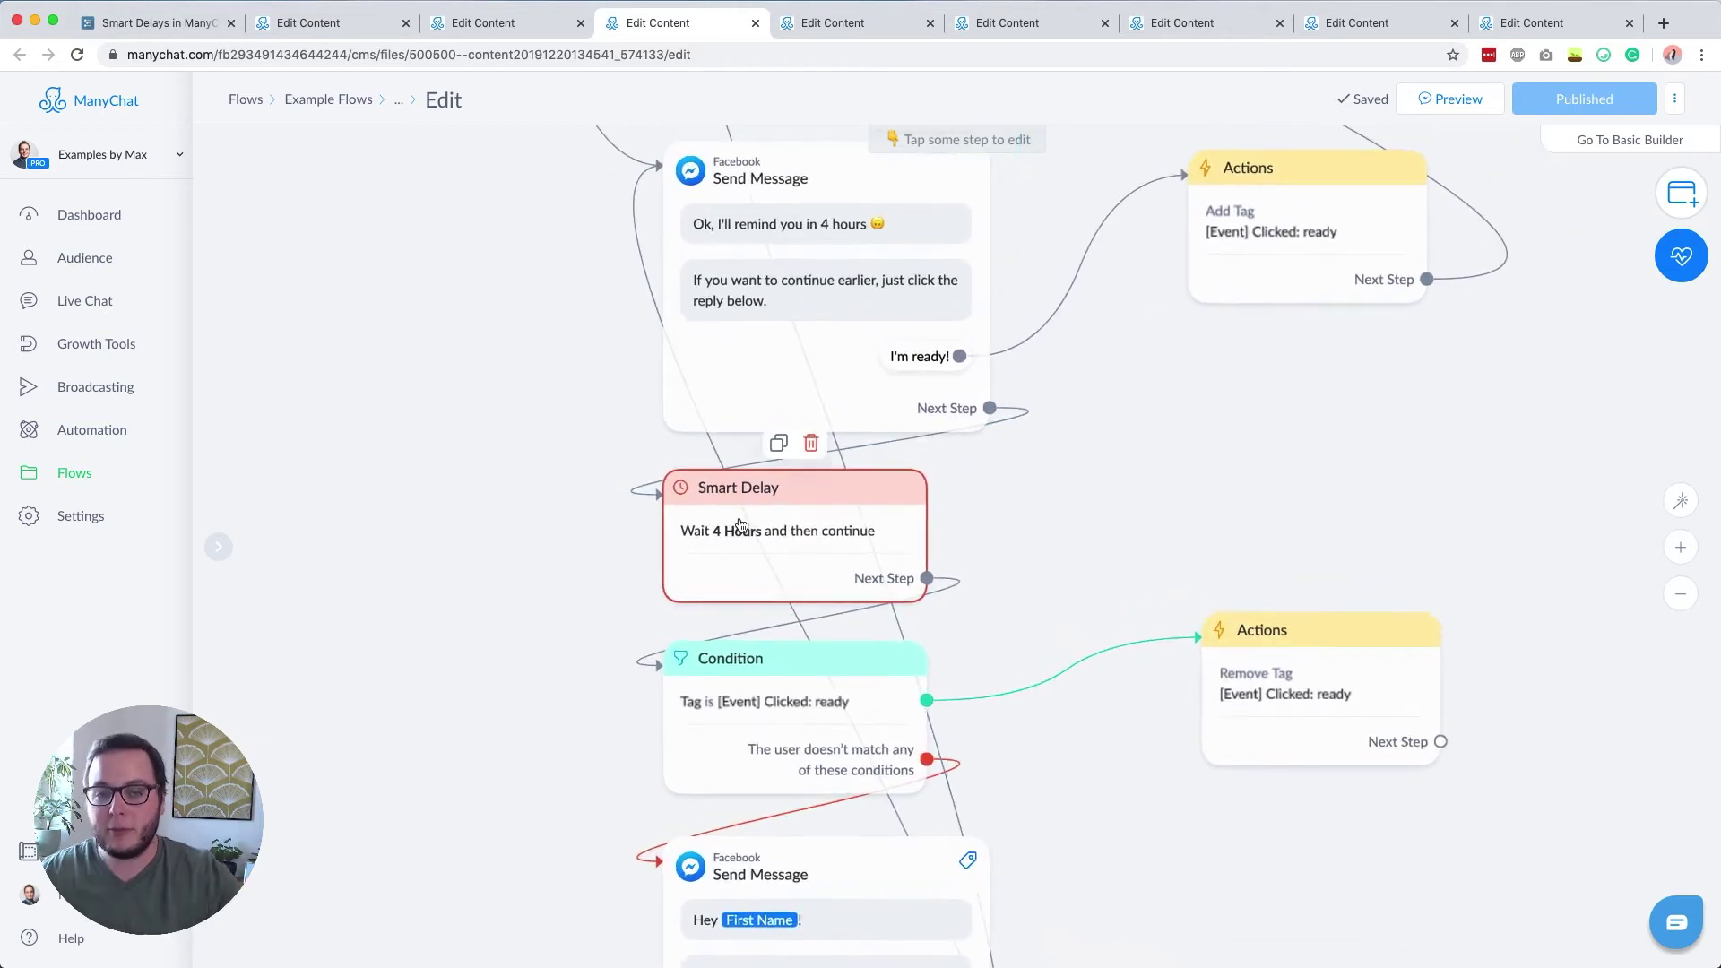
scroll(1067, 529, "down", 1)
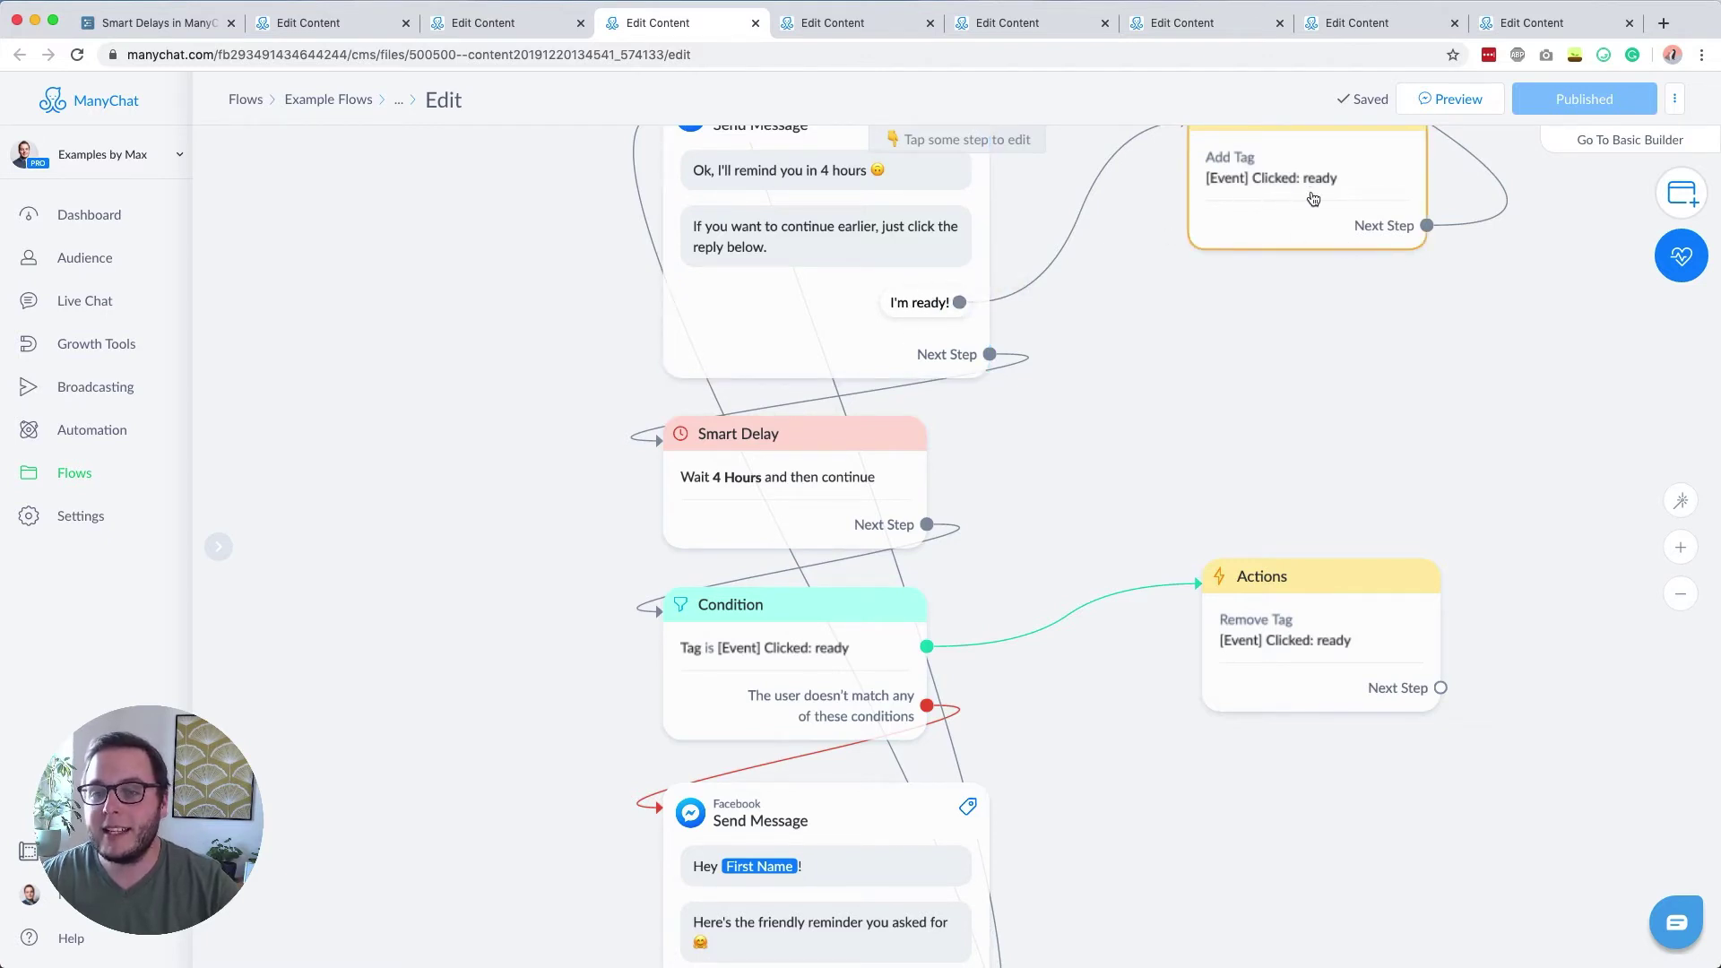
scroll(1146, 444, "down", 3)
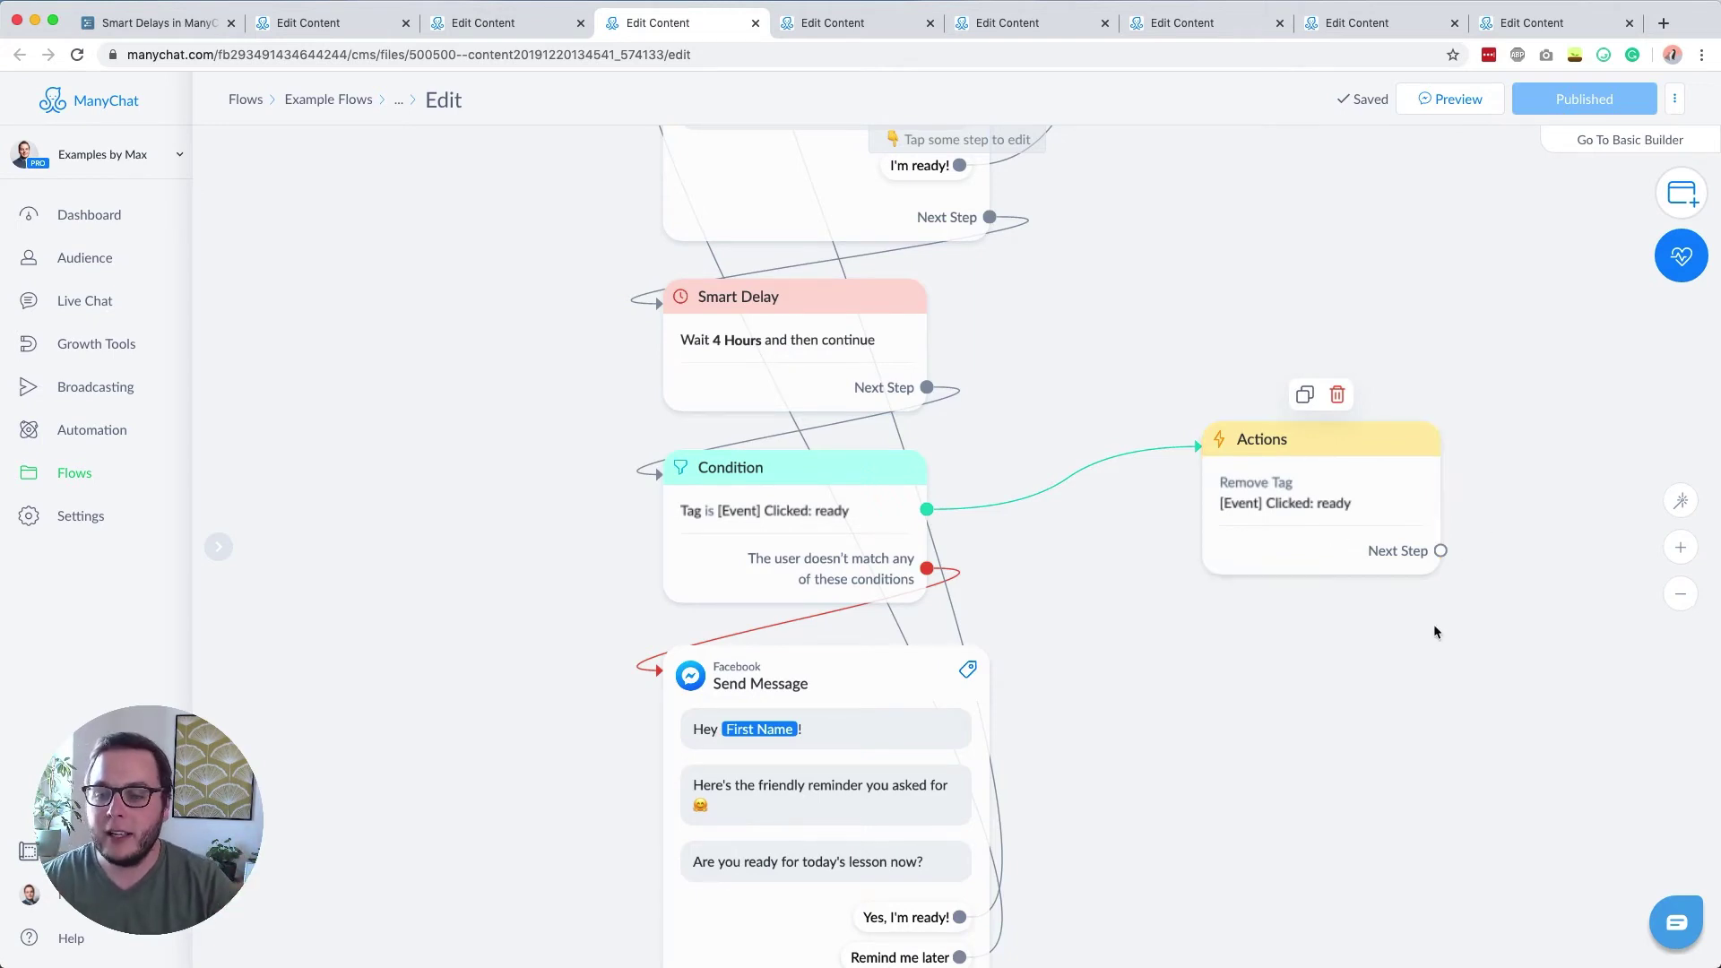
Revisit the "I'm ready!" branch and follow the Condition's non-matching branch to the friendly reminder message
left_click_drag(1525, 348, 1335, 712)
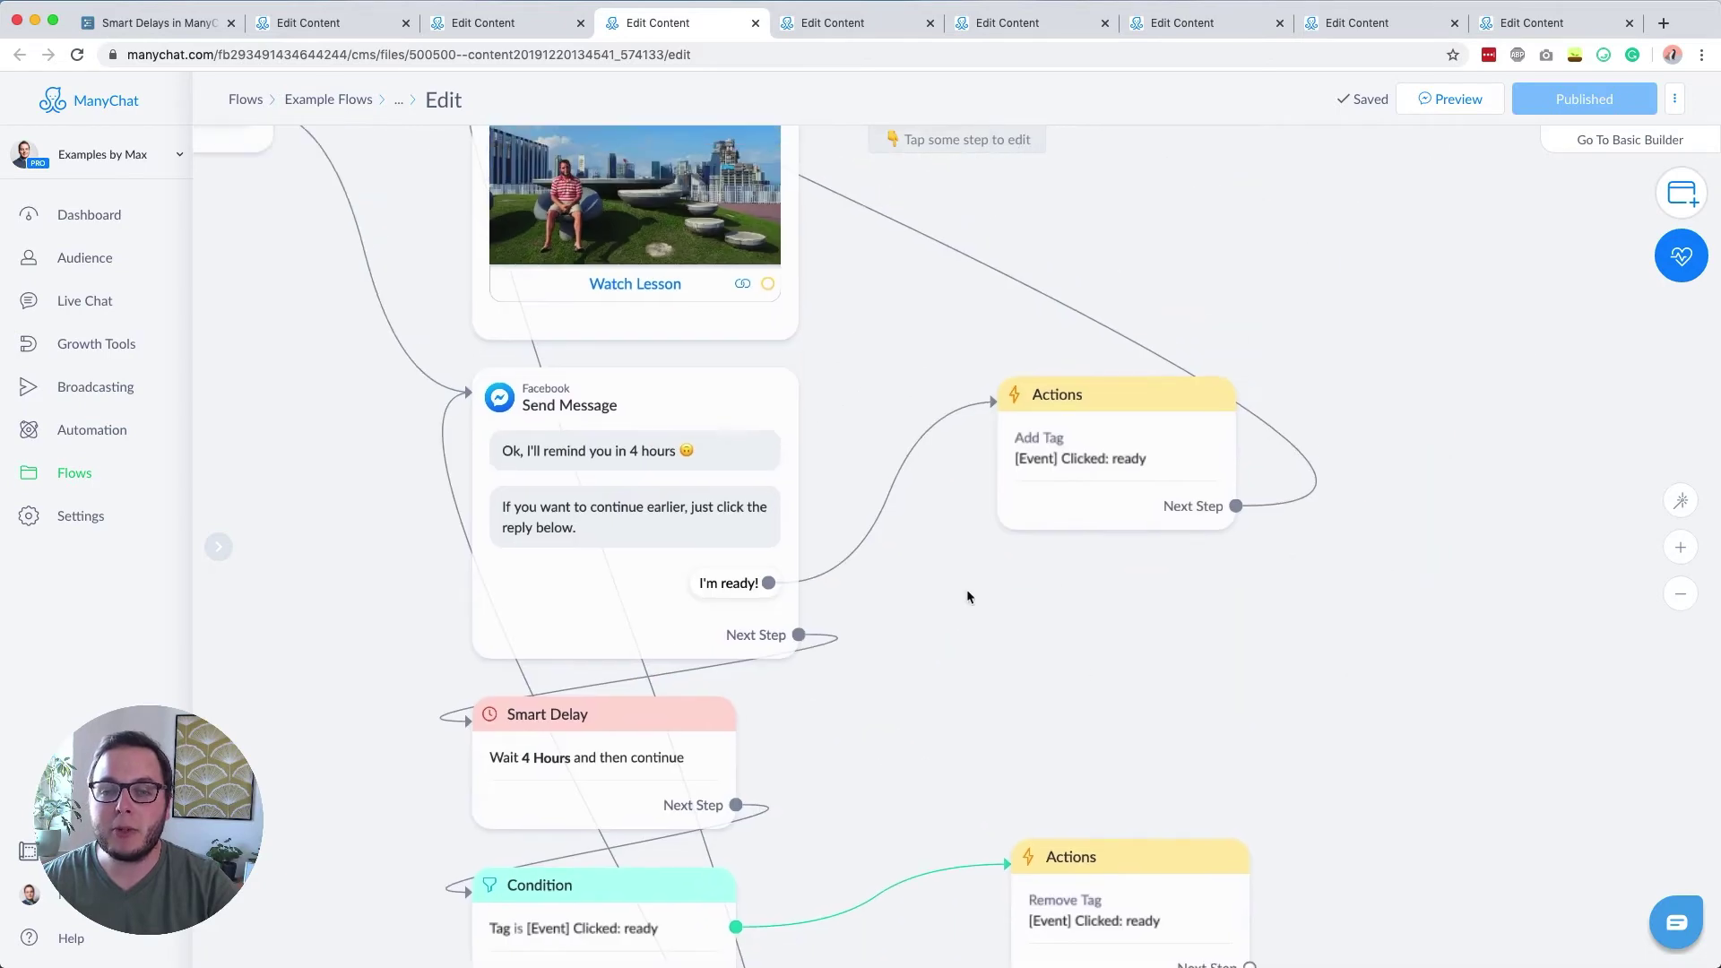
left_click_drag(1440, 834, 1476, 334)
scroll(1476, 333, "left", 5)
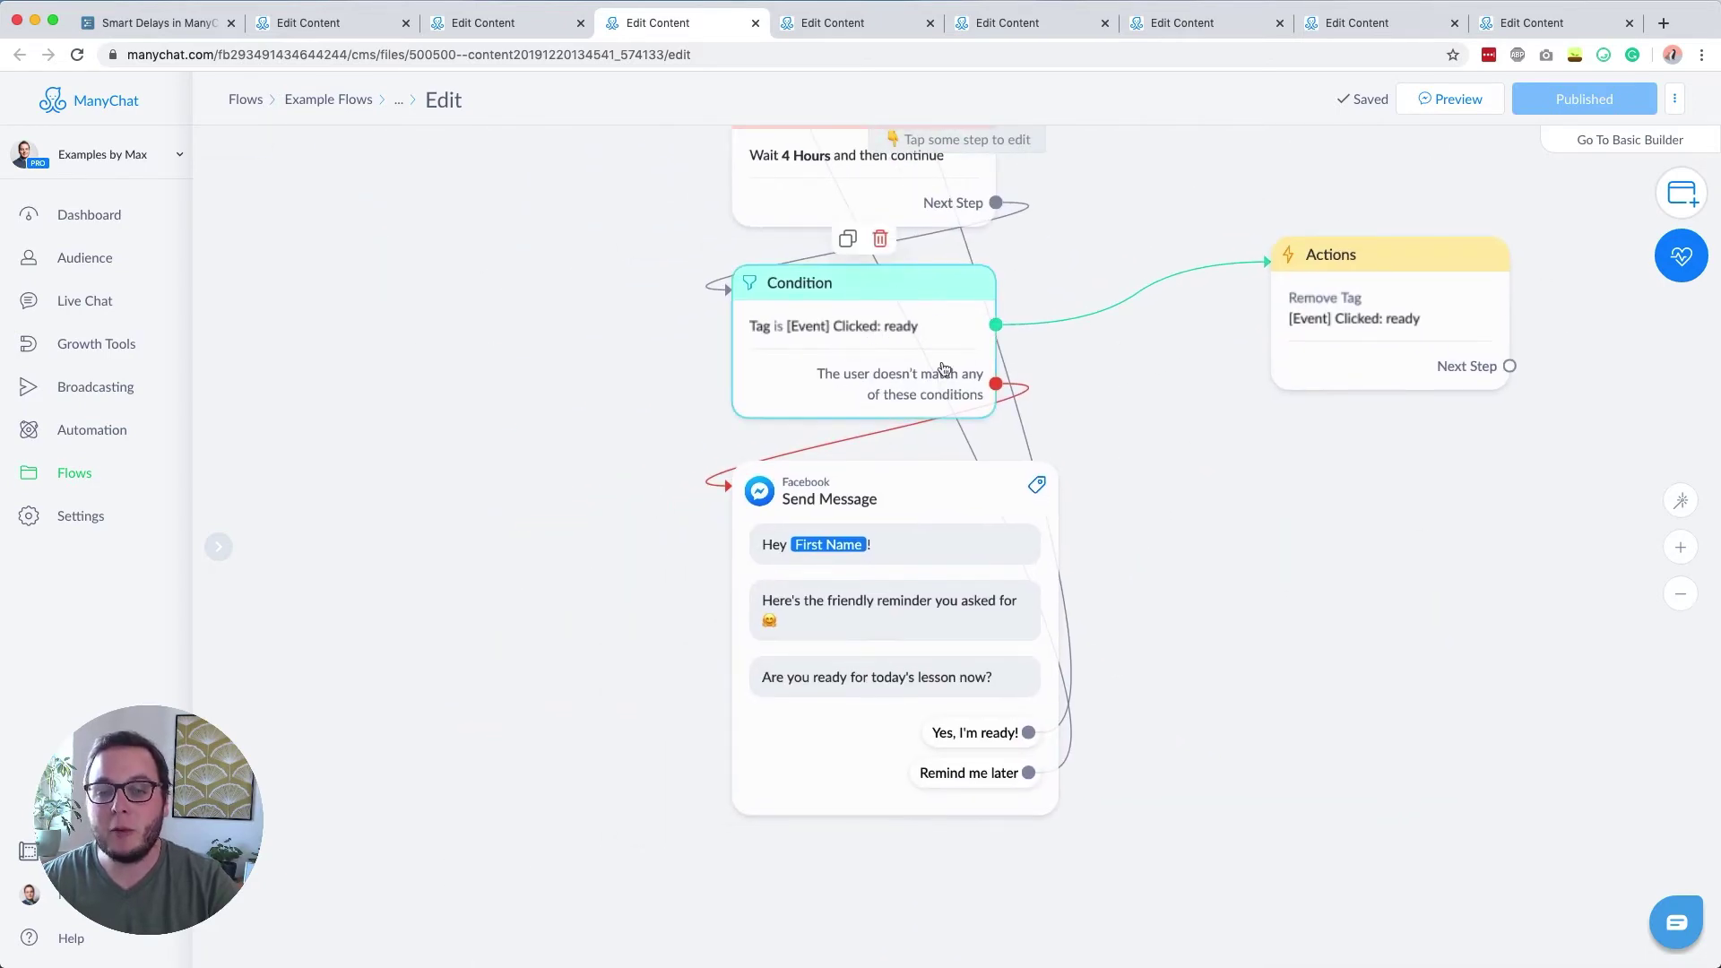
left_click_drag(1122, 228, 1081, 314)
scroll(1267, 704, "down", 3)
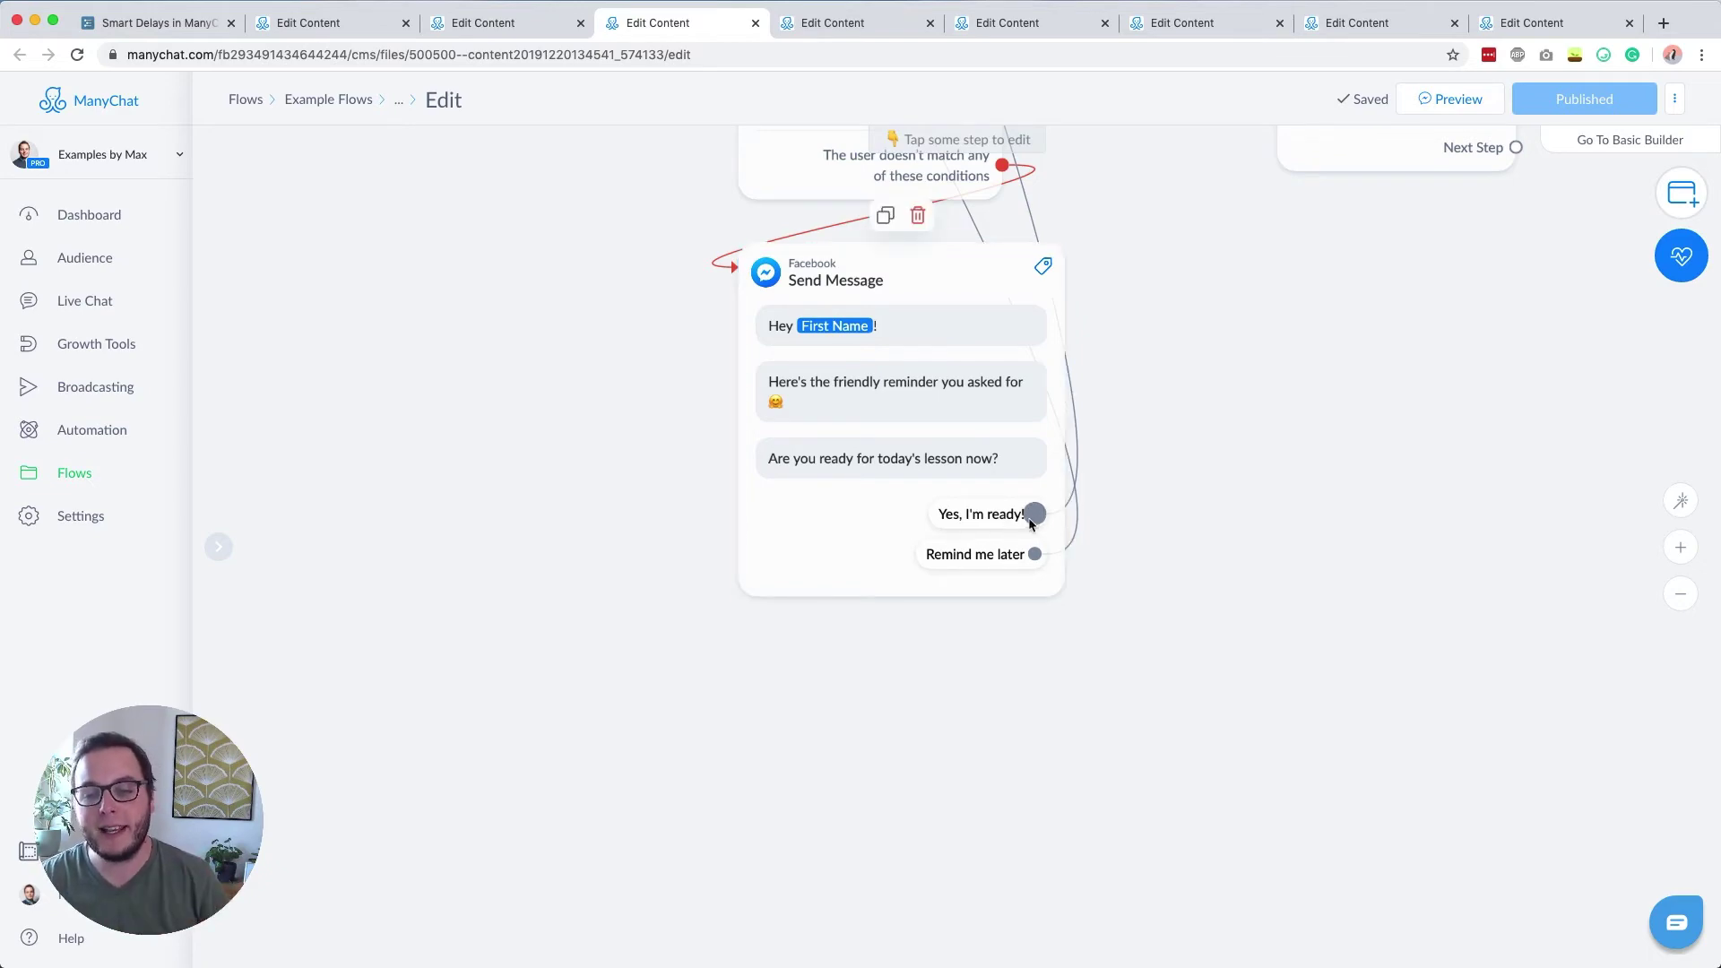
Trace where the friendly reminder's "Yes, I'm ready!" and "Remind me later" replies lead back in the flow
left_click_drag(1249, 385, 1262, 736)
scroll(1262, 736, "down", 5)
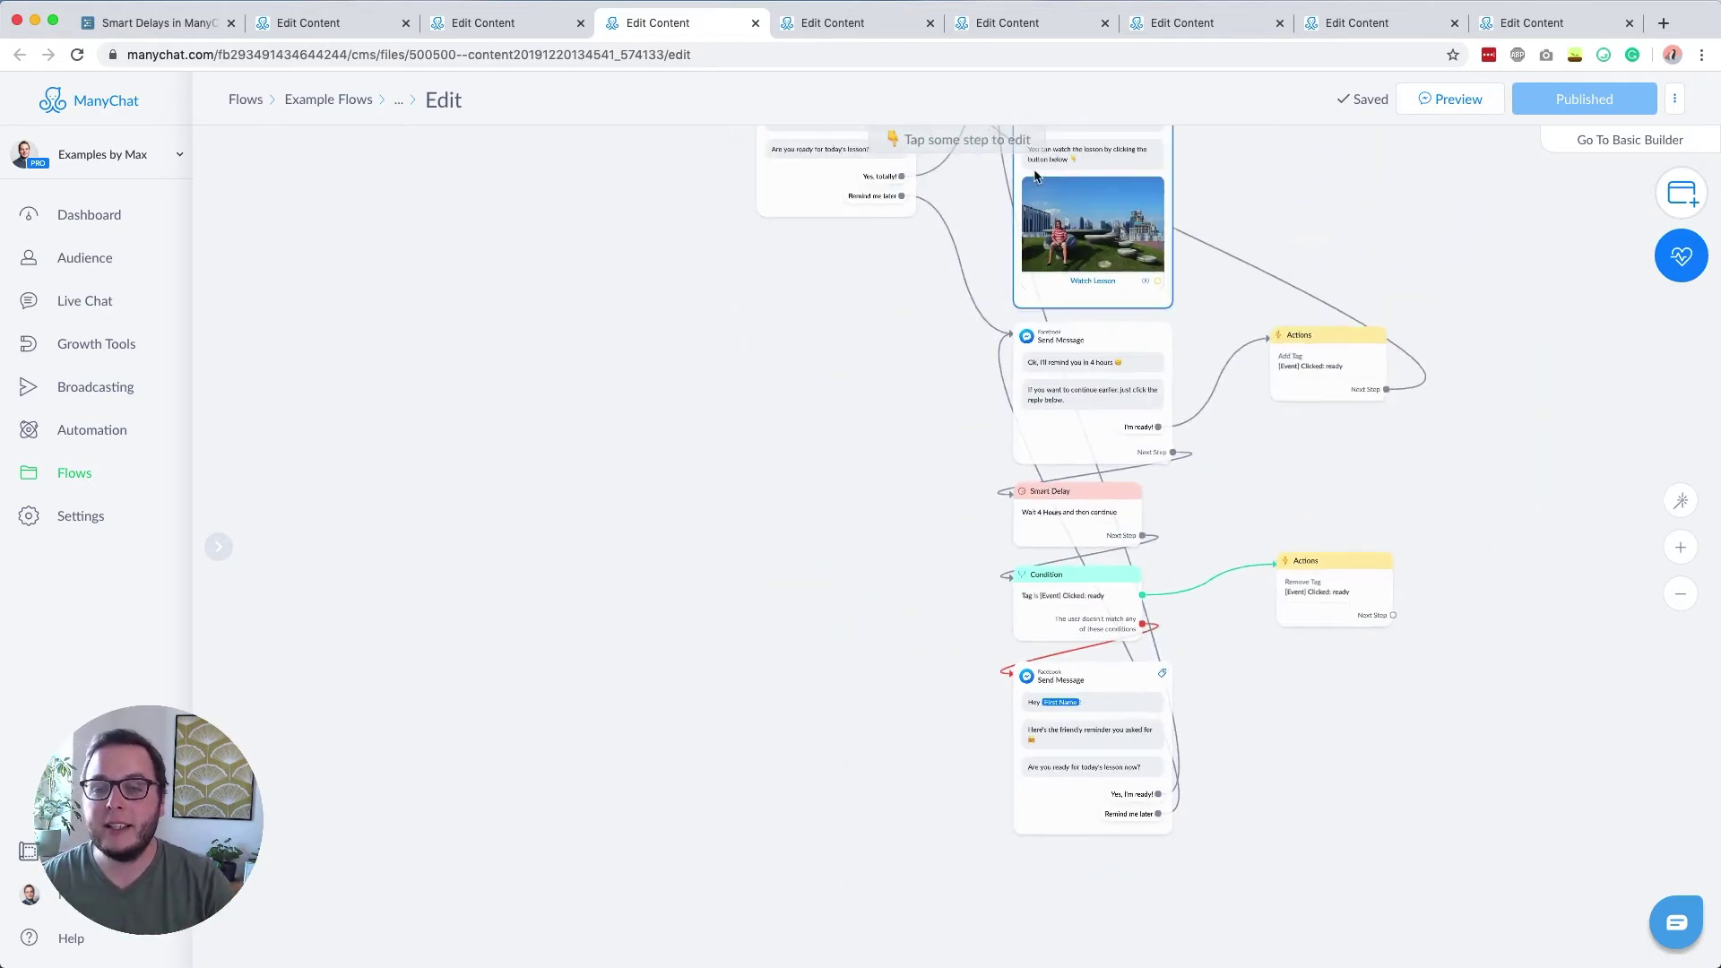
scroll(1301, 814, "down", 3)
scroll(1062, 535, "up", 5)
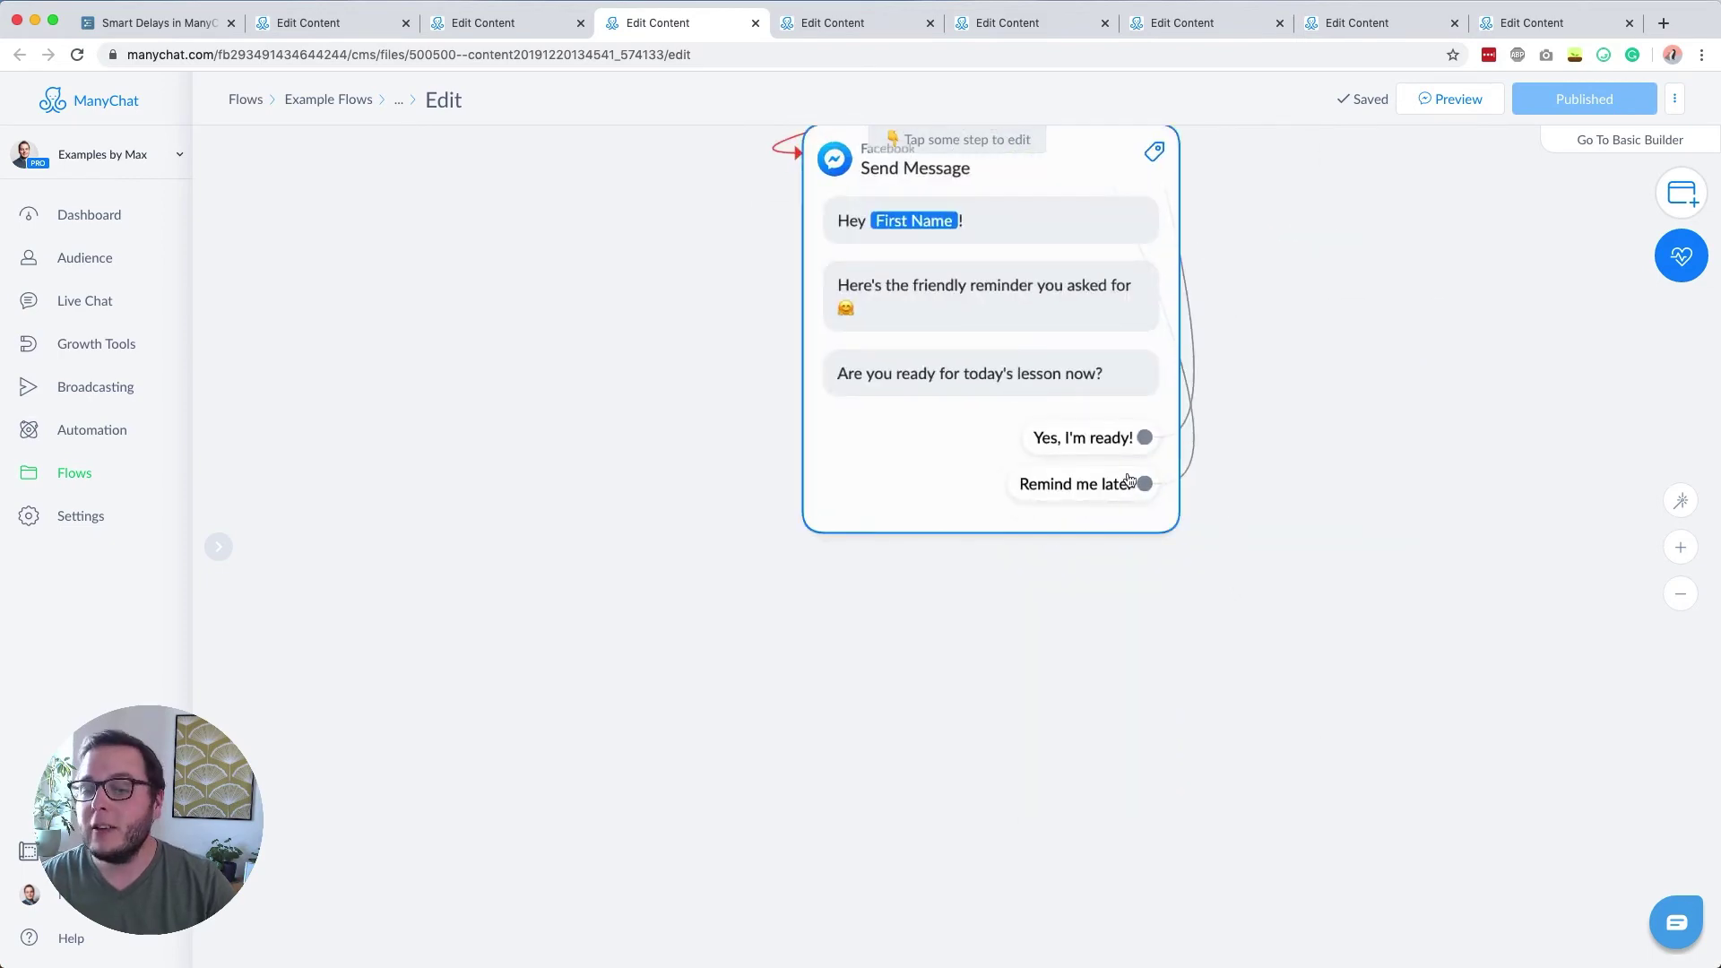
scroll(1247, 761, "down", 5)
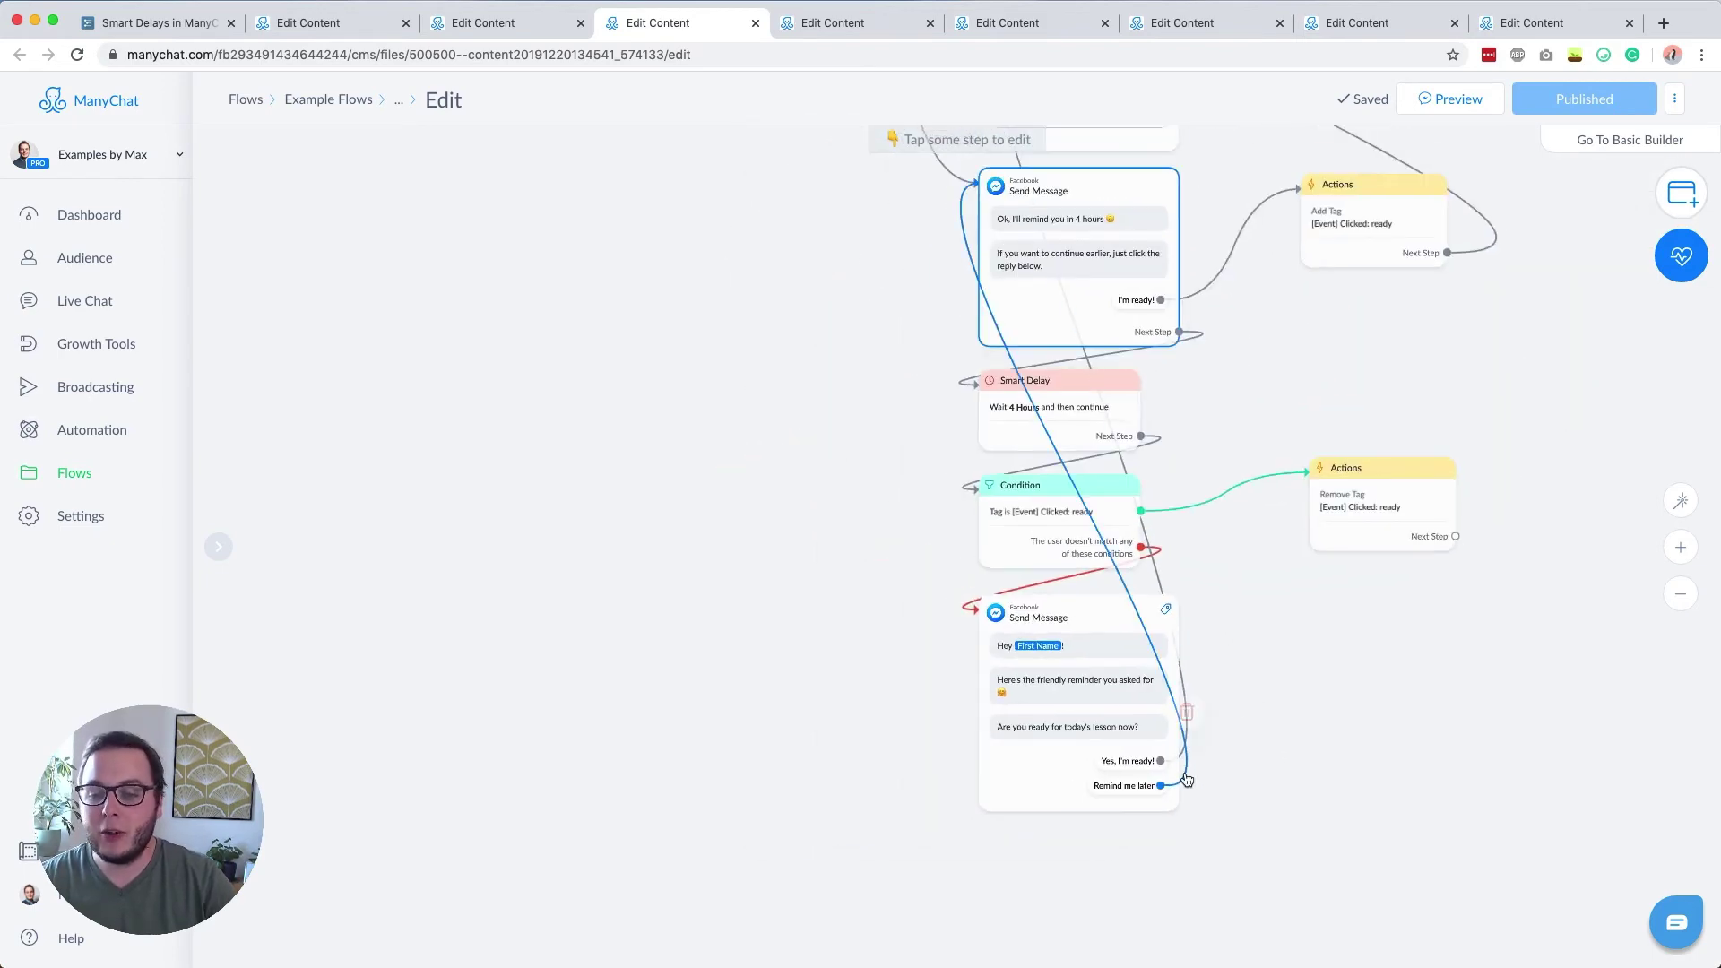
left_click(1058, 331)
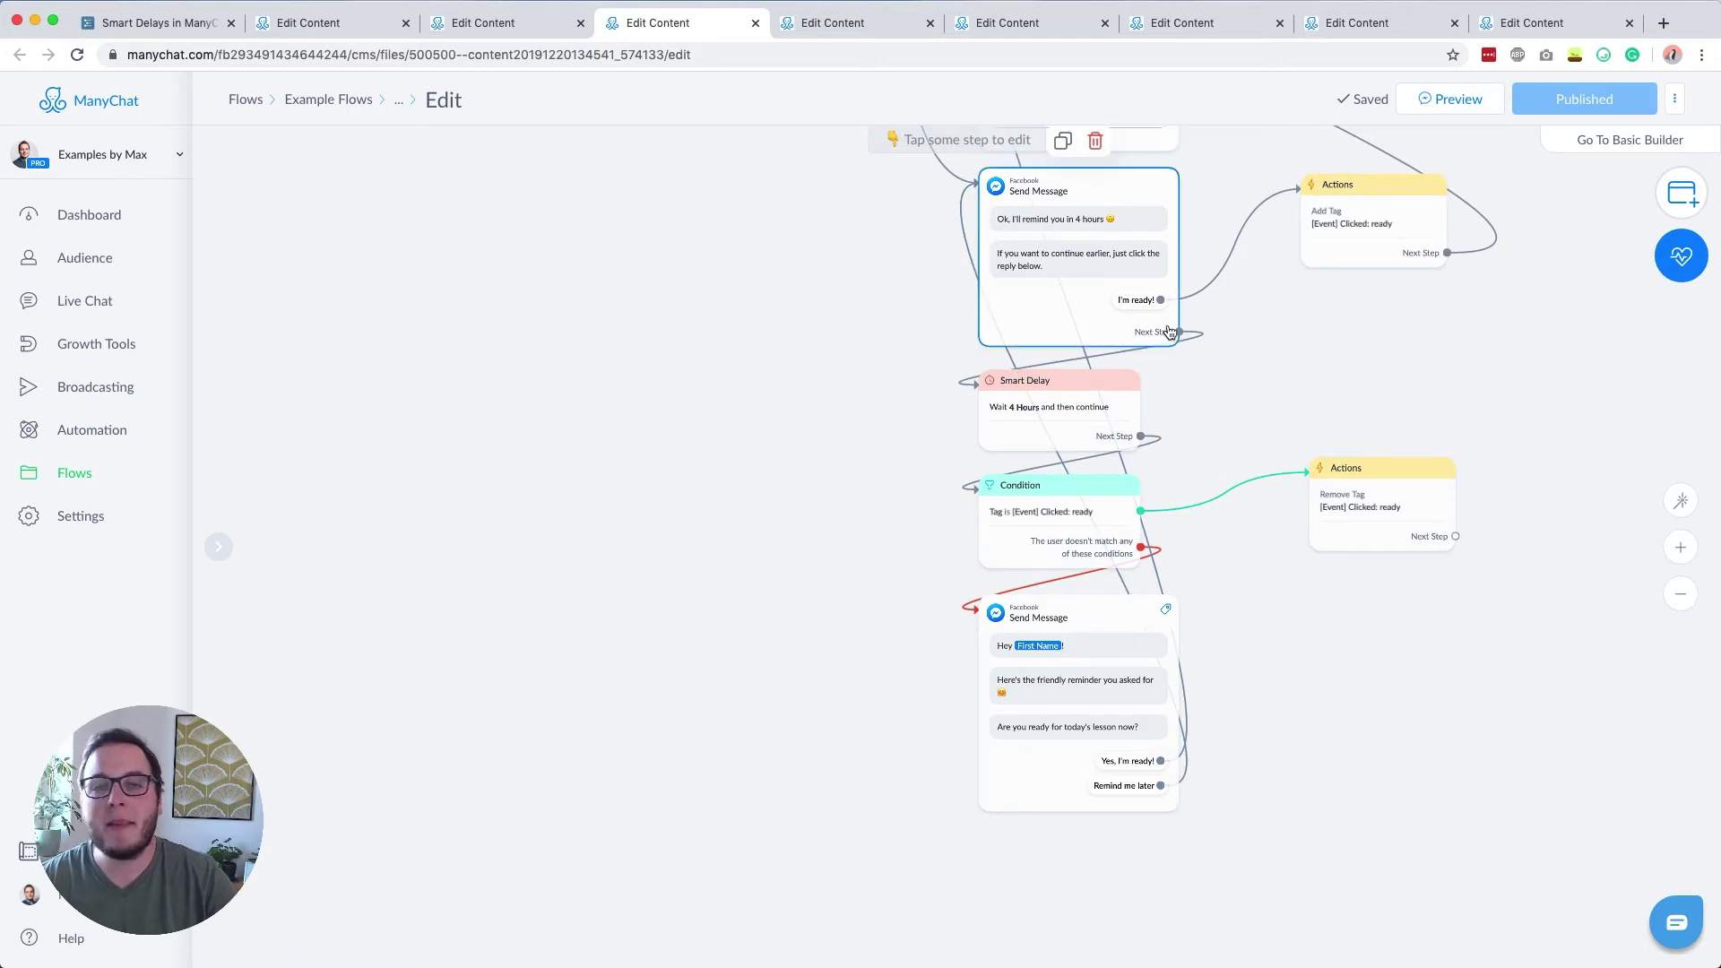
Review the overall layout of the automated reminders flow, from the opening question to the friendly reminder message
left_click_drag(702, 487, 690, 643)
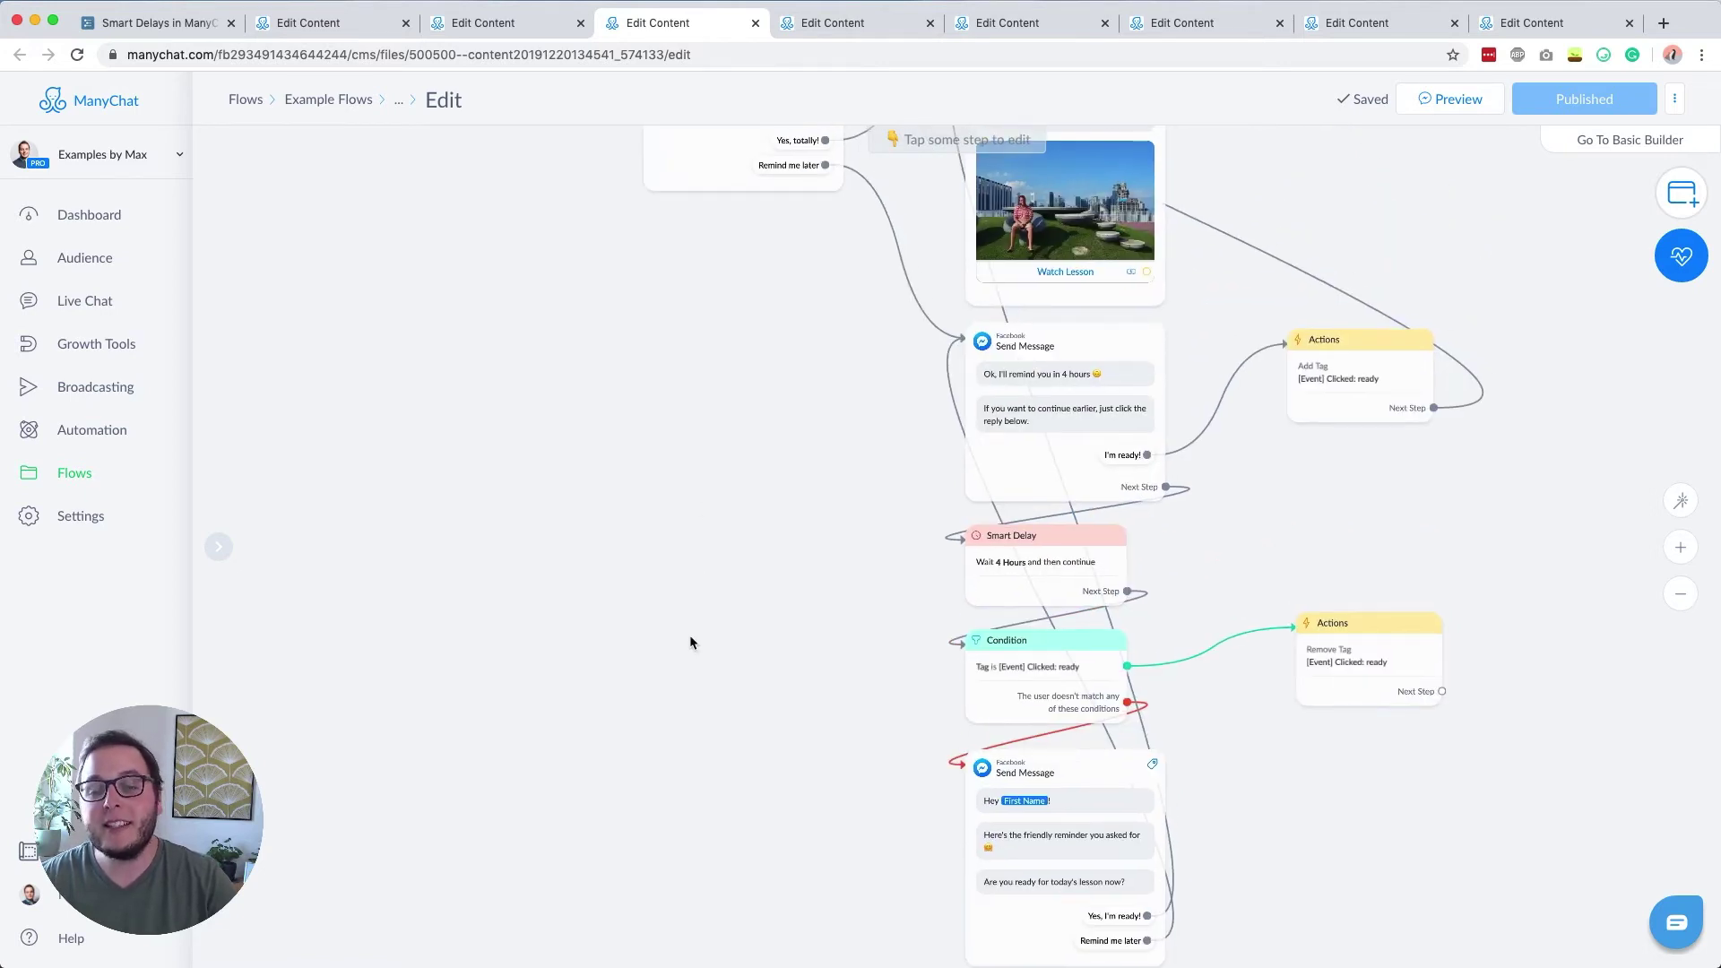
scroll(690, 643, "down", 2)
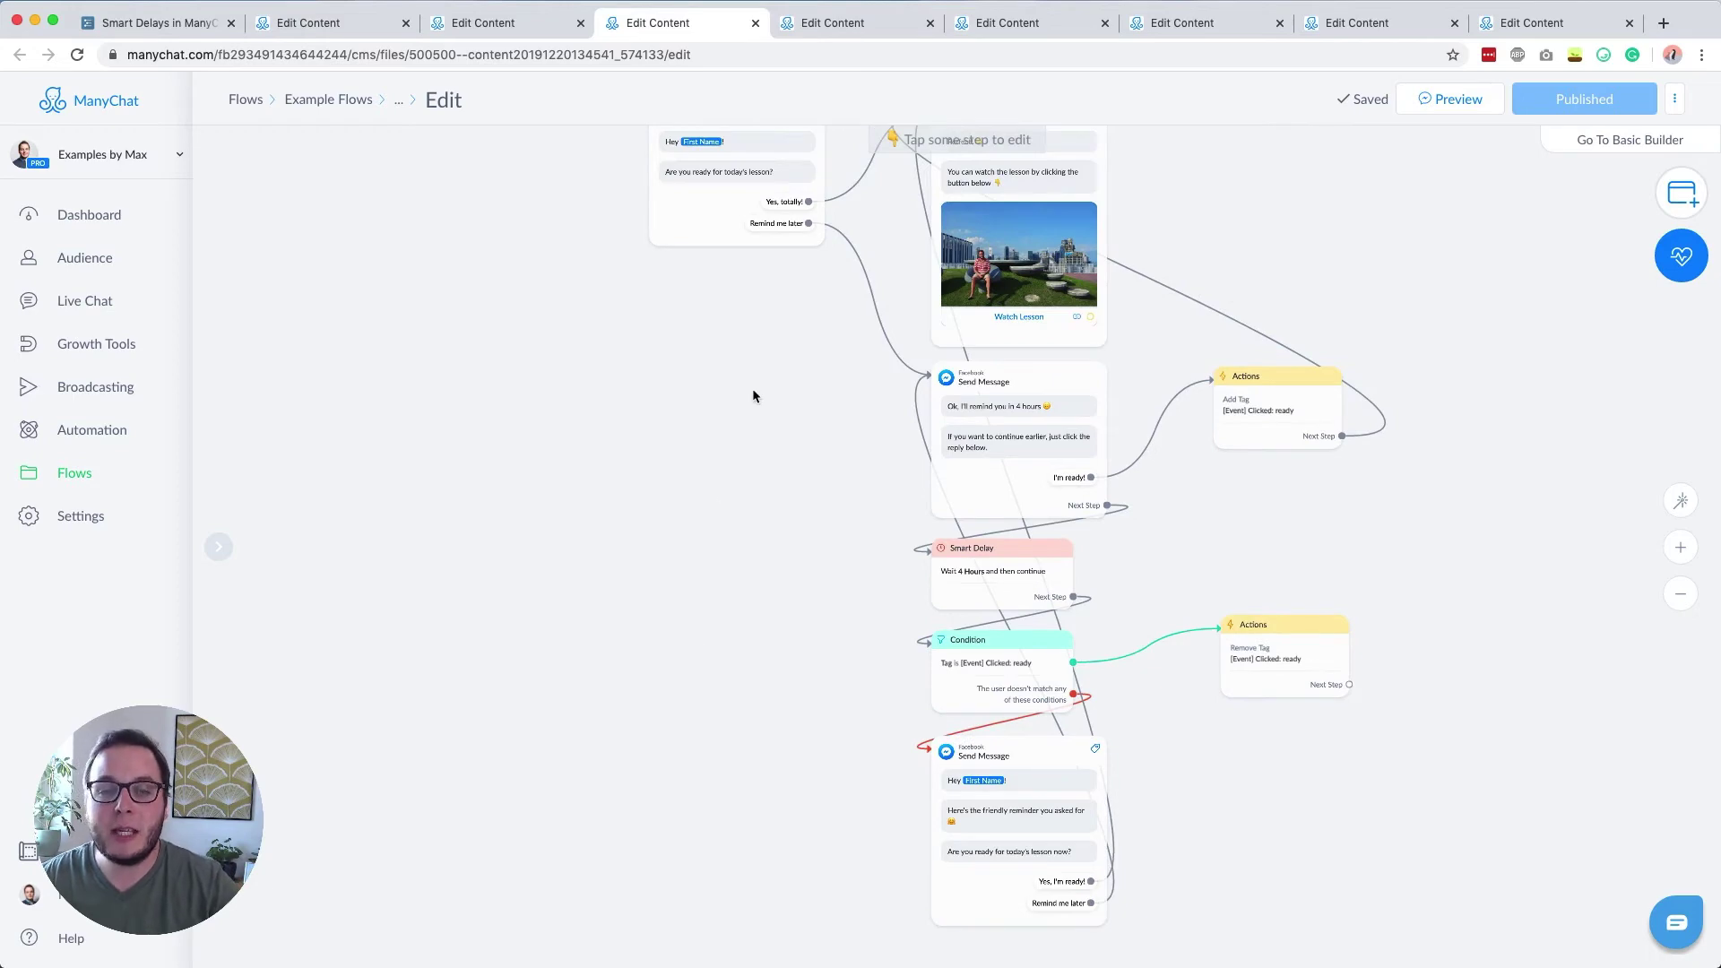
left_click_drag(751, 389, 735, 572)
scroll(719, 468, "up", 2)
scroll(721, 475, "up", 1)
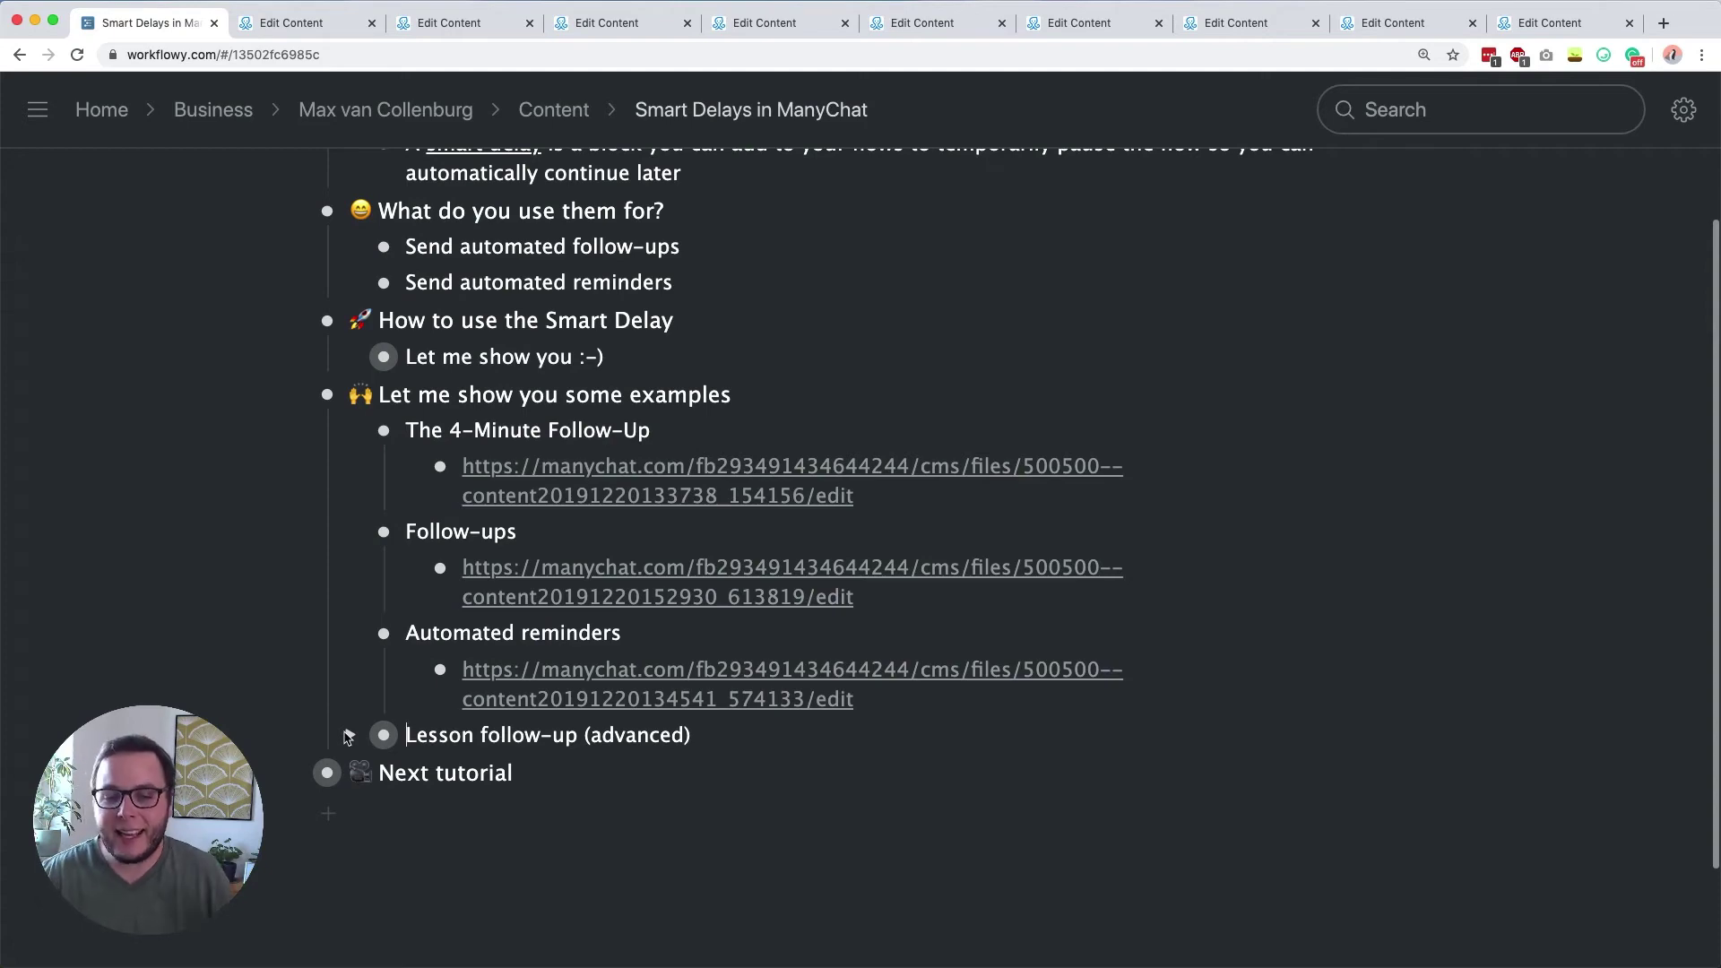
Expand Lesson follow-up (advanced) in the WorkFlowy outline and switch to its example flow in ManyChat
left_click(348, 735)
left_click(419, 30)
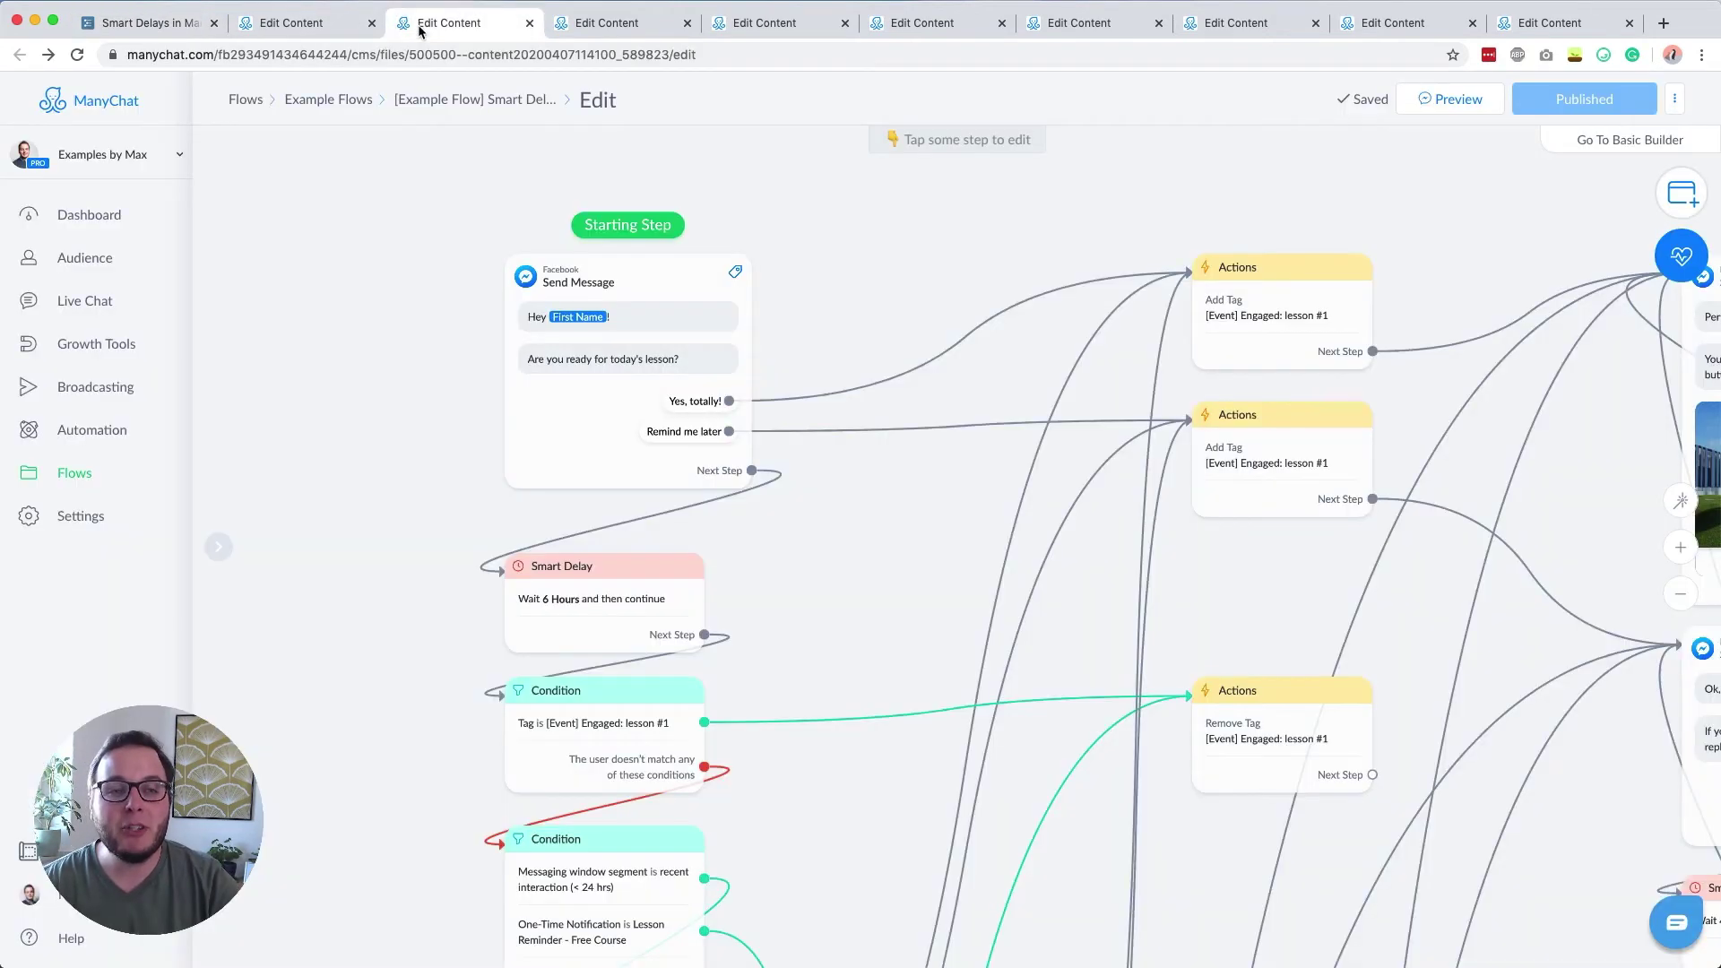
scroll(402, 408, "down", 1)
Examine the advanced flow's starting message, its reply branches, the 6-hour Smart Delay, and the two Conditions below it
left_click(652, 377)
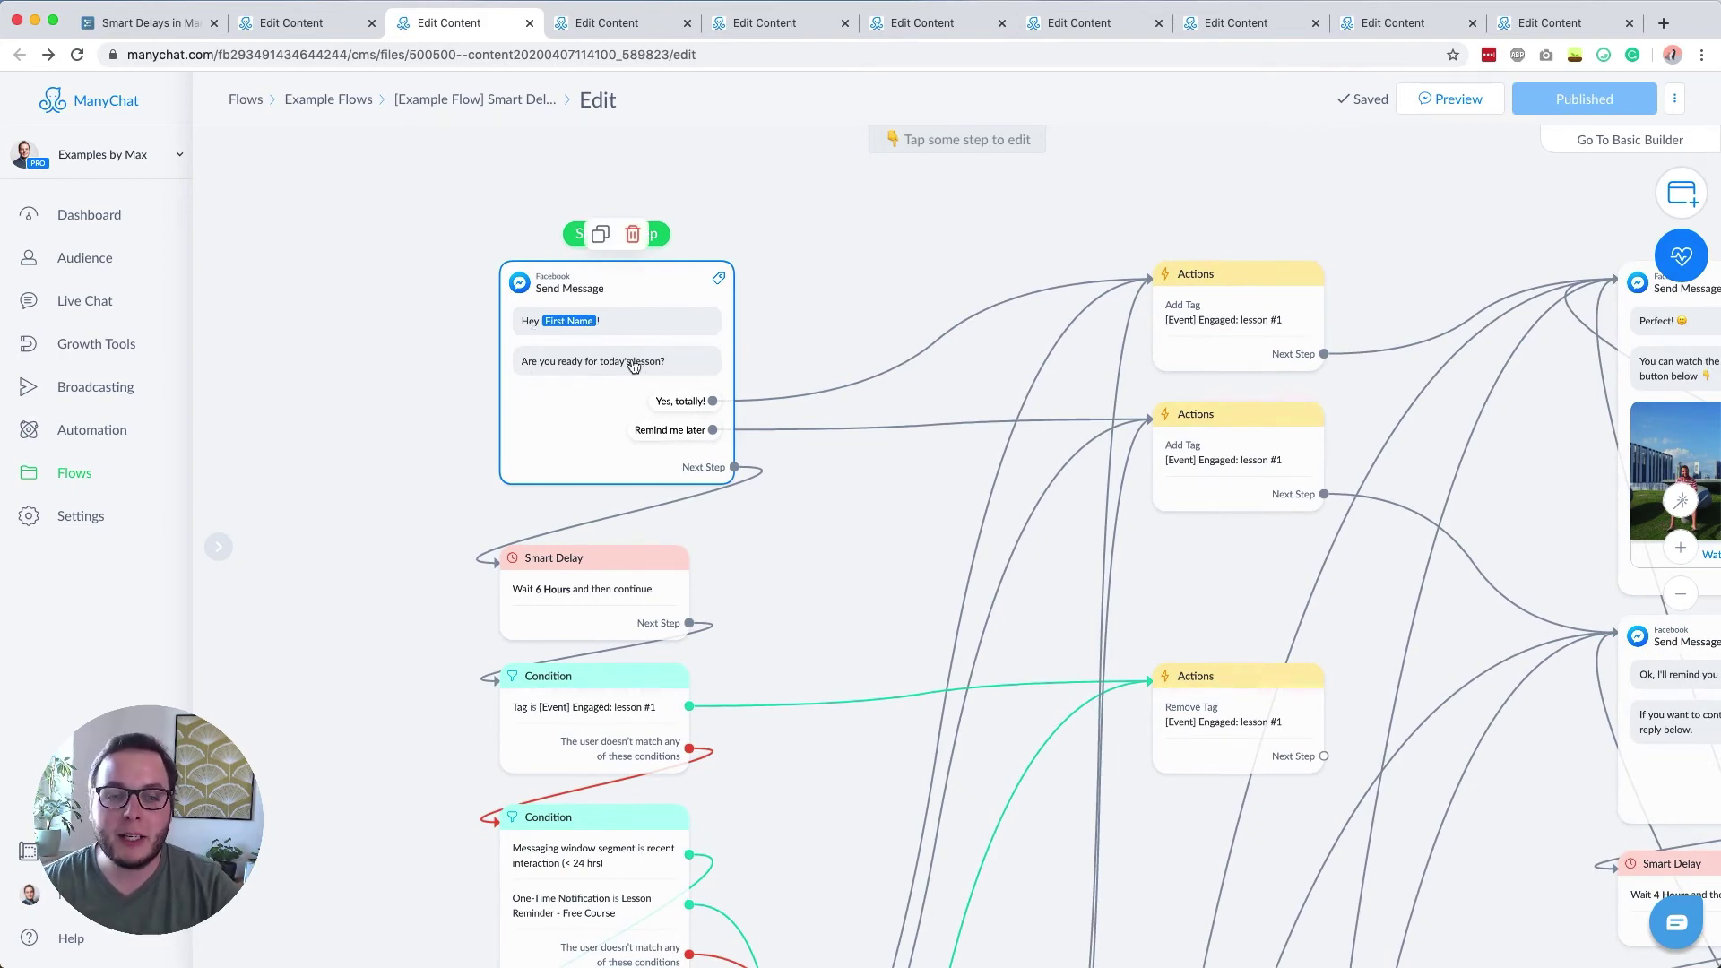
left_click_drag(829, 289, 583, 285)
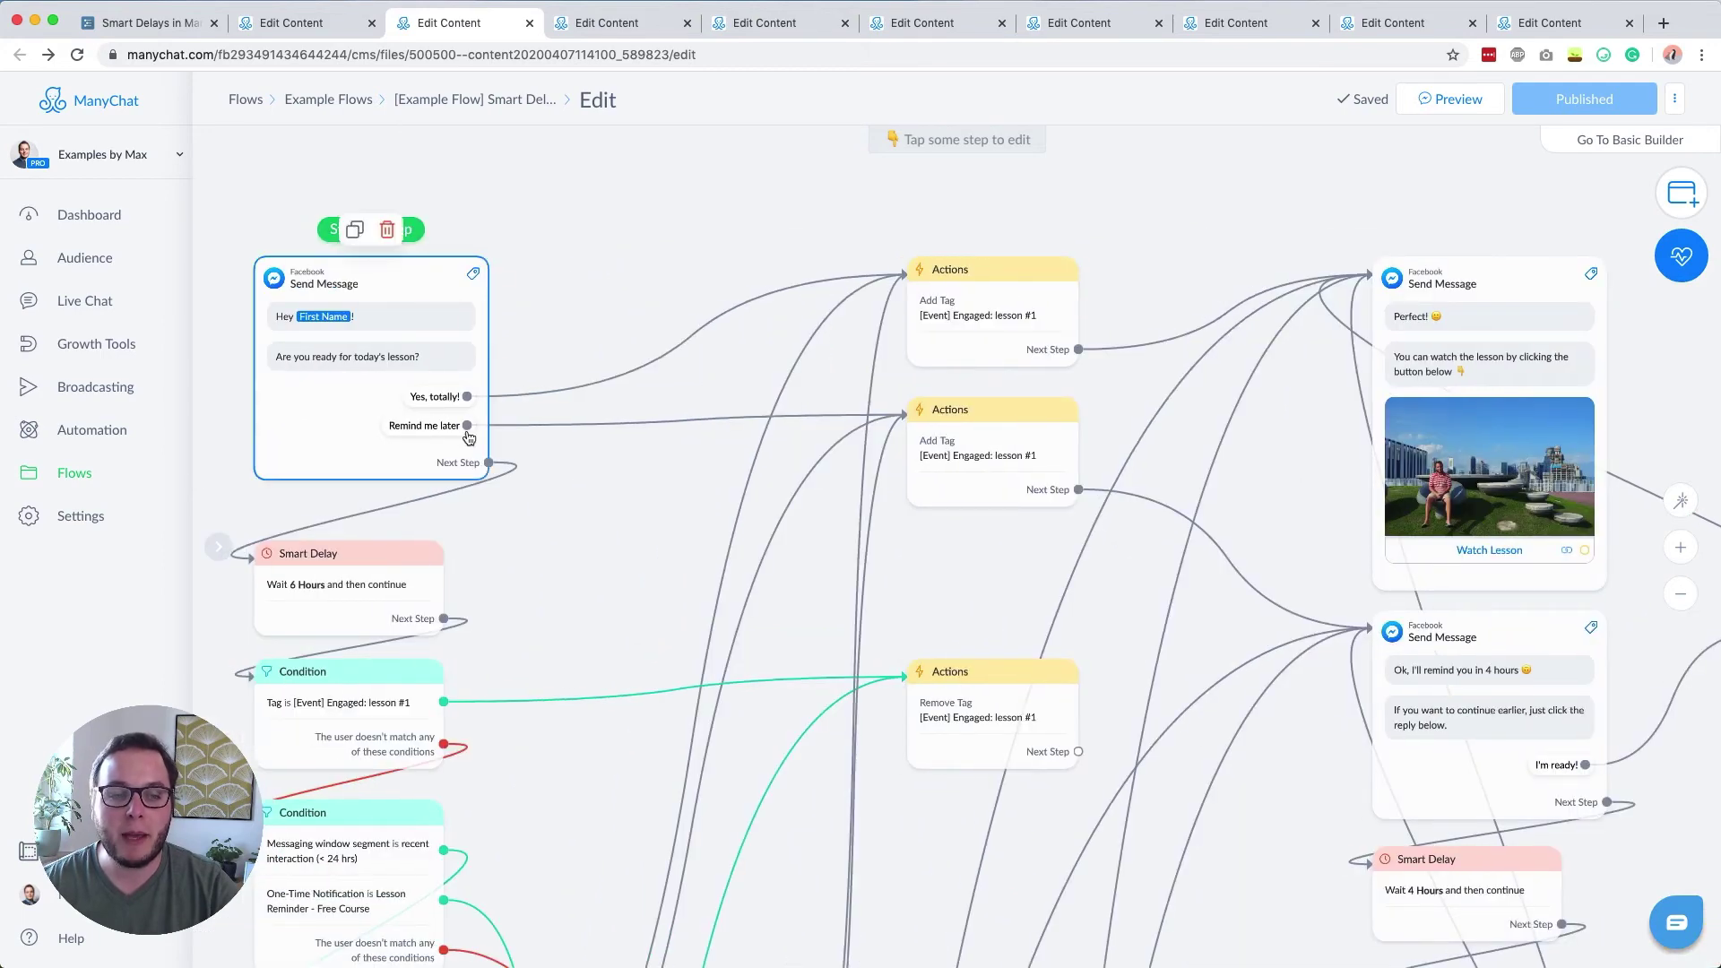
left_click_drag(524, 592, 726, 542)
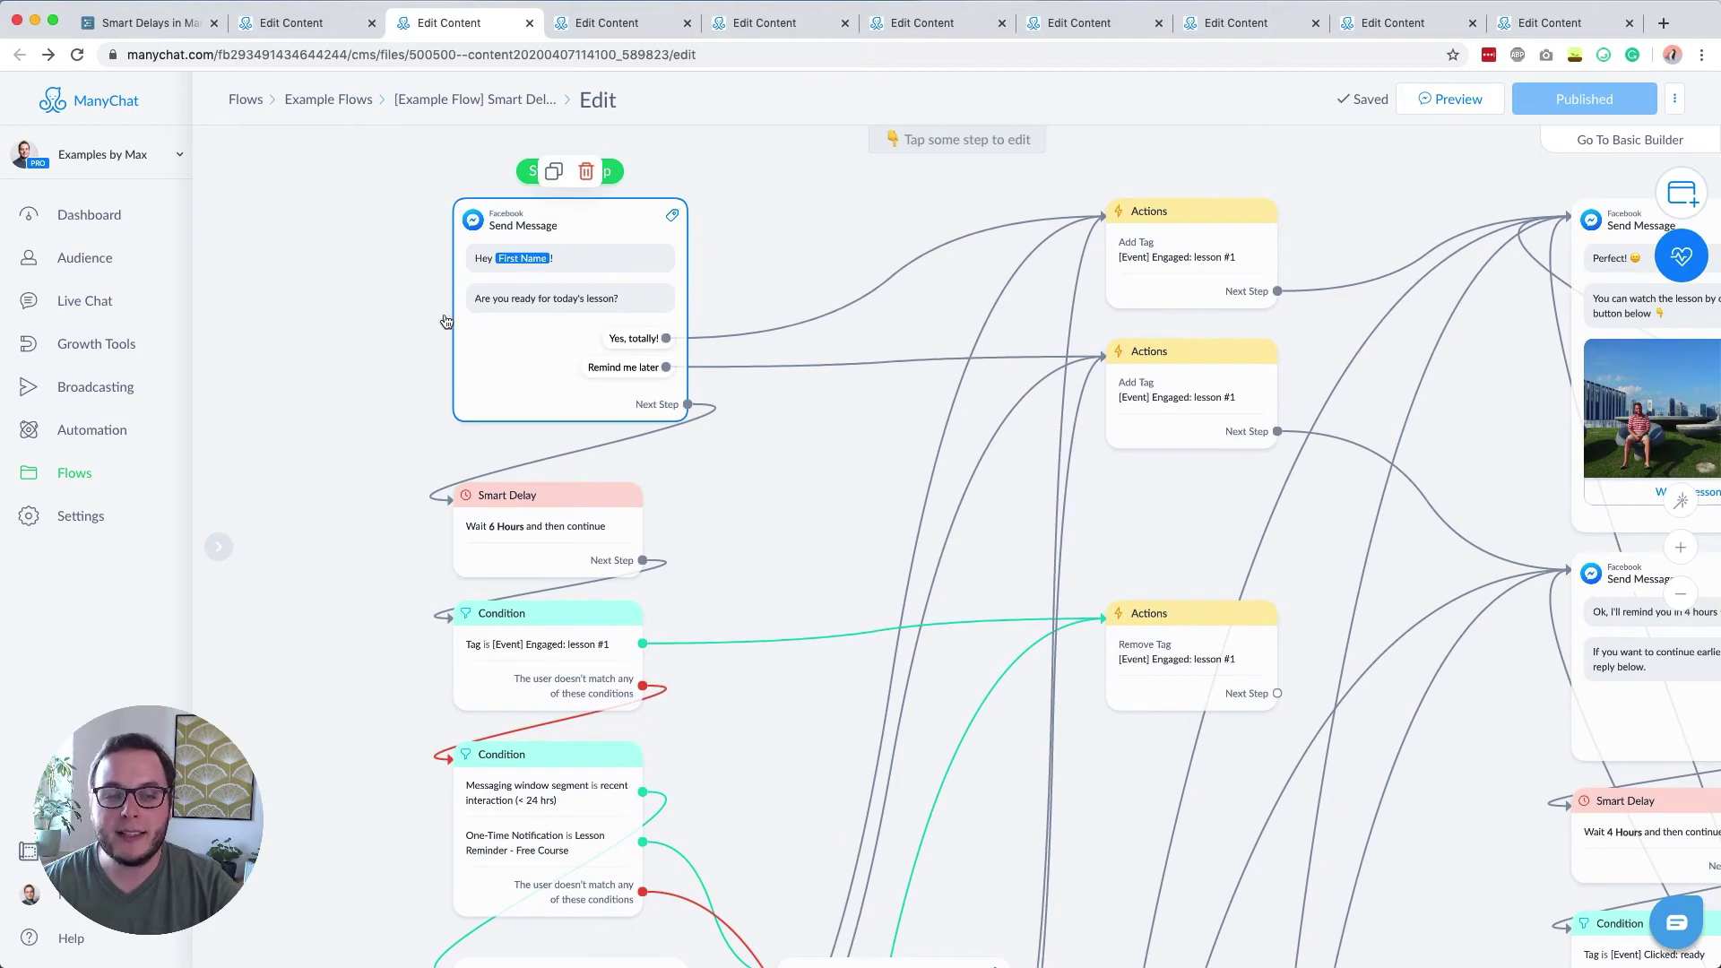
left_click_drag(312, 446, 312, 358)
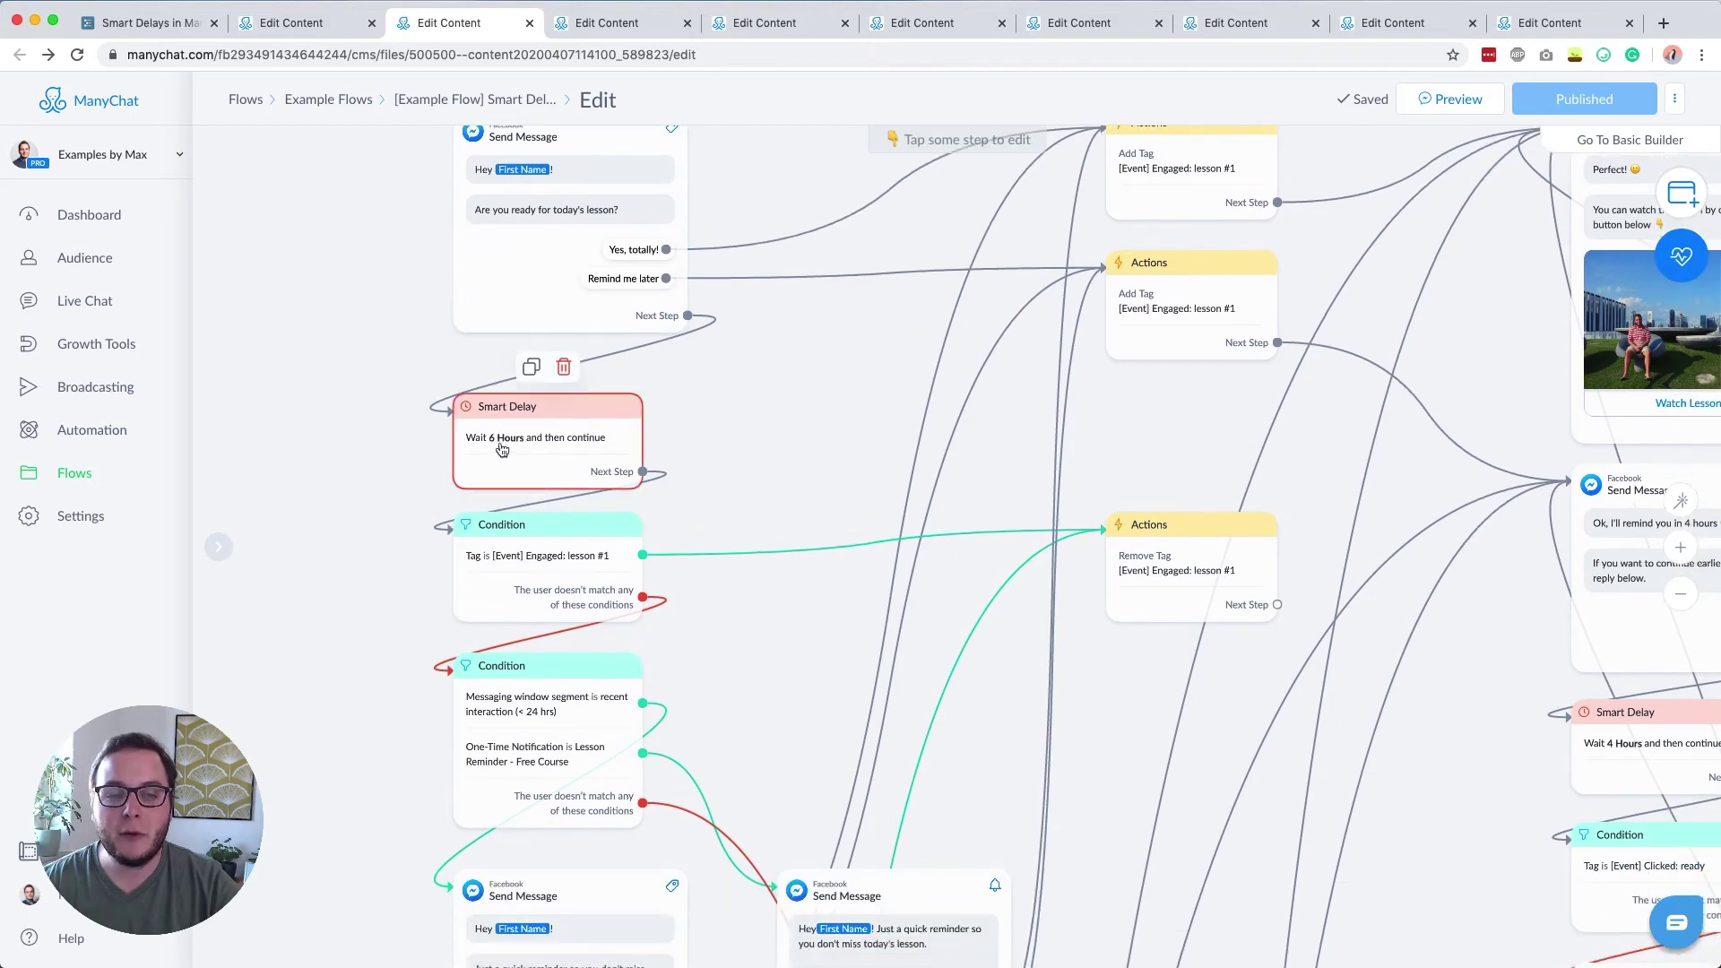
left_click_drag(401, 535, 441, 190)
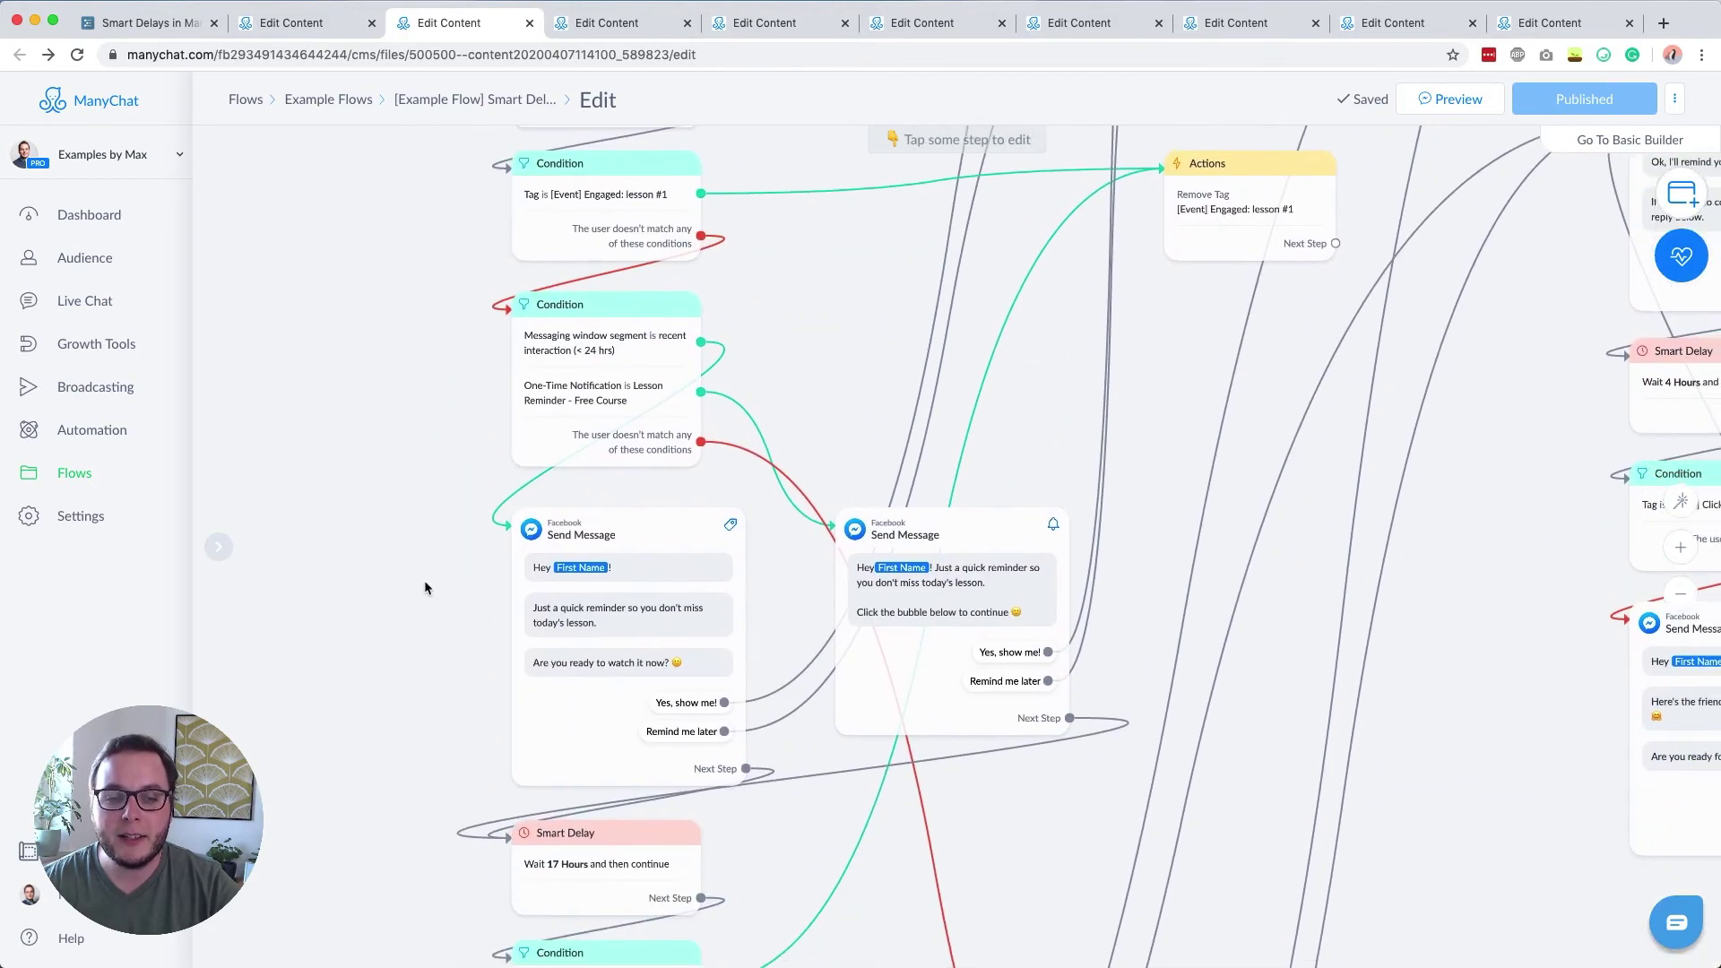
Inspect the two quick-reminder messages up close and how they relate to the Conditions above them
scroll(422, 583, "up", 5)
scroll(423, 583, "down", 3)
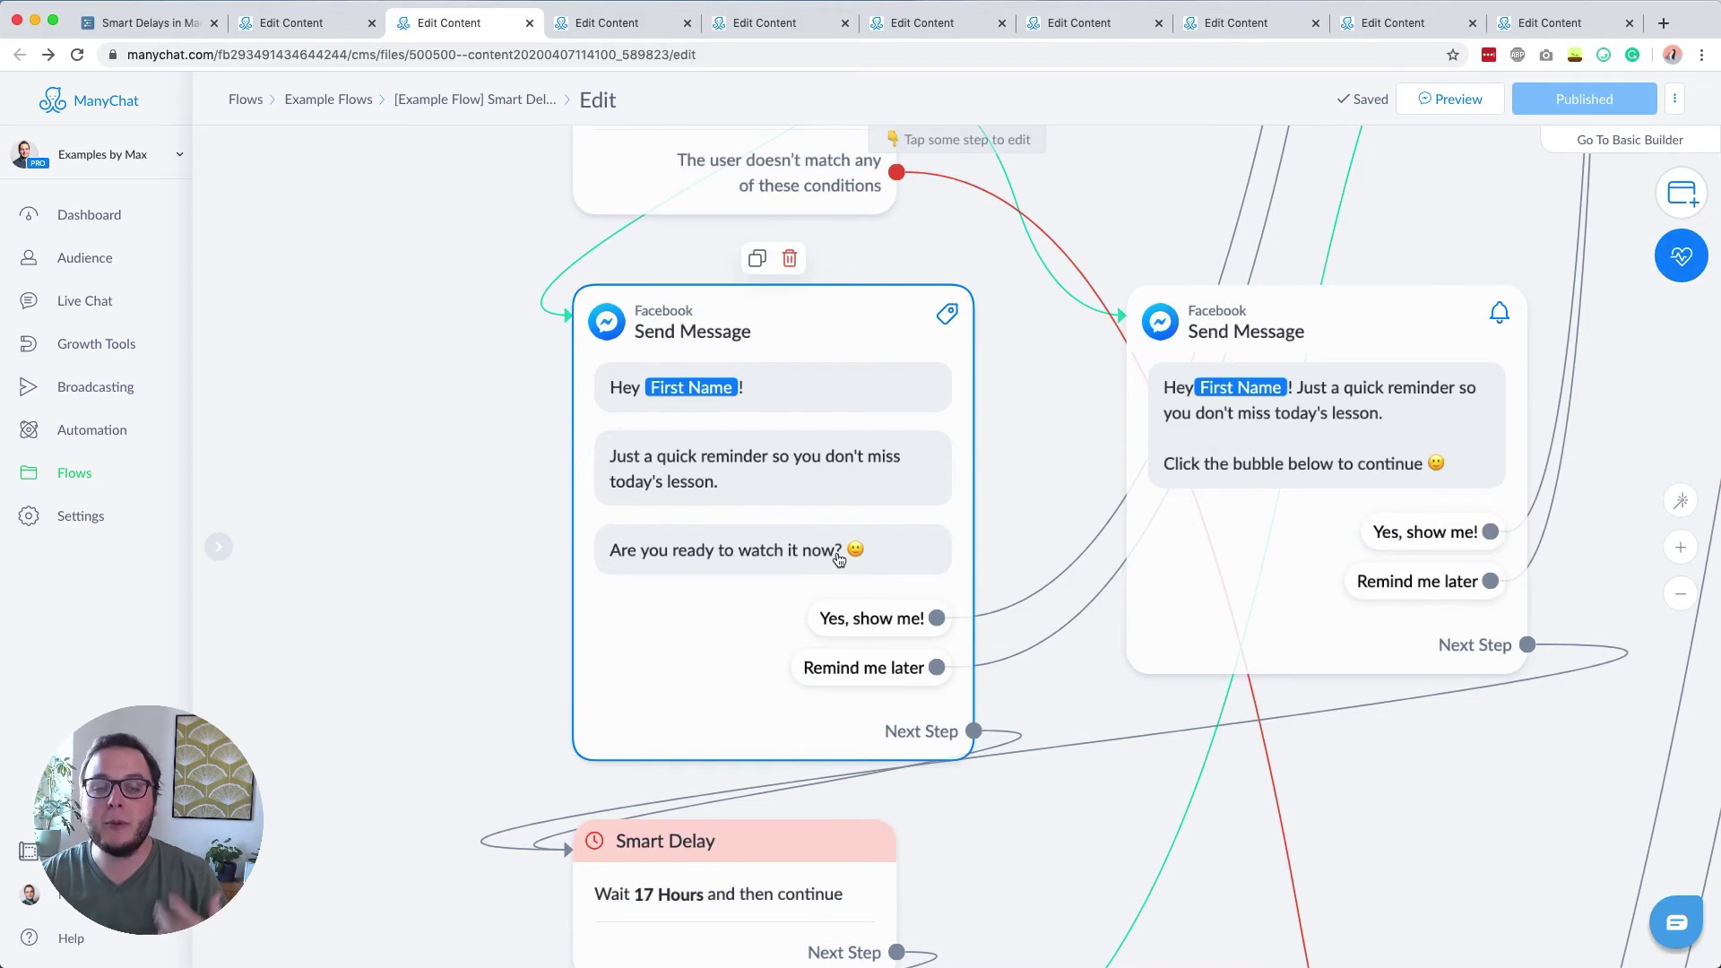
scroll(838, 551, "down", 3)
left_click_drag(498, 256, 400, 635)
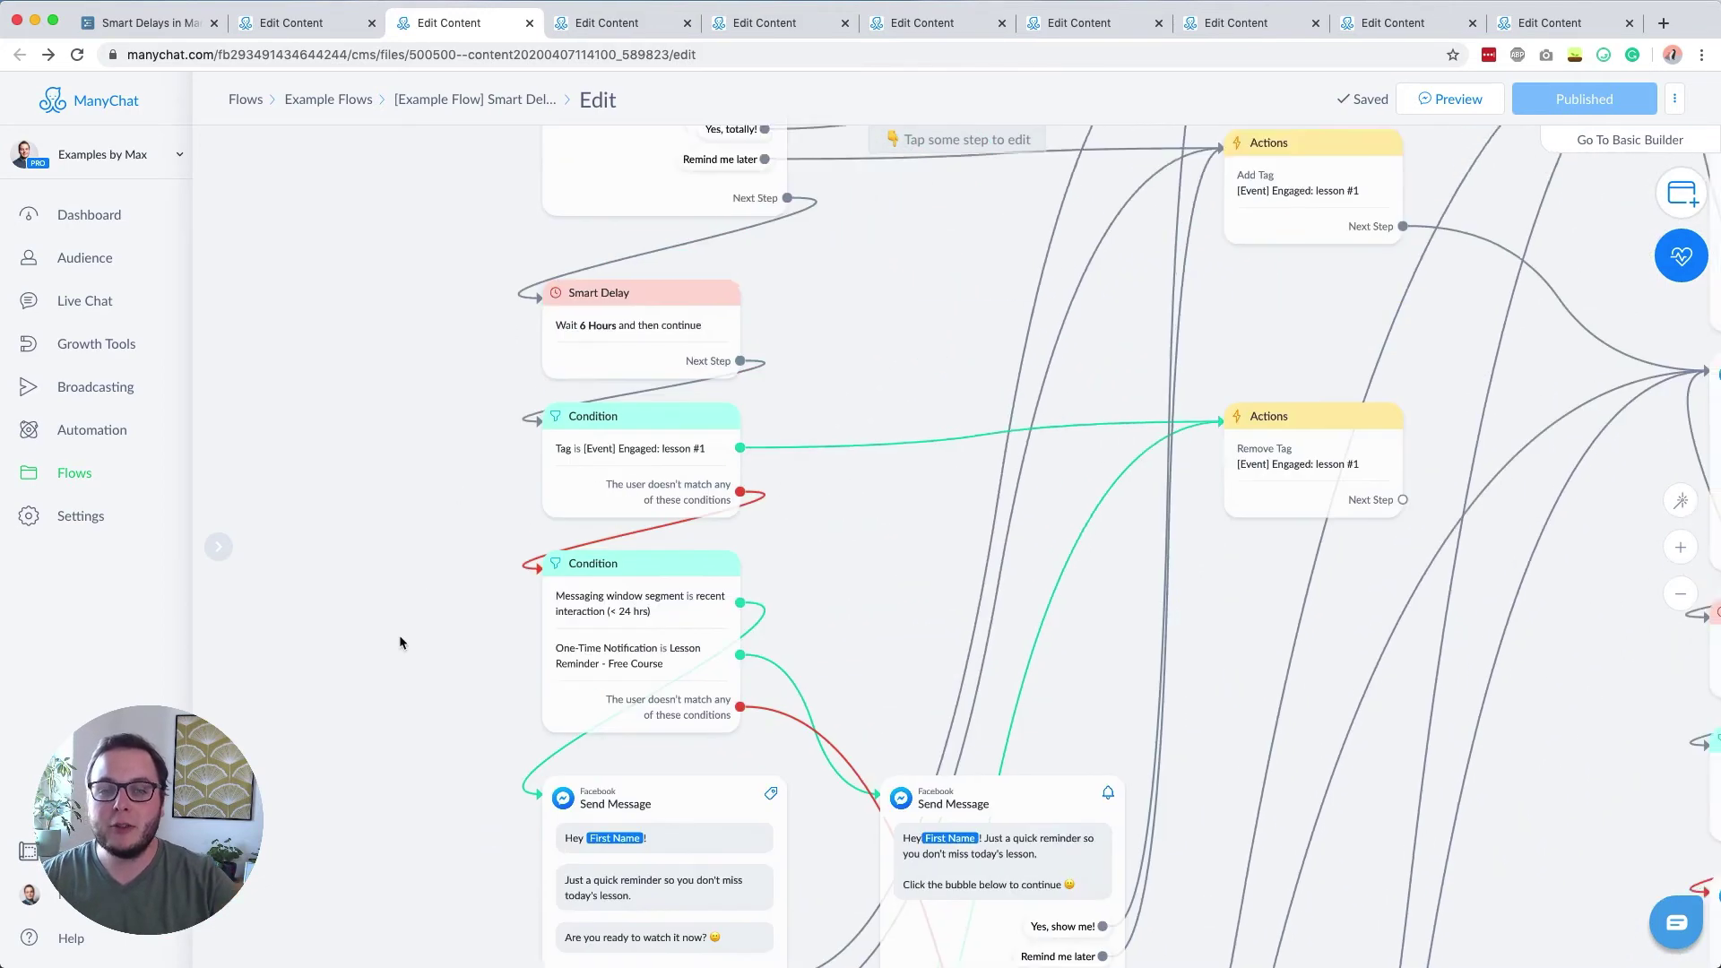
Trace the starting message's "Yes, totally!" and "Remind me later" replies to their [Event] Engaged: lesson #1 Add Tag actions
scroll(389, 613, "up", 5)
scroll(882, 588, "up", 3)
scroll(882, 588, "up", 1)
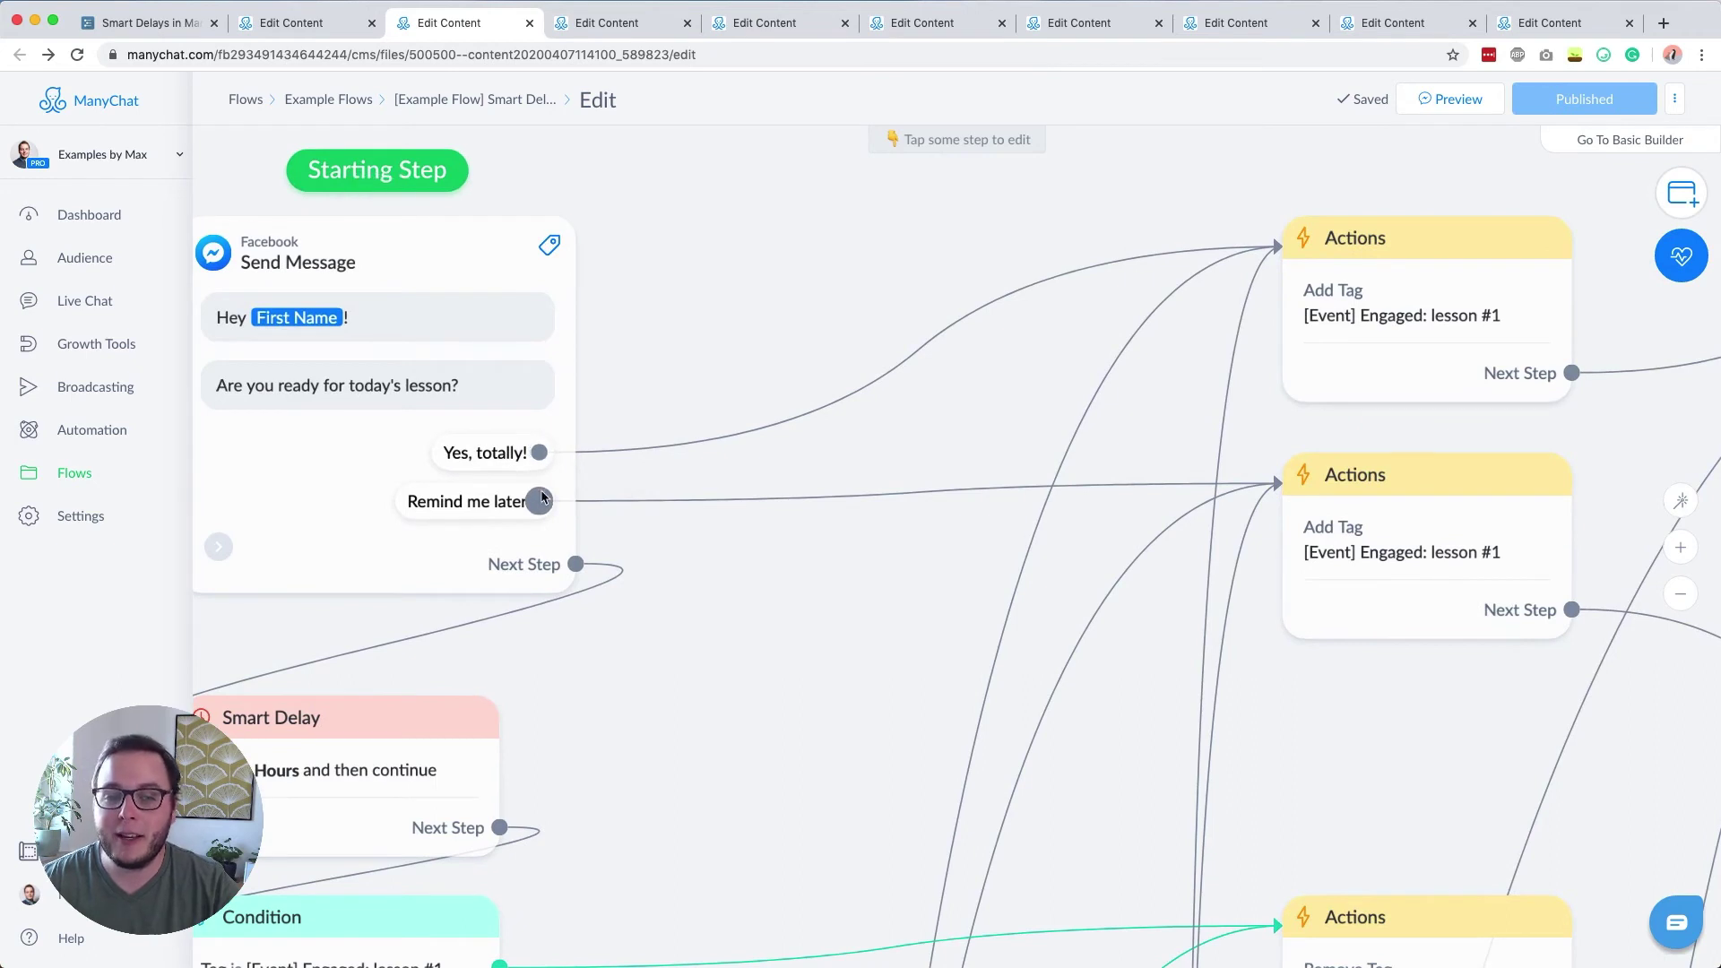
left_click(484, 466)
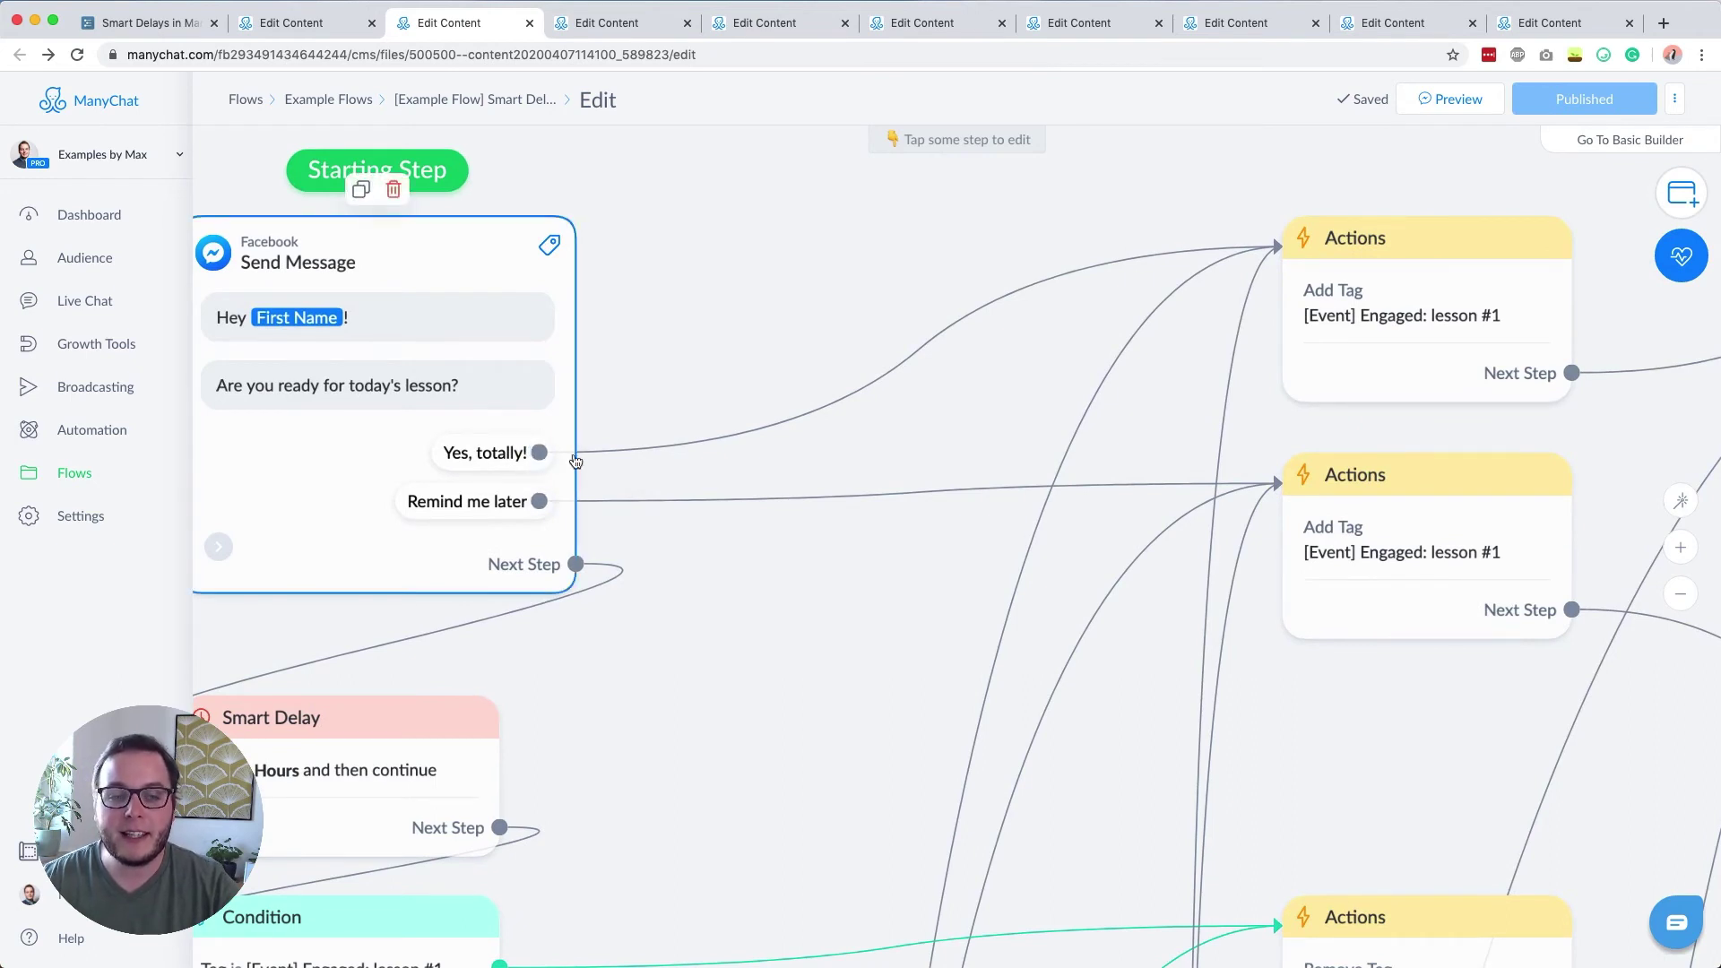
left_click(1514, 300)
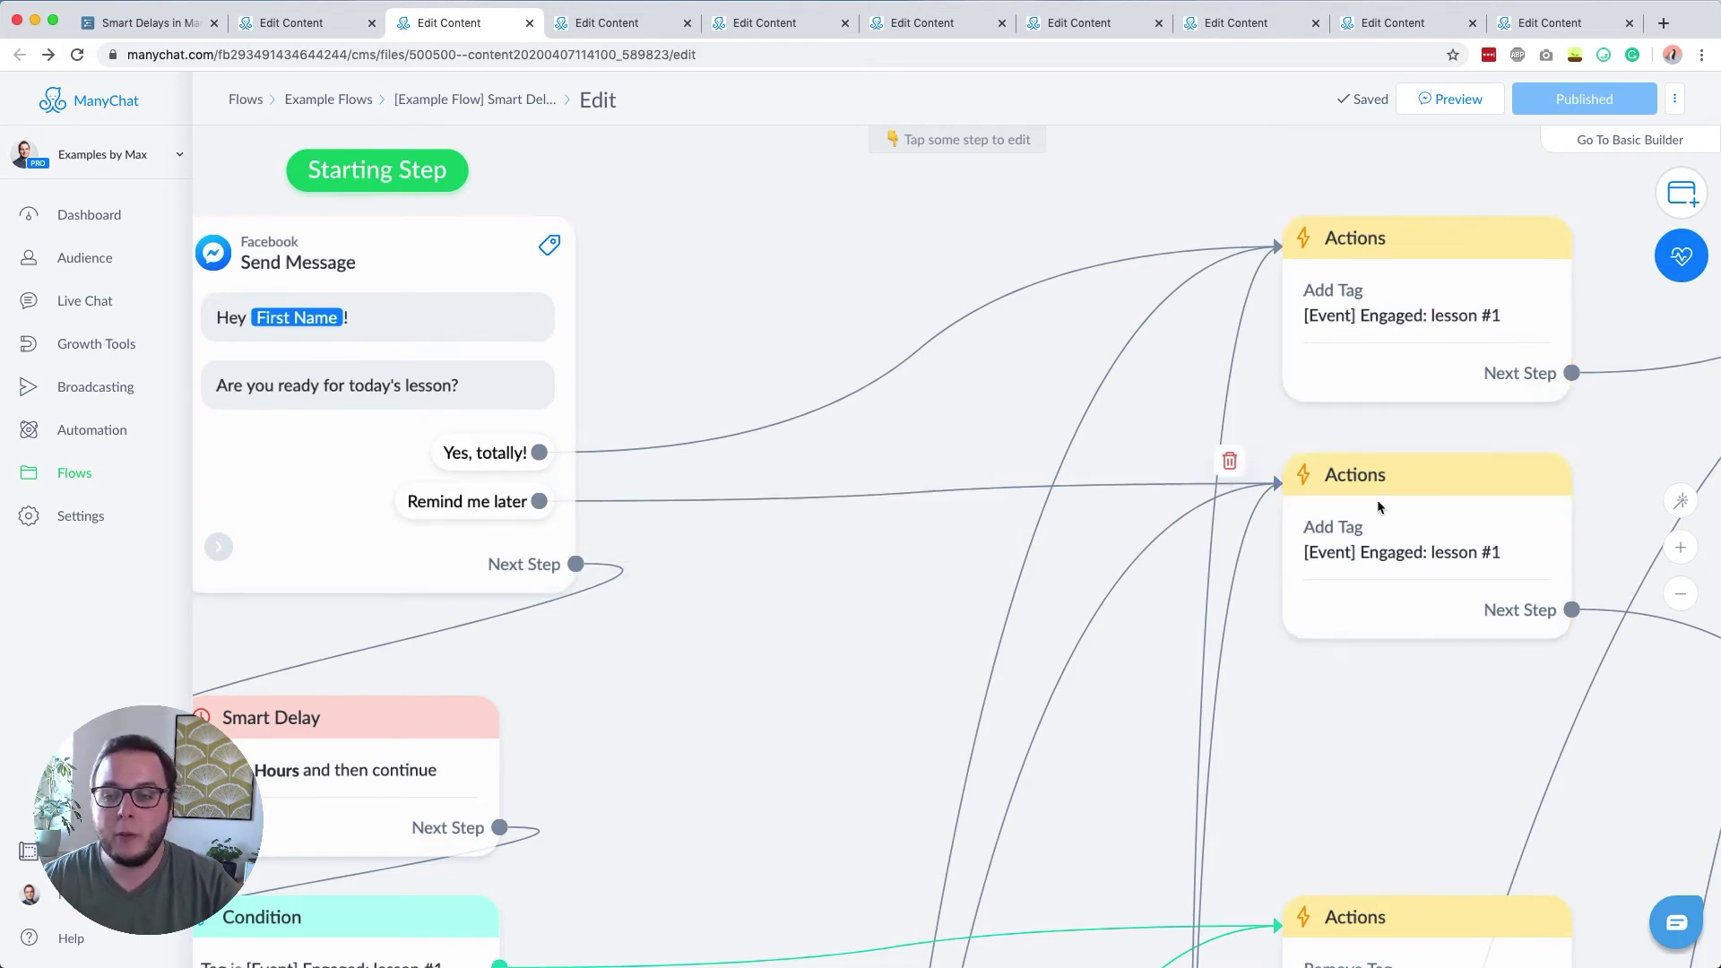
left_click_drag(1417, 722, 884, 653)
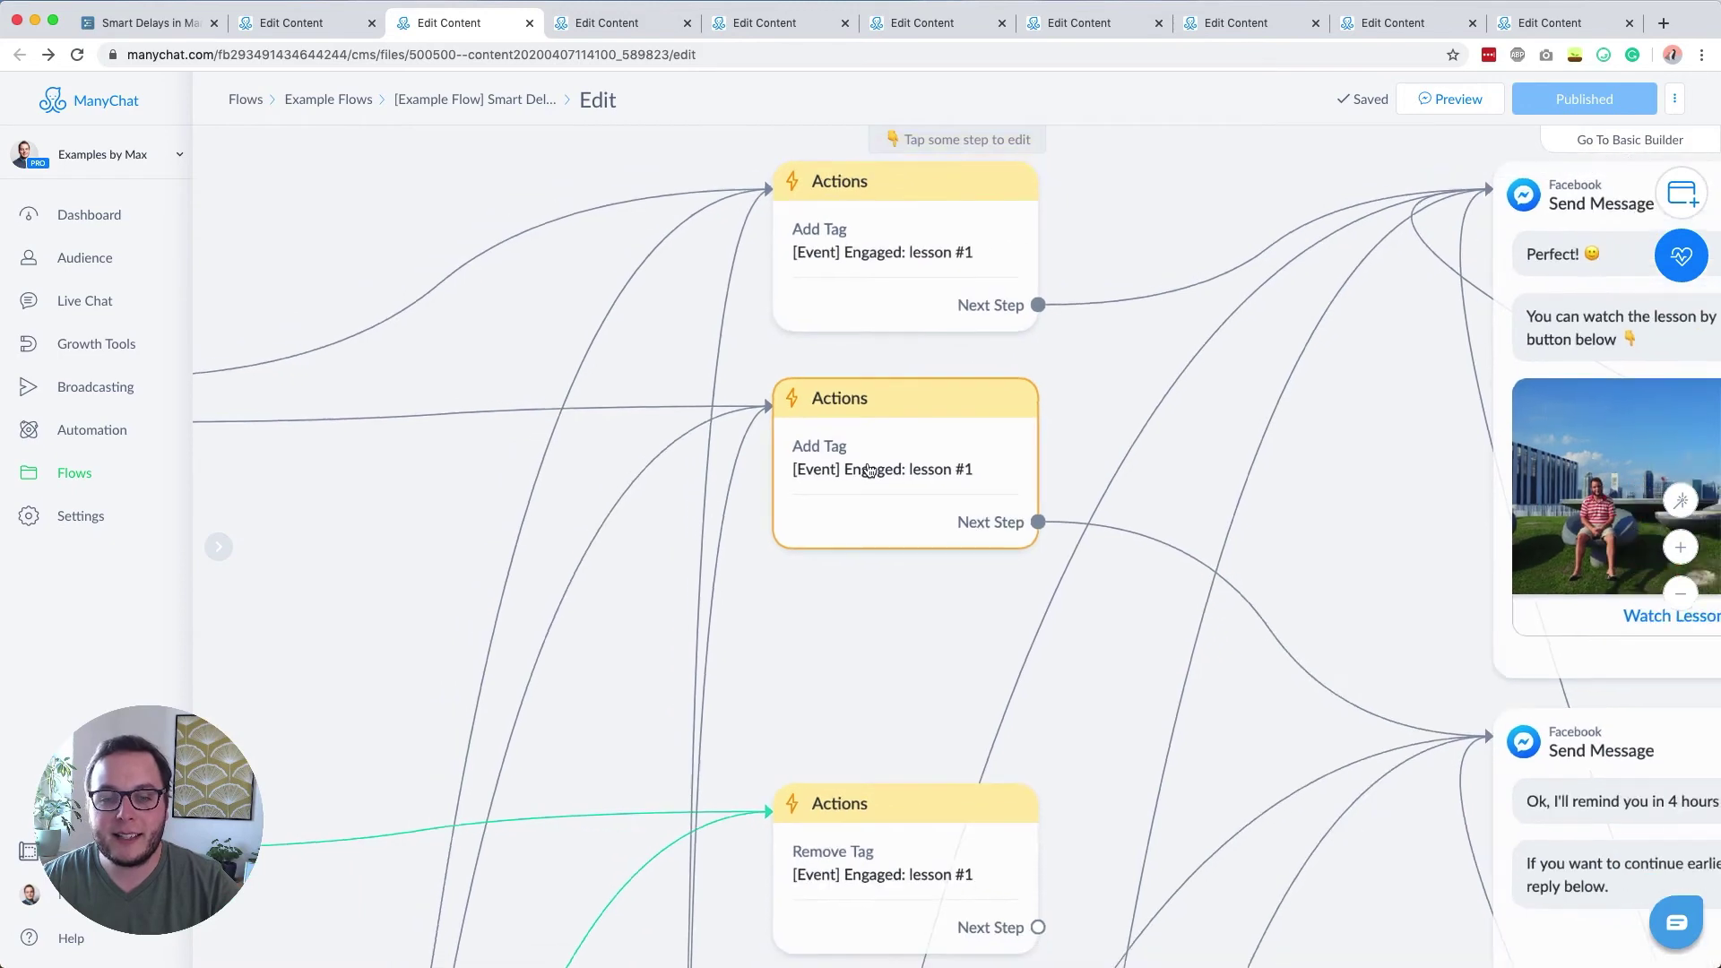
Examine the two [Event] Engaged: lesson #1 Add Tag actions alongside the starting message's two replies
mouse_move(817, 498)
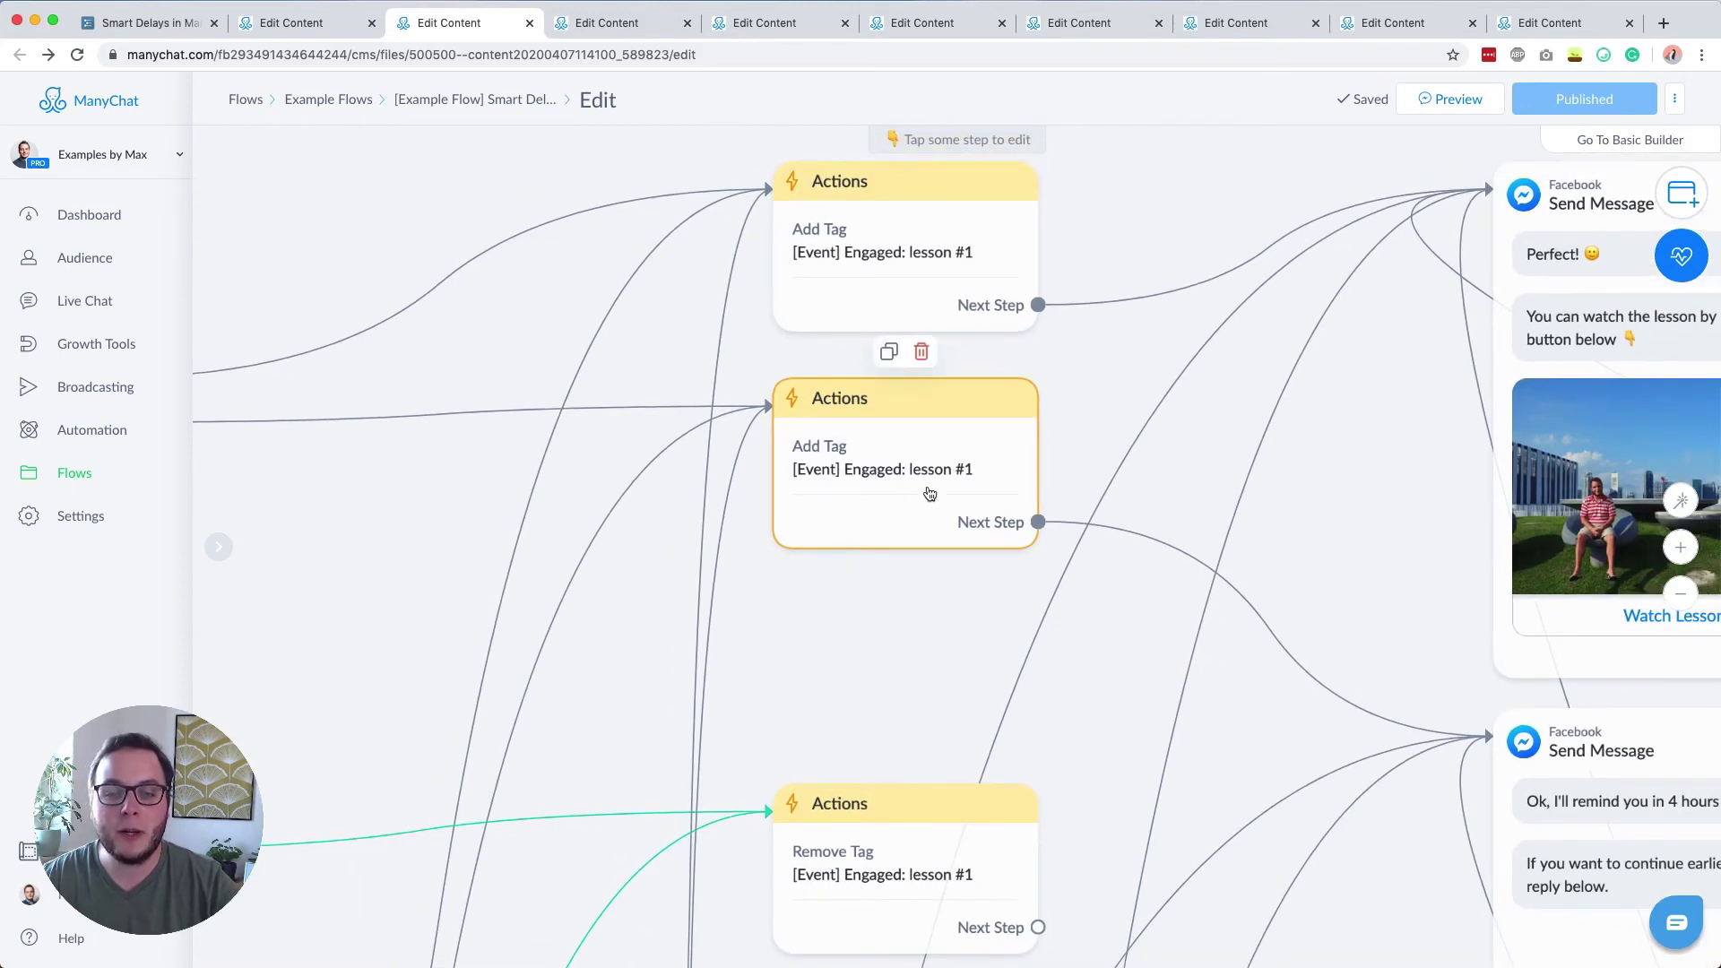
scroll(881, 499, "down", 2)
scroll(704, 376, "left", 2)
scroll(705, 363, "left", 3)
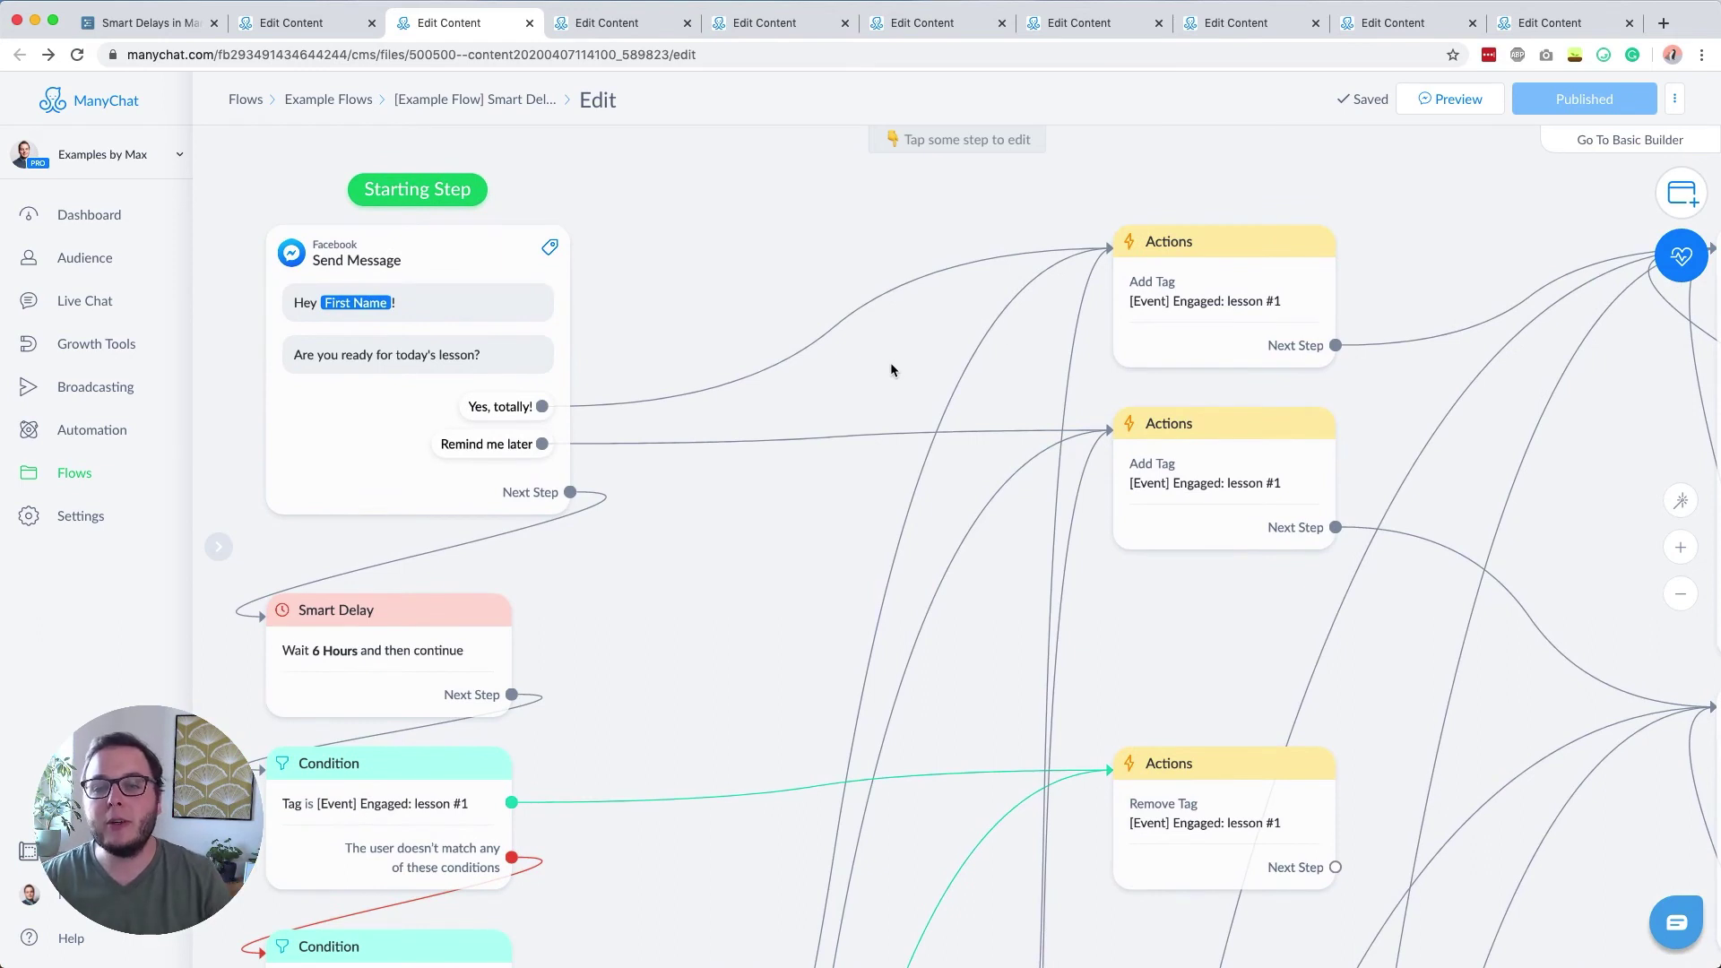
mouse_move(1188, 314)
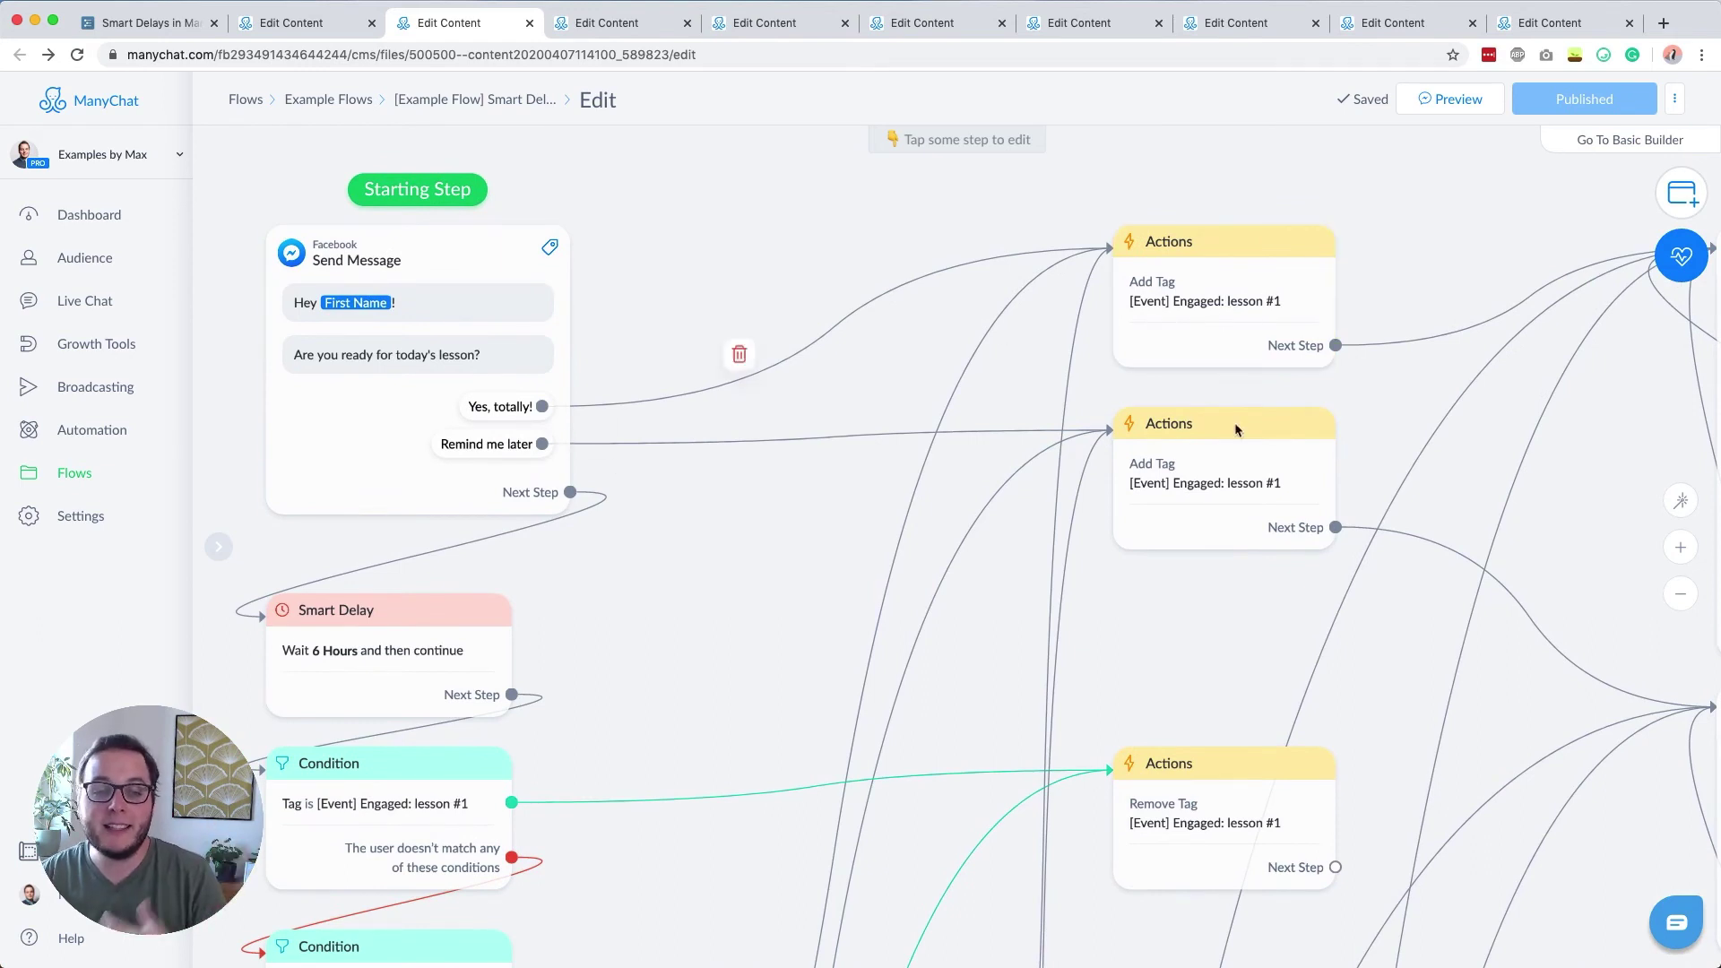
mouse_move(1160, 488)
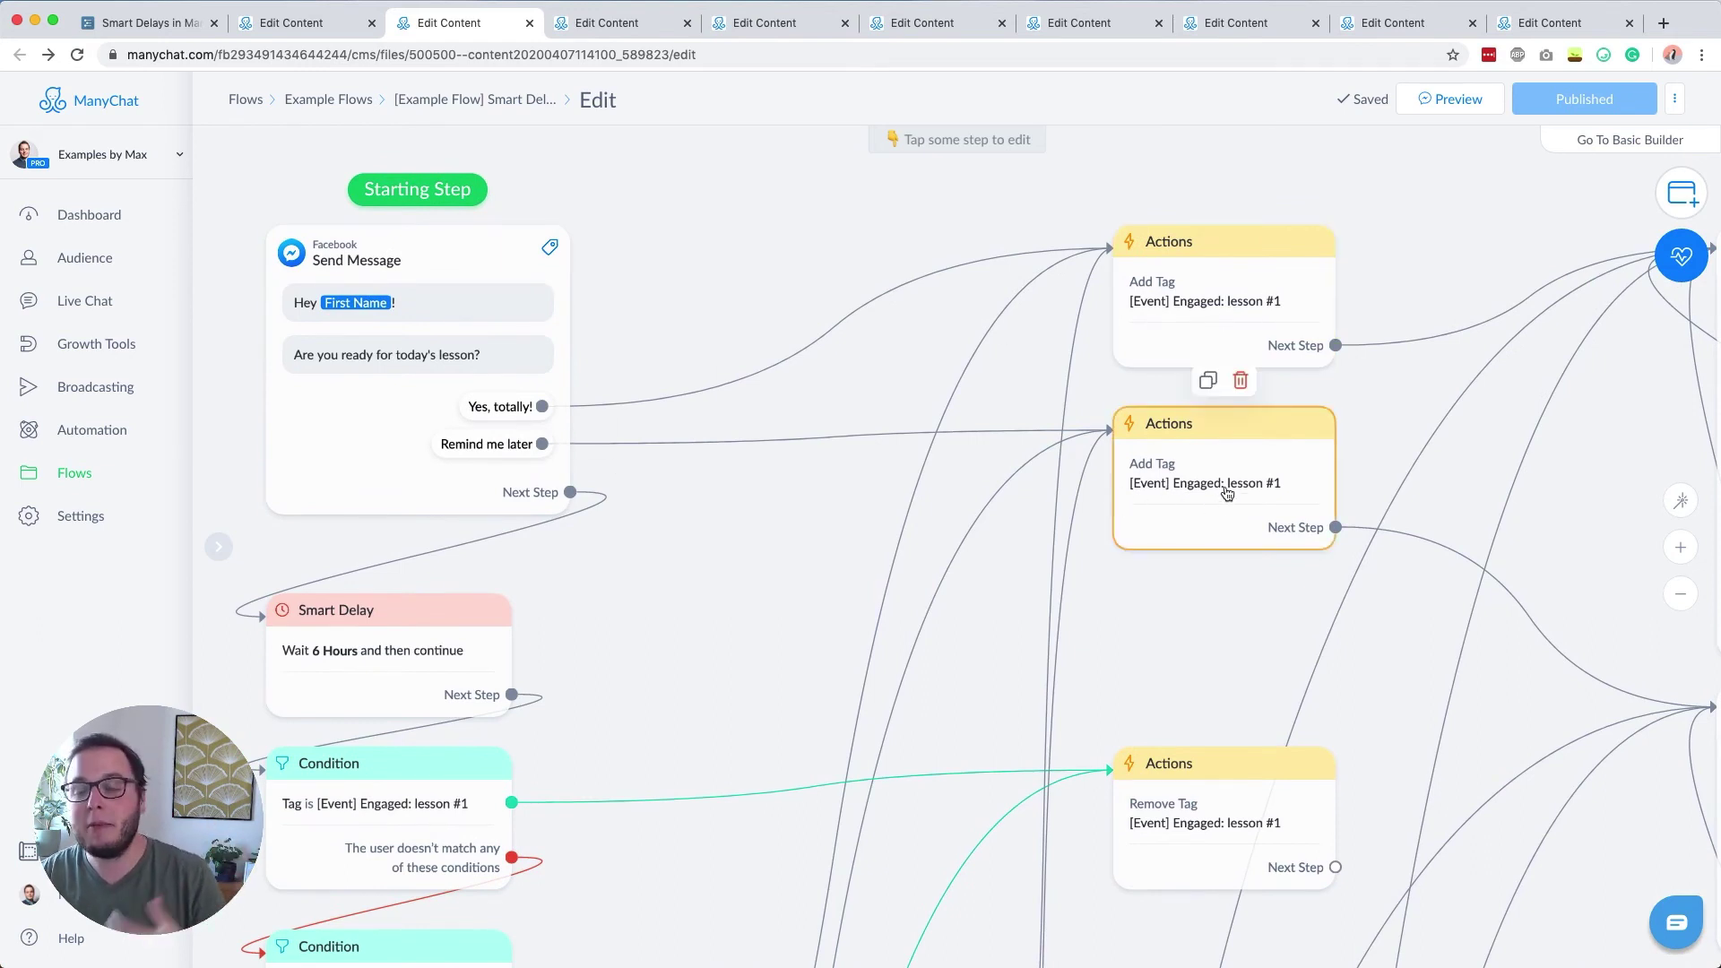
mouse_move(1242, 328)
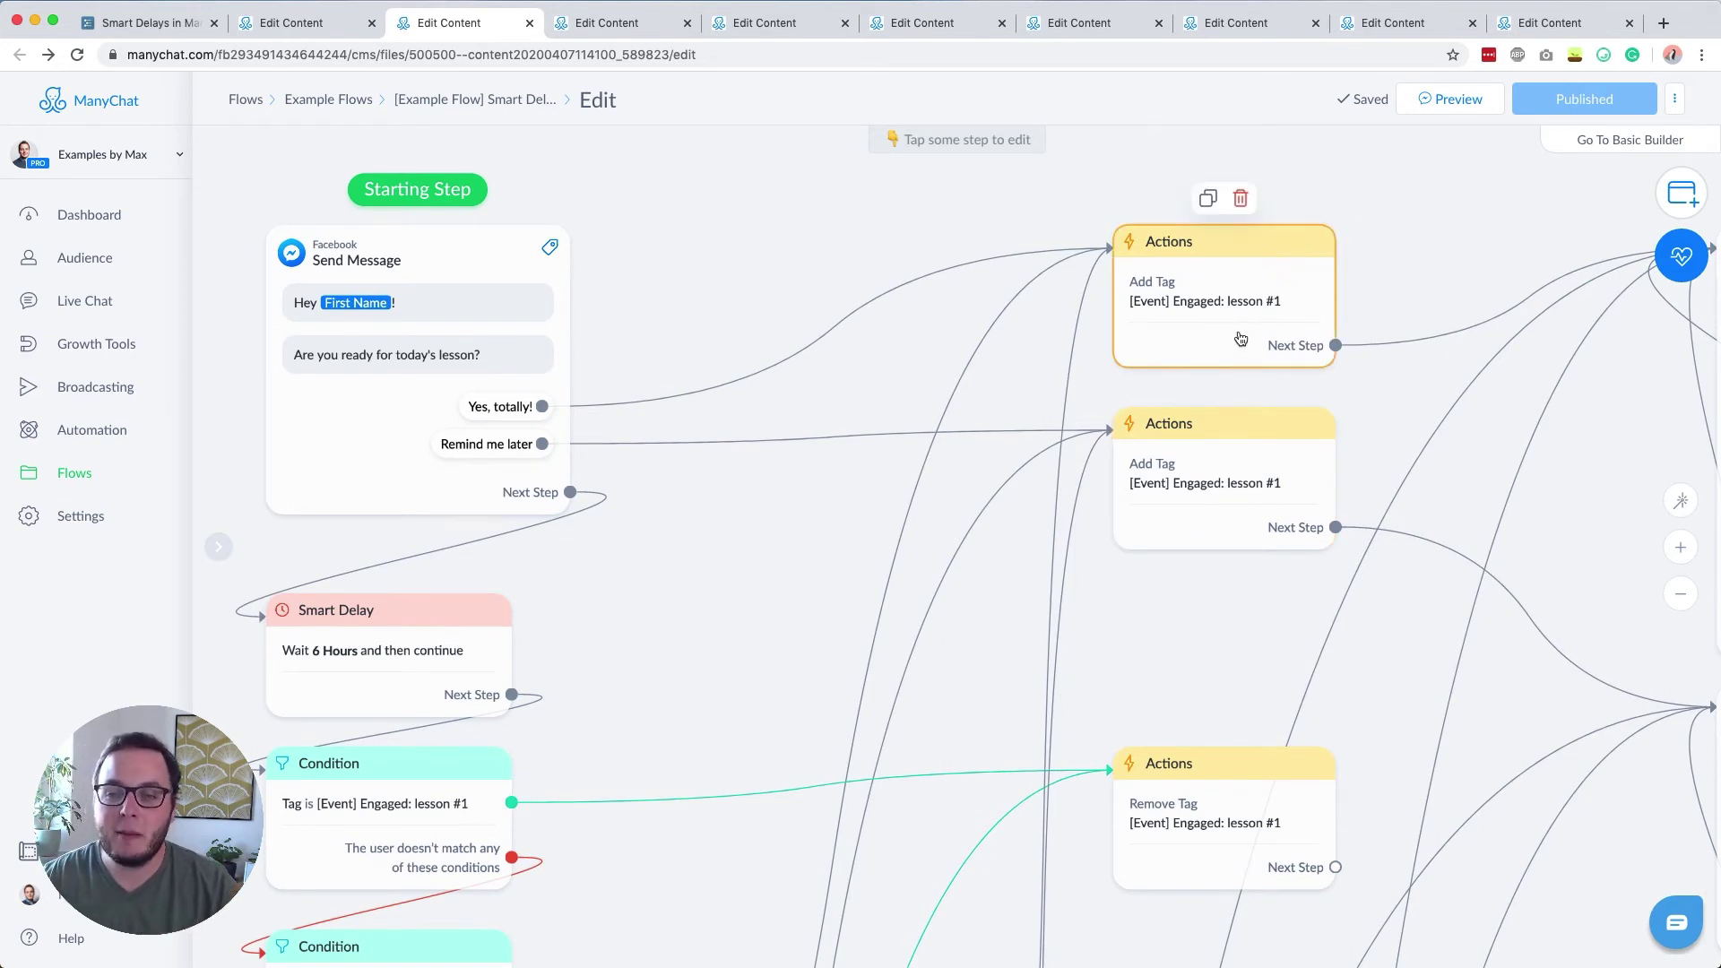
Follow the path from the 6-hour Smart Delay through the Engaged: lesson #1 Condition to its Remove Tag action
left_click_drag(730, 579, 1018, 455)
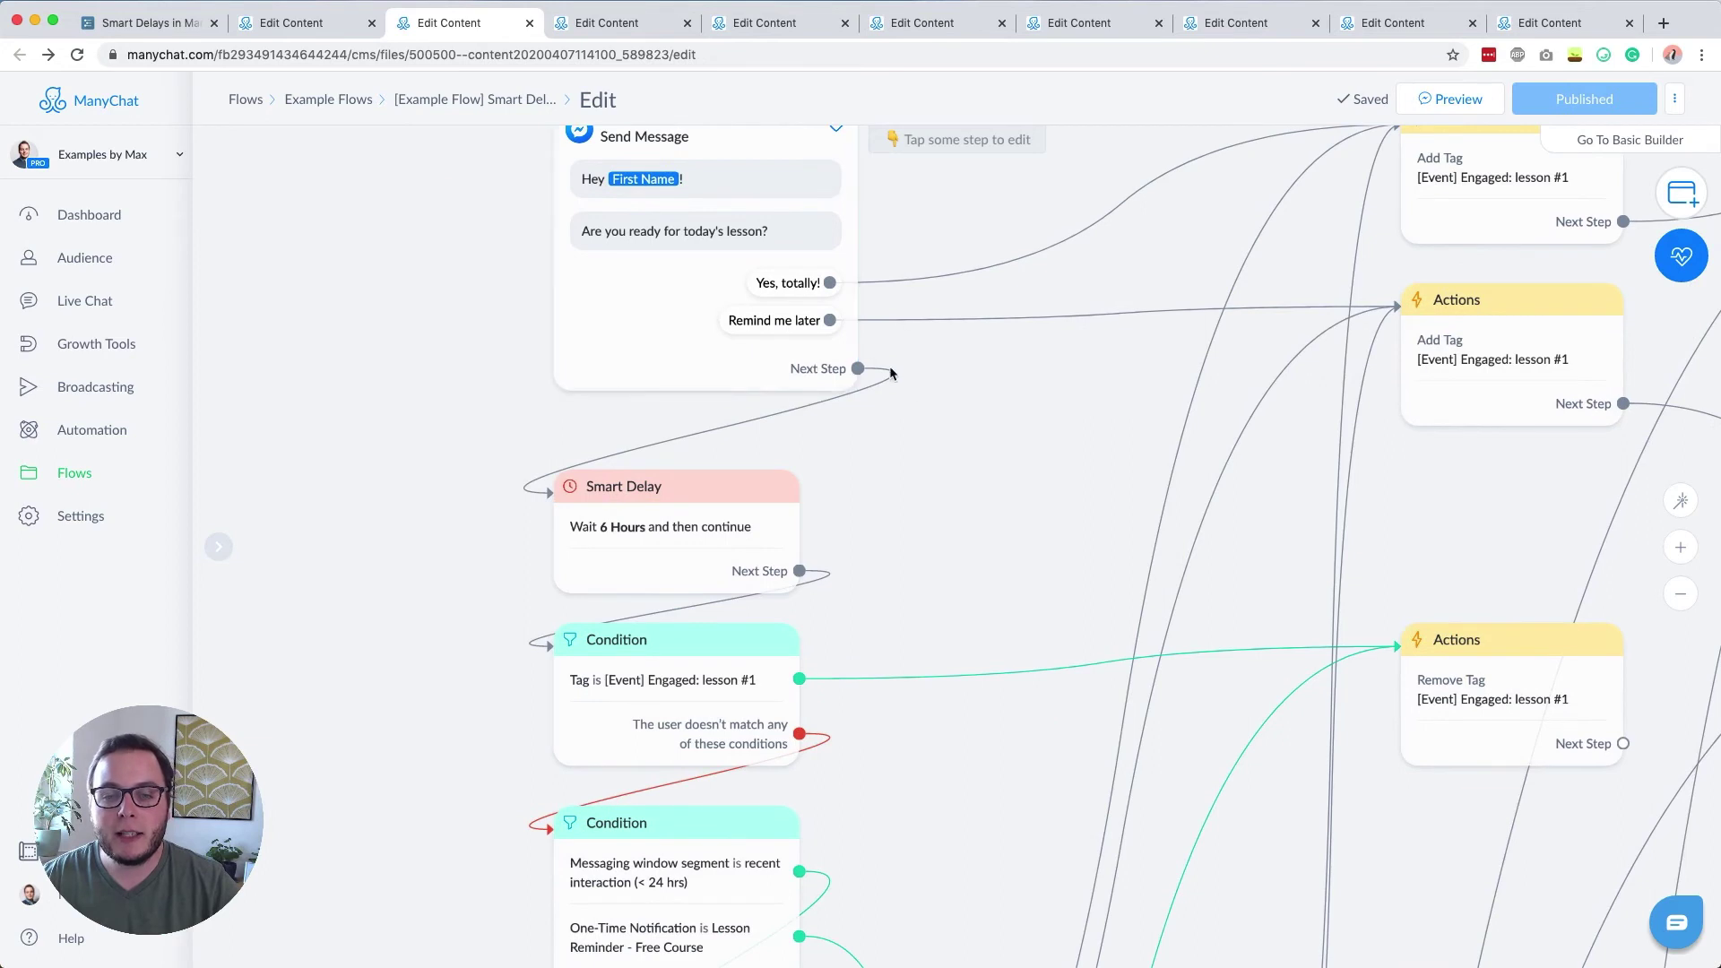
mouse_move(688, 515)
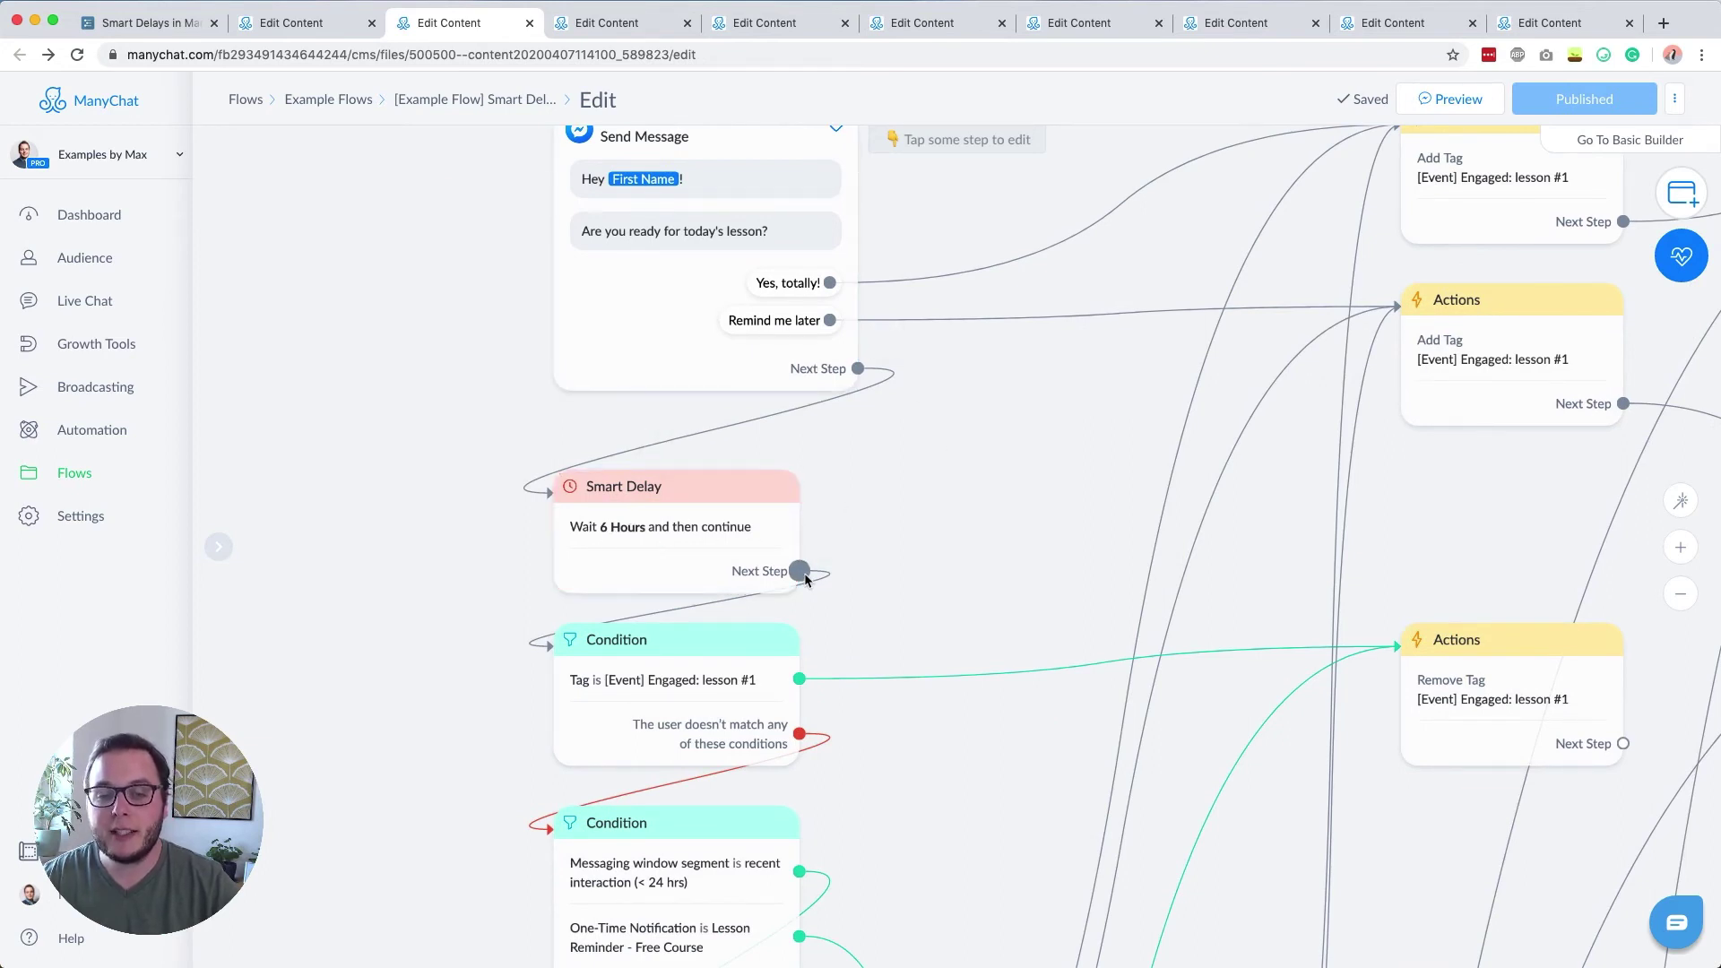
mouse_move(655, 693)
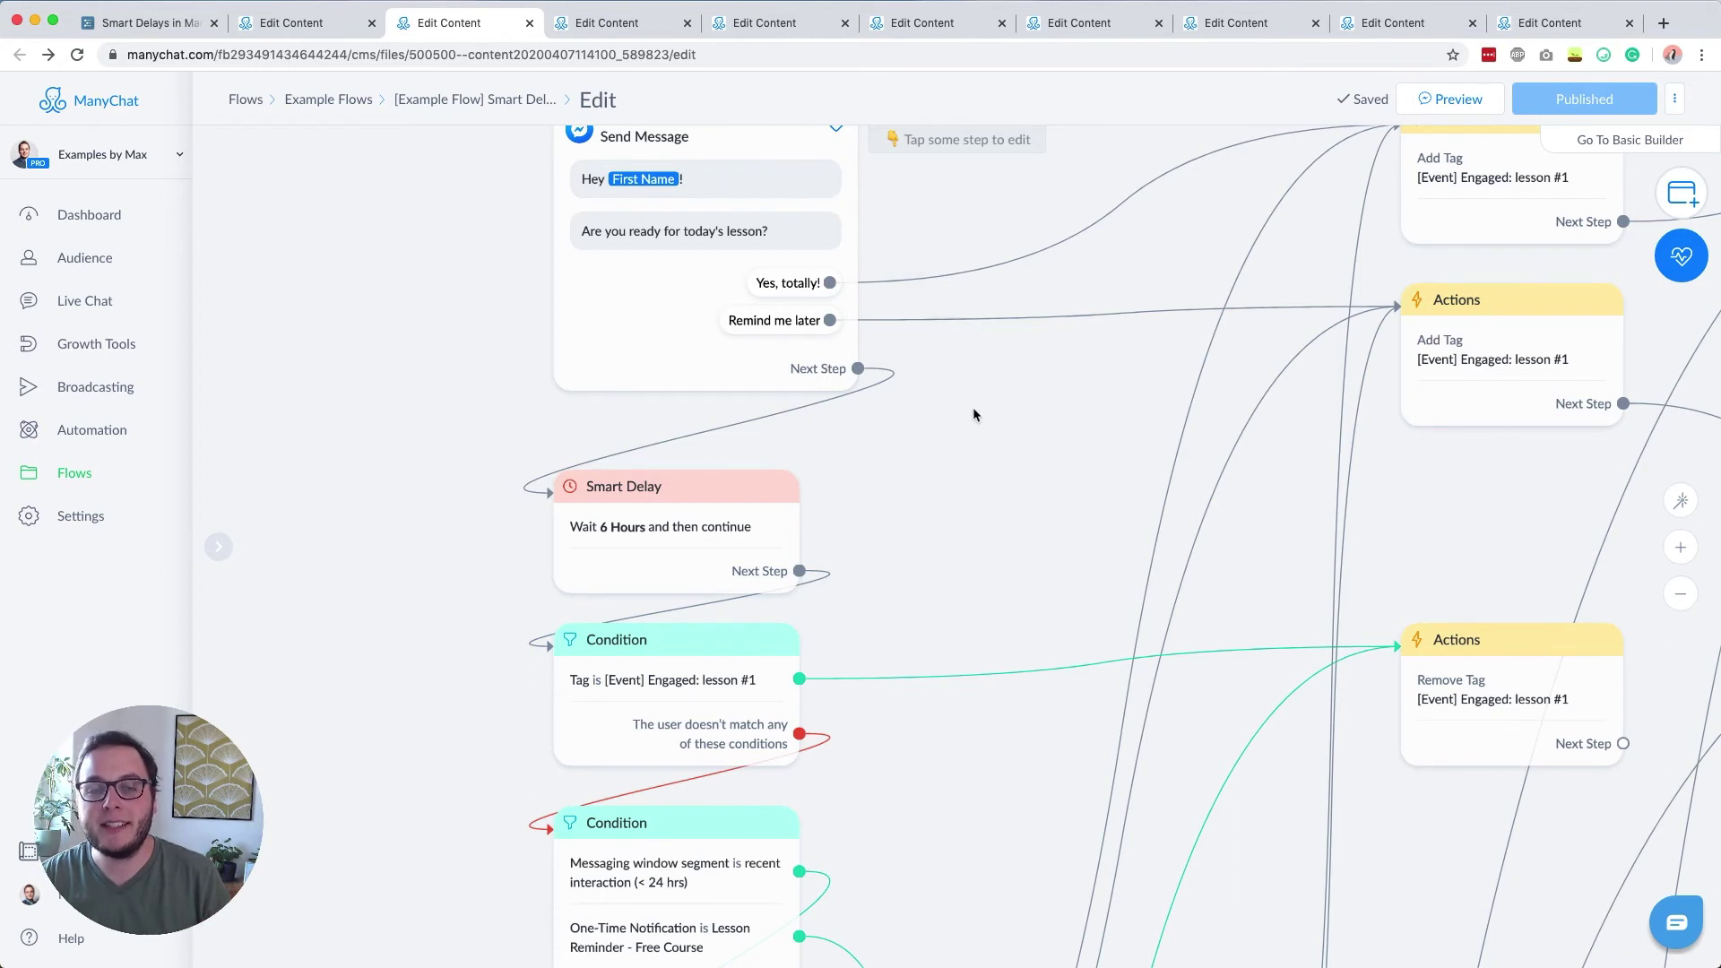
scroll(972, 410, "right", 8)
scroll(972, 410, "down", 3)
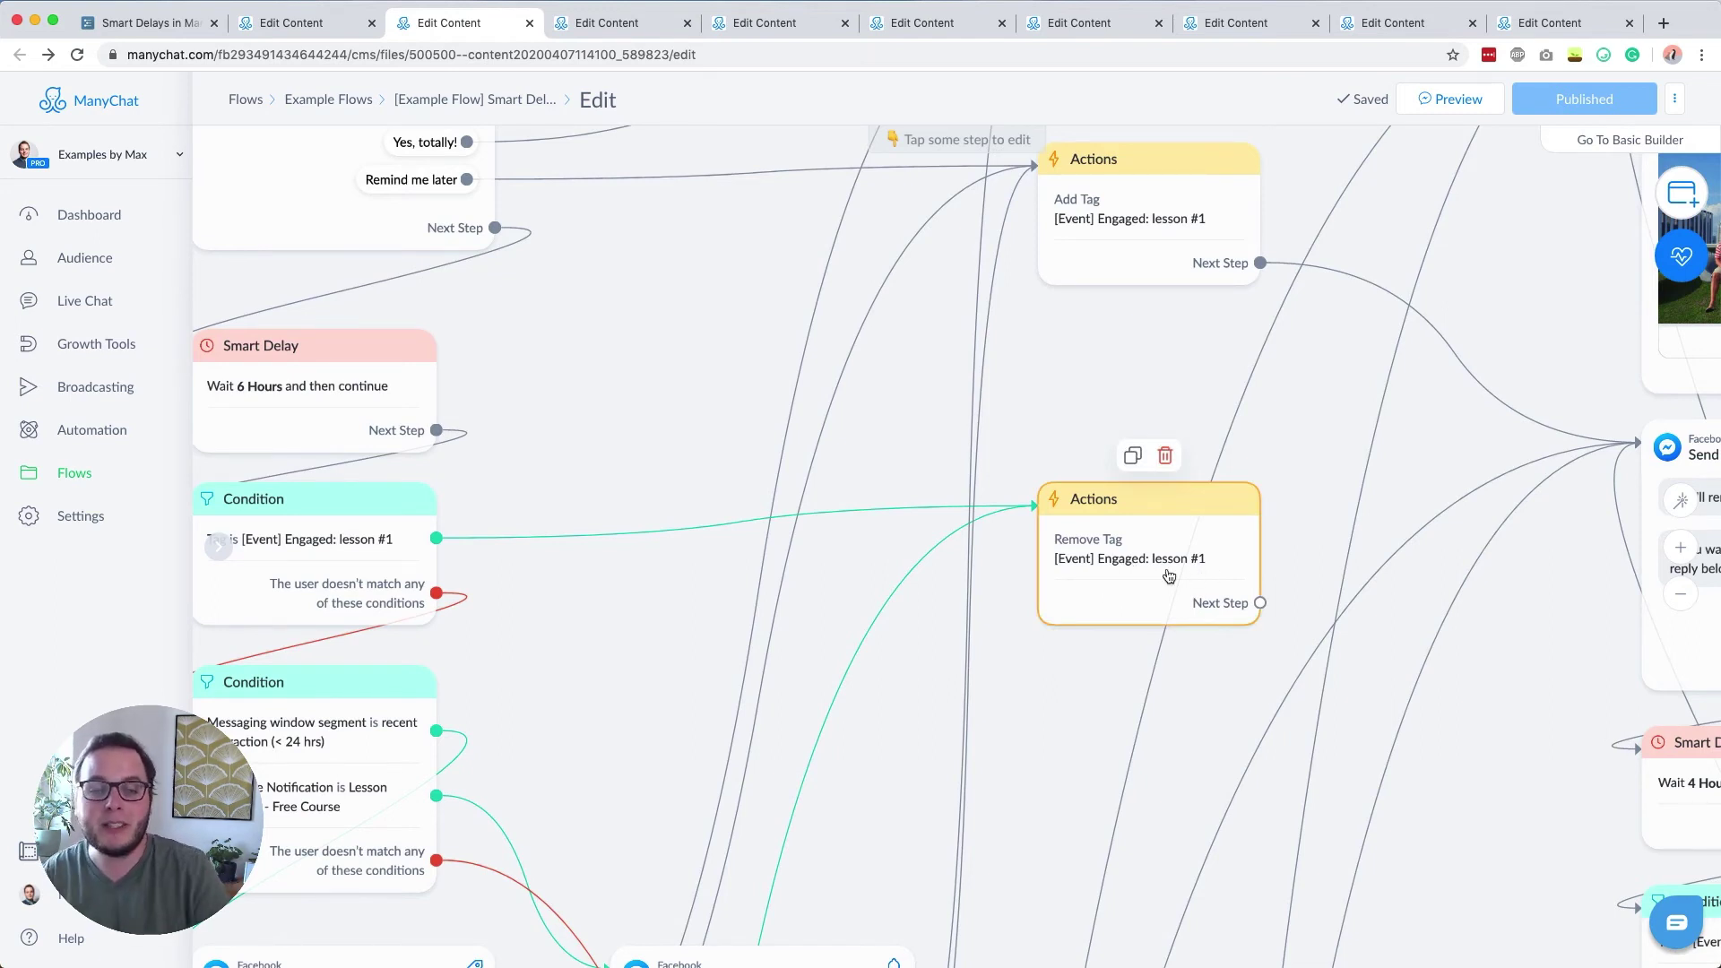
Examine the Condition on messaging window and One-Time Notification, and the two quick-reminder messages it branches to
left_click_drag(630, 650, 975, 493)
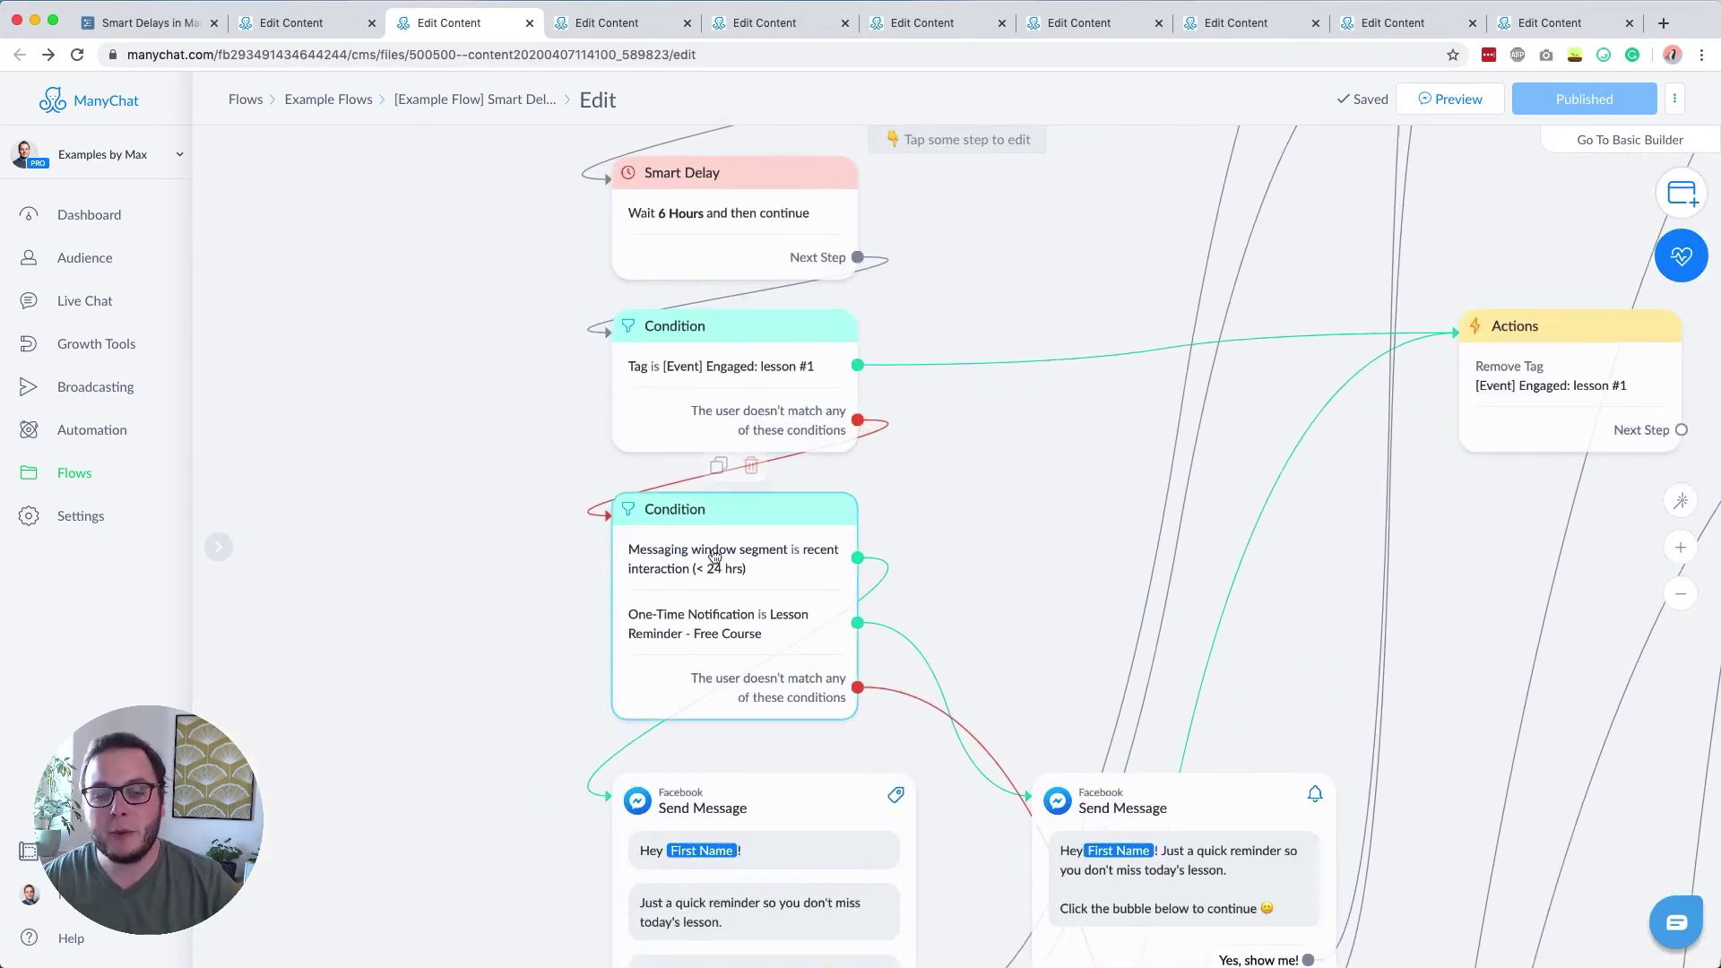
left_click_drag(961, 513, 923, 332)
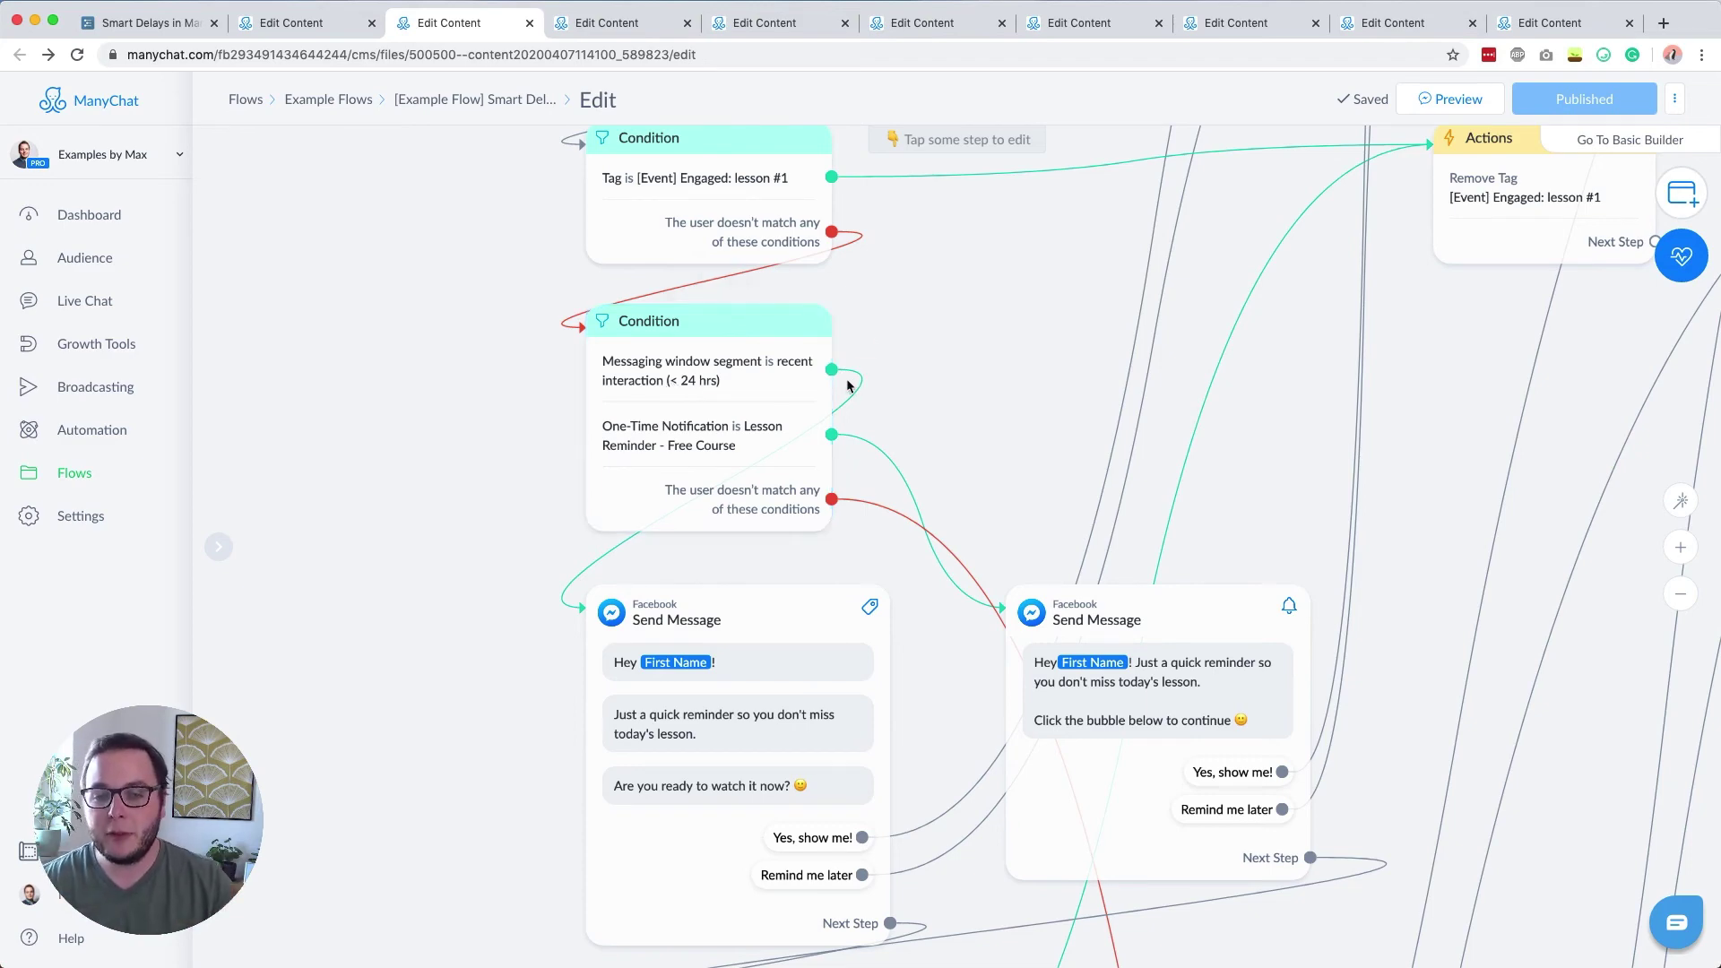
scroll(552, 745, "down", 4)
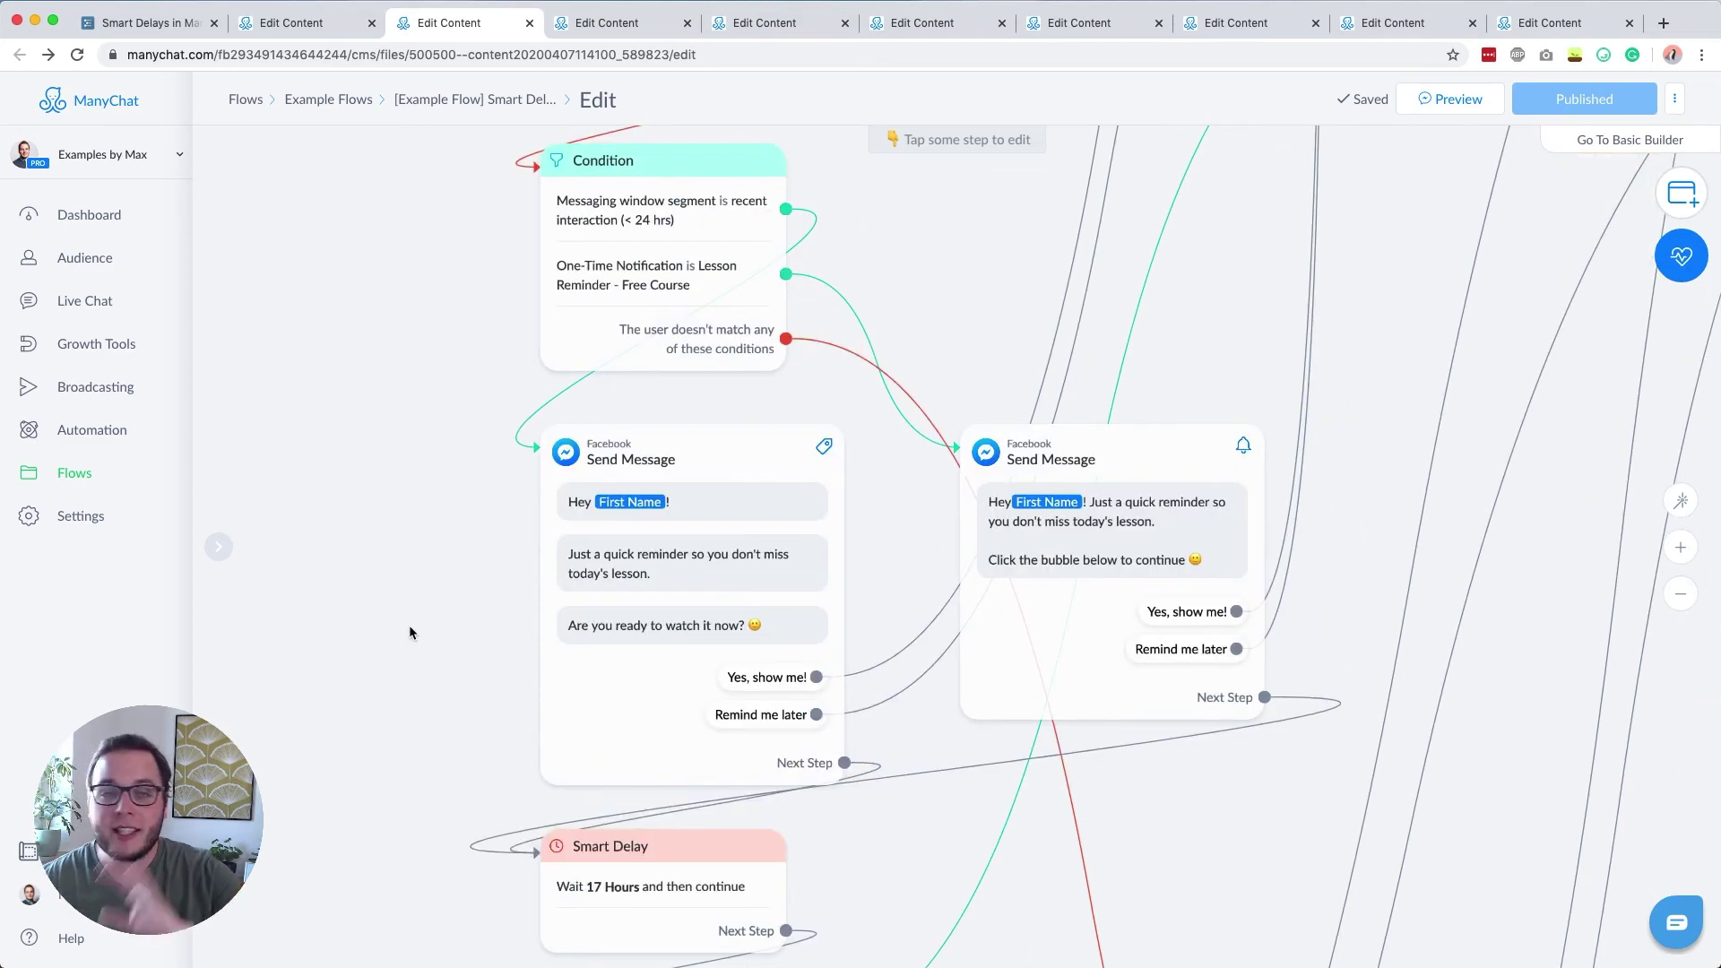
scroll(627, 512, "up", 3)
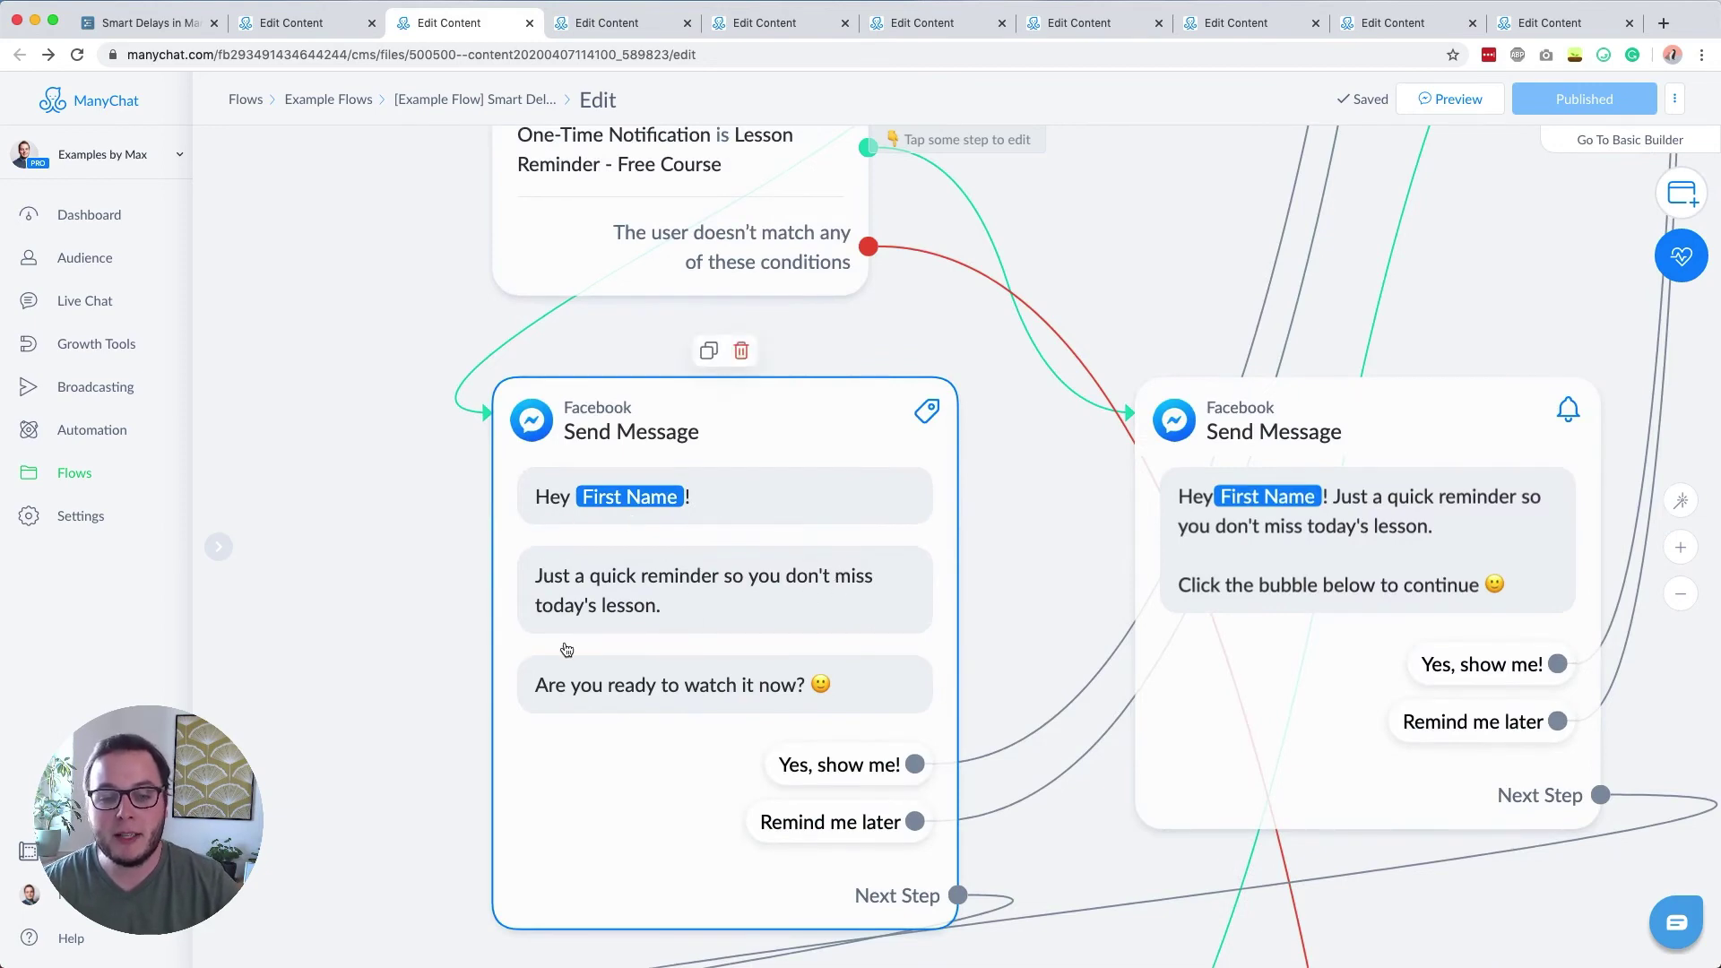
scroll(527, 637, "down", 3)
scroll(528, 638, "down", 1)
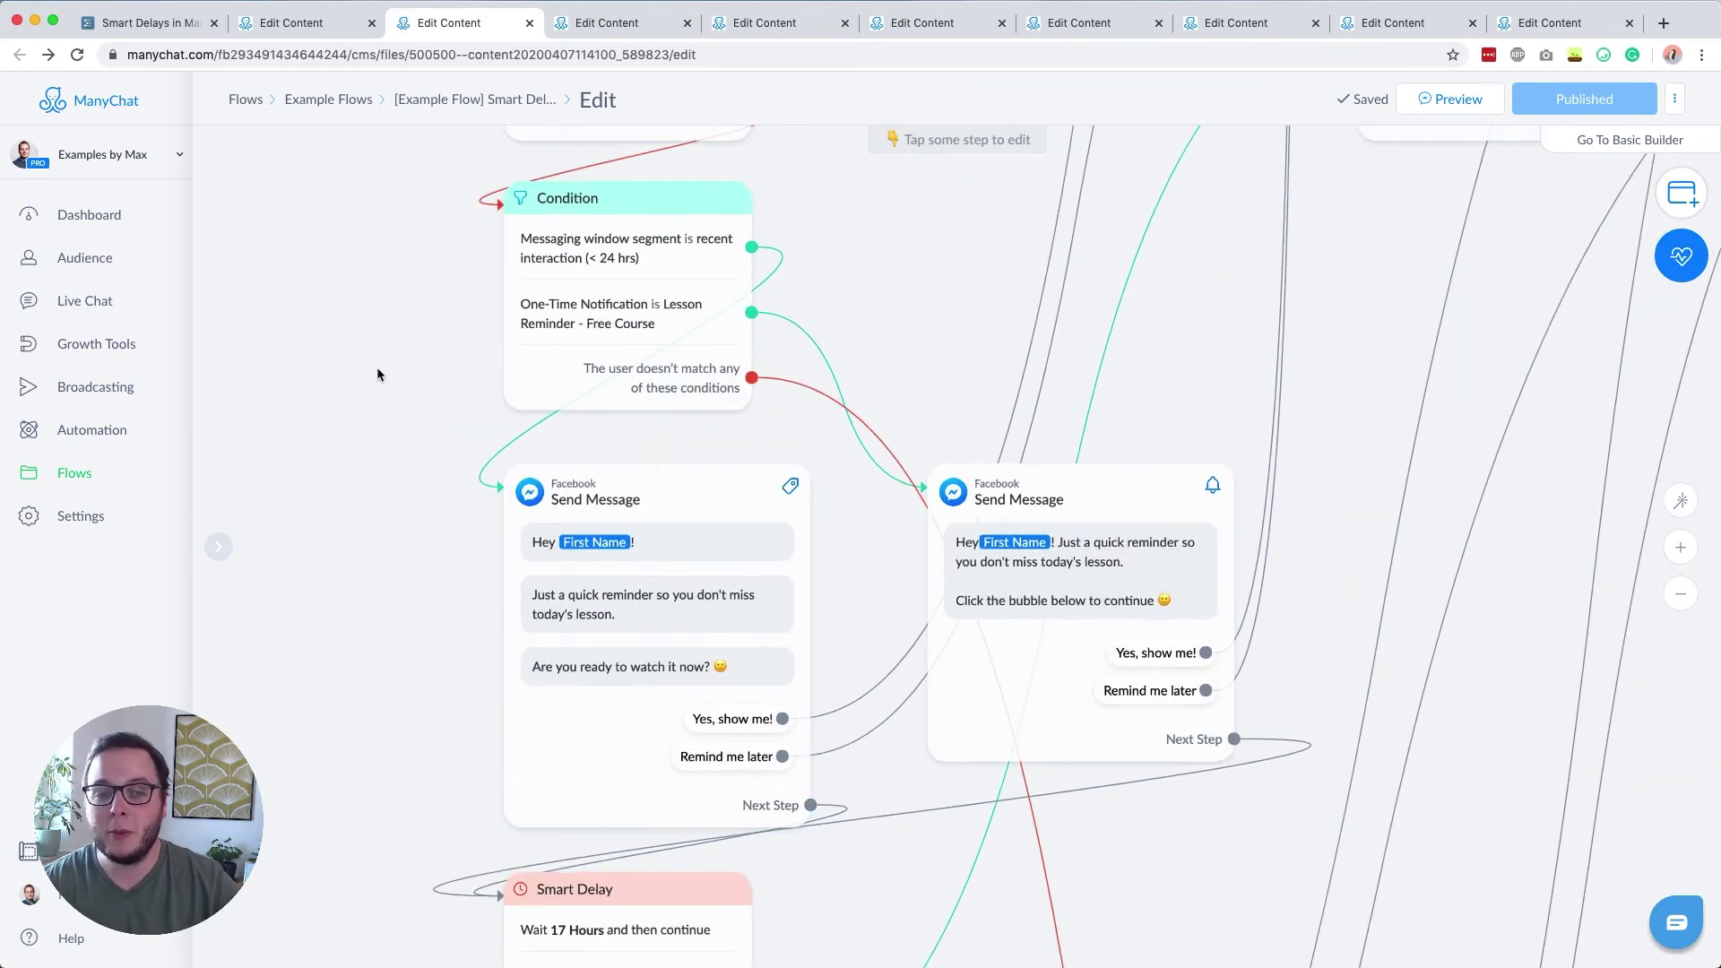
Trace the quick reminder's "Yes, show me!" and "Remind me later" replies to the Add Tag actions and the messages that follow
left_click_drag(368, 363, 380, 395)
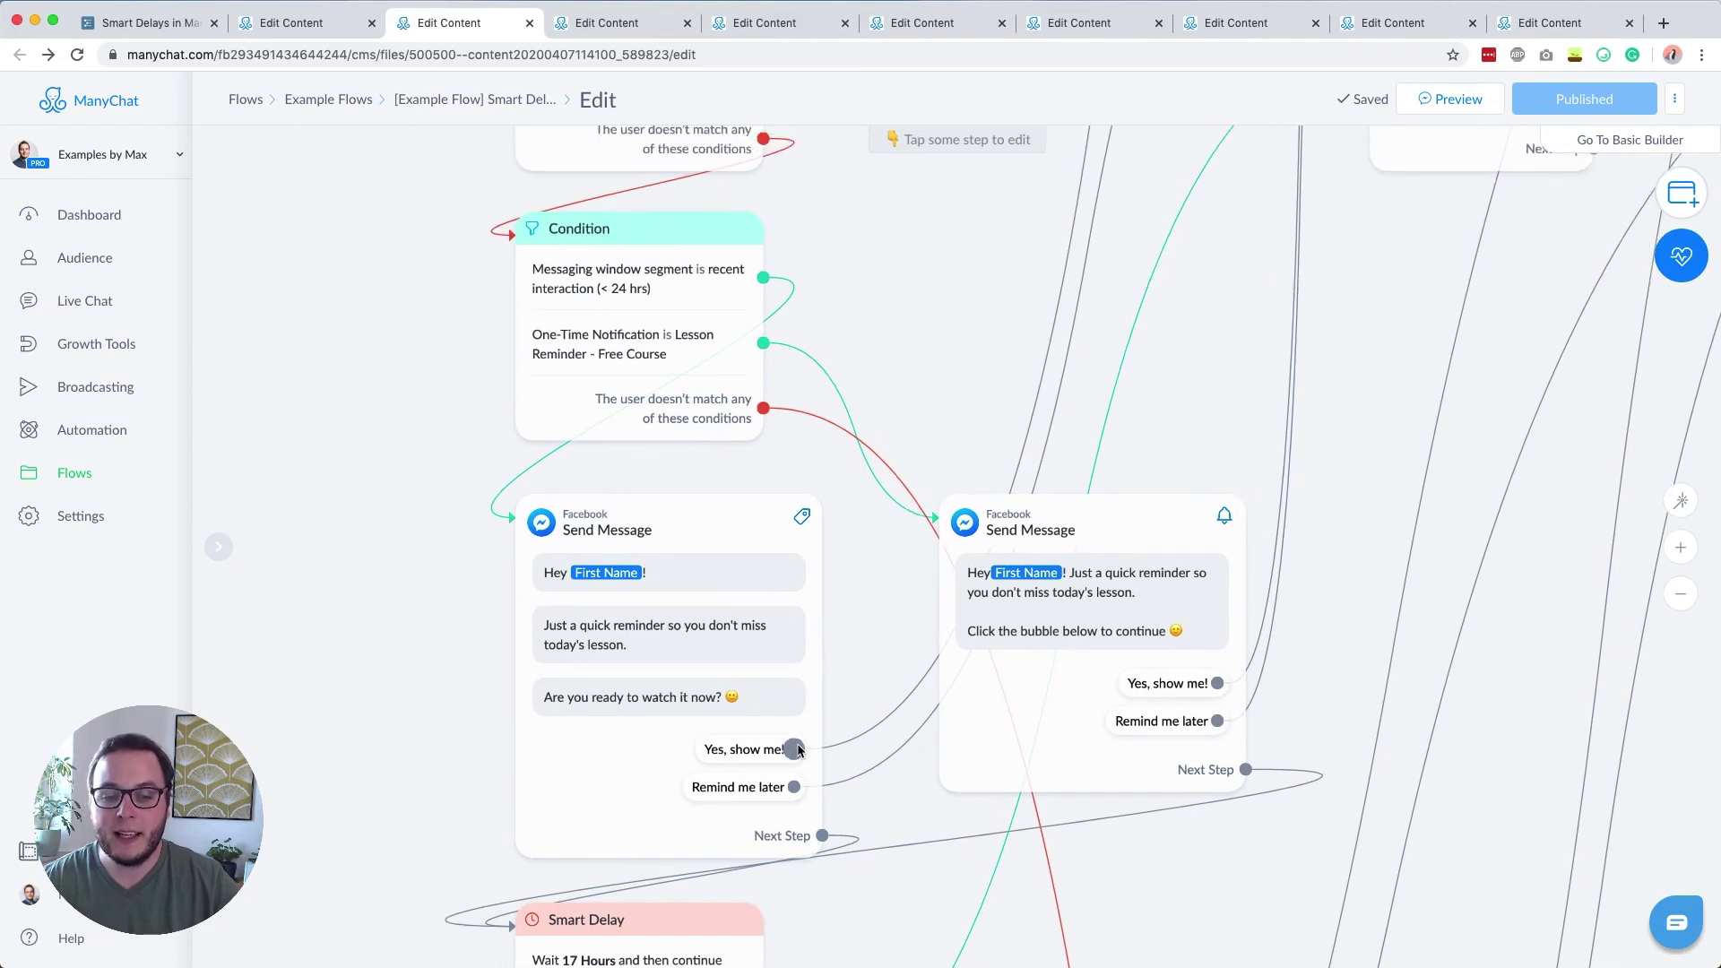
scroll(796, 752, "down", 5)
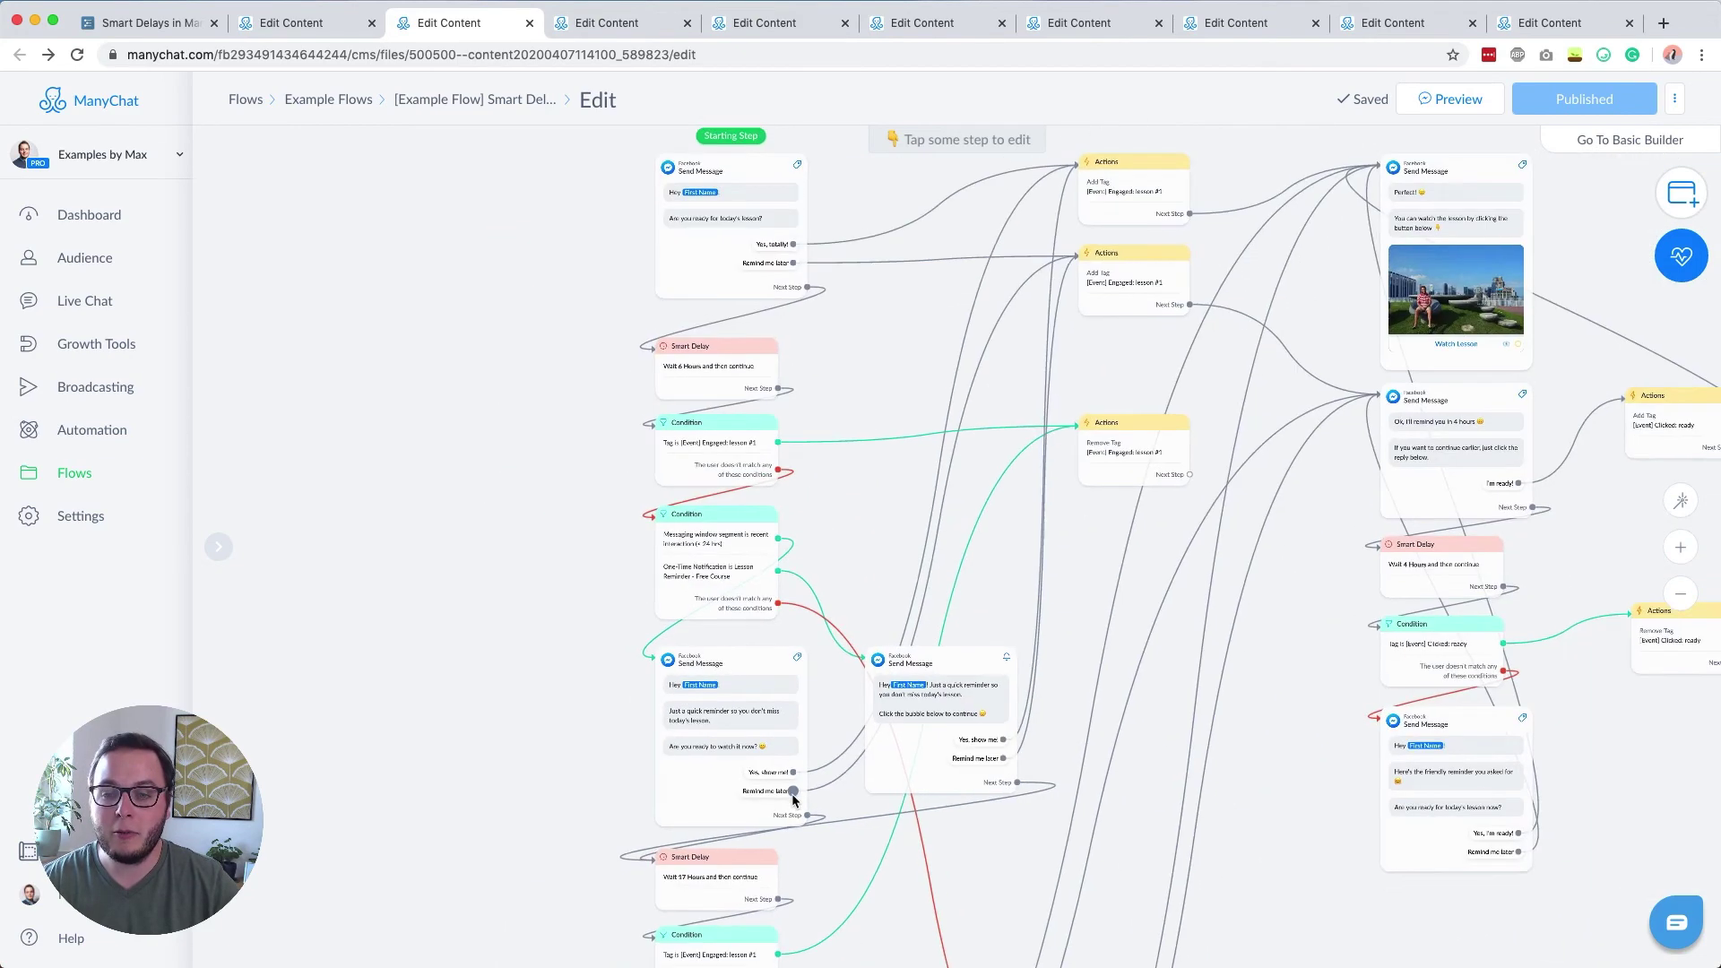
mouse_move(935, 534)
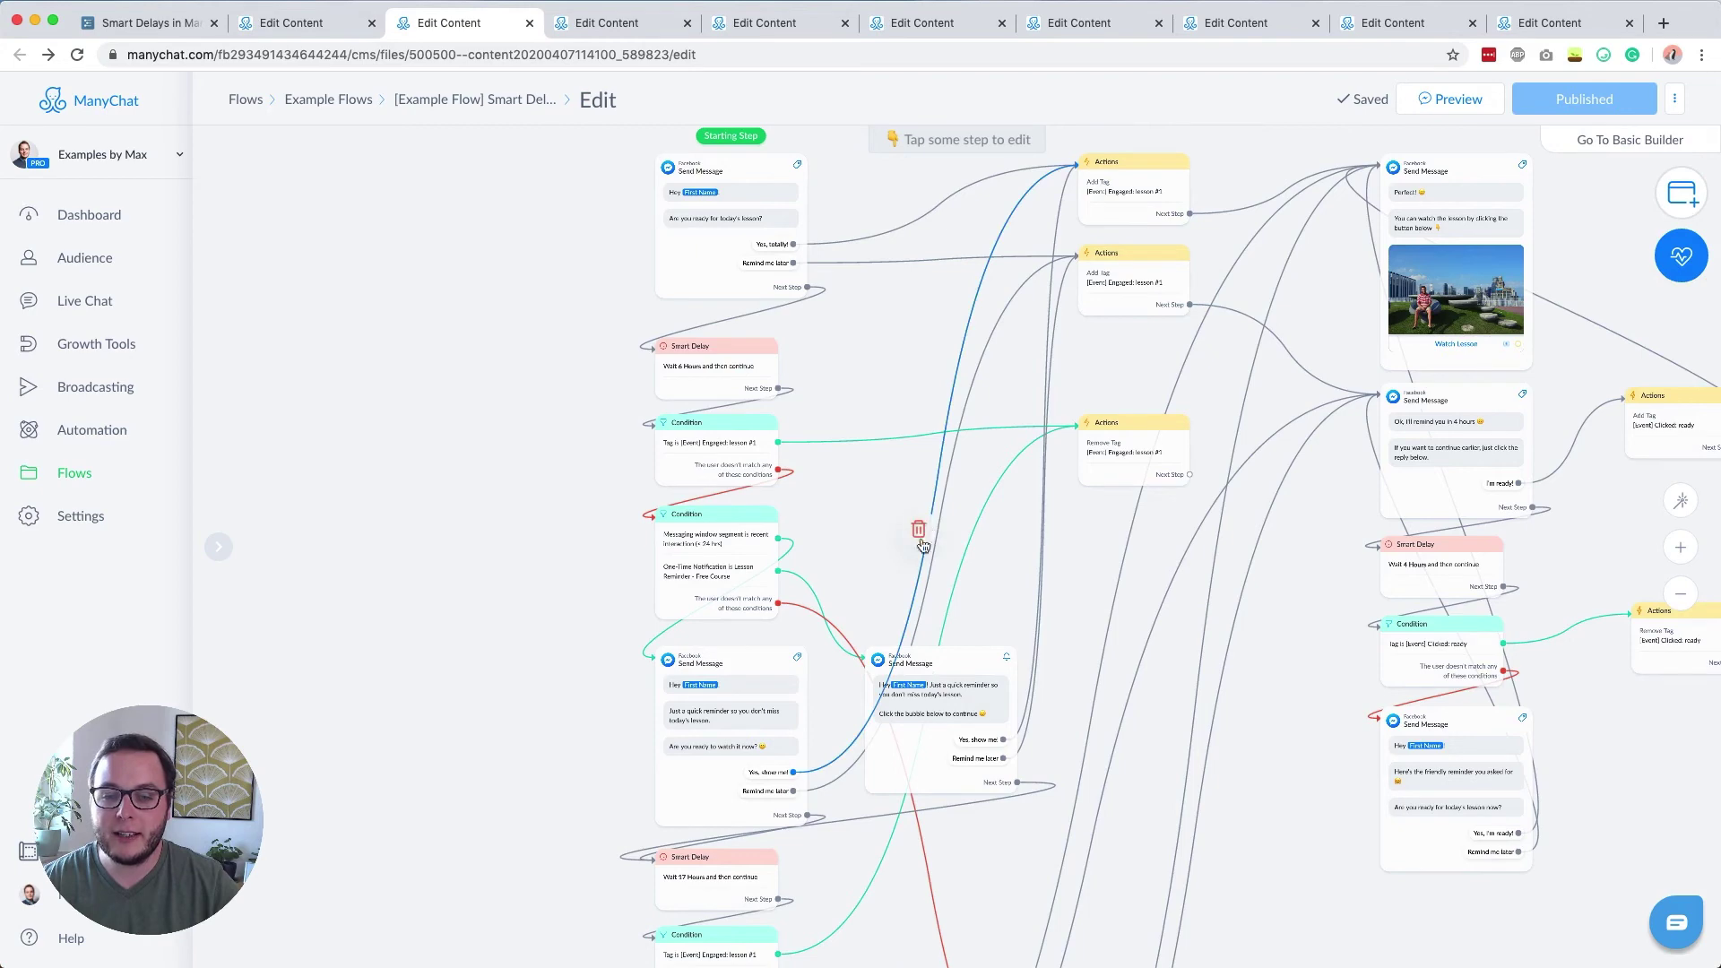
mouse_move(1115, 183)
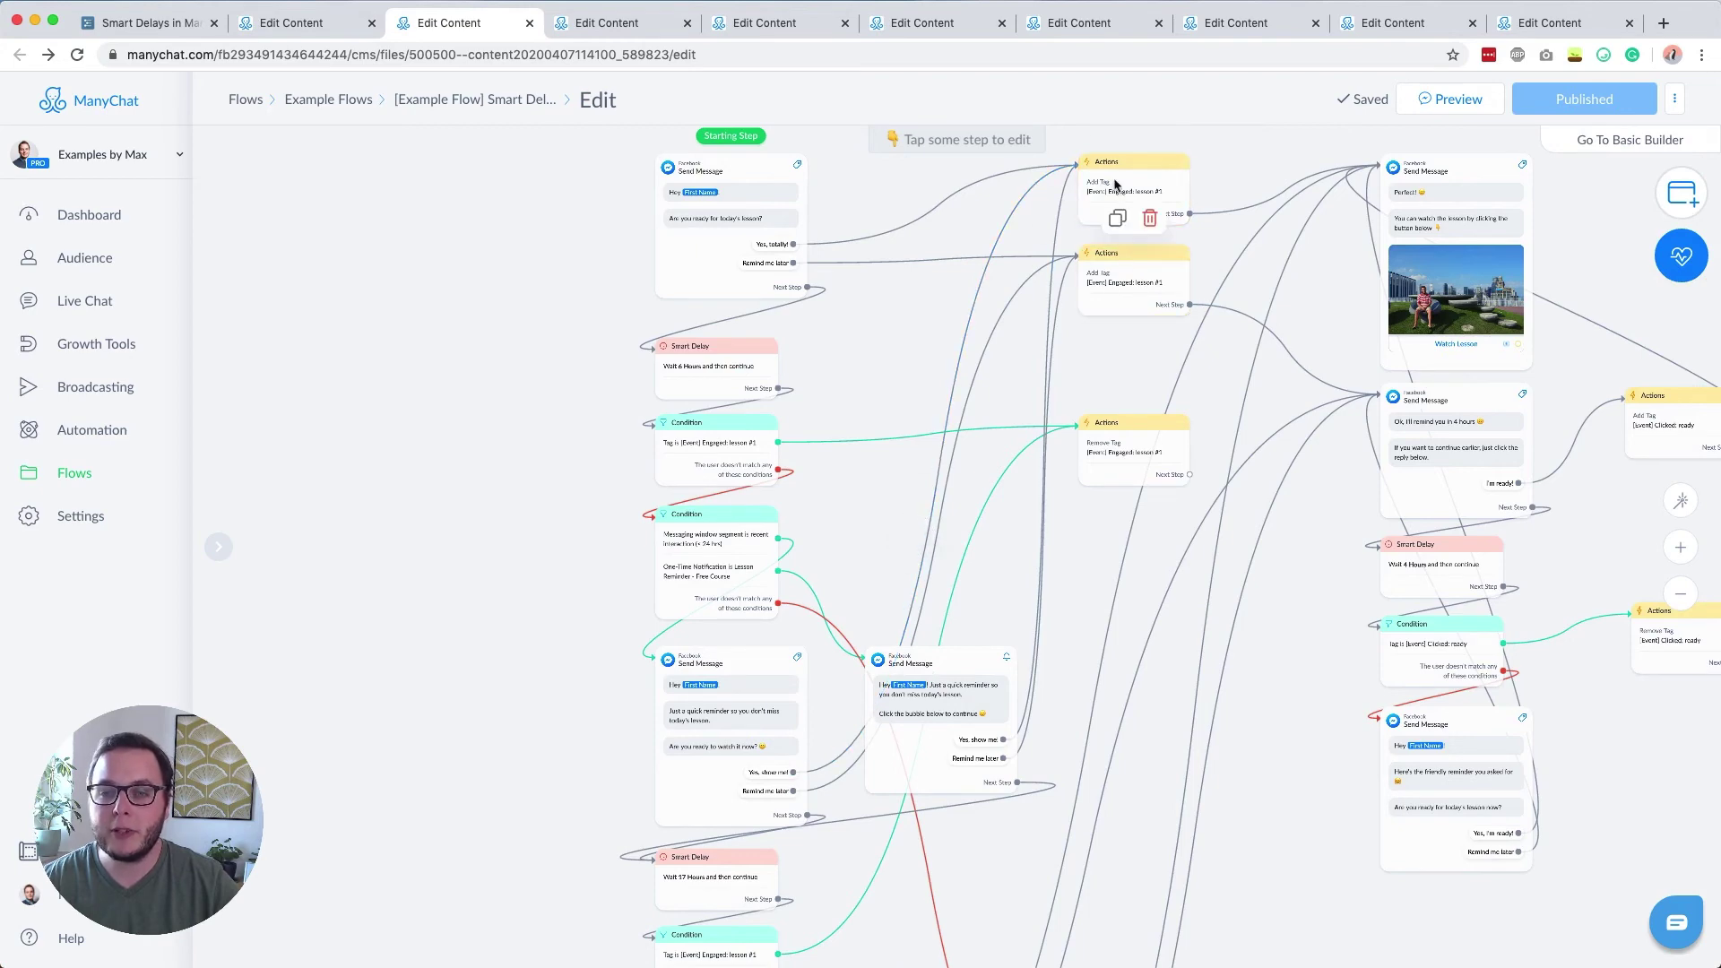
scroll(1116, 184, "up", 5)
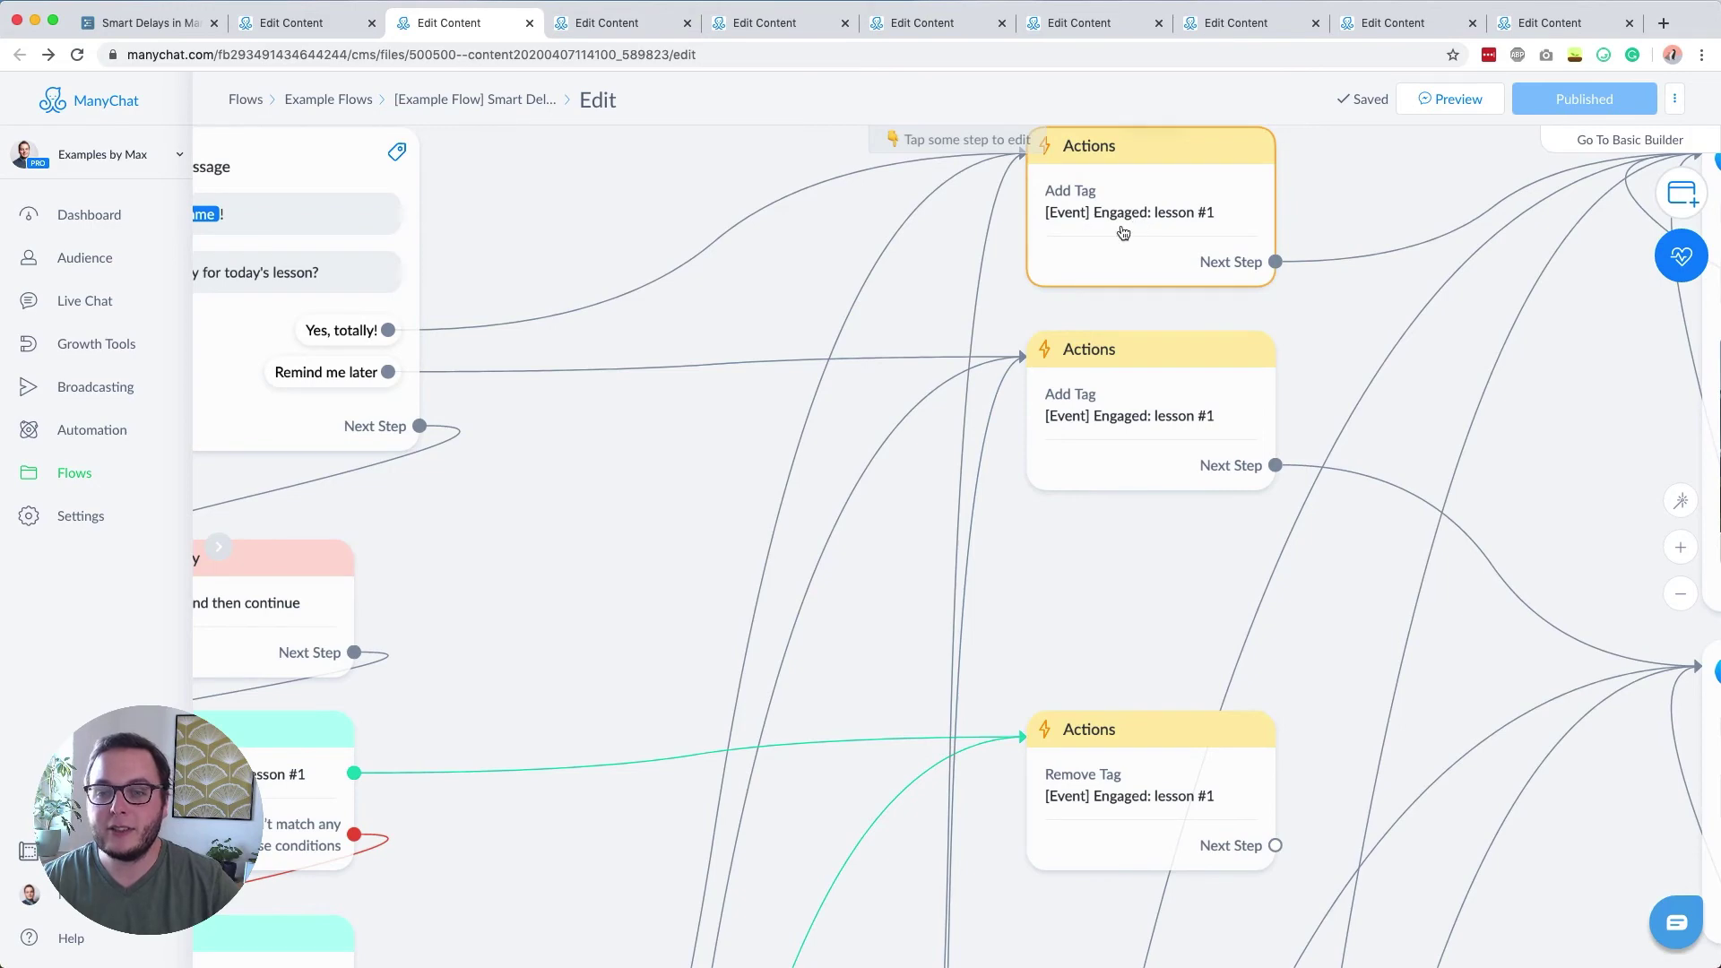
scroll(1137, 311, "down", 5)
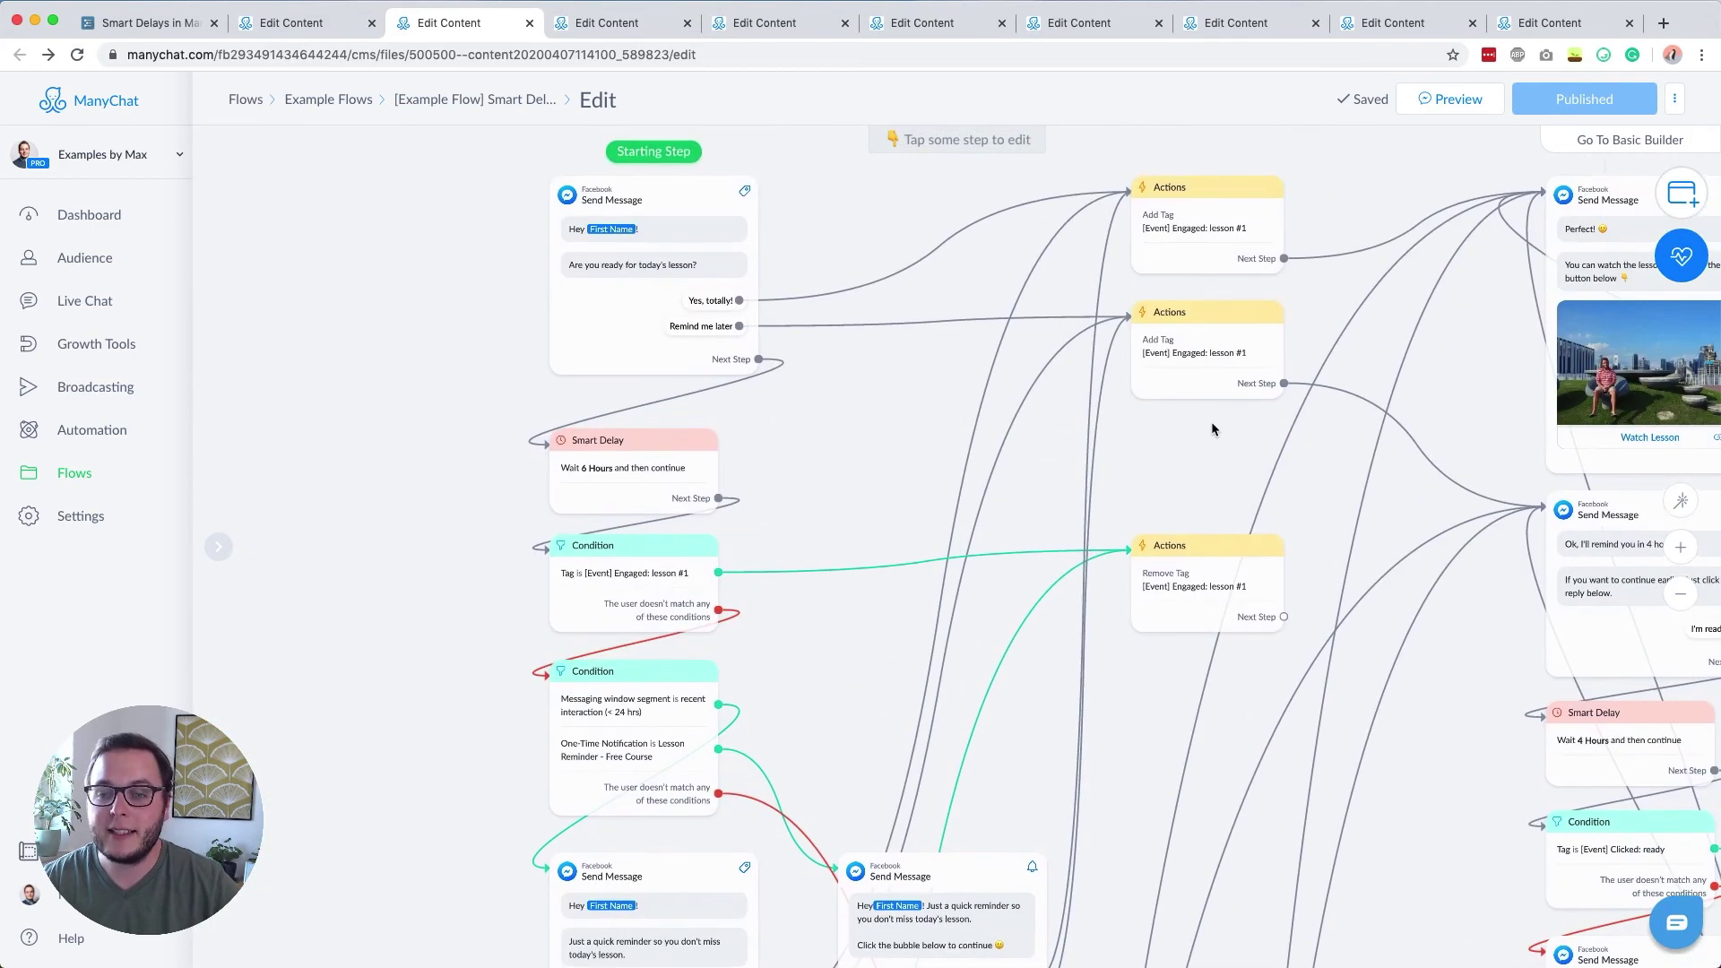
mouse_move(1188, 416)
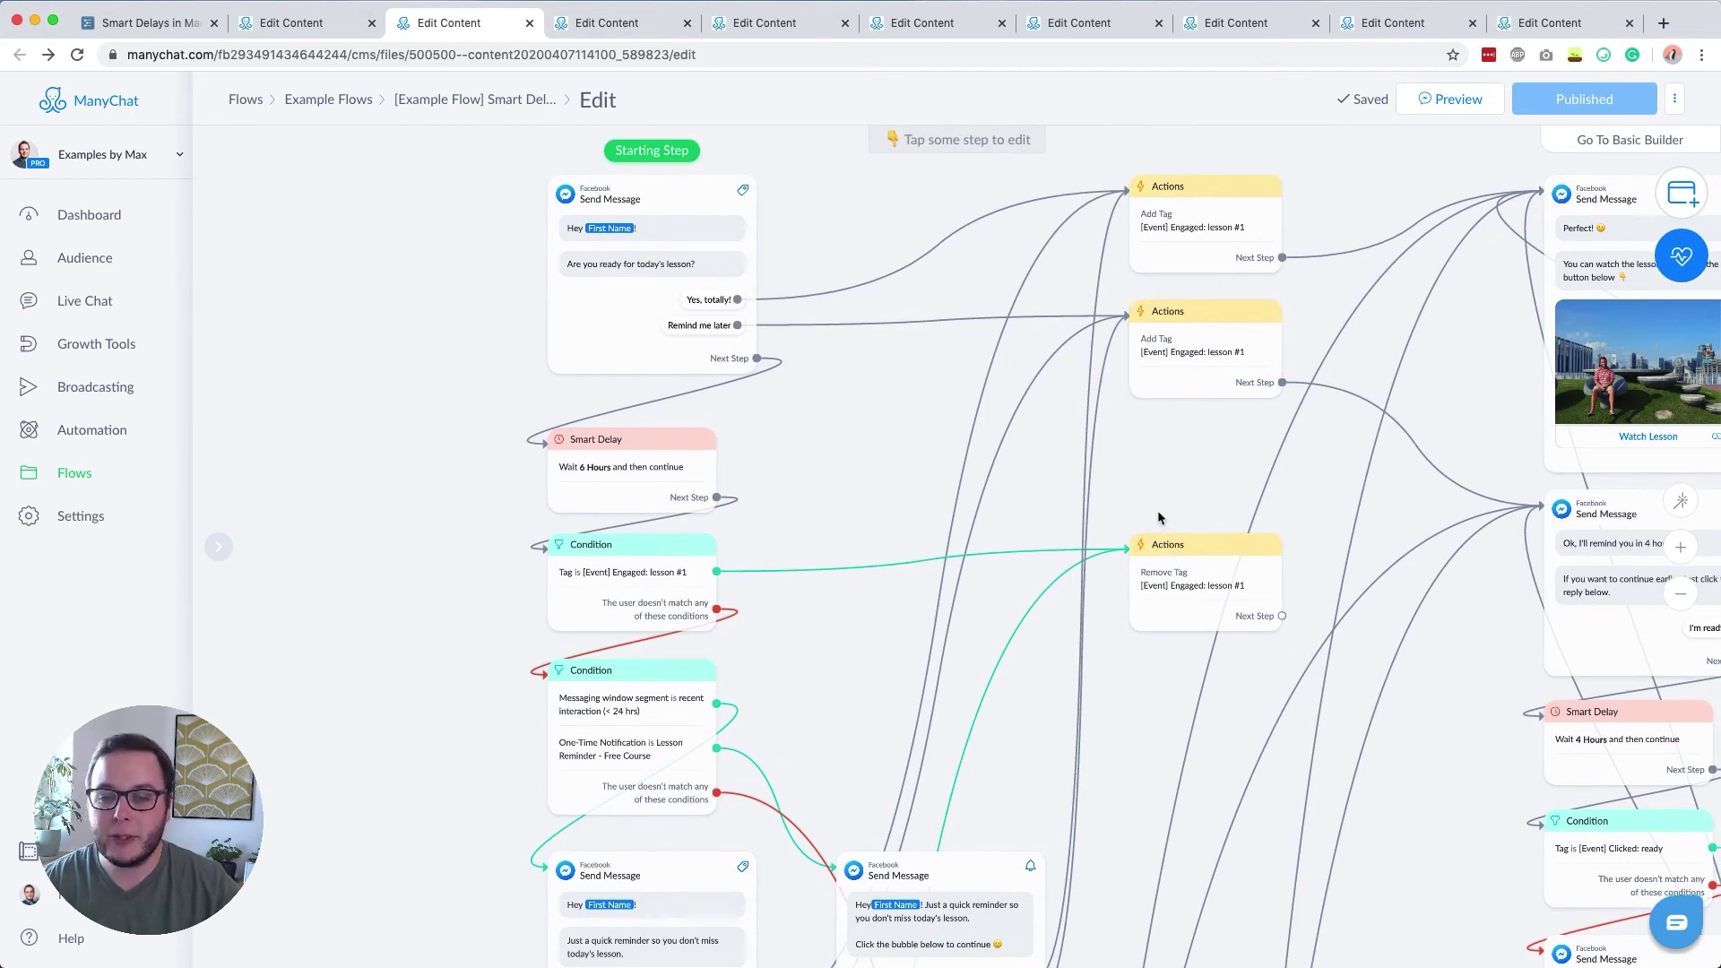
left_click_drag(1158, 509, 1062, 531)
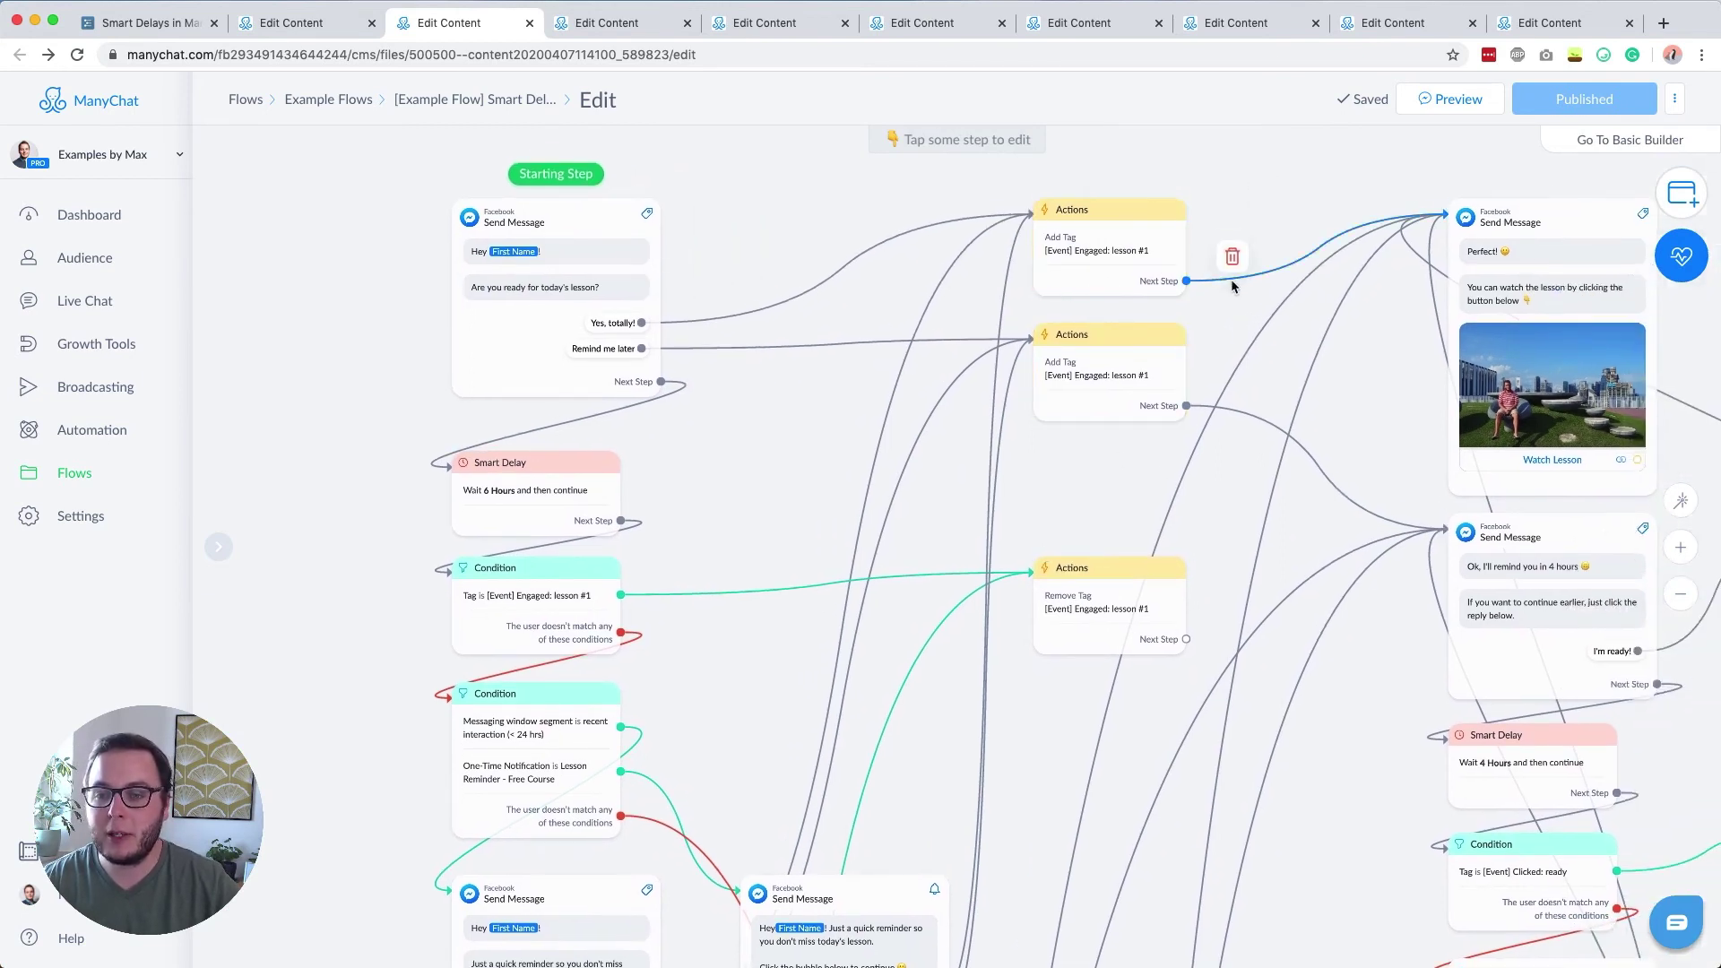
mouse_move(1212, 250)
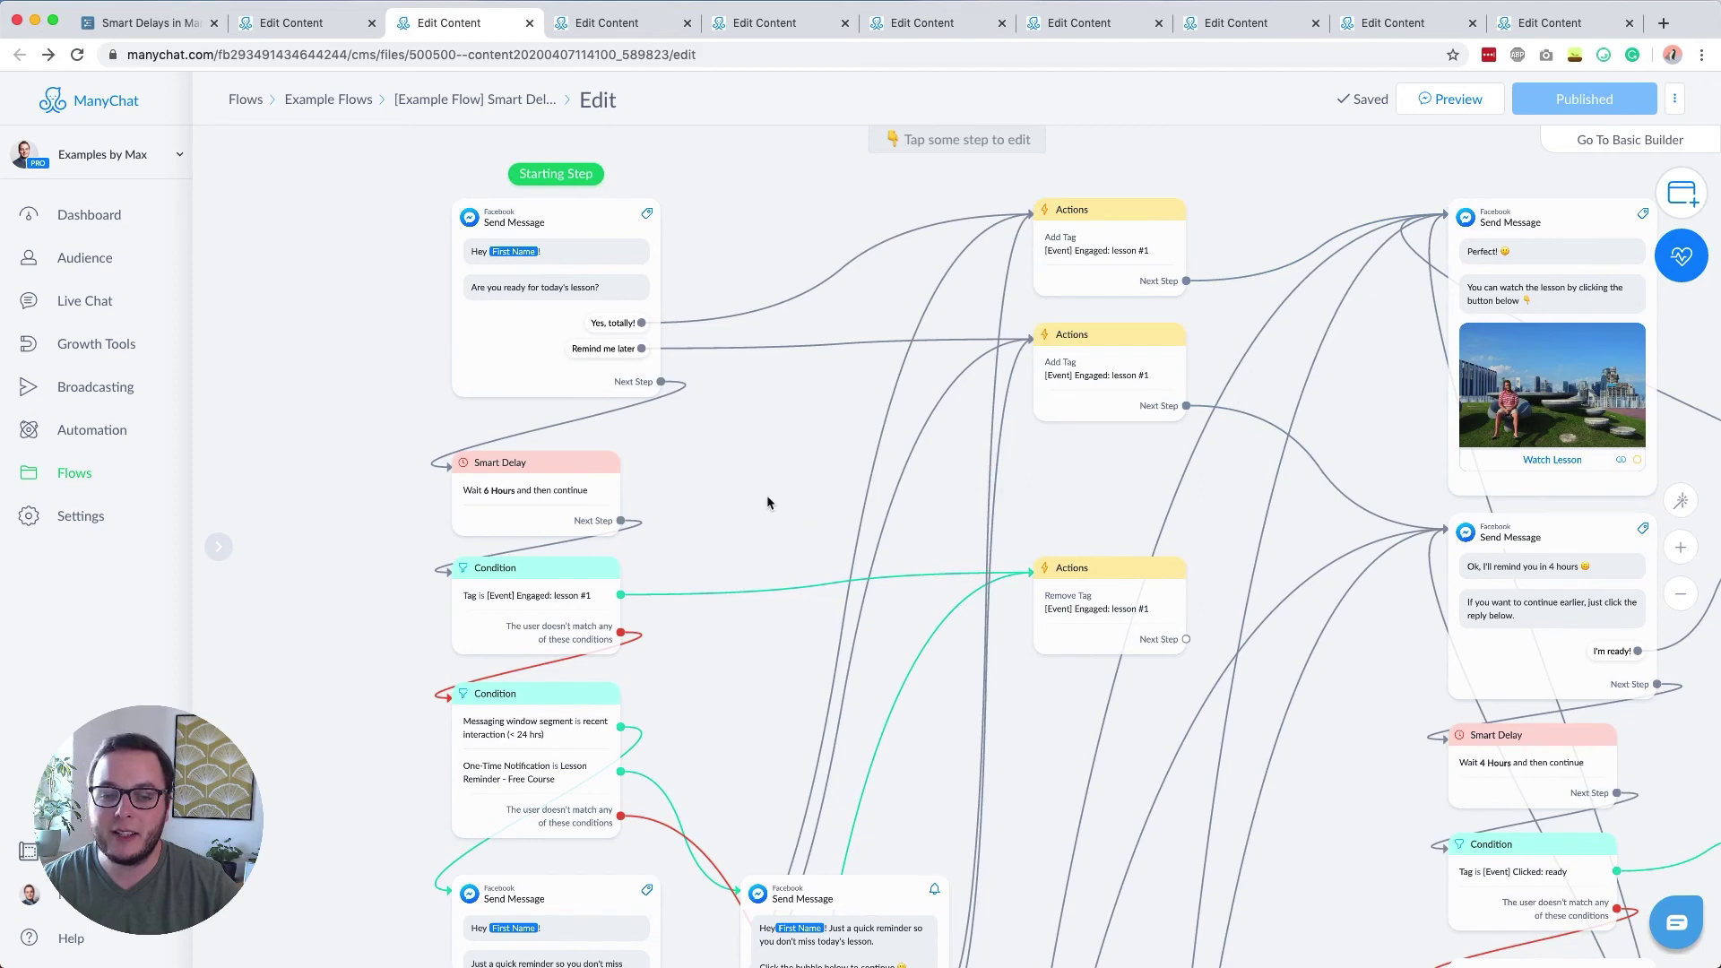
Open the settings of the Condition below the Engaged: lesson #1 check and review its messaging window and One-Time Notification rules
scroll(767, 494, "down", 7)
scroll(766, 495, "left", 4)
scroll(513, 594, "up", 2)
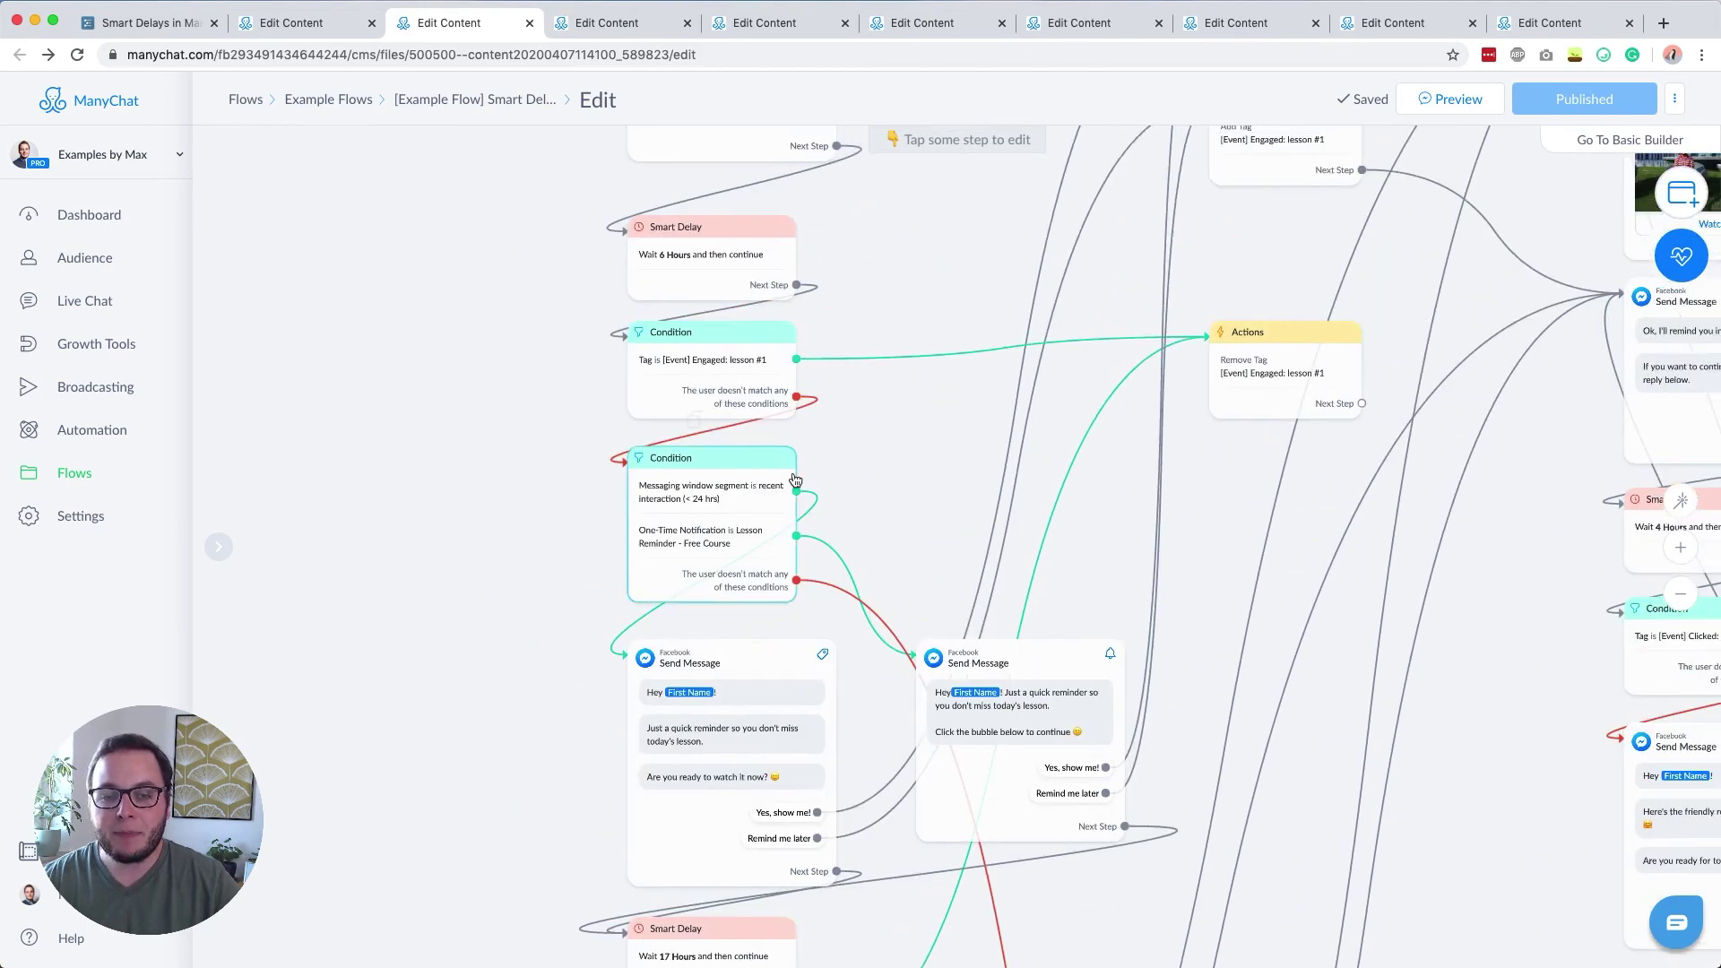
scroll(740, 511, "up", 5)
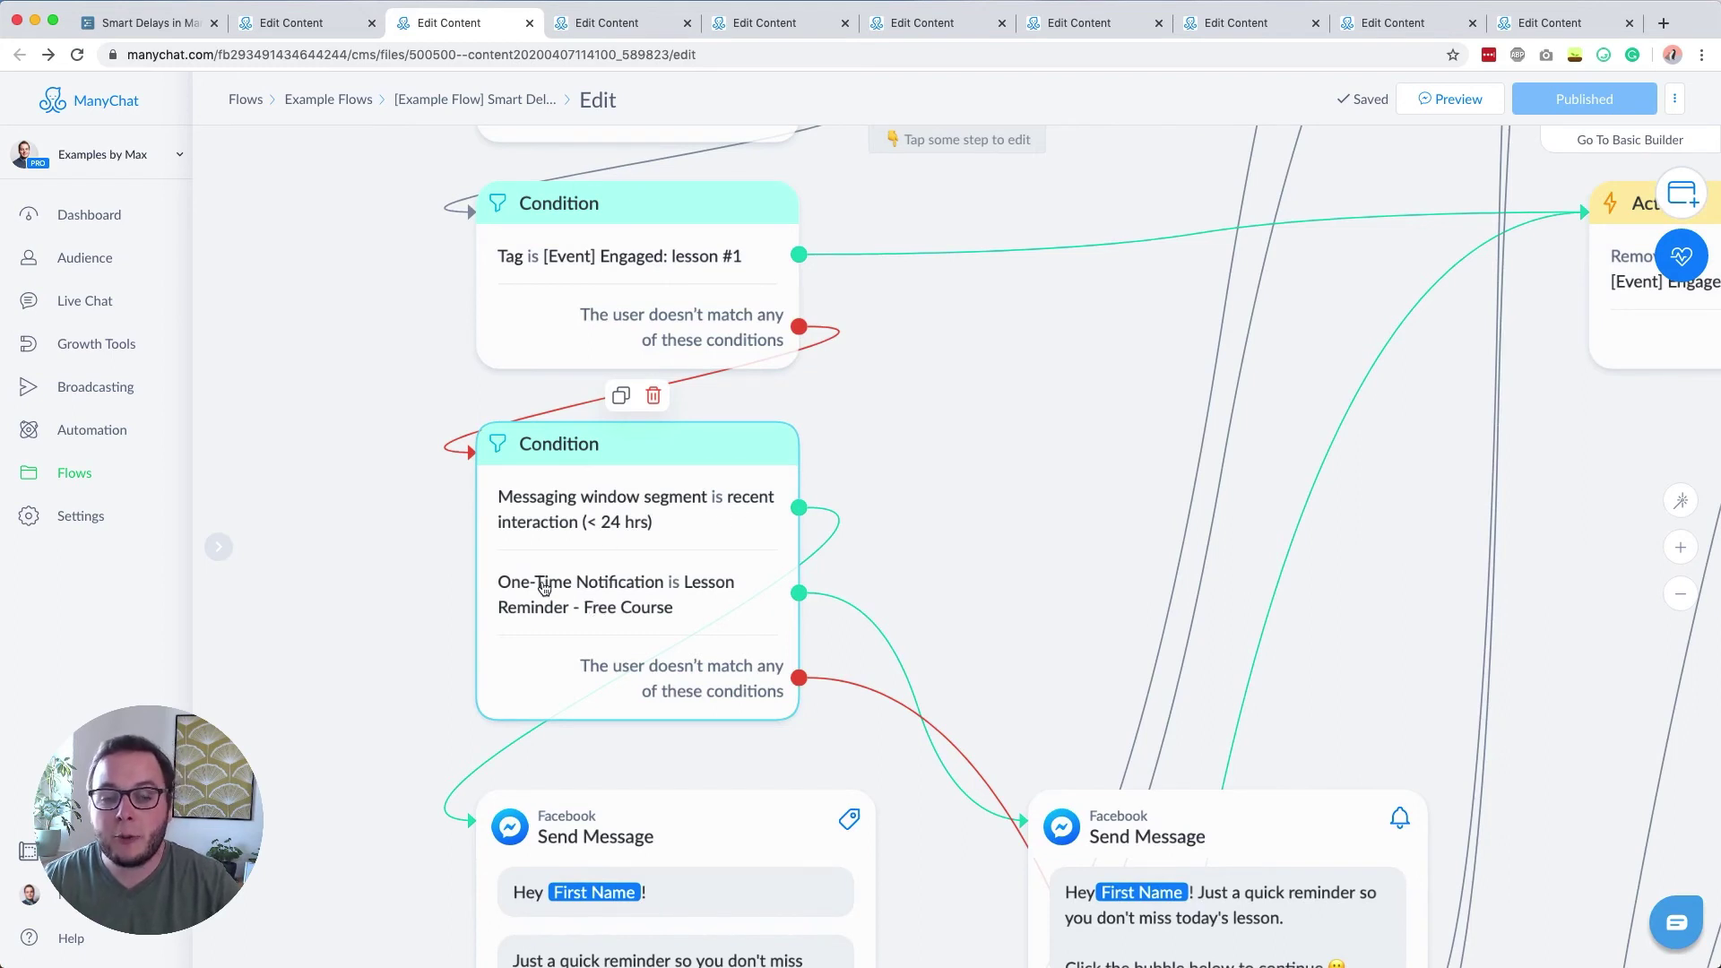
left_click(642, 588)
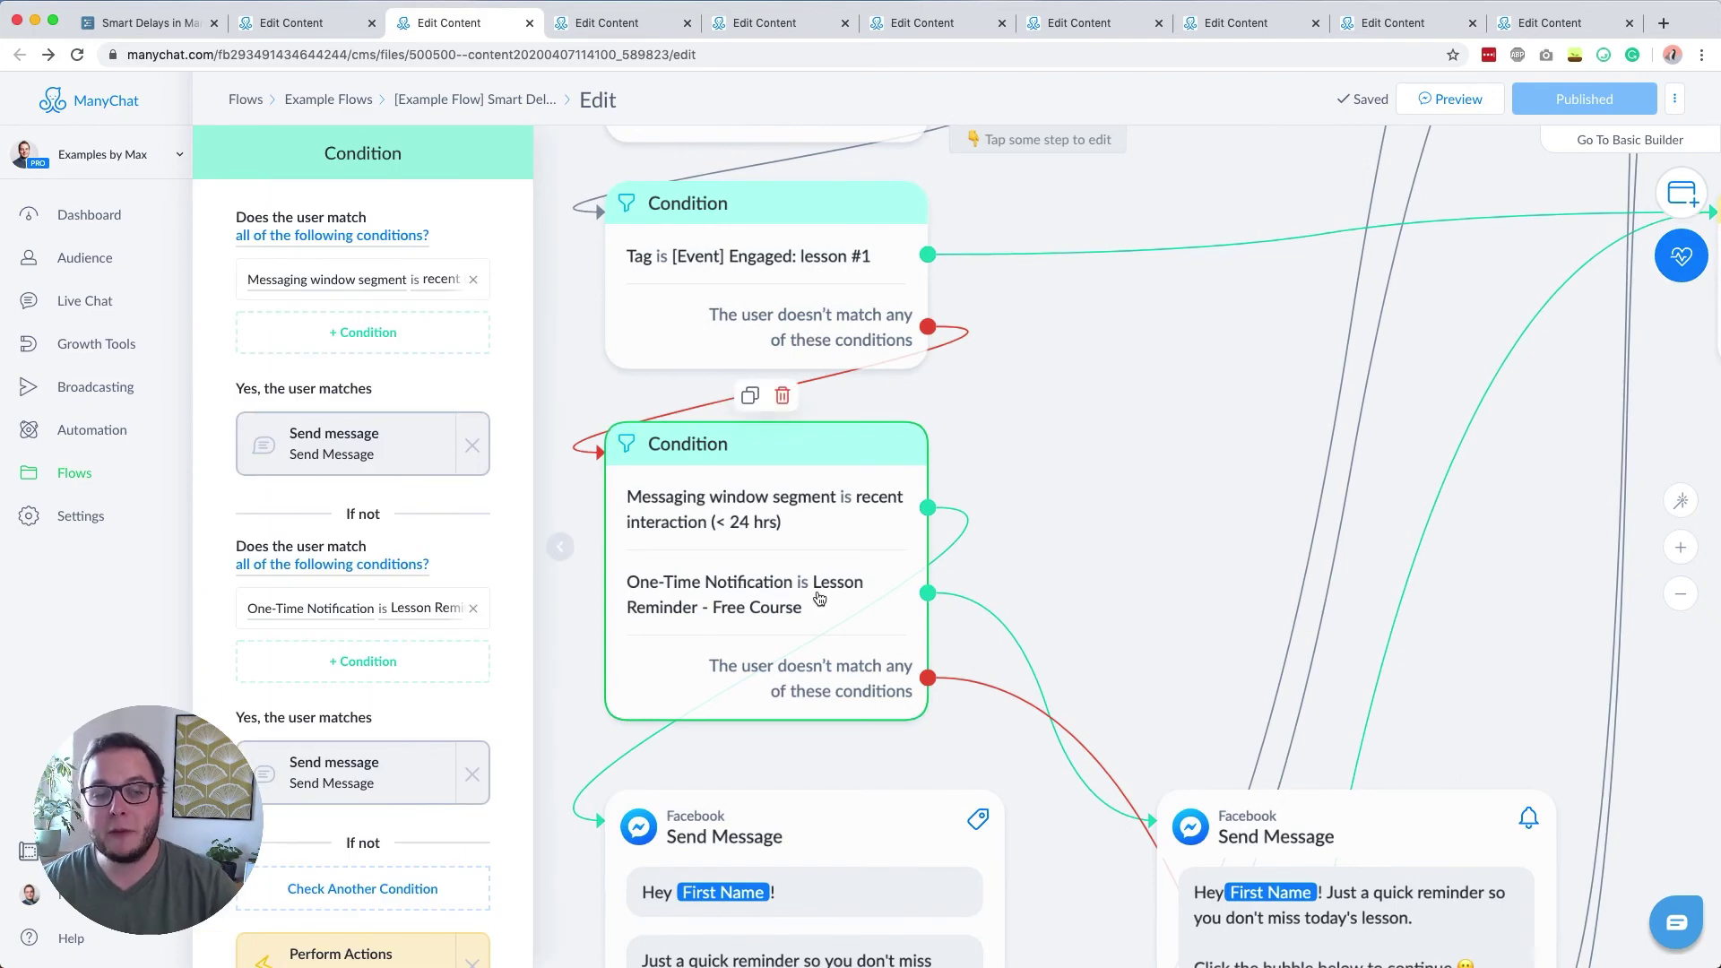
left_click(1155, 550)
Open the One-Time Notification reminder message and review its content type, text and quick replies
left_click_drag(1155, 550, 832, 283)
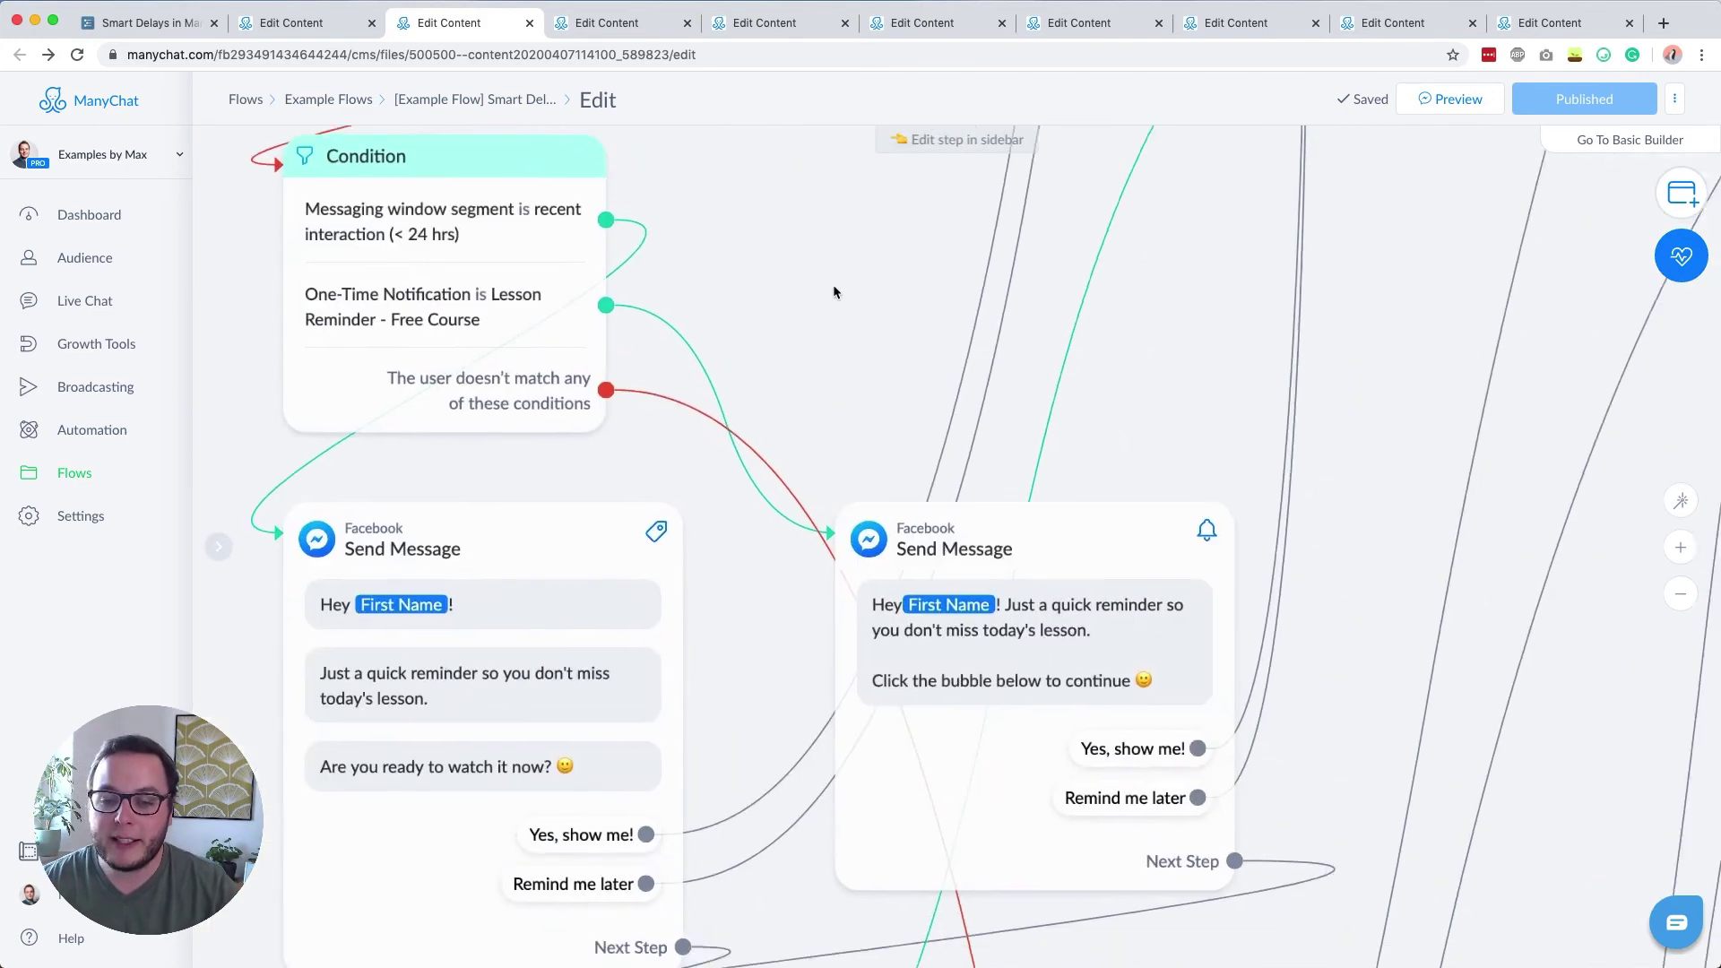
left_click(573, 538)
scroll(696, 502, "down", 2)
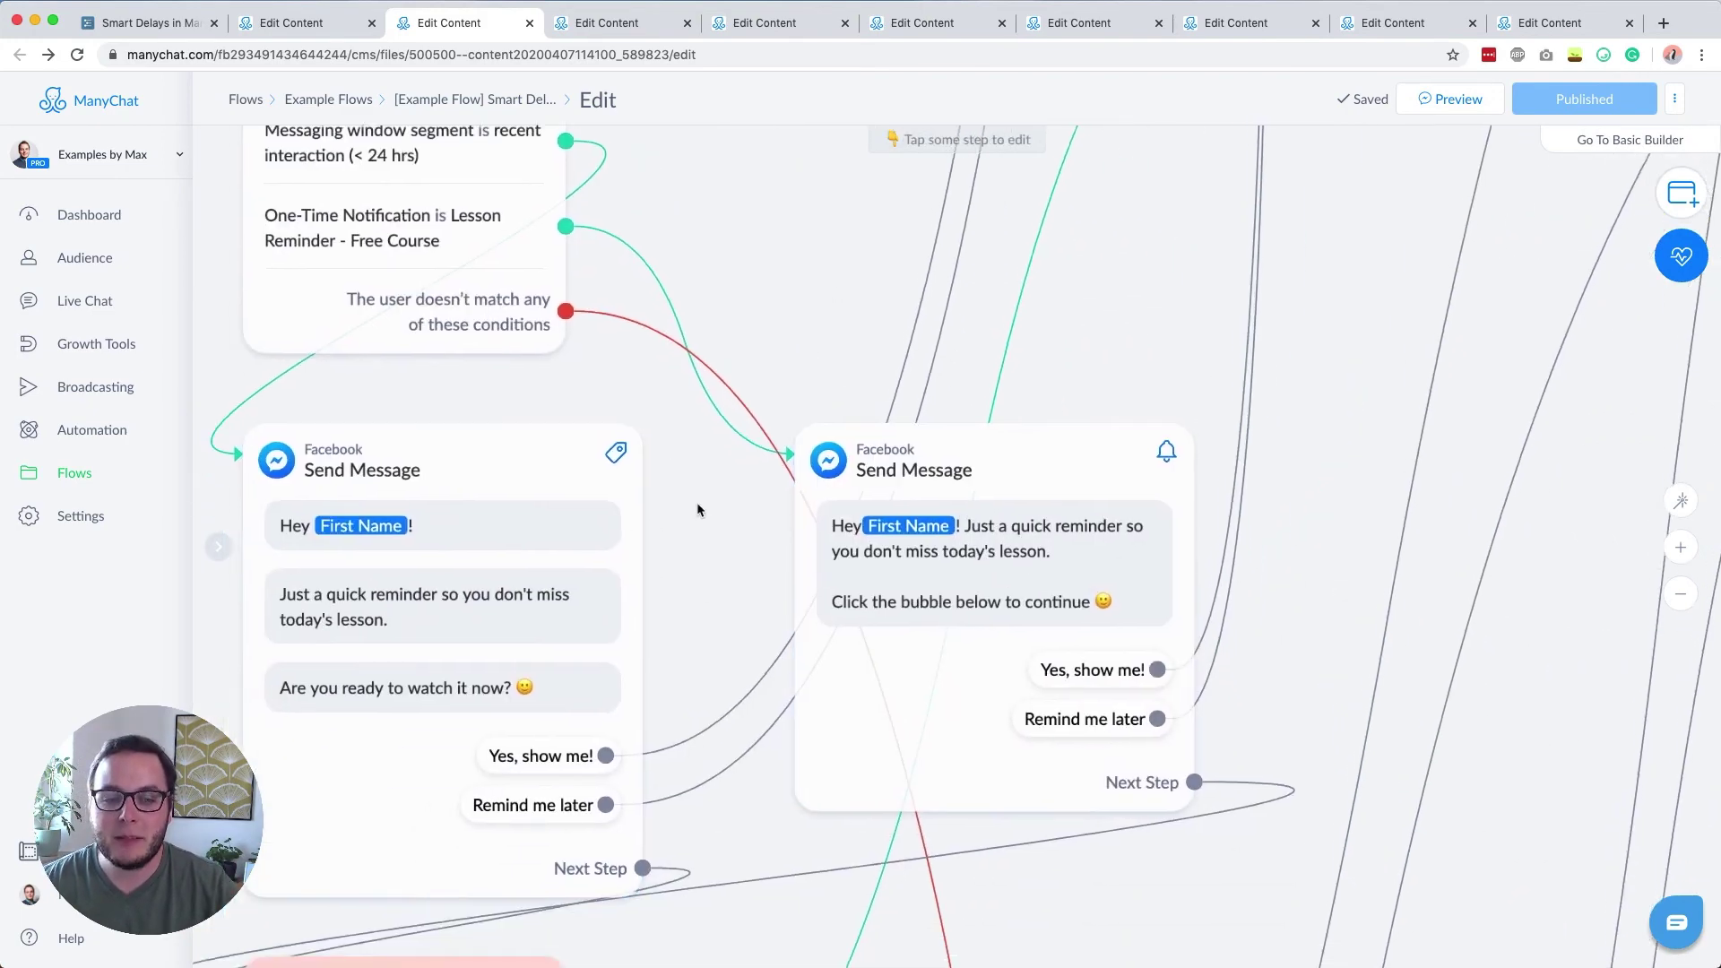
left_click(977, 546)
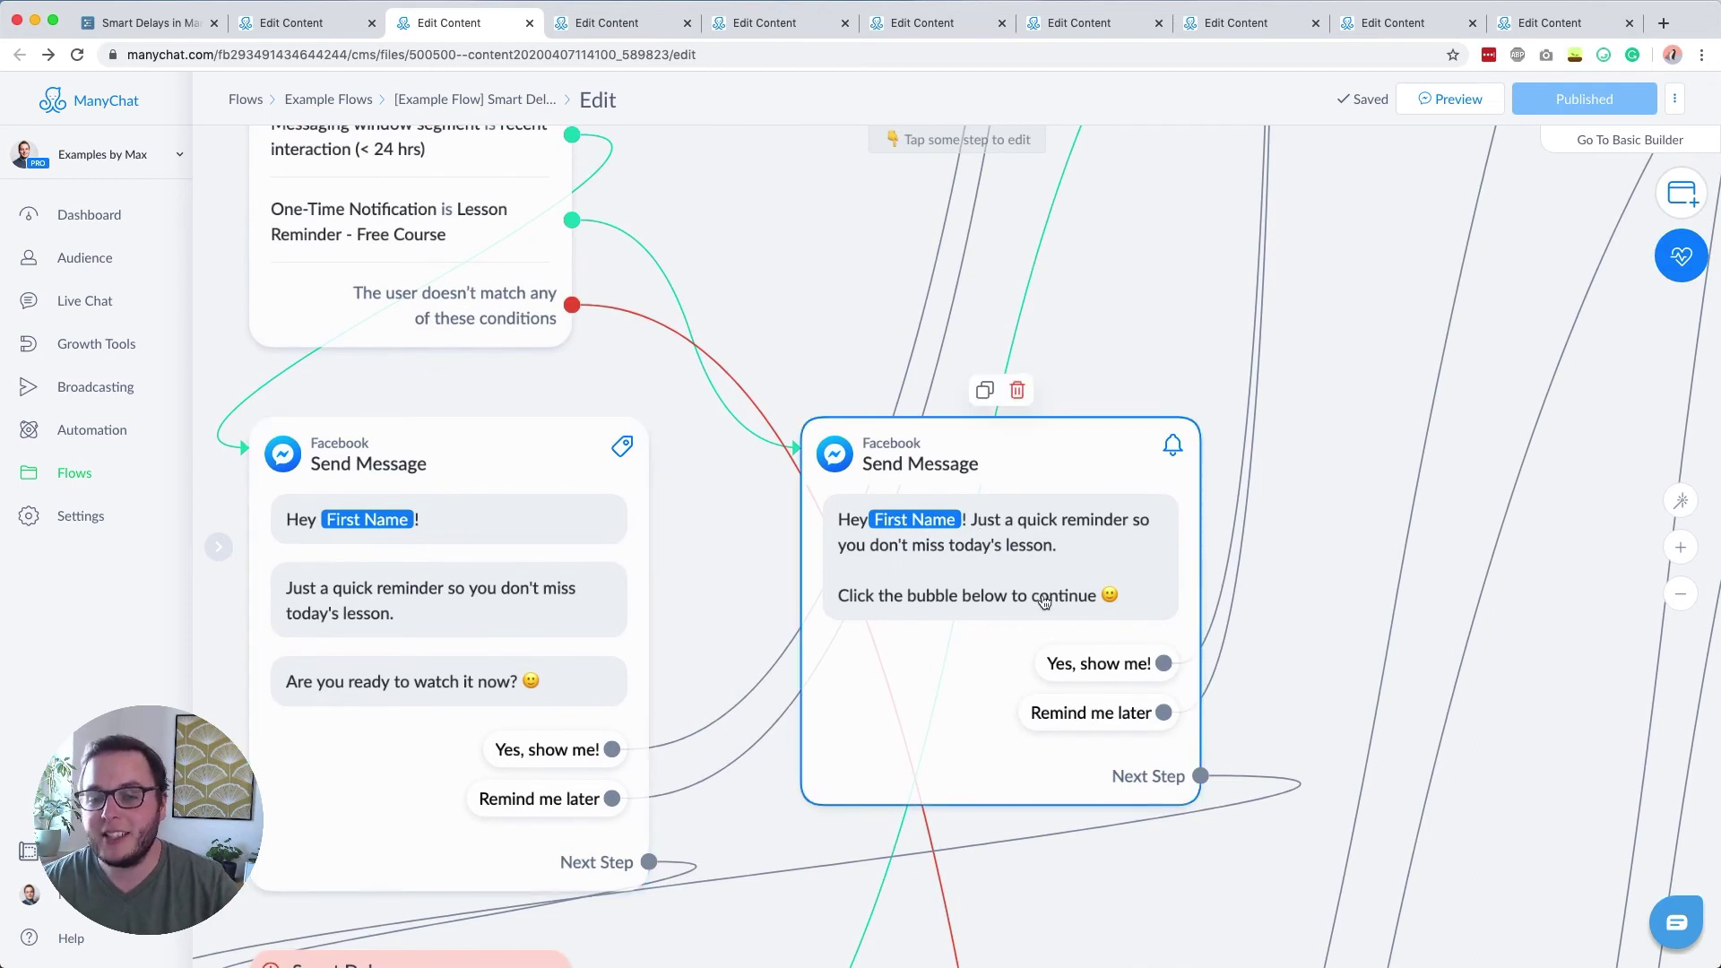
left_click(948, 558)
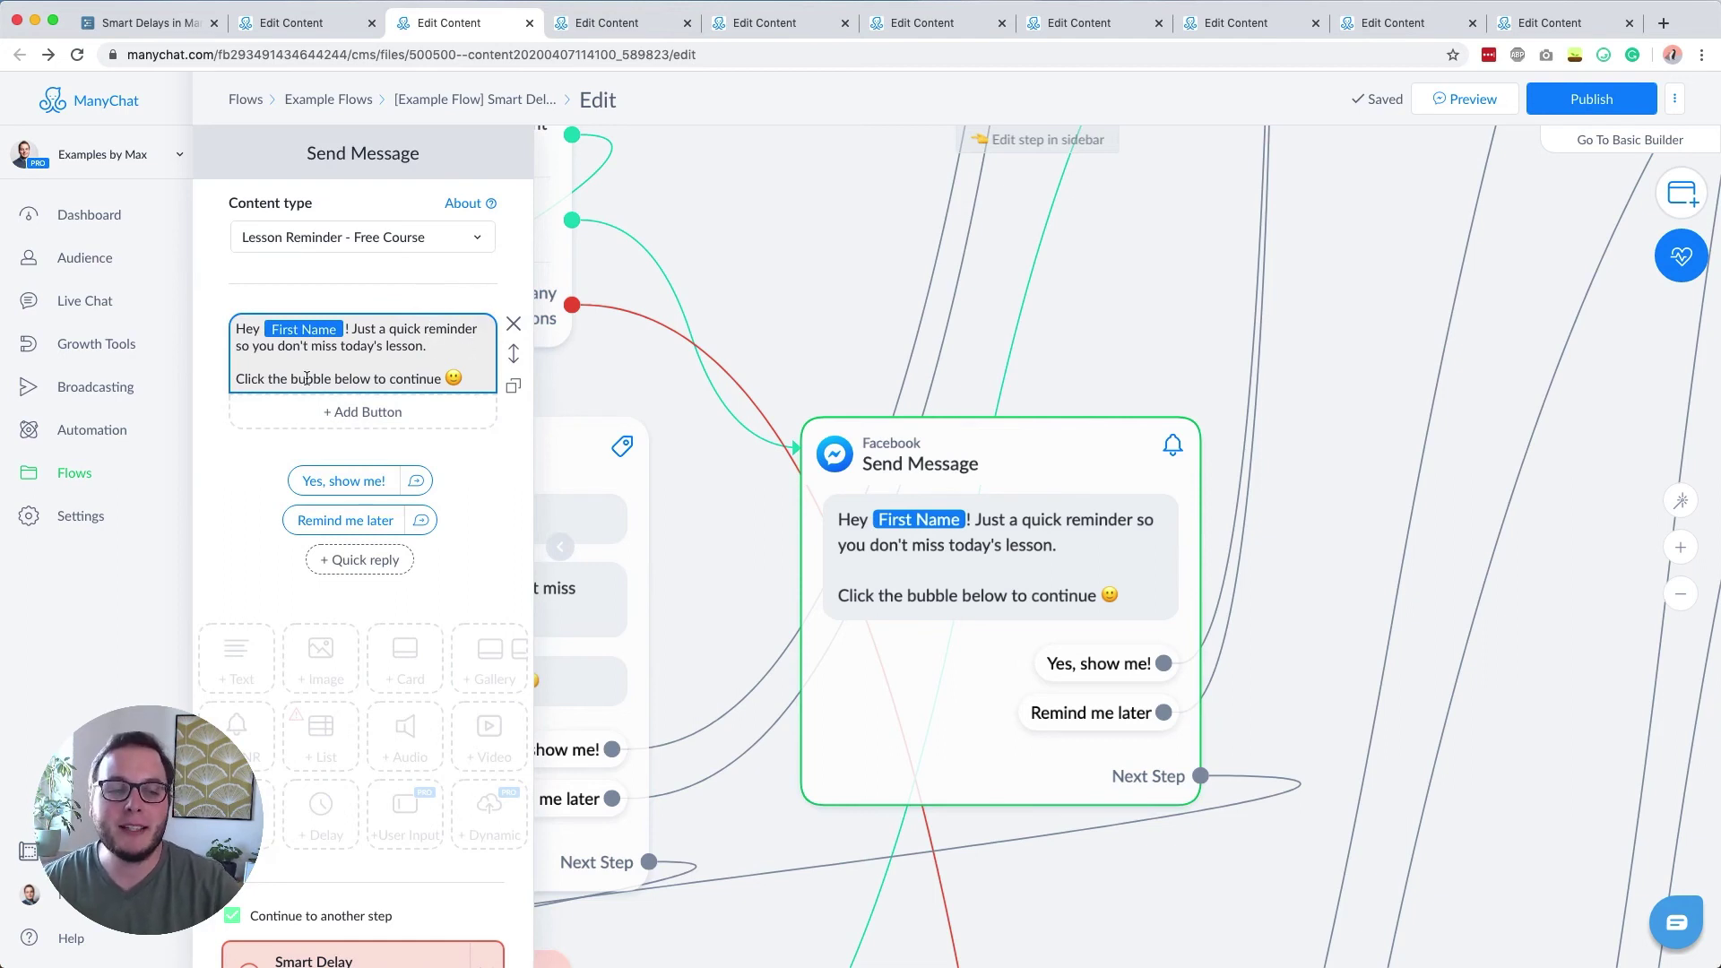
left_click(814, 292)
Trace the One-Time Notification reminder's replies up to the Add Tag actions
scroll(734, 291, "right", 3)
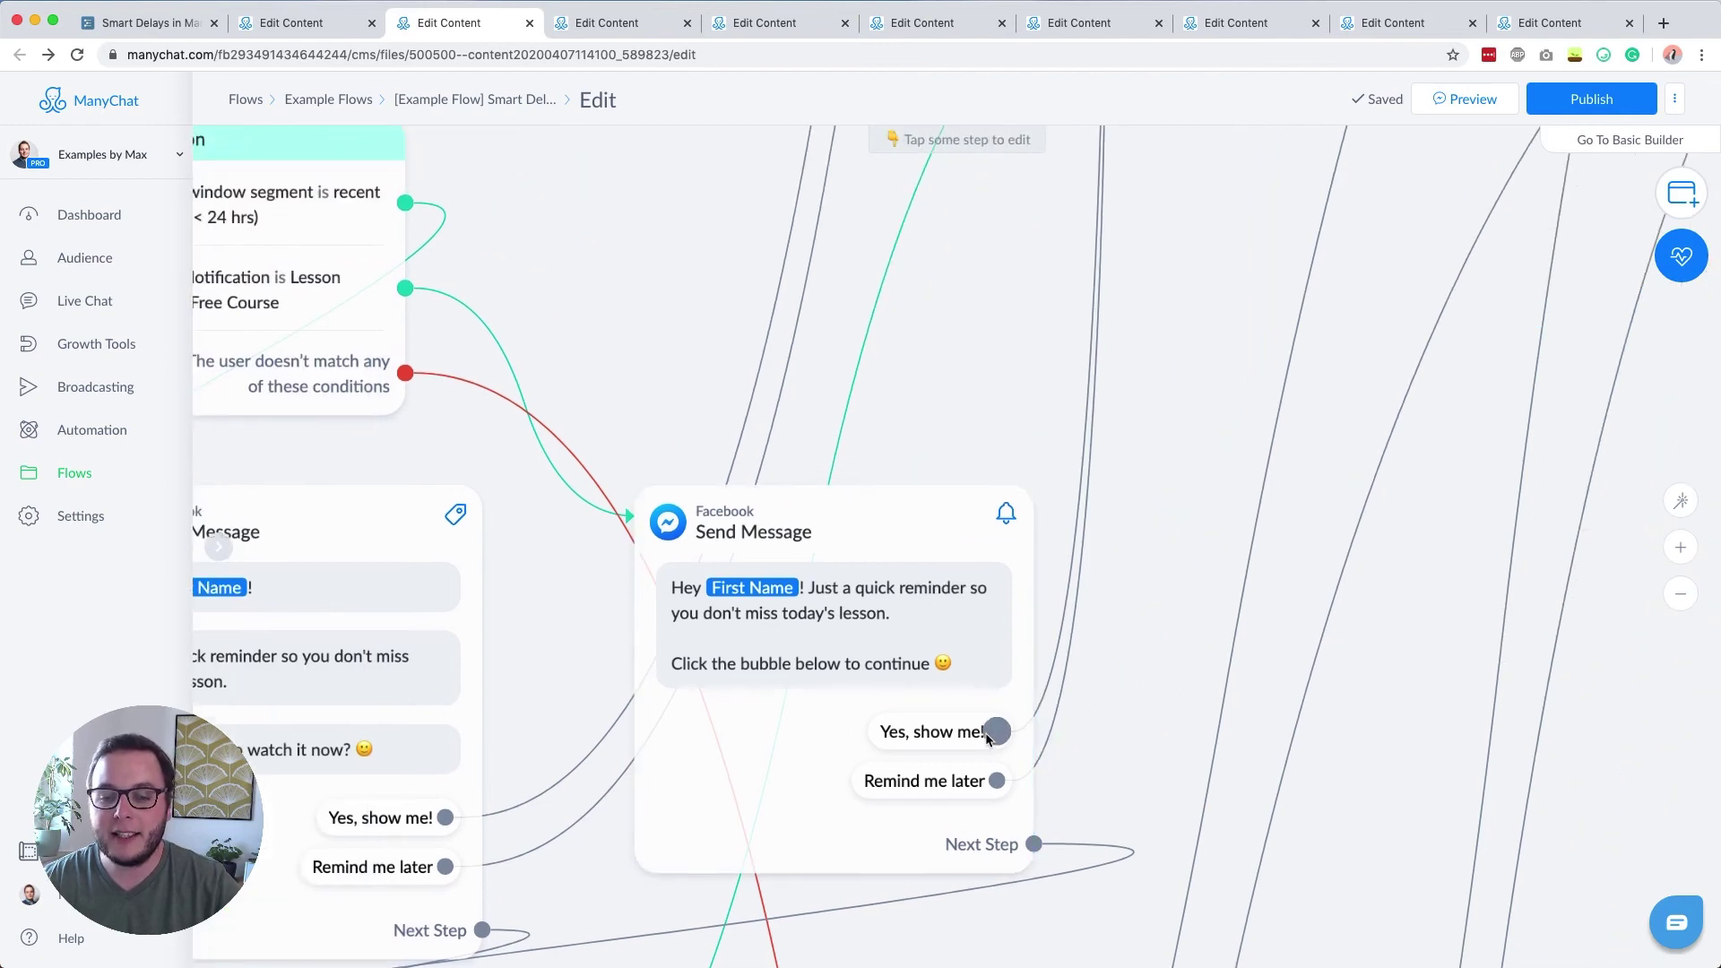
scroll(1105, 687, "down", 5)
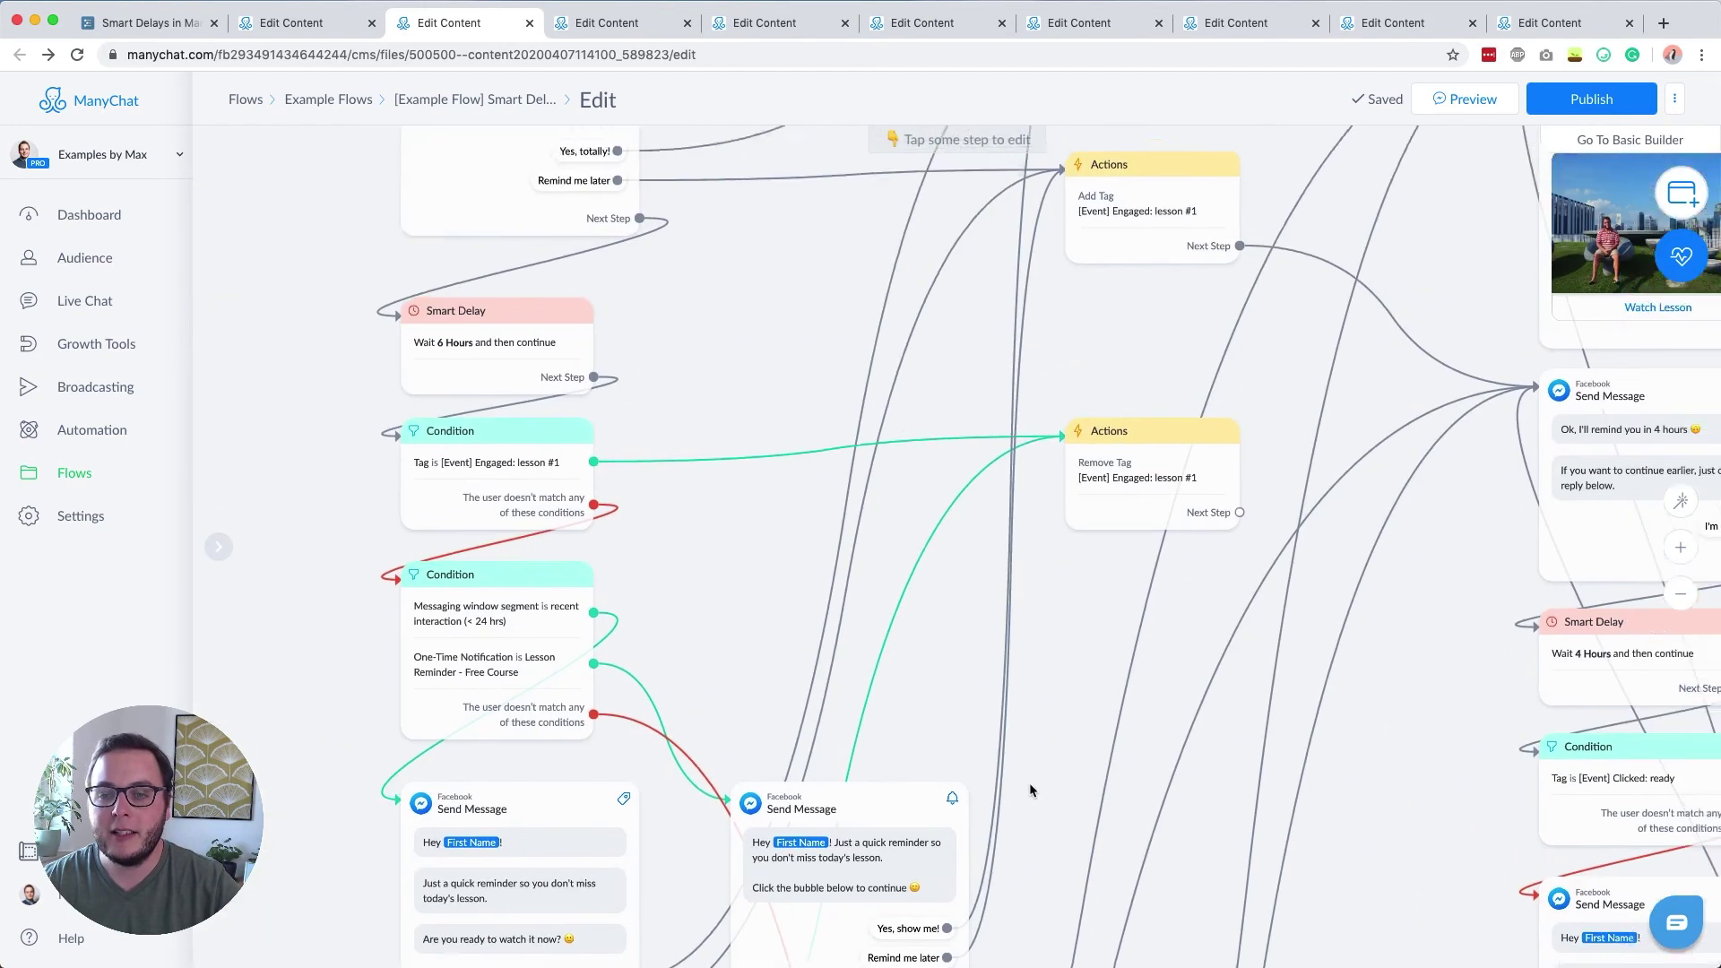
scroll(1029, 783, "up", 2)
scroll(855, 587, "down", 5)
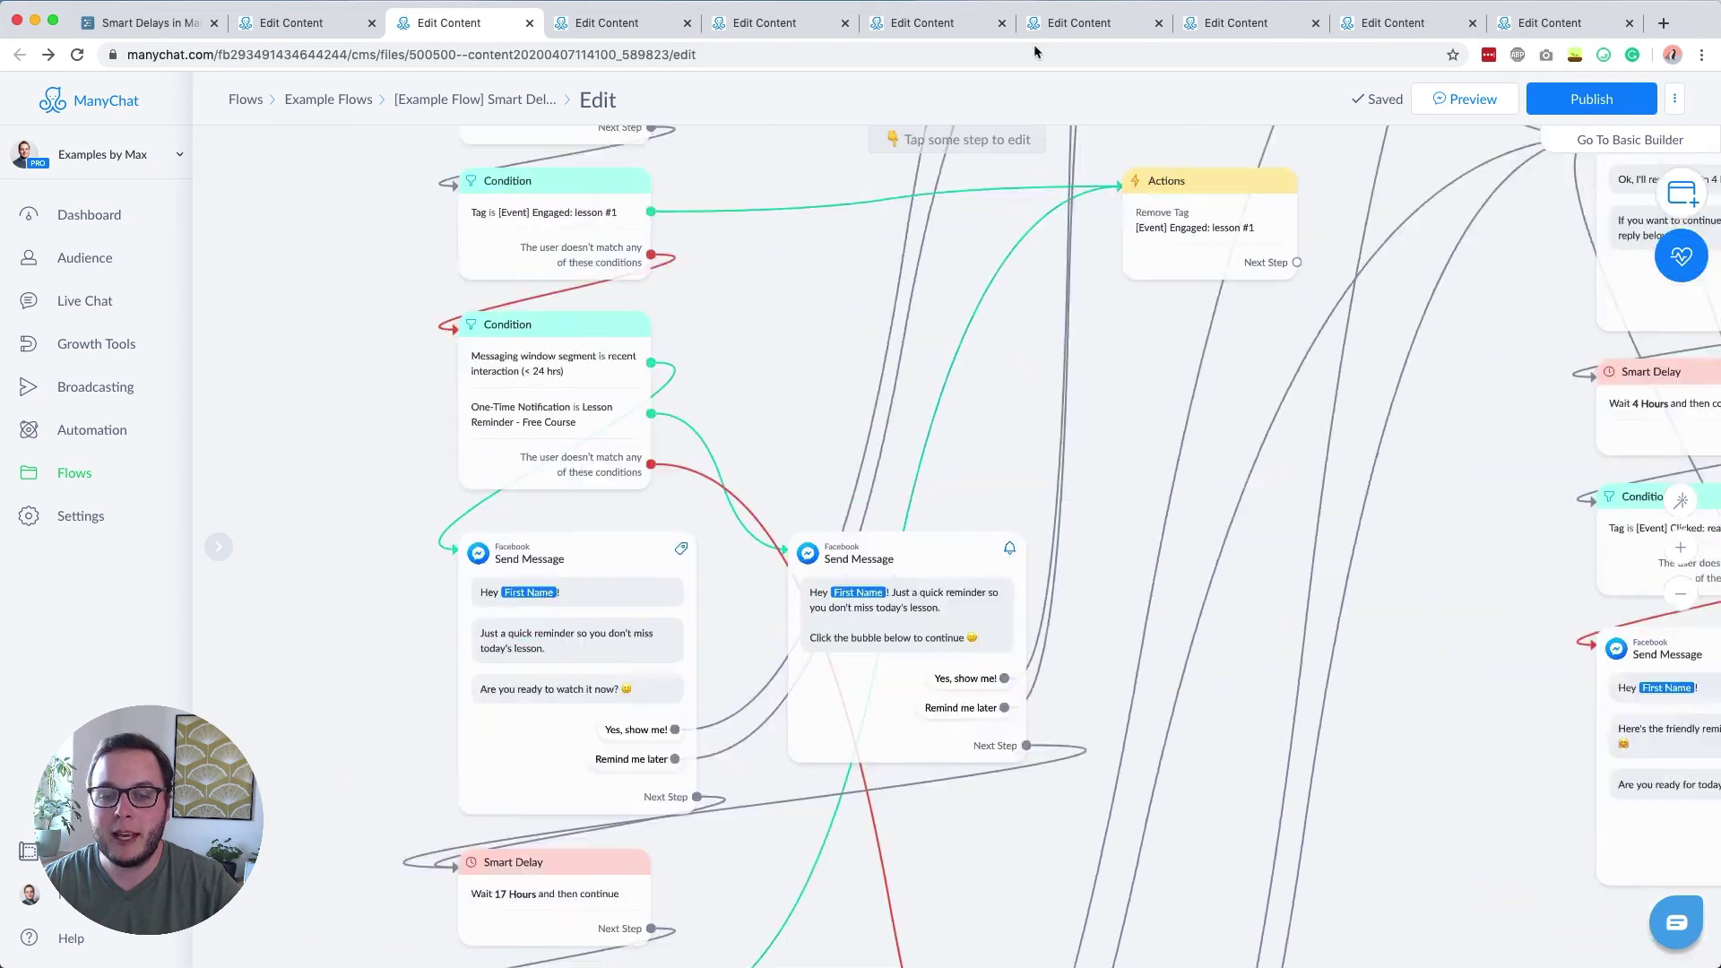
Examine the 17-hour Smart Delay, the two Conditions below it, and the missed-lesson messages they lead to
scroll(879, 538, "down", 3)
scroll(878, 538, "left", 2)
scroll(301, 504, "down", 5)
scroll(301, 503, "left", 2)
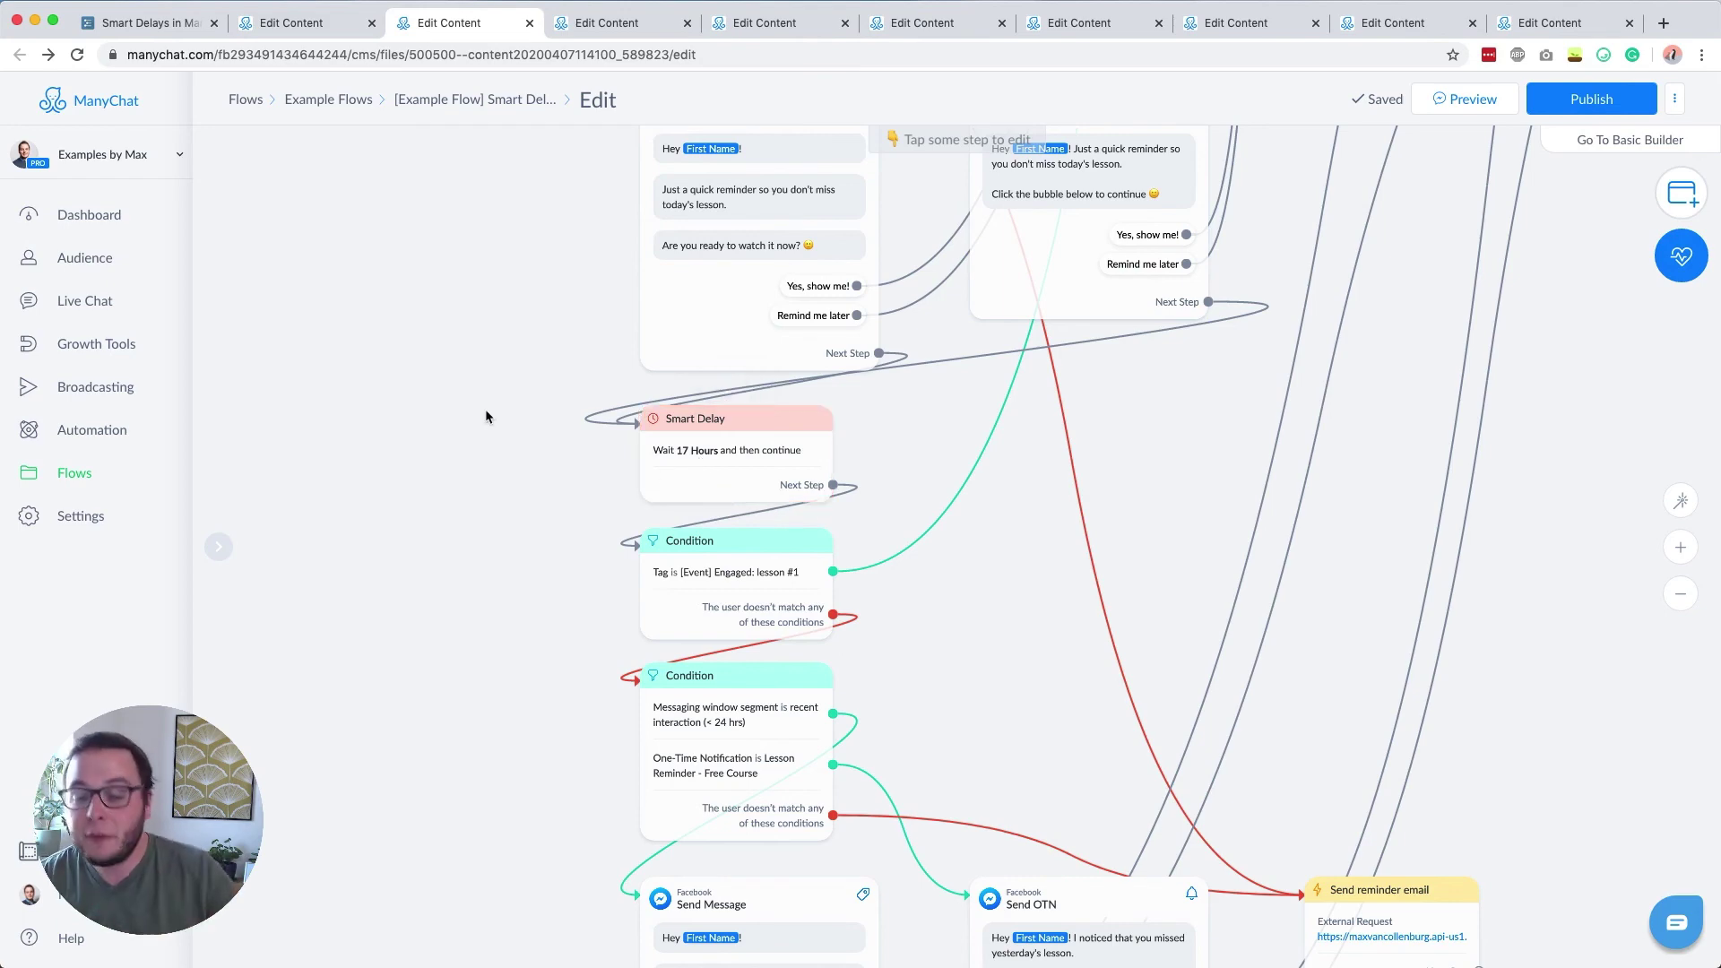
left_click_drag(485, 409, 406, 273)
scroll(428, 614, "down", 5)
scroll(625, 427, "up", 5)
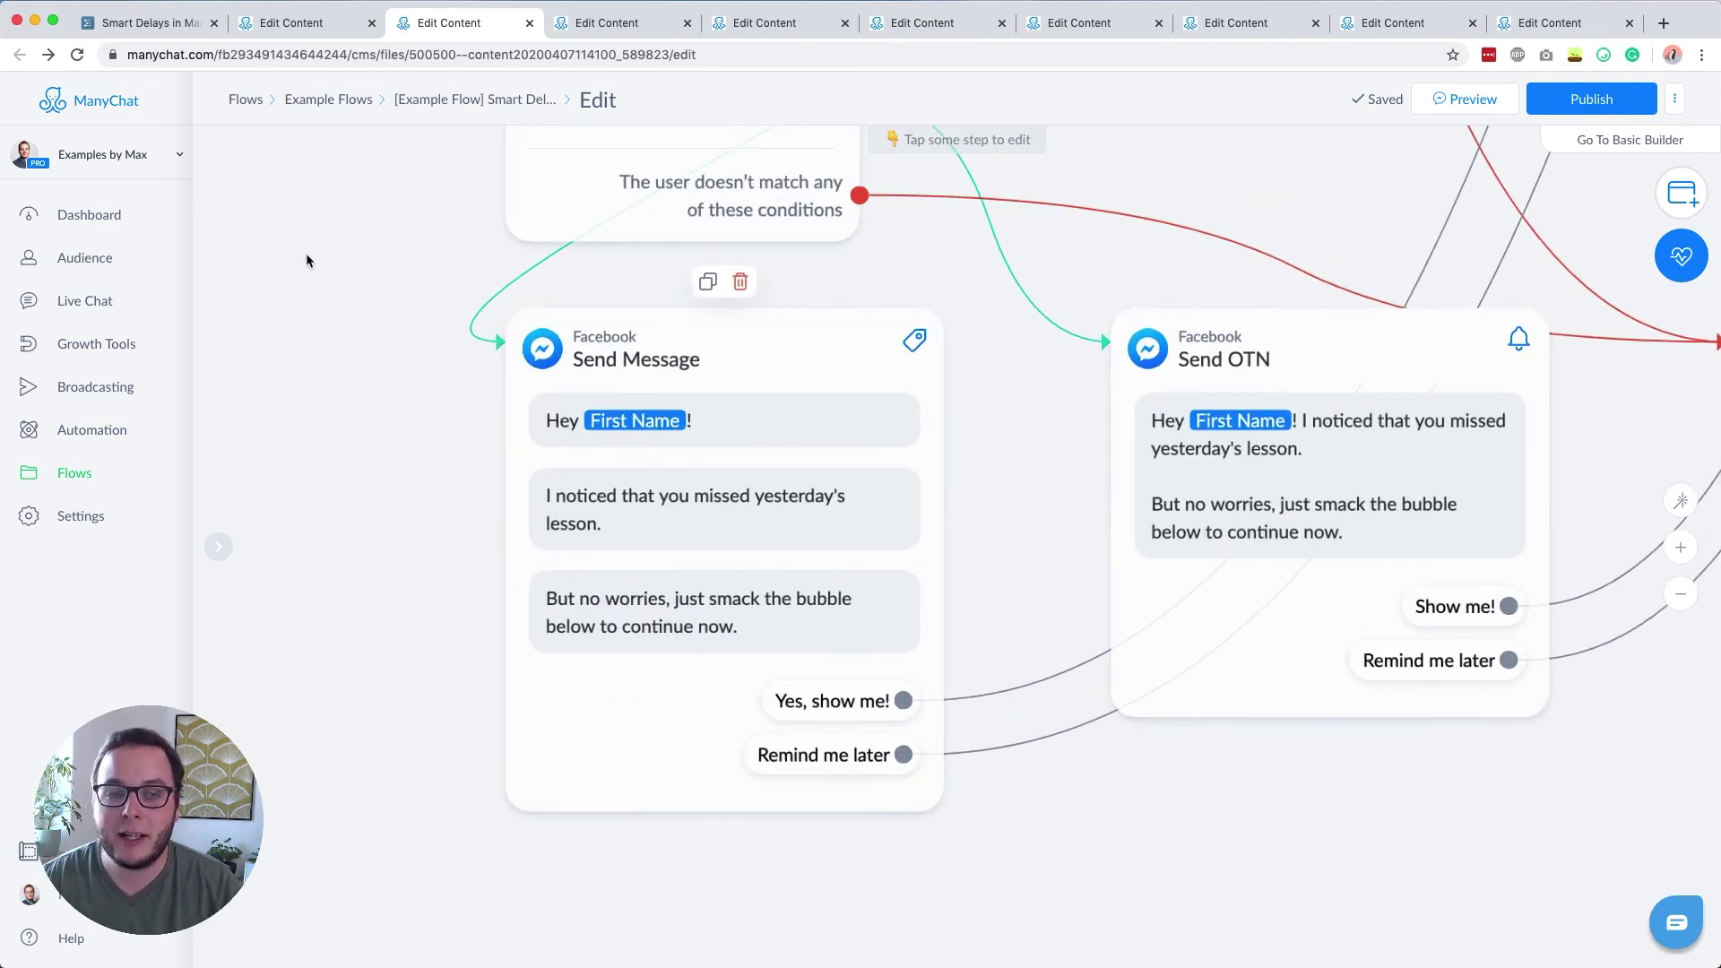
Trace the Engaged: lesson #1 Condition below the 17-hour Smart Delay up to the Remove Tag action
scroll(527, 793, "up", 5)
scroll(527, 792, "down", 3)
scroll(524, 554, "up", 4)
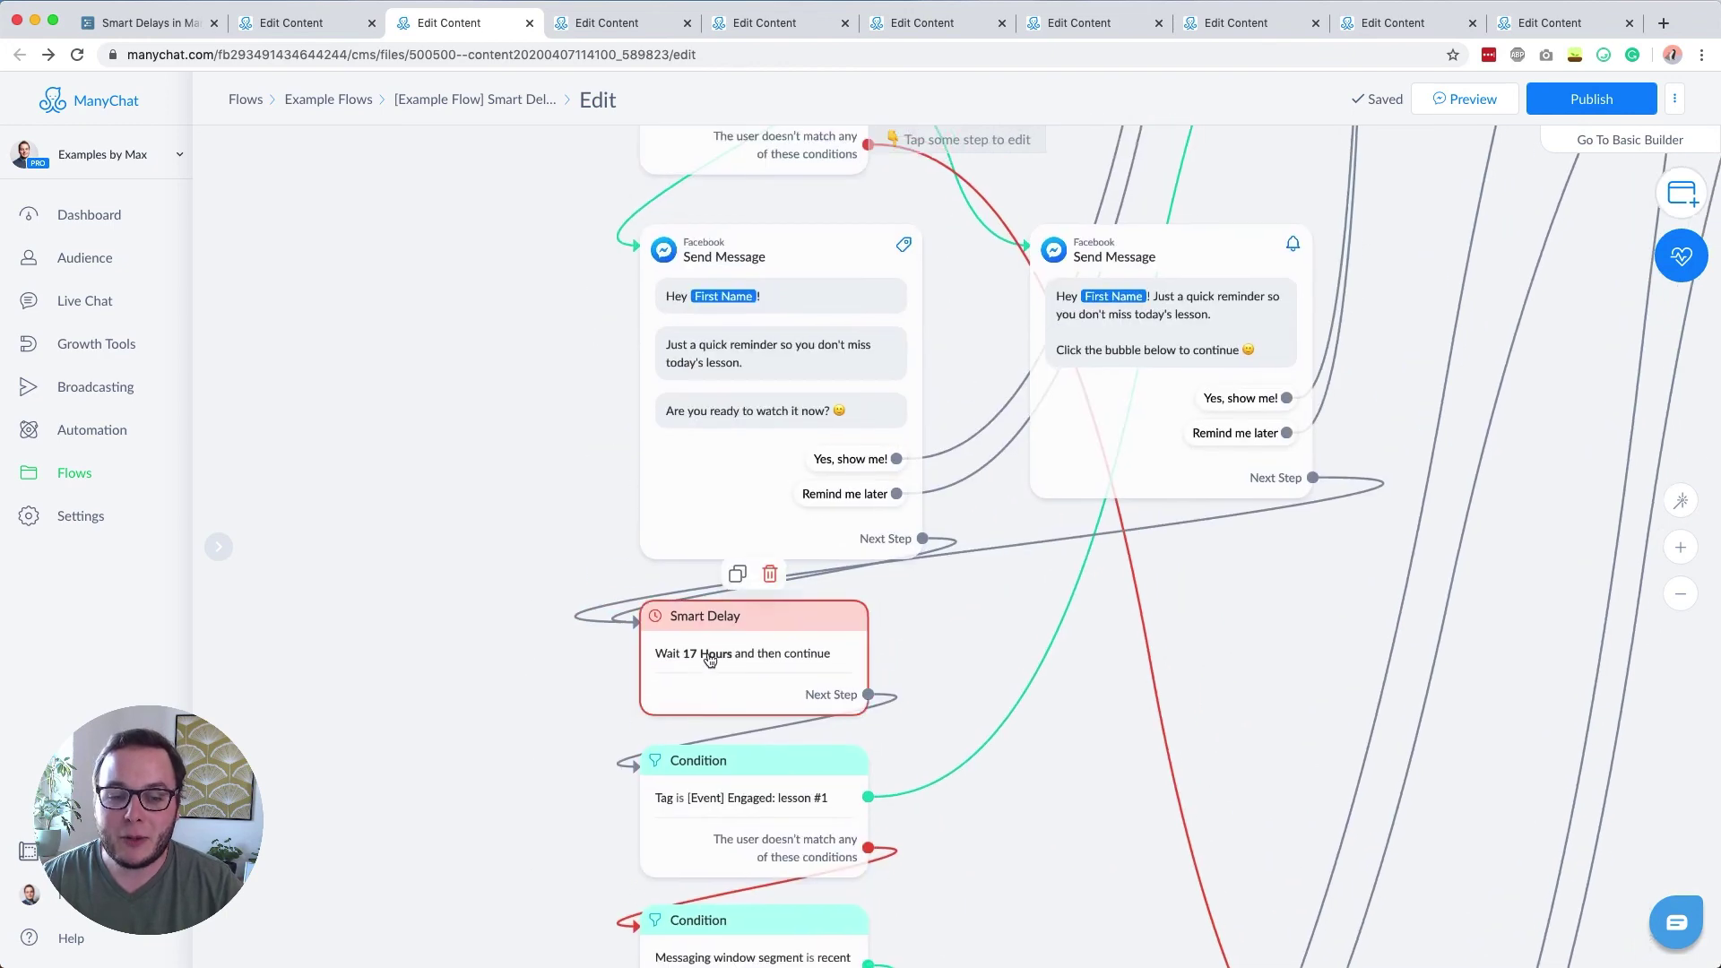
scroll(476, 681, "down", 3)
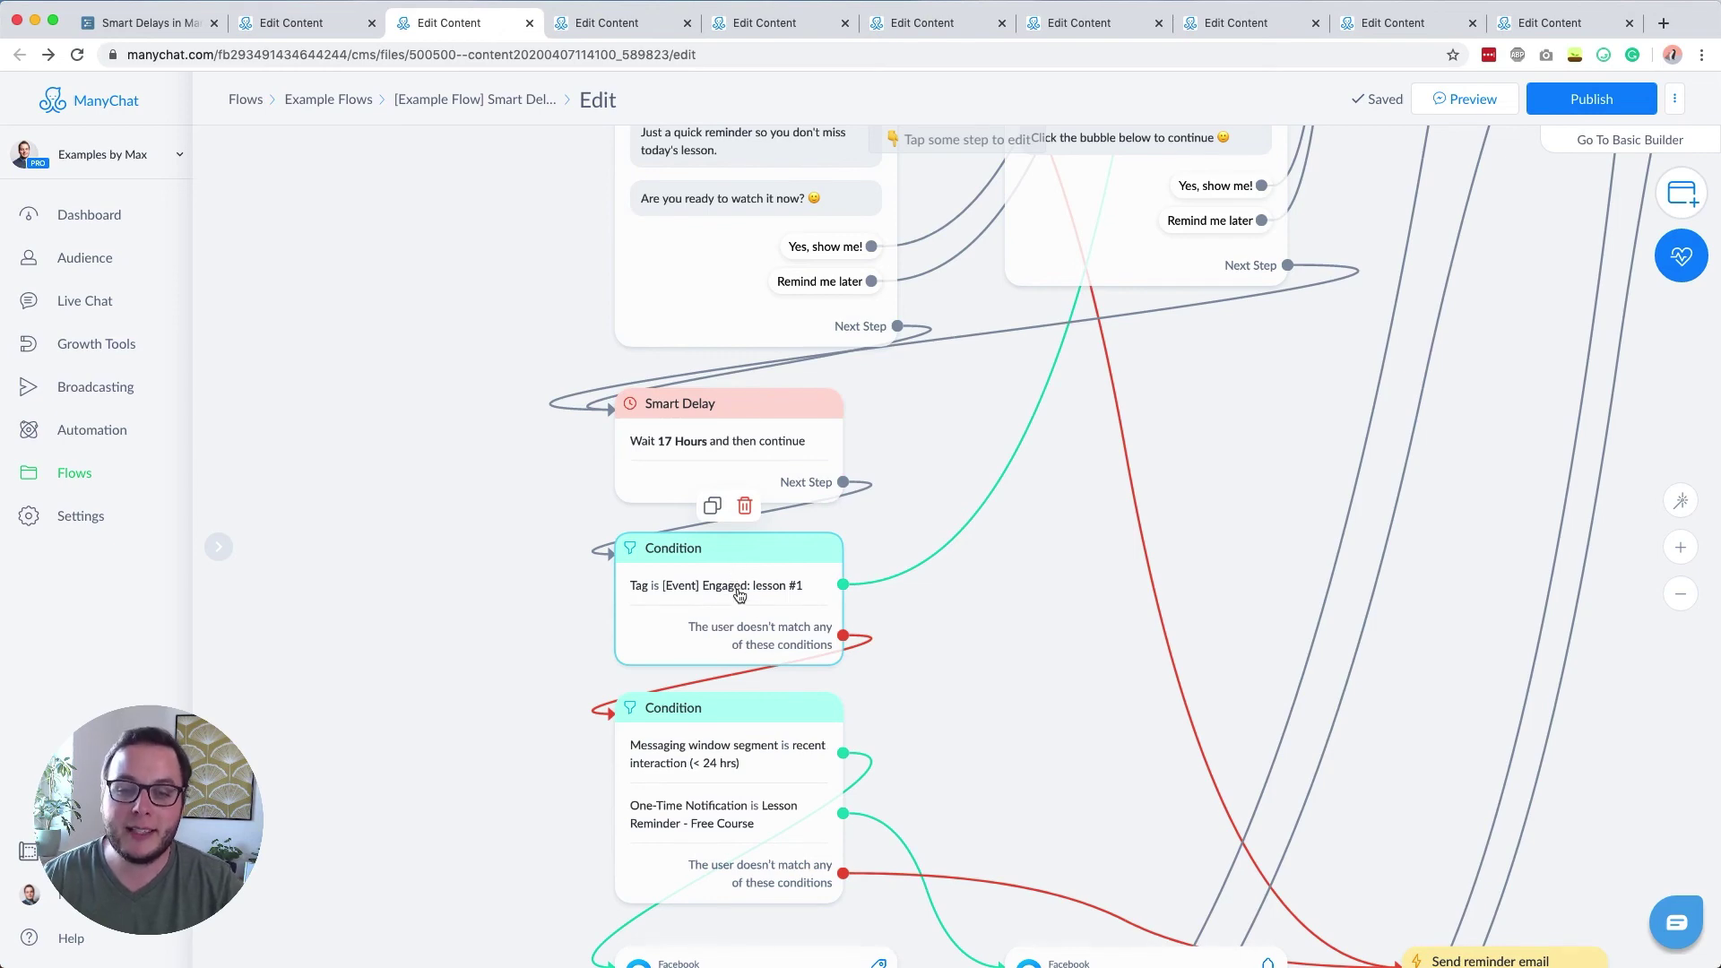
scroll(739, 594, "down", 6)
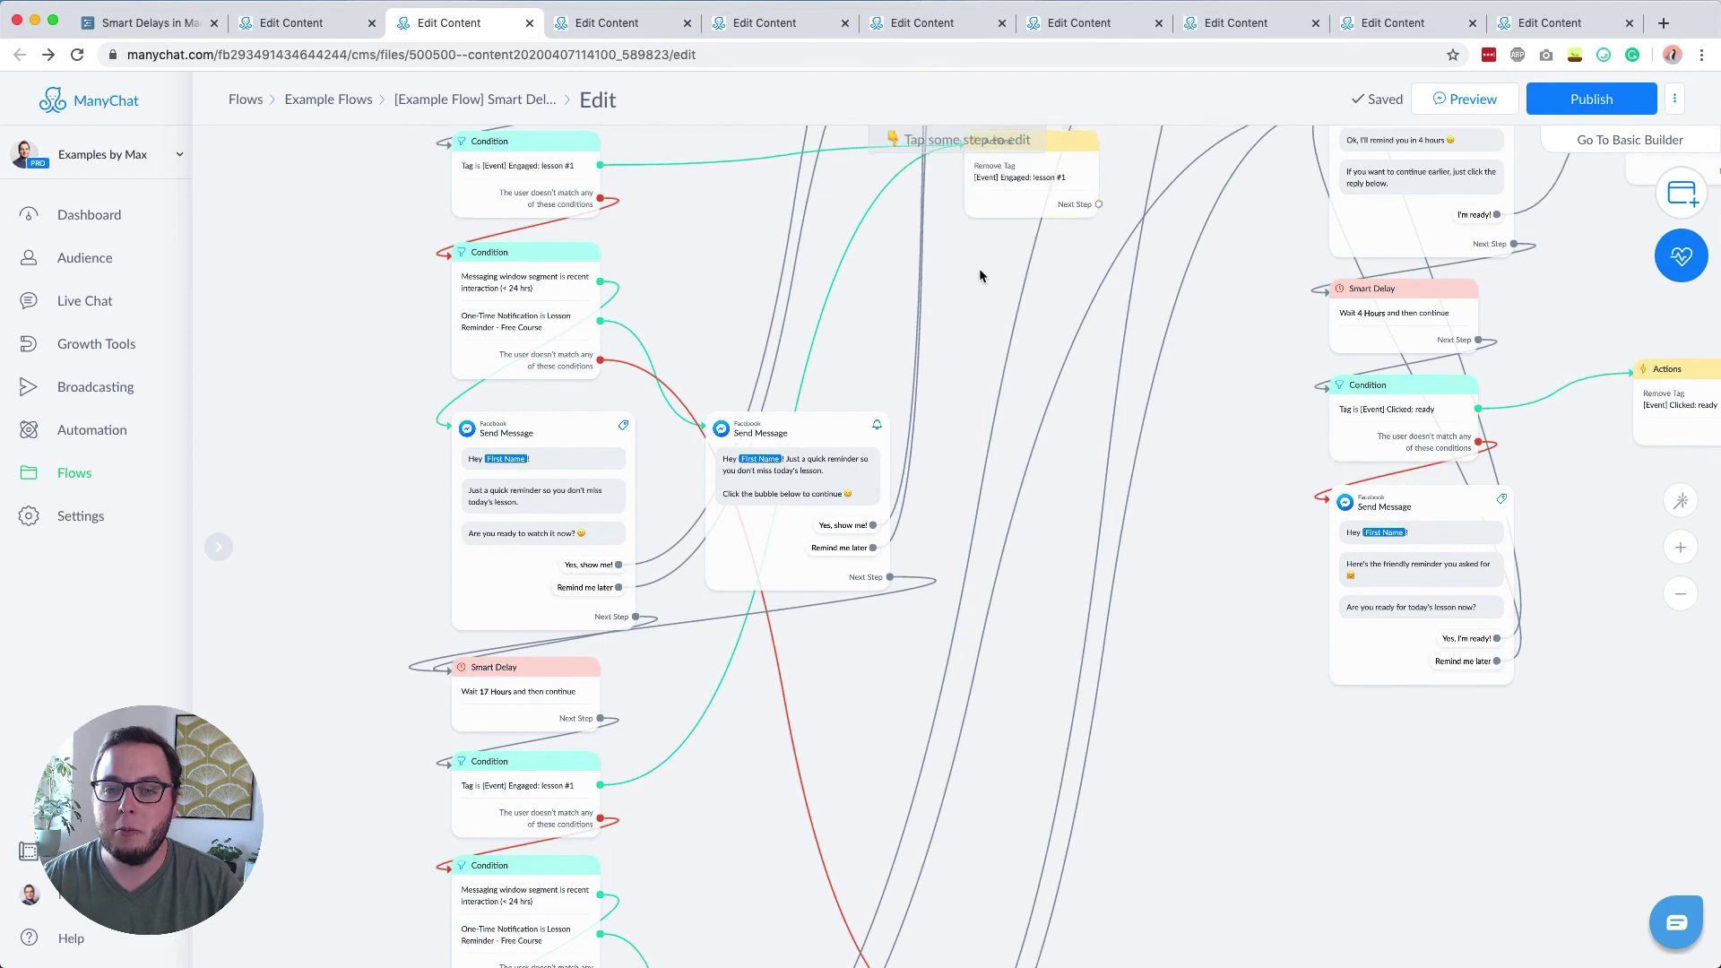
scroll(979, 268, "up", 5)
left_click_drag(928, 461, 1040, 250)
left_click_drag(500, 863, 932, 269)
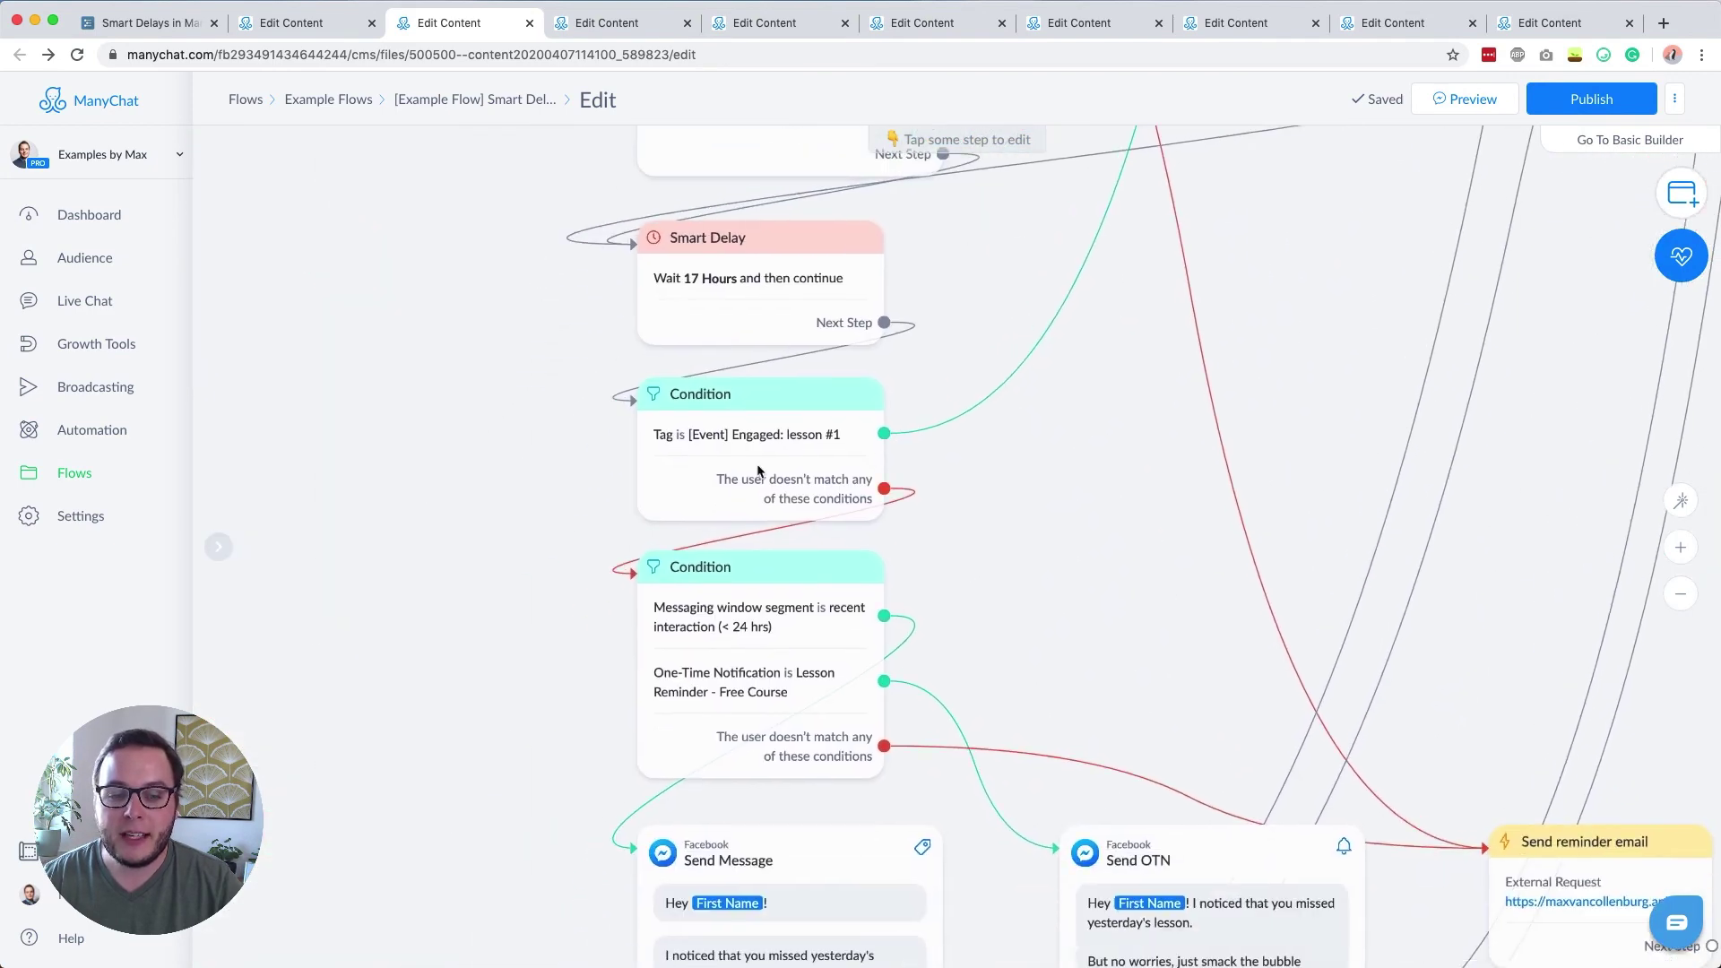
Review the last messaging window Condition's branches to the missed-lesson message, the One-Time Notification message and the reminder email request
left_click_drag(543, 664, 543, 433)
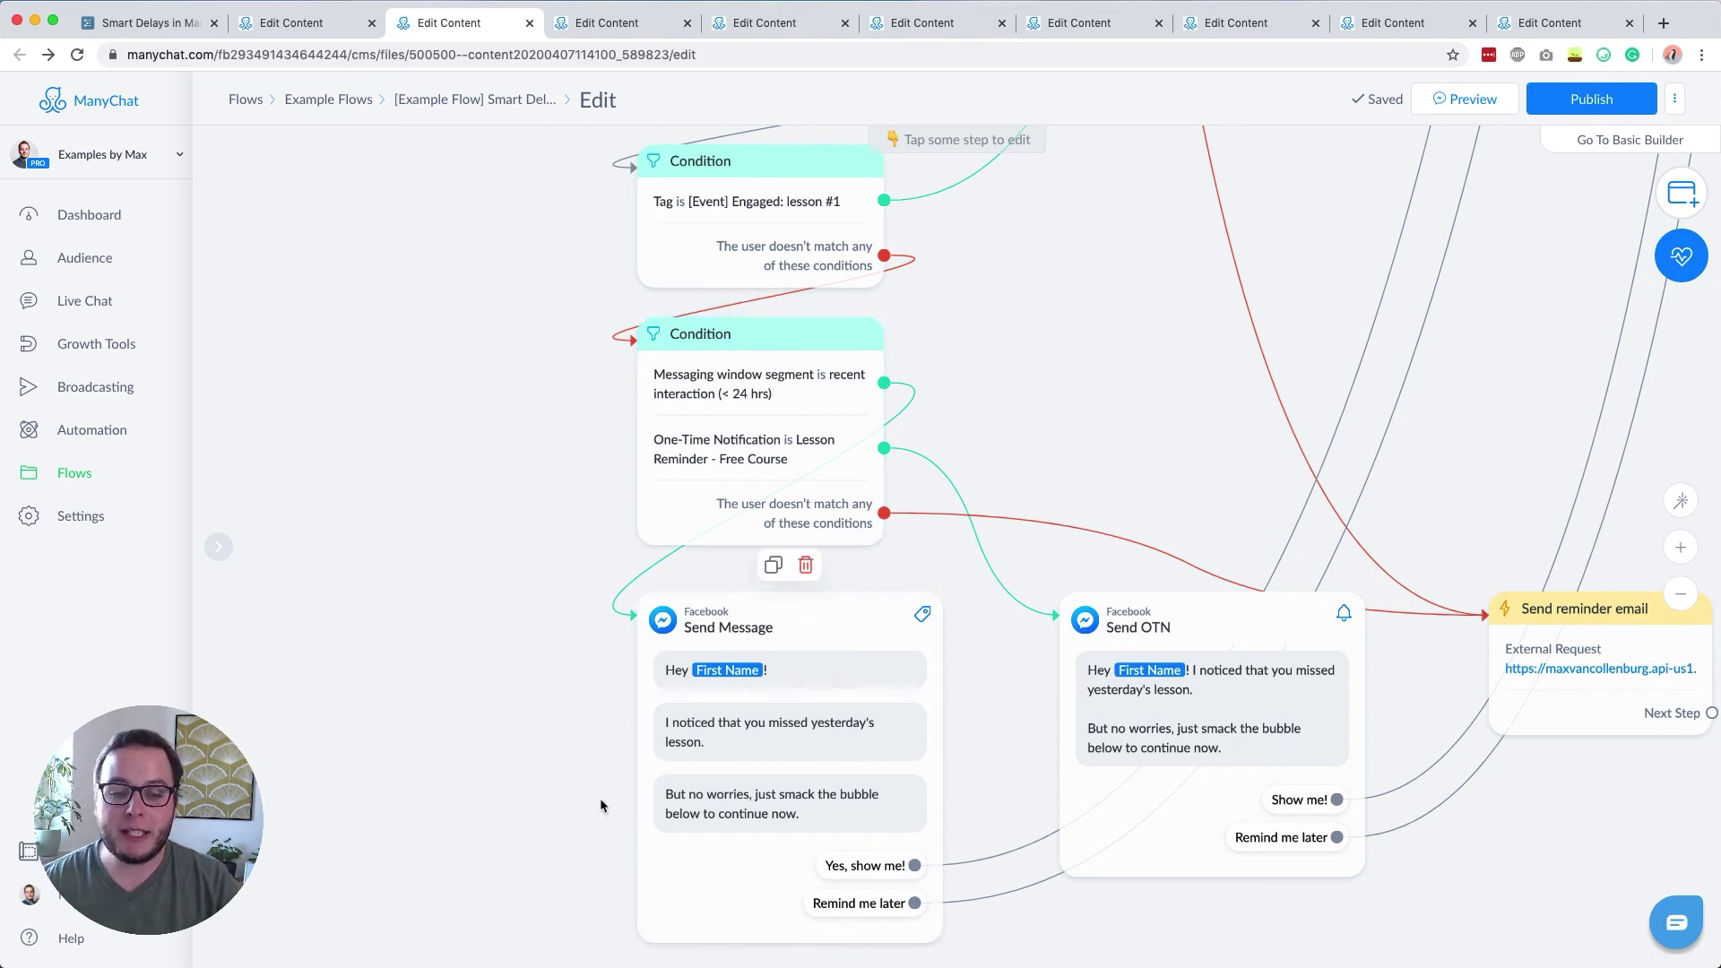
left_click_drag(569, 797, 457, 612)
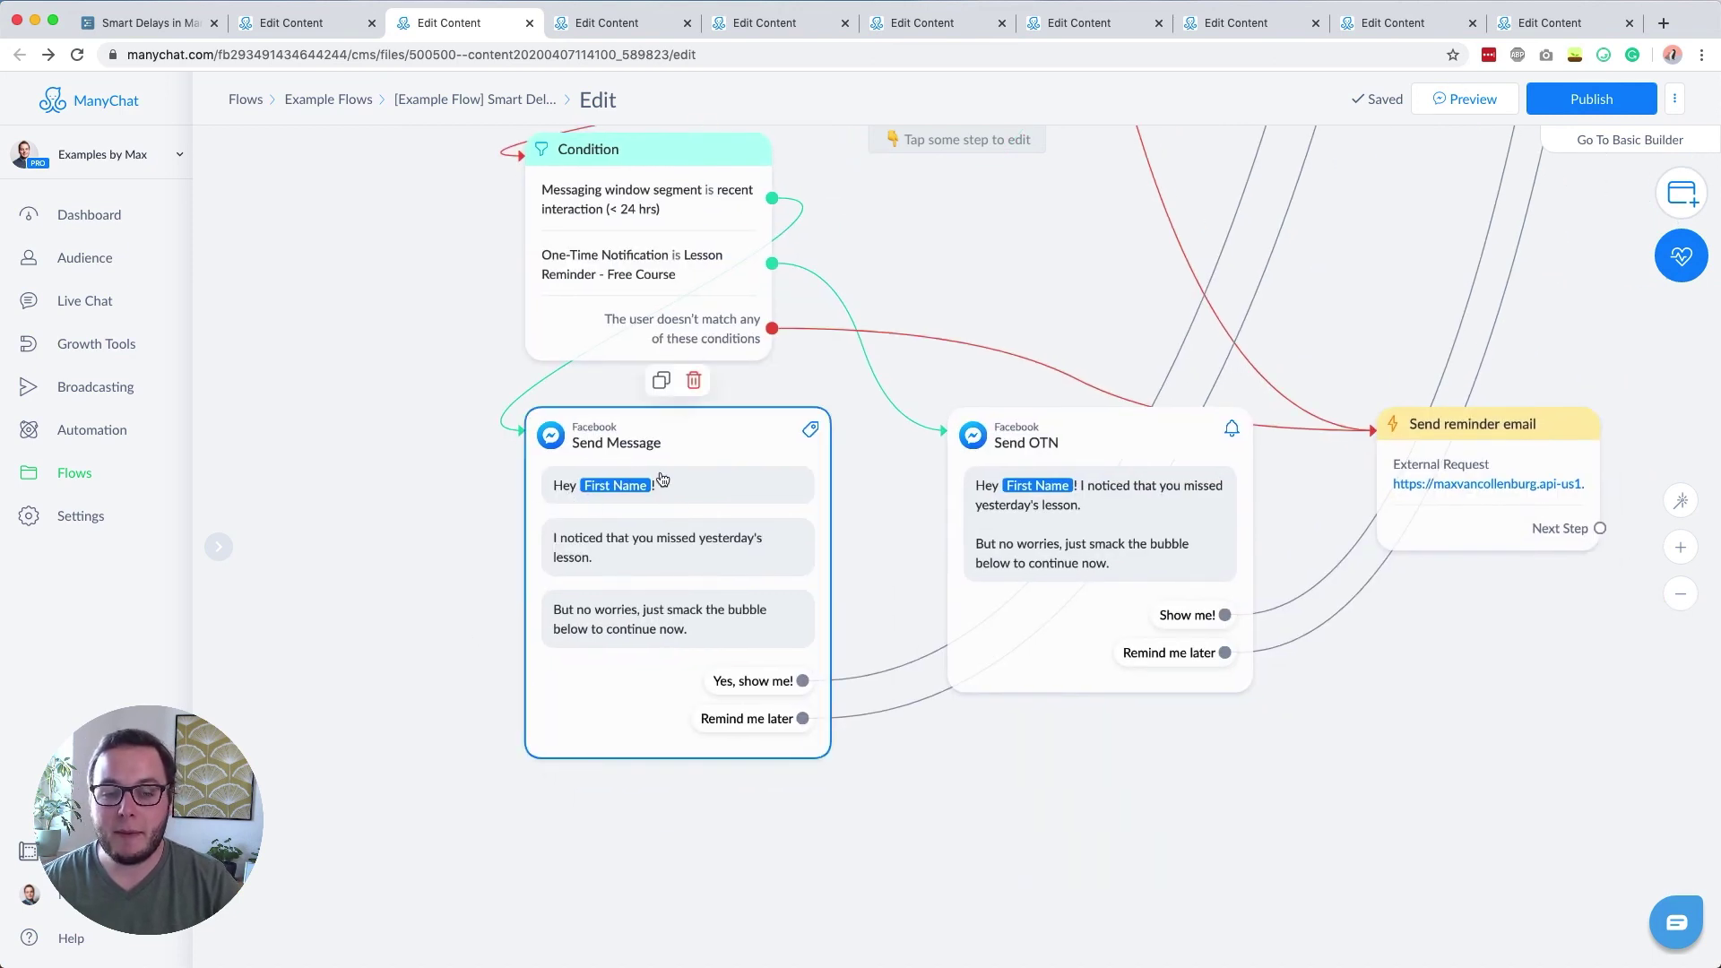
left_click_drag(338, 365, 303, 514)
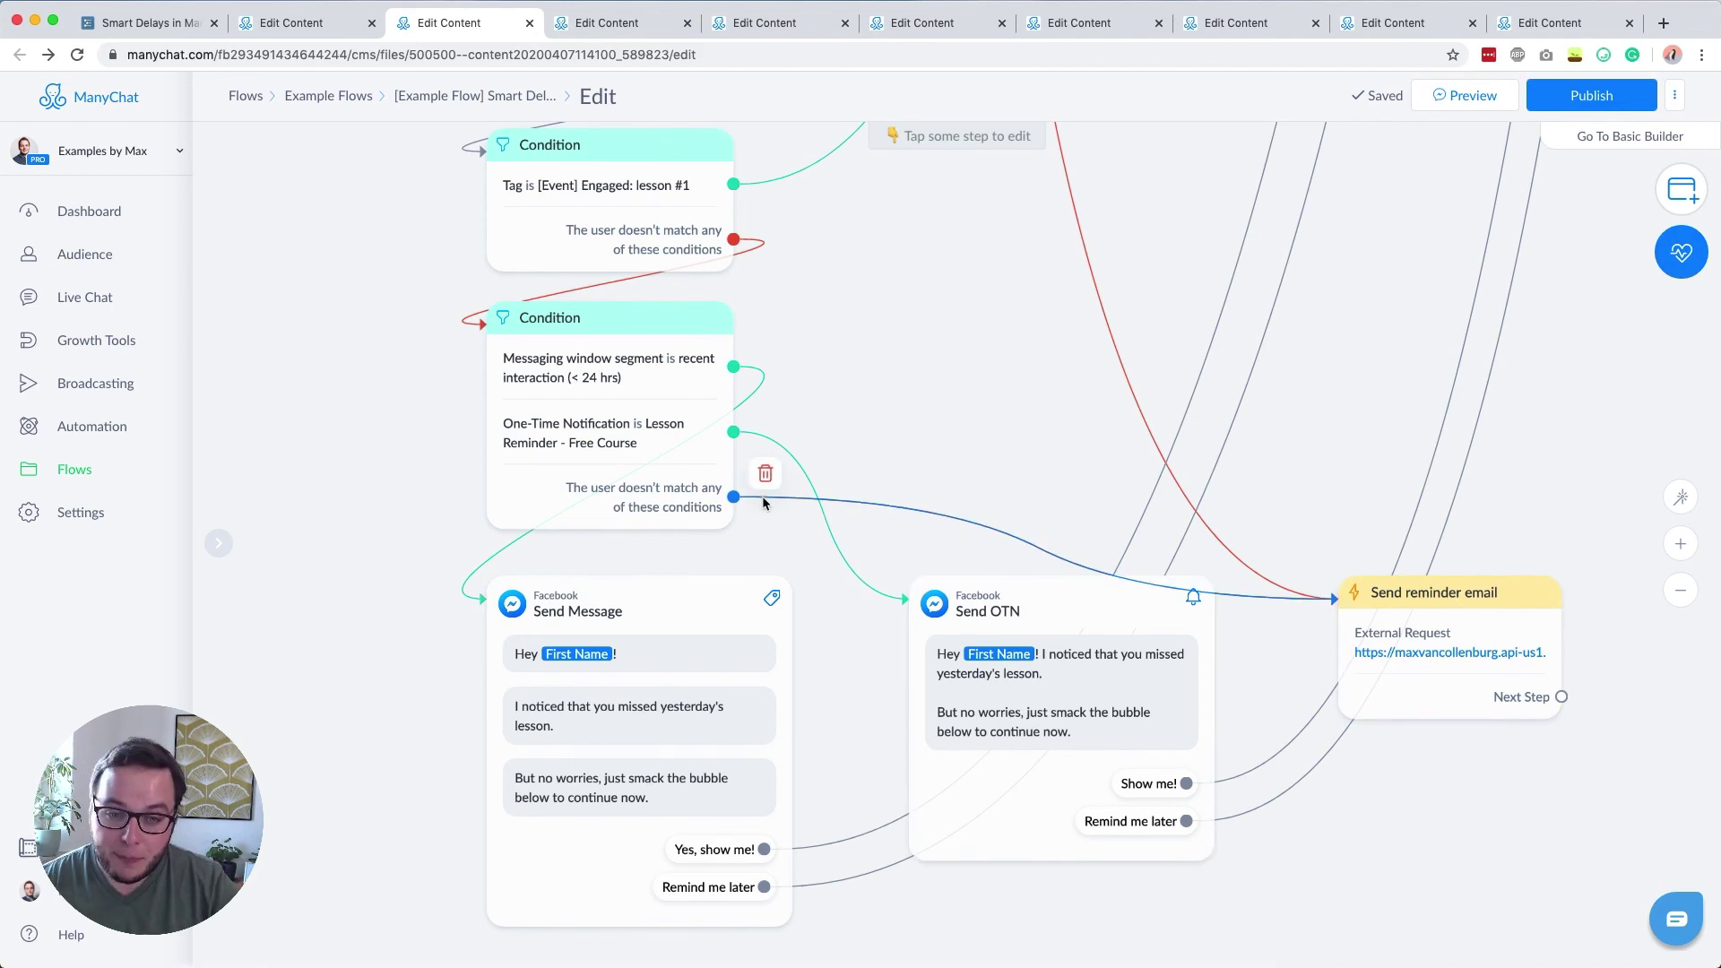
scroll(941, 409, "down", 3)
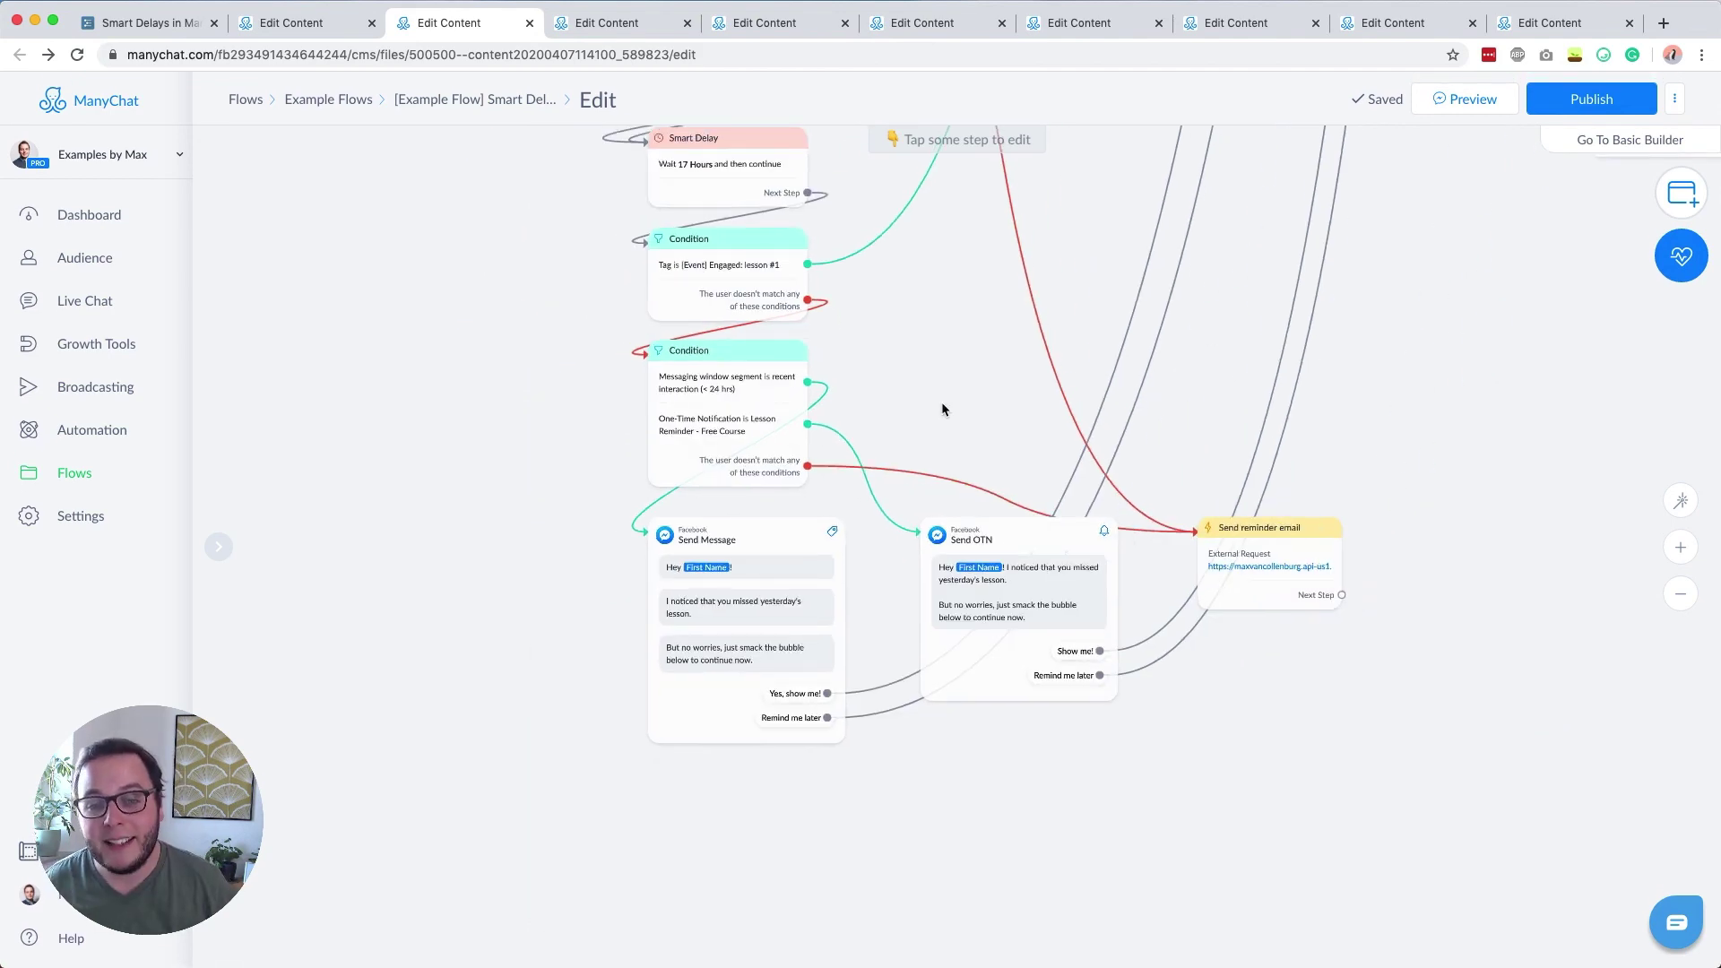
left_click_drag(941, 401, 740, 383)
scroll(742, 390, "up", 3)
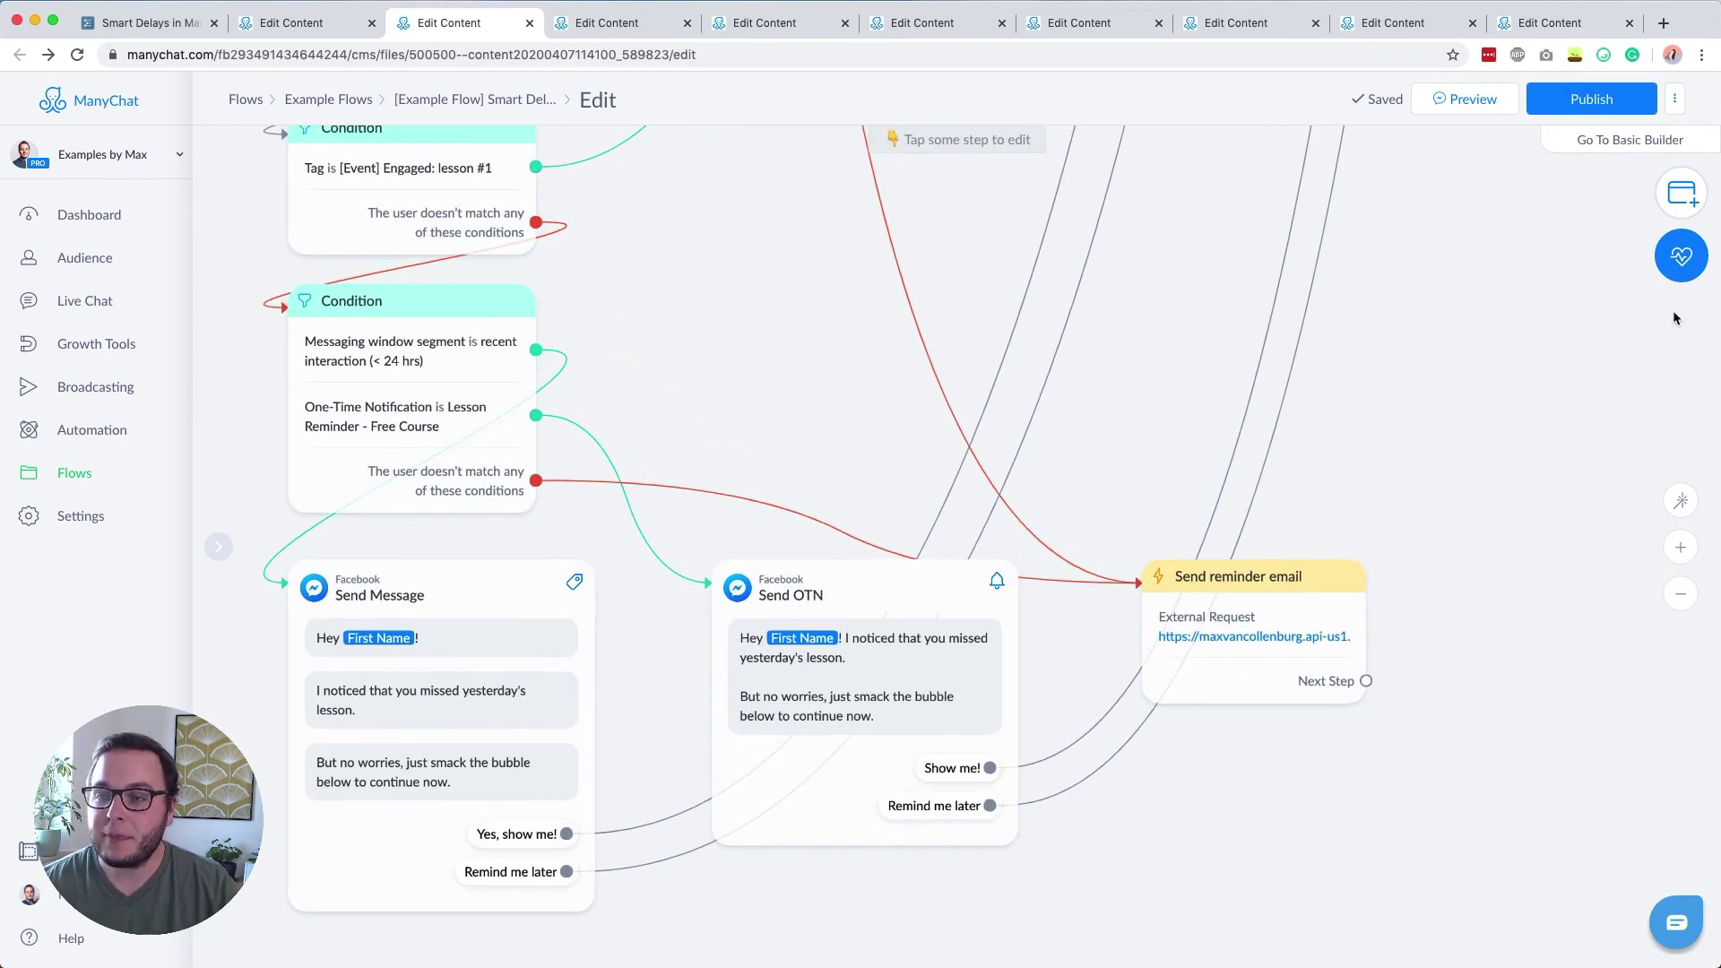
Add a trial Send Email step to the flow beside the Send reminder email action and delete it
left_click(1682, 193)
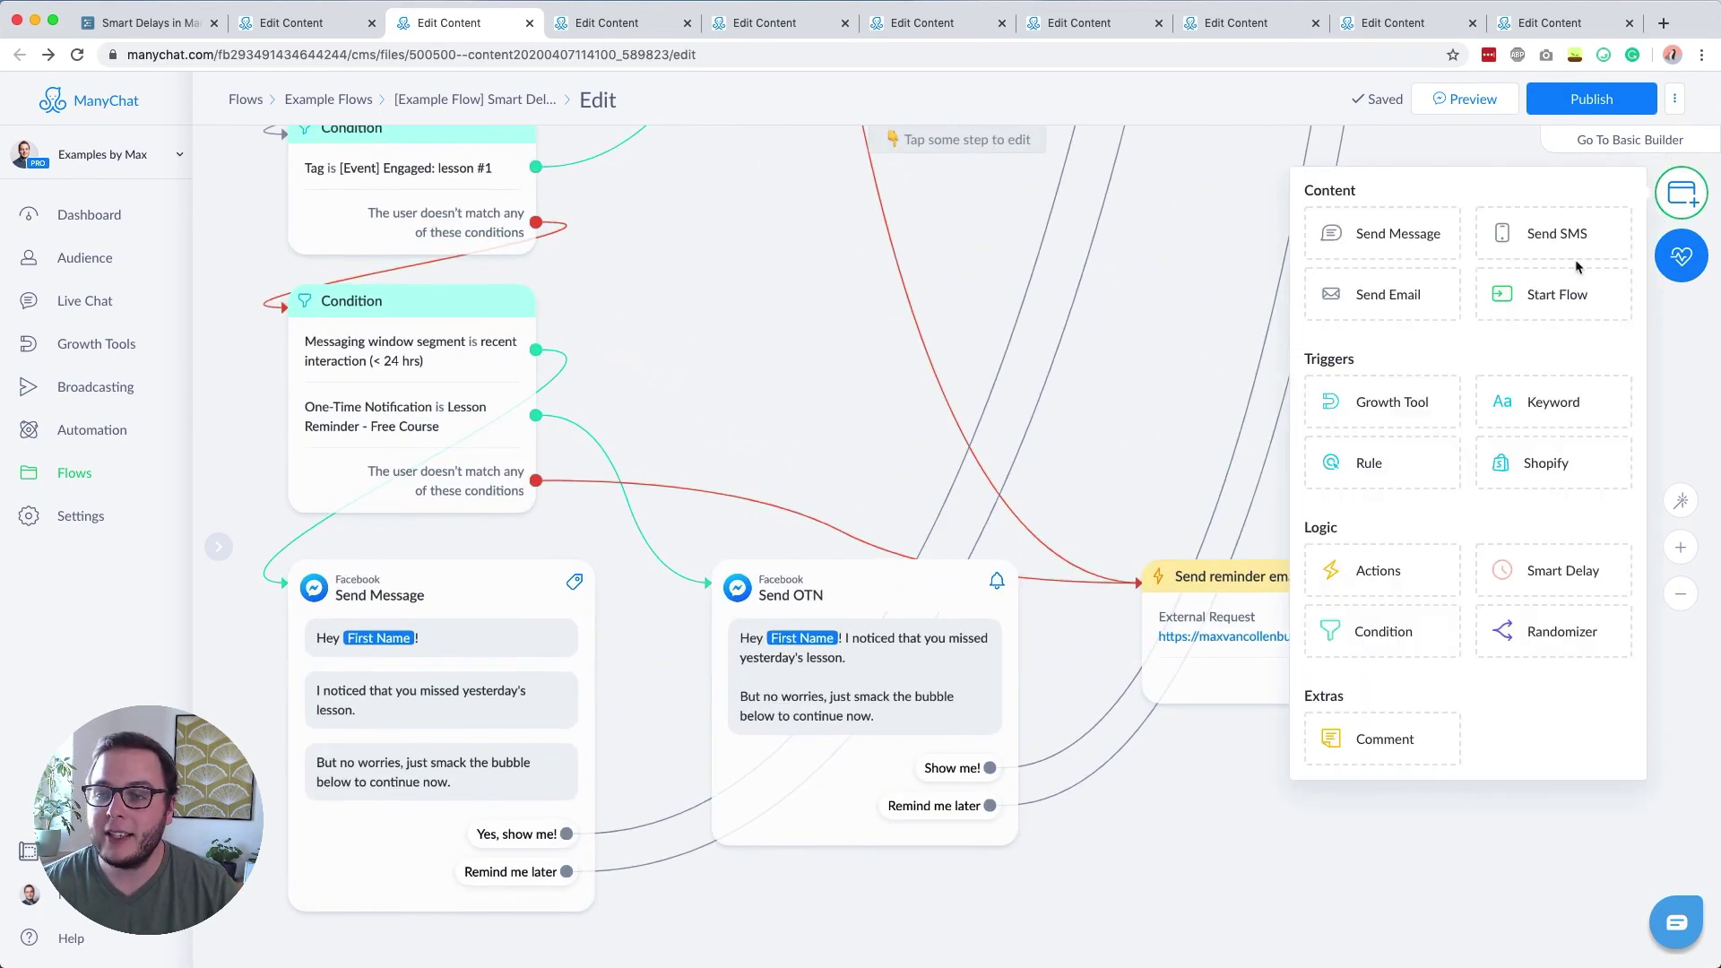
left_click(1383, 297)
left_click_drag(1500, 596, 1168, 369)
left_click_drag(890, 382, 1360, 415)
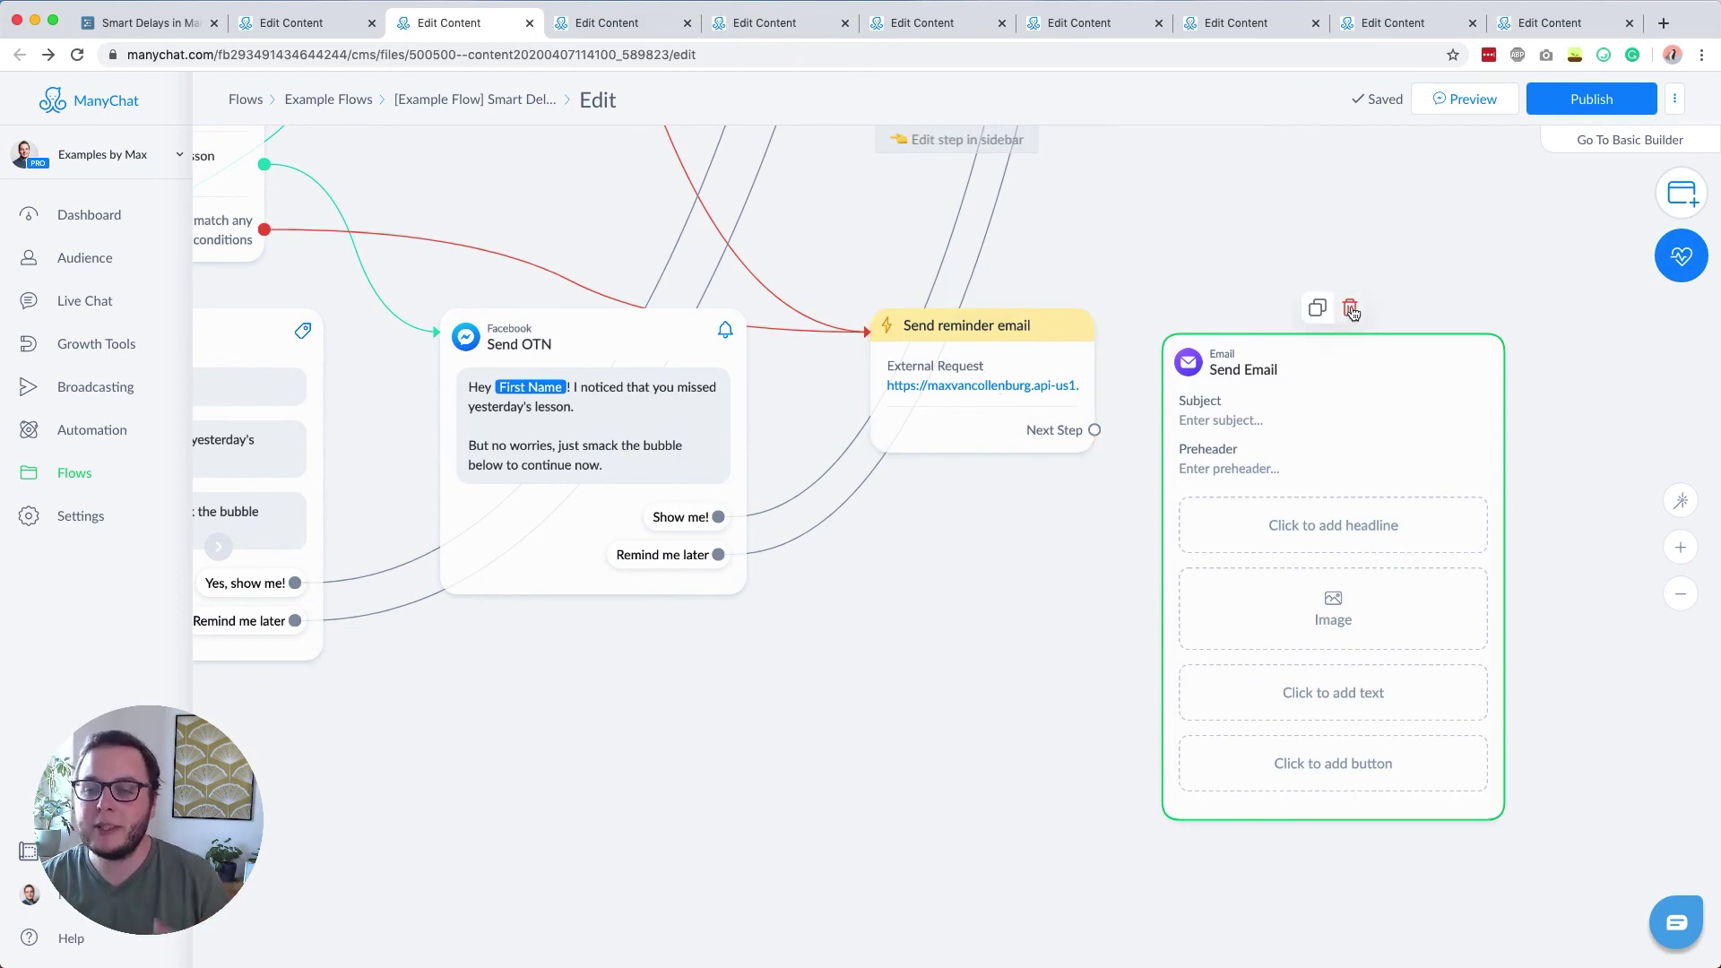
left_click(1350, 309)
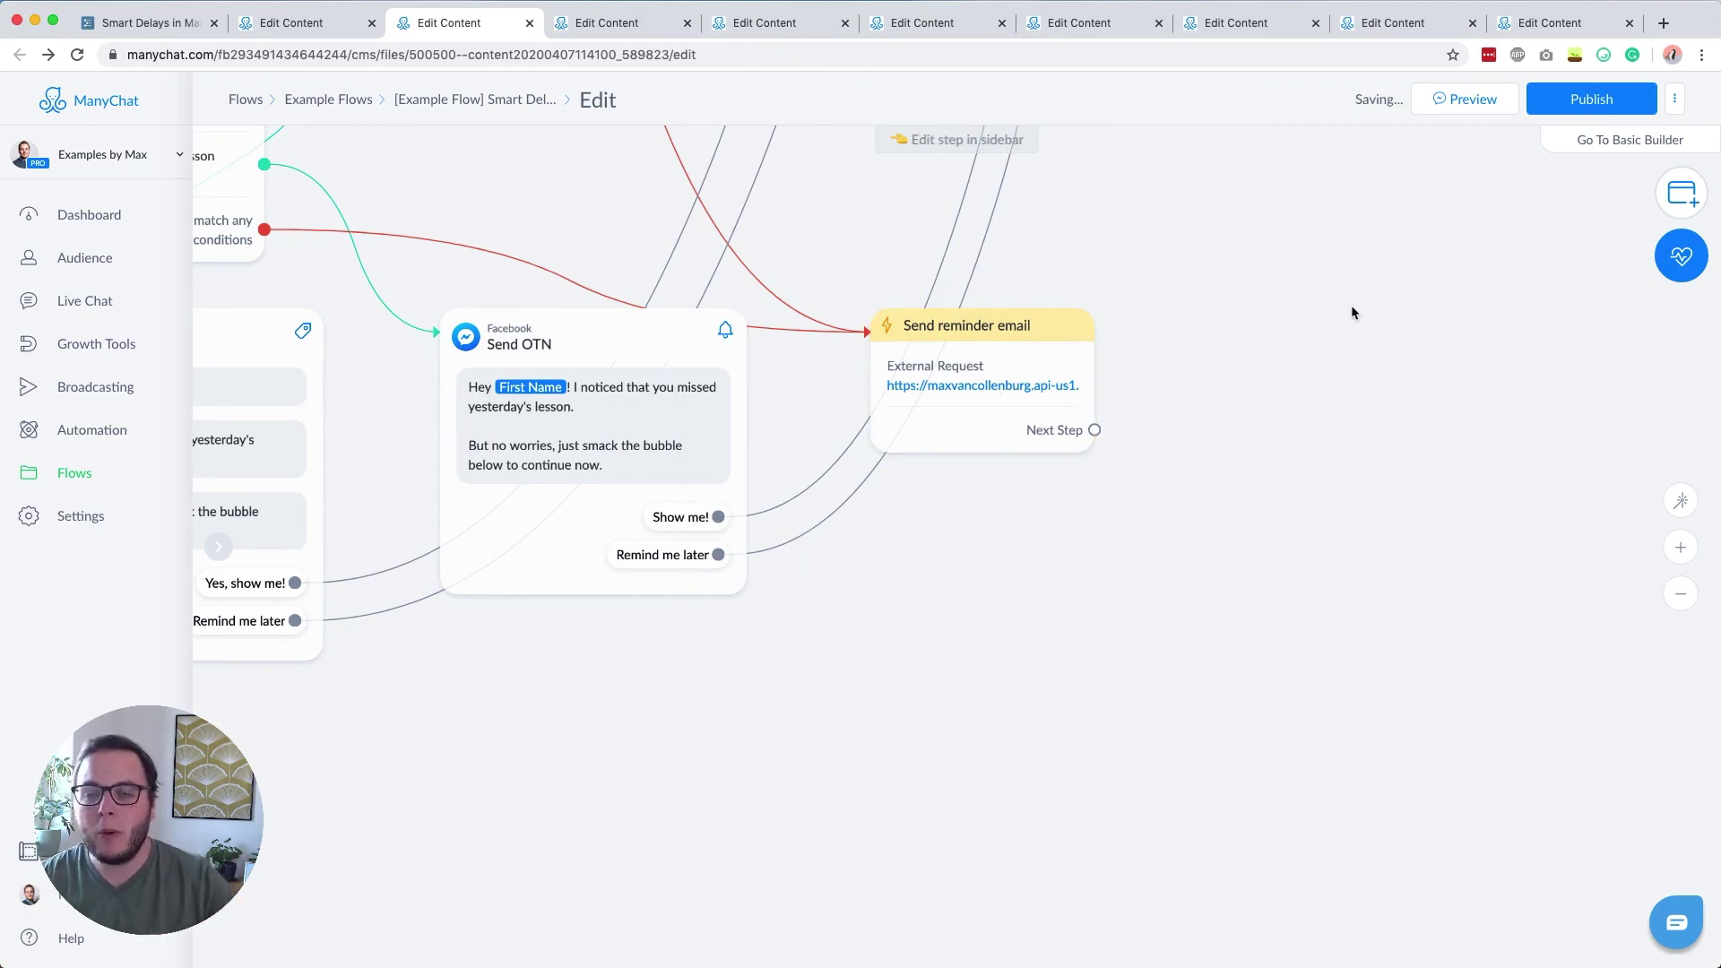
Switch to the Smart Delays outline in WorkFlowy and expand its Next tutorial item
scroll(1239, 358, "down", 6)
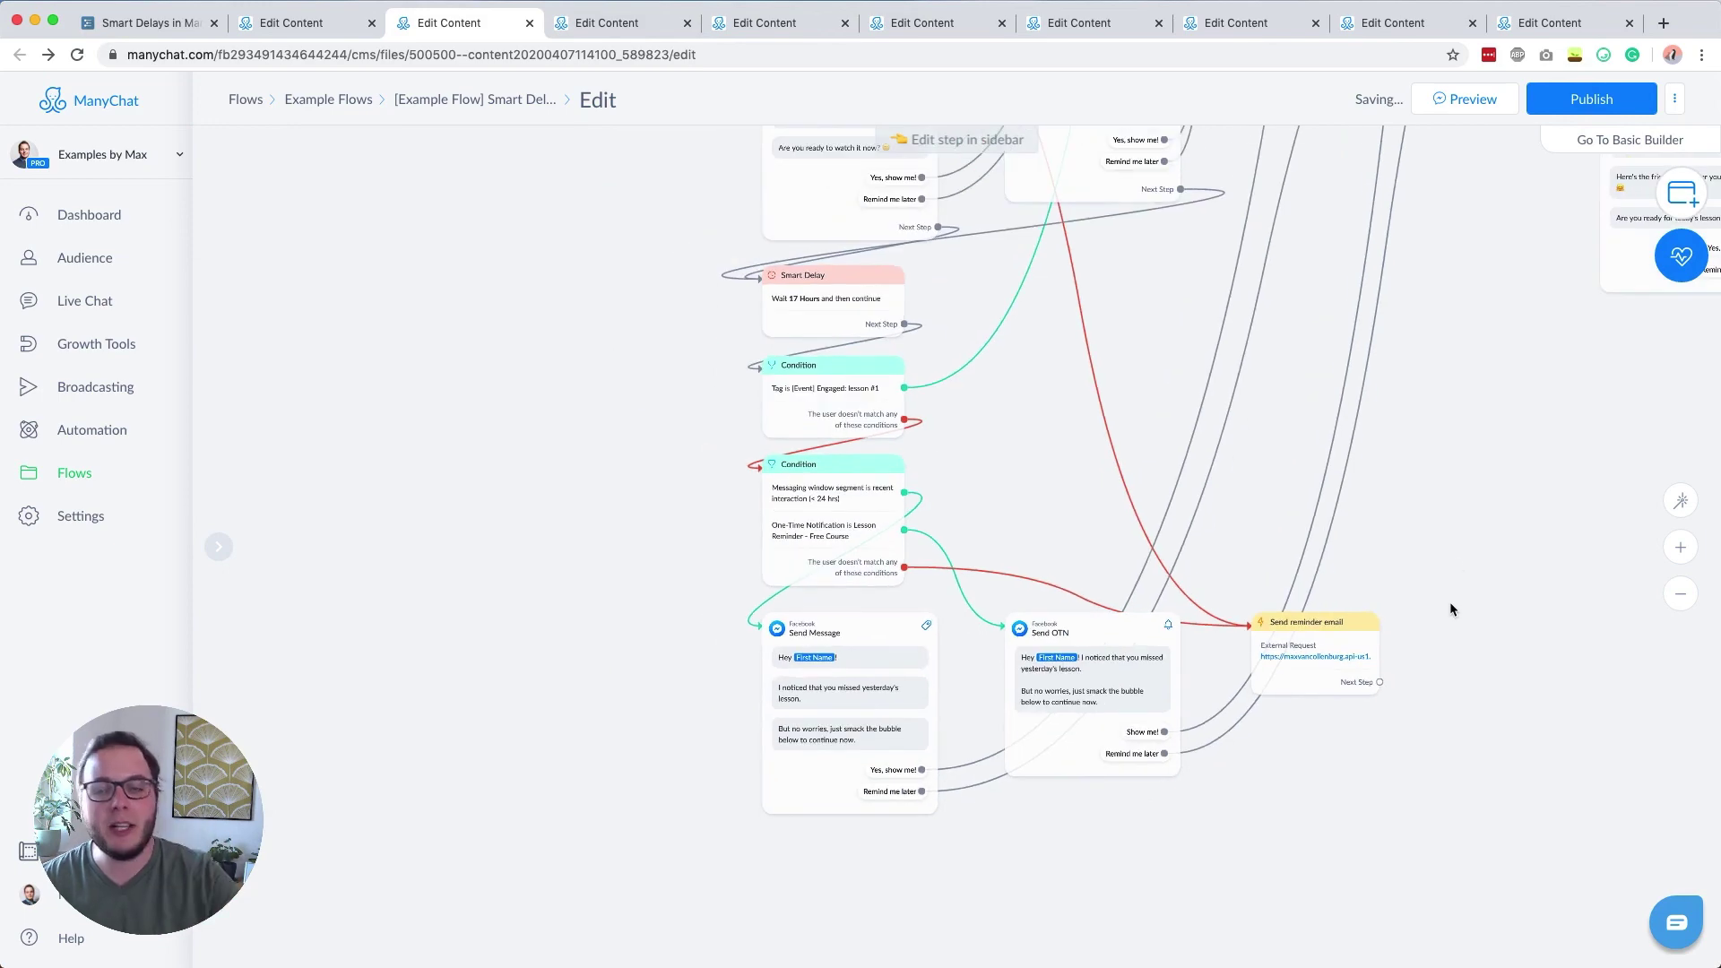
scroll(1128, 457, "down", 3)
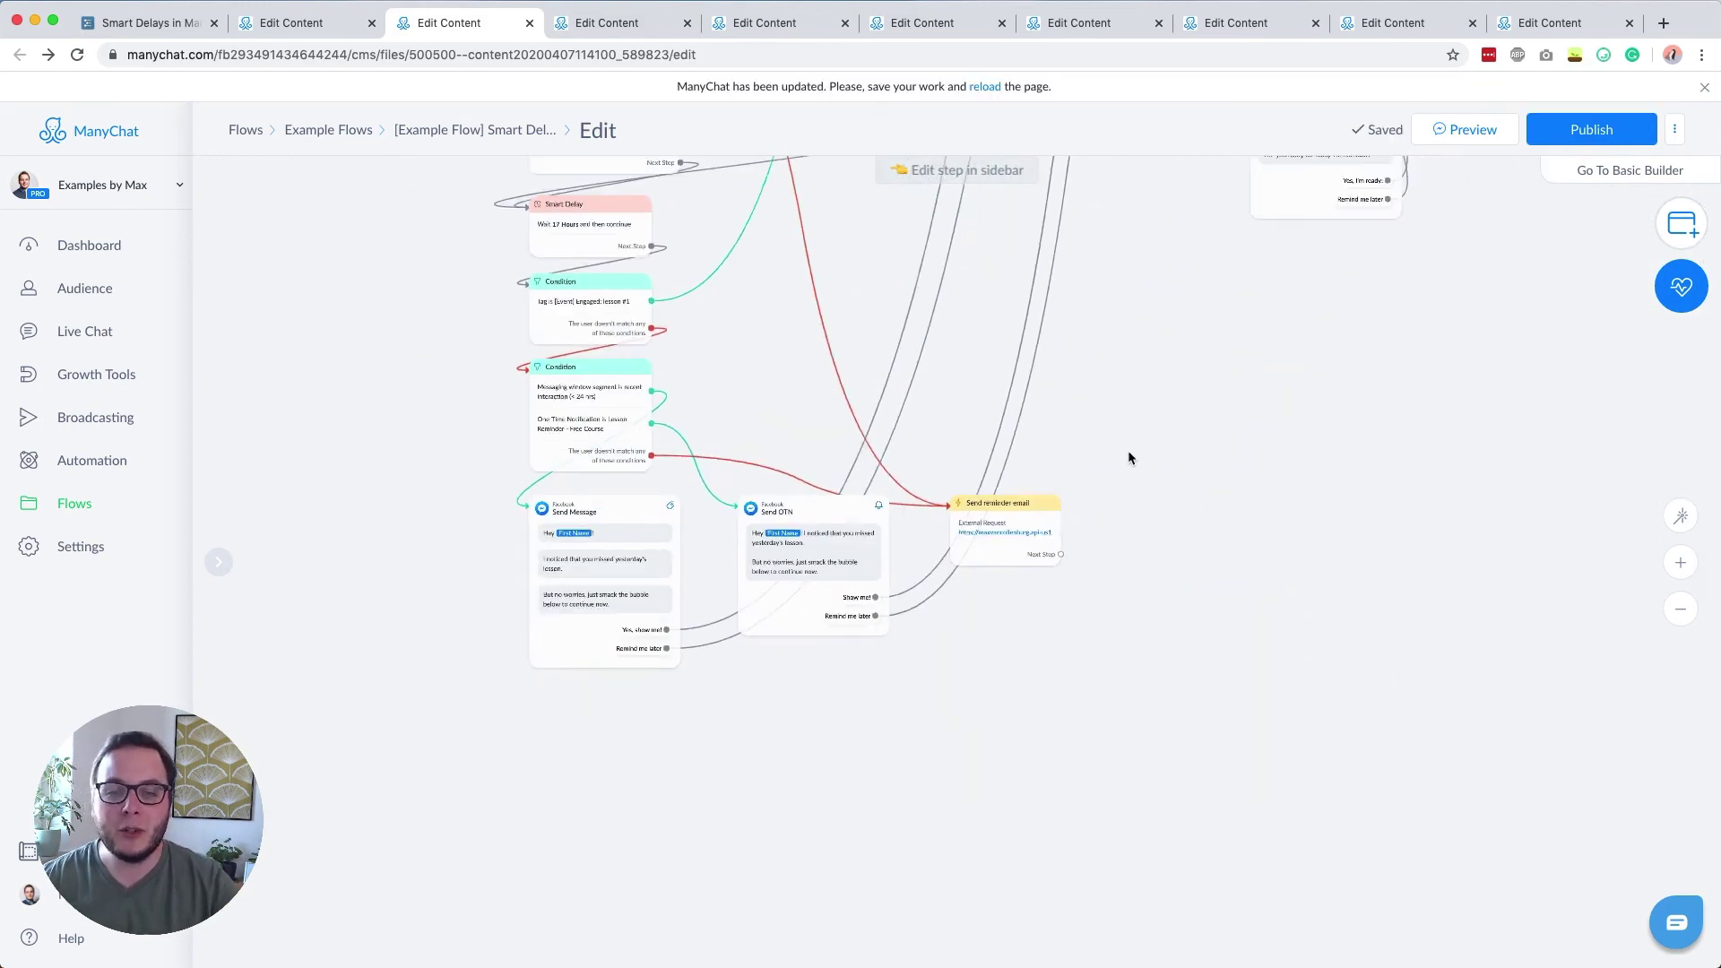
left_click(140, 24)
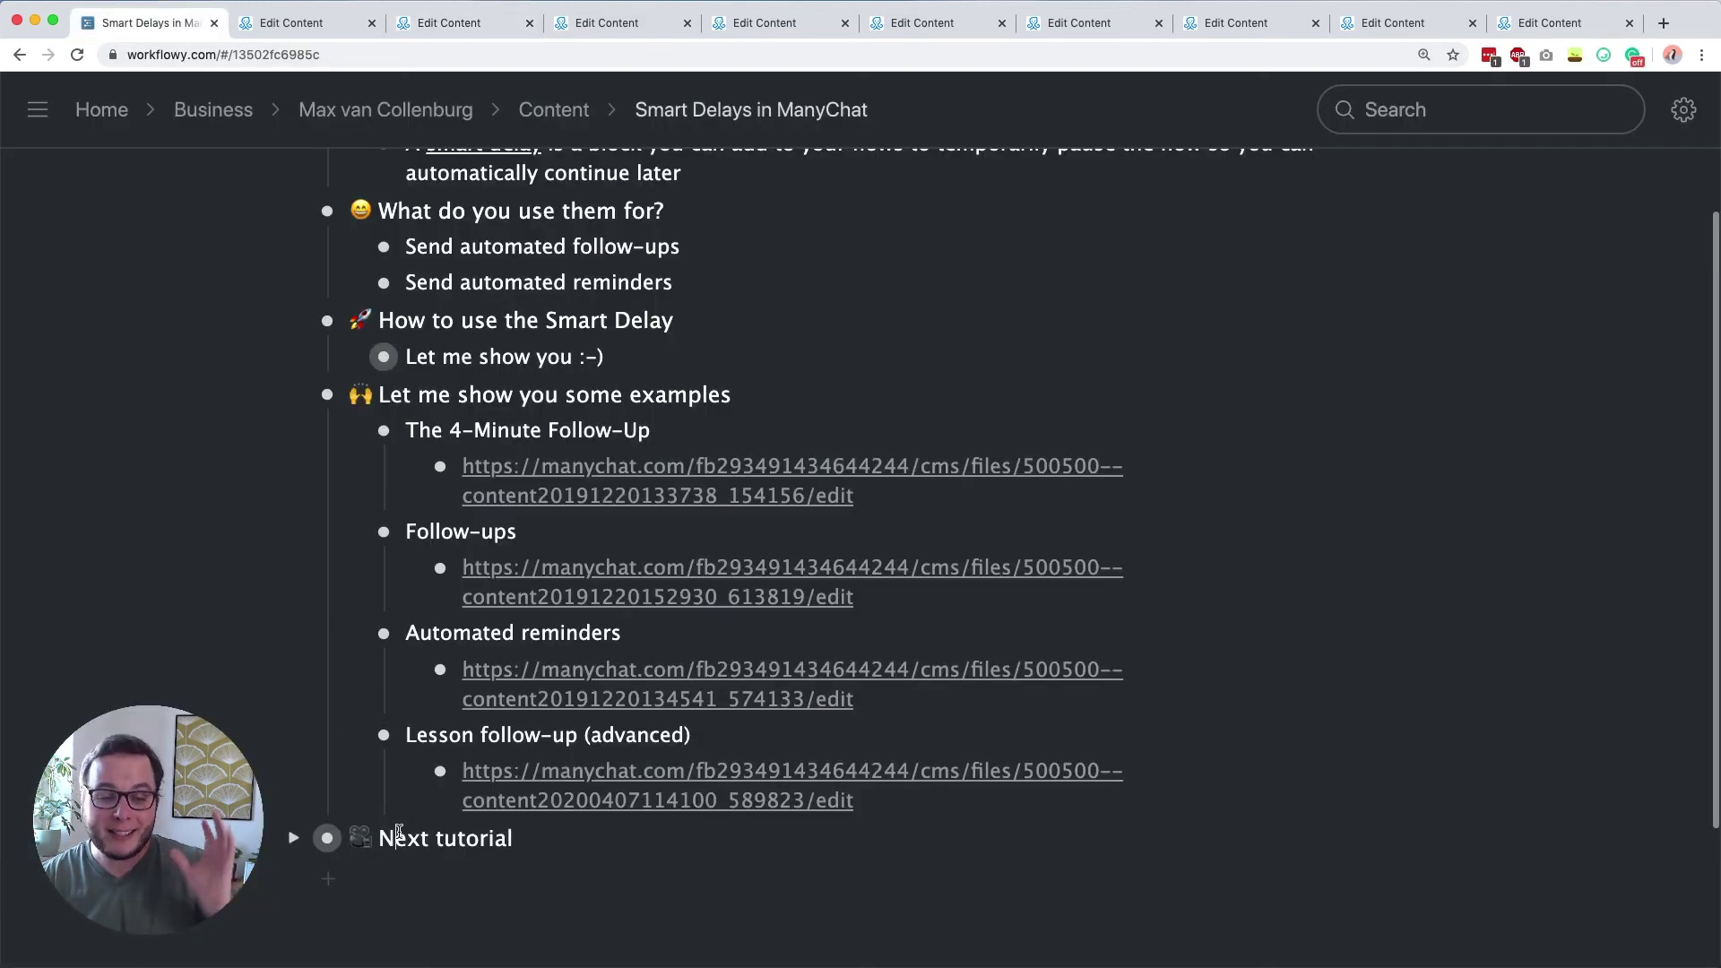
left_click(293, 838)
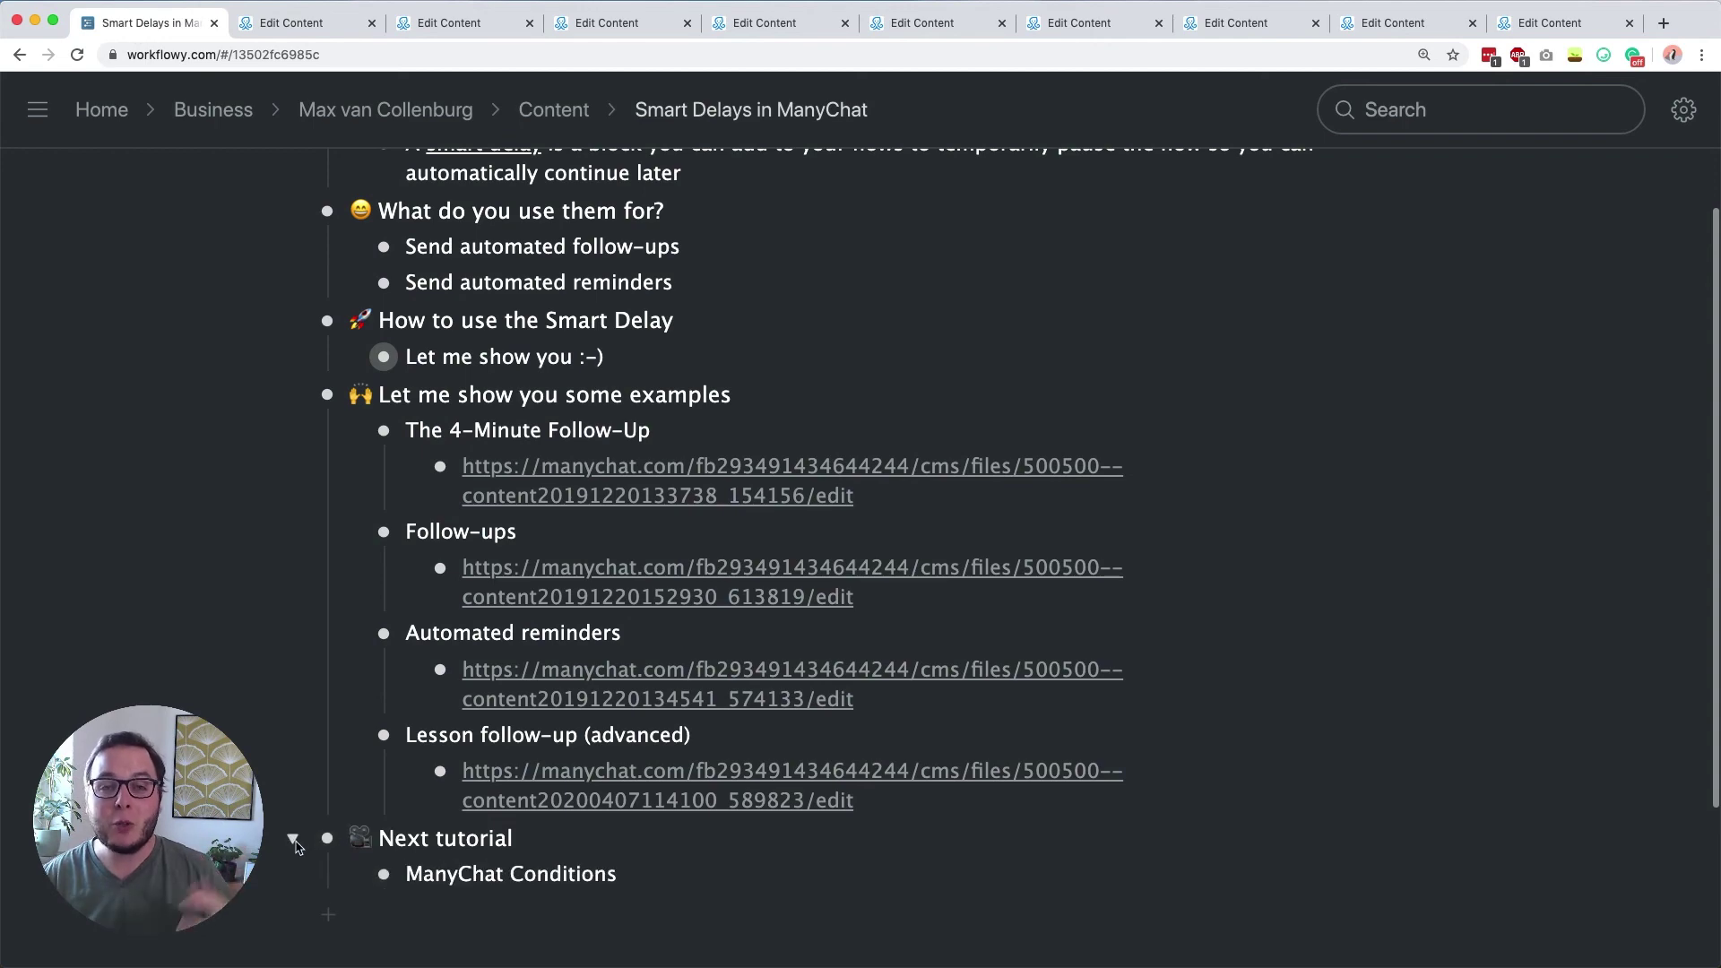